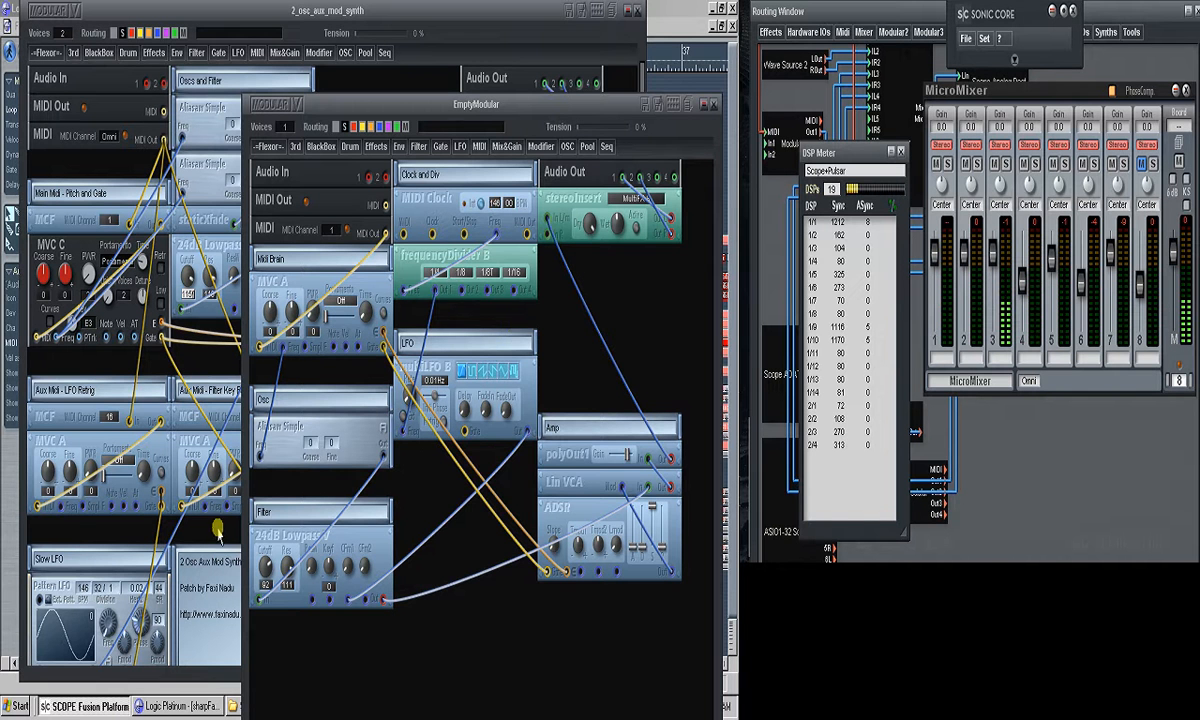
Compare the module layout and wiring of the 2_osc_aux_mod_synth patch with the EmptyModular patch.
{"action": "left_click", "coordinate": [203, 490]}
{"action": "scroll", "coordinate": [210, 495], "scroll_direction": "down", "scroll_amount": 1}
{"action": "scroll", "coordinate": [147, 325], "scroll_direction": "up", "scroll_amount": 1}
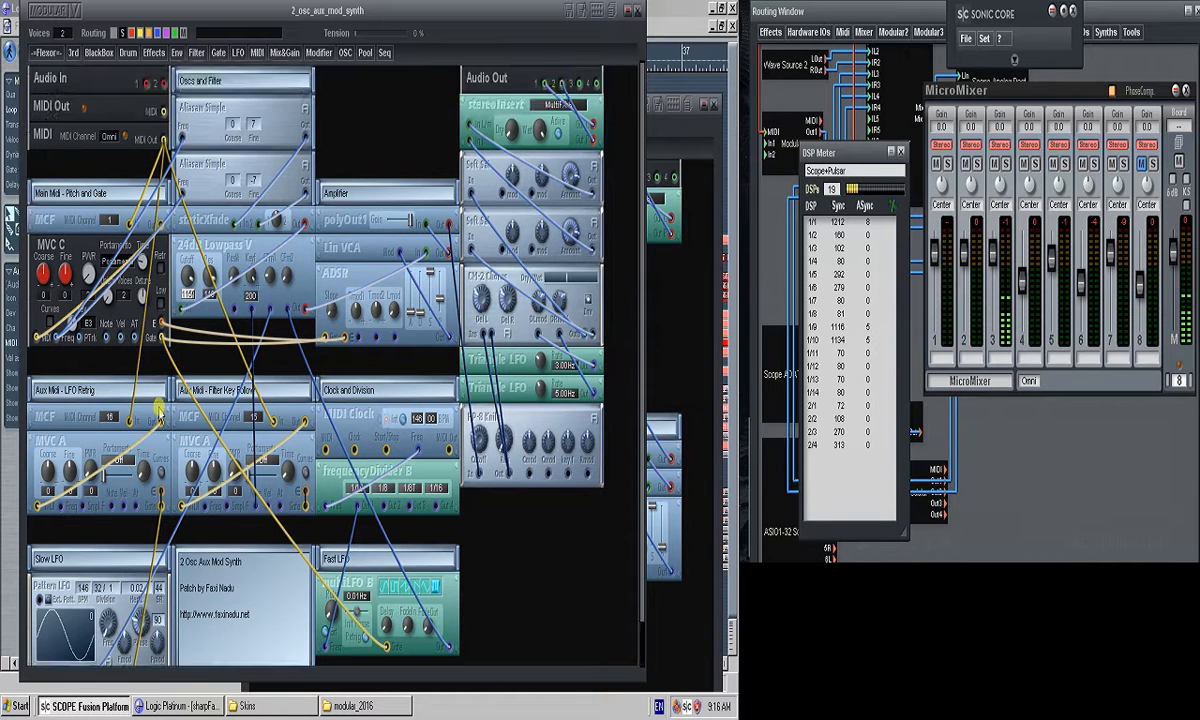
{"action": "scroll", "coordinate": [127, 342], "scroll_direction": "down", "scroll_amount": 1}
{"action": "scroll", "coordinate": [285, 225], "scroll_direction": "up", "scroll_amount": 1}
{"action": "left_click", "coordinate": [682, 372]}
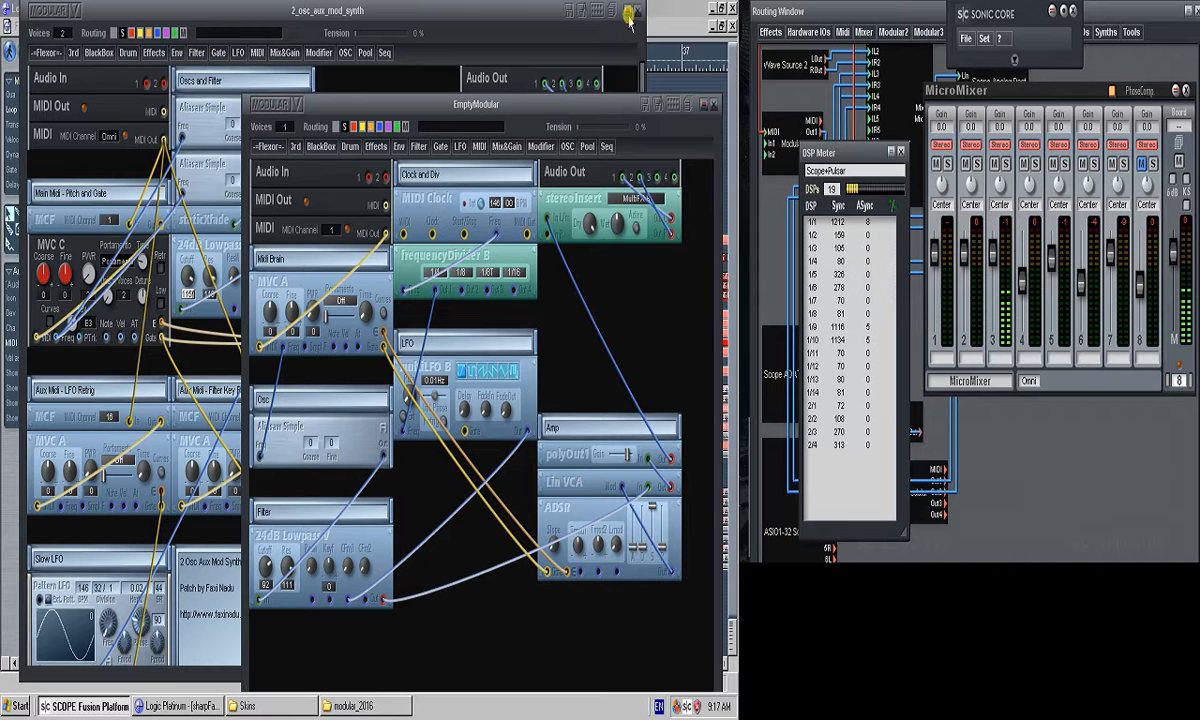
{"action": "left_click", "coordinate": [463, 10]}
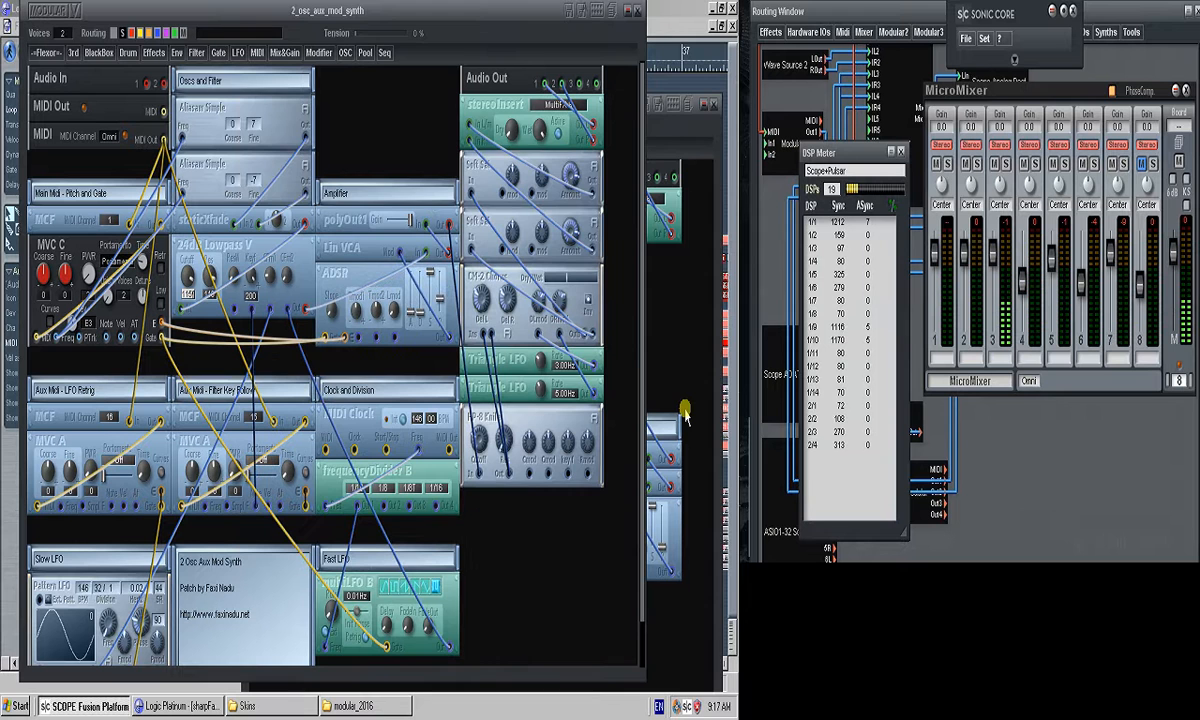
{"action": "left_click", "coordinate": [652, 368]}
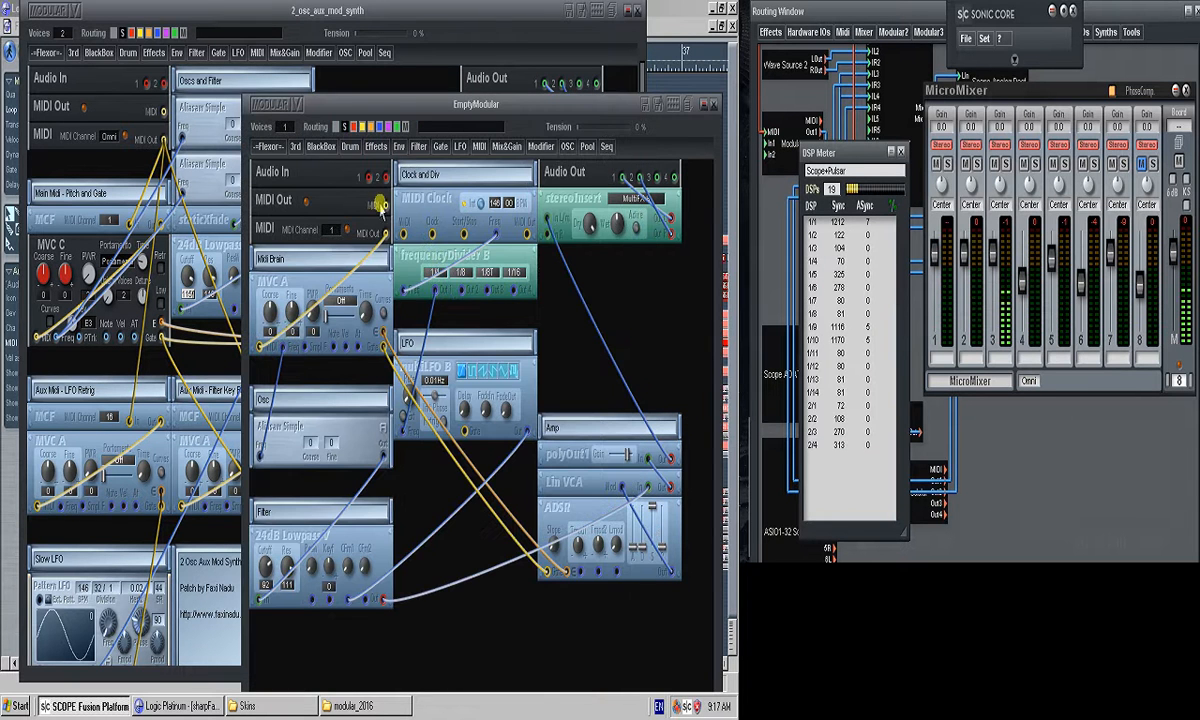
{"action": "left_click", "coordinate": [197, 365]}
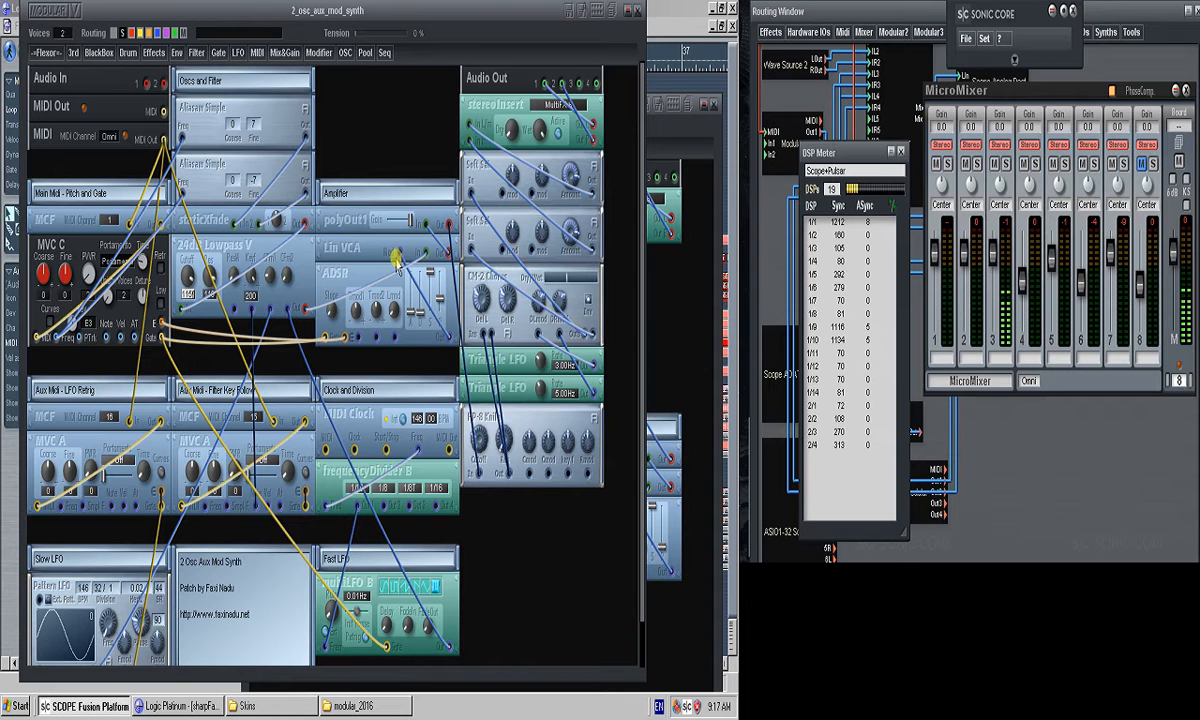
{"action": "left_click", "coordinate": [617, 290]}
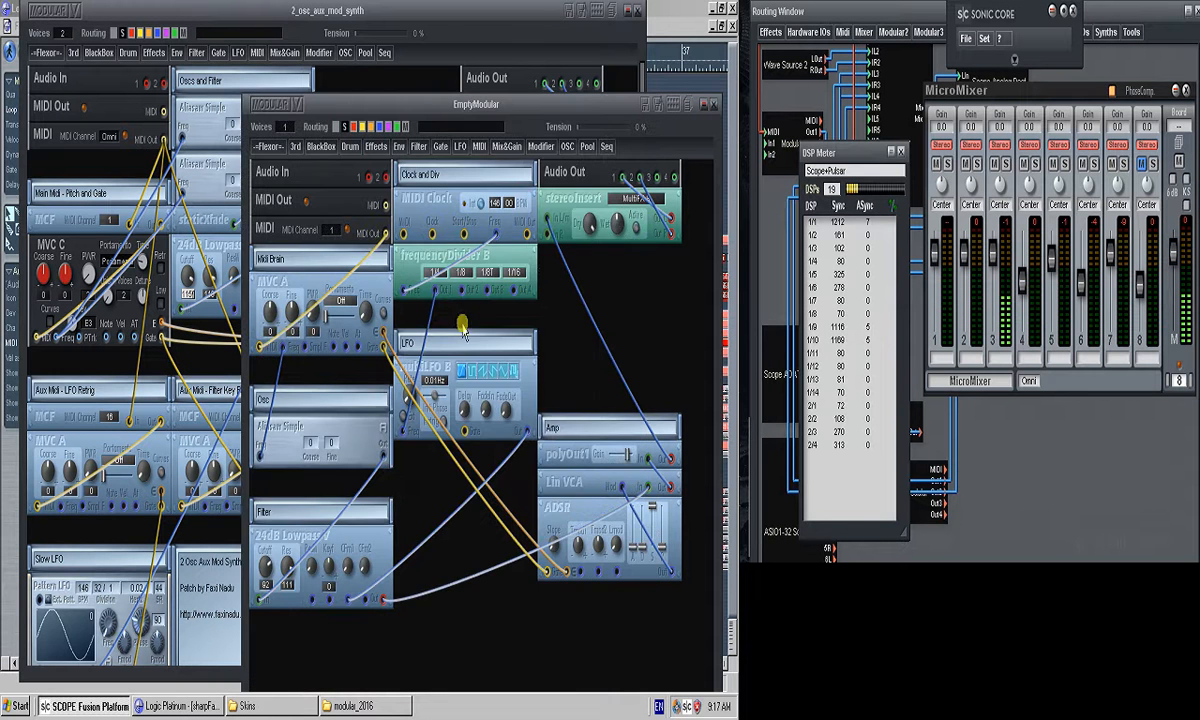
{"action": "left_click", "coordinate": [275, 15]}
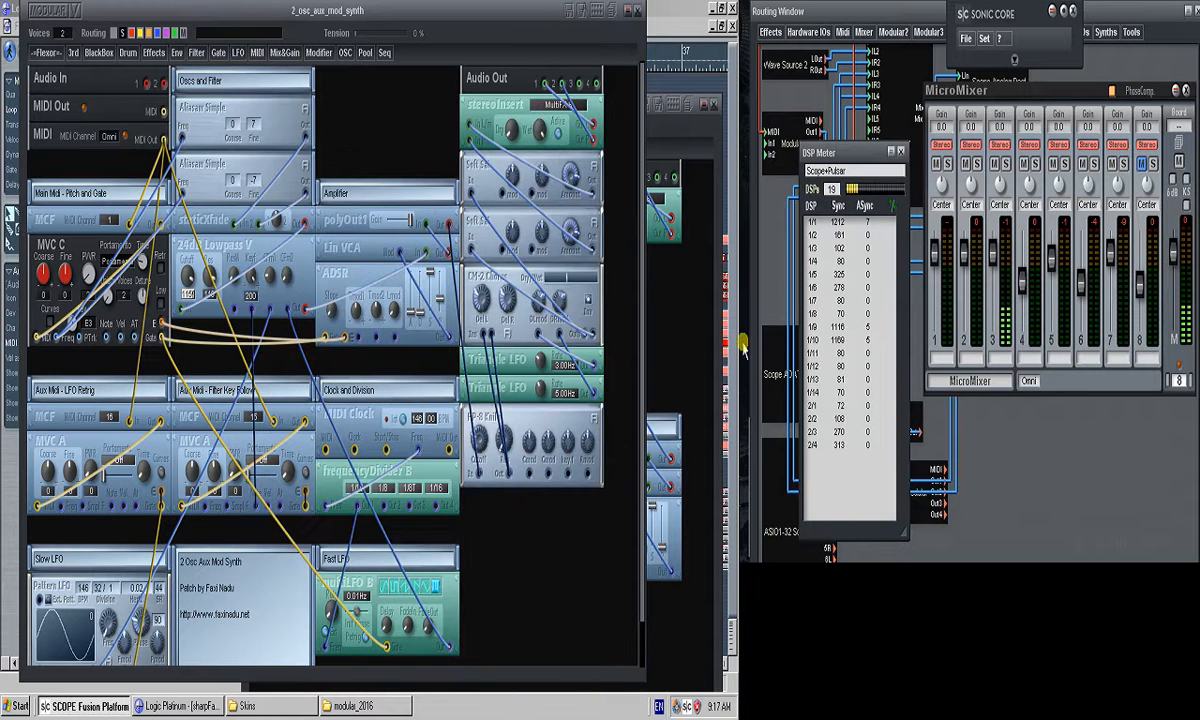
{"action": "left_click", "coordinate": [673, 357]}
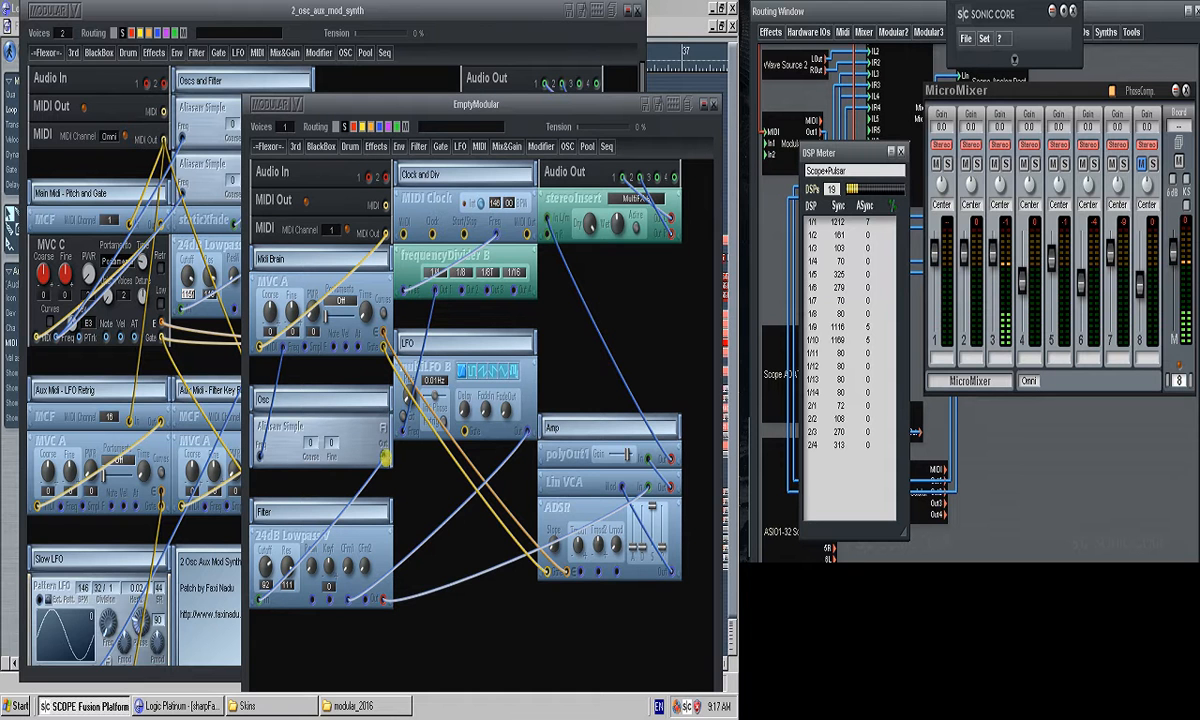
Switch to Logic Platinum, set the cycle range from bar 1 to bar 9 and play the arrangement.
{"action": "left_click", "coordinate": [659, 8]}
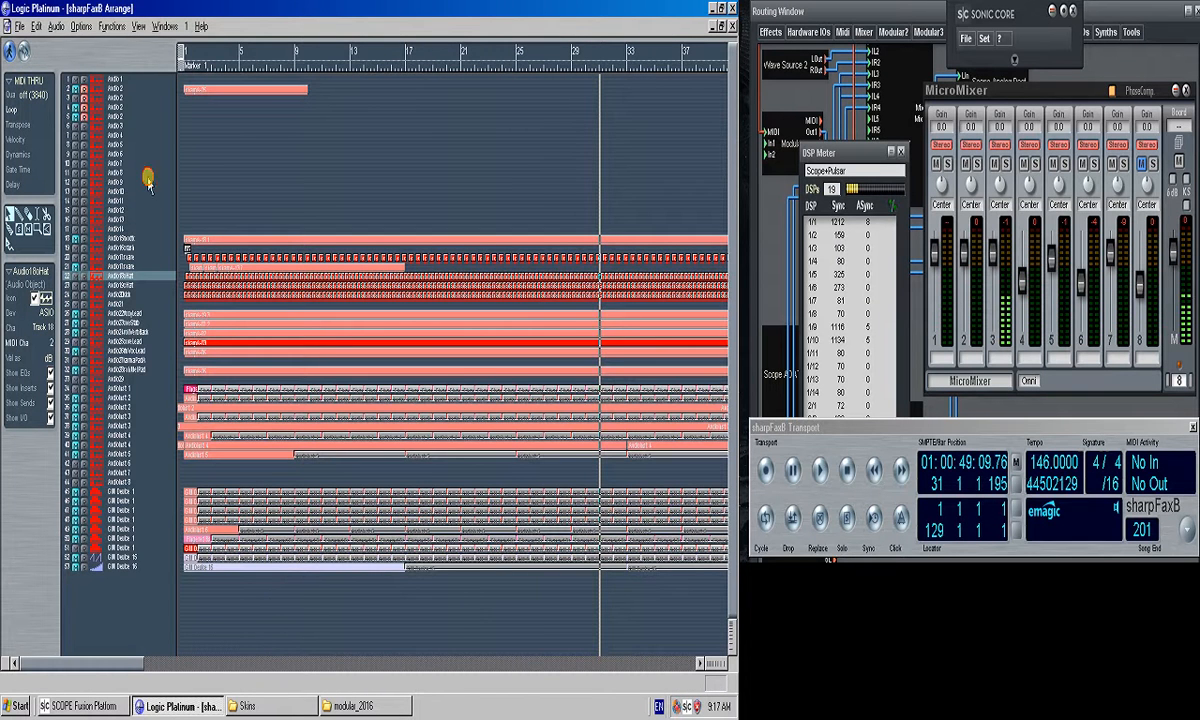
{"action": "left_click_drag", "start_coordinate": [405, 632], "coordinate": [181, 154]}
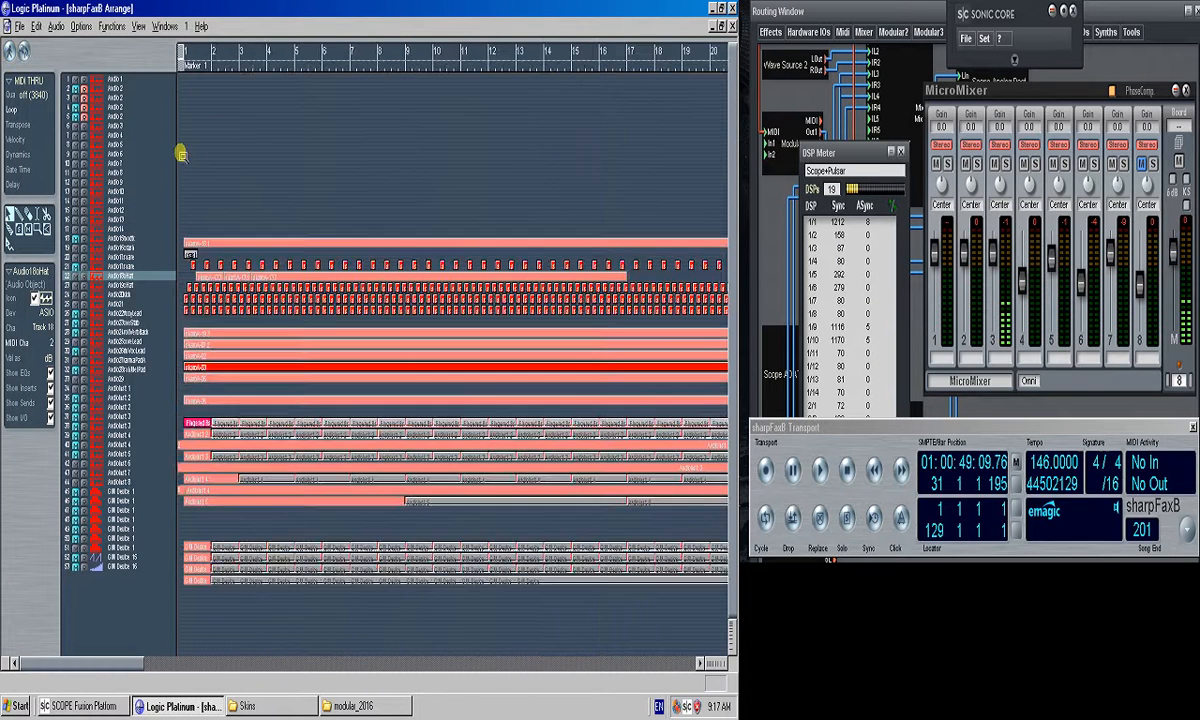
{"action": "left_click_drag", "start_coordinate": [186, 52], "coordinate": [417, 109]}
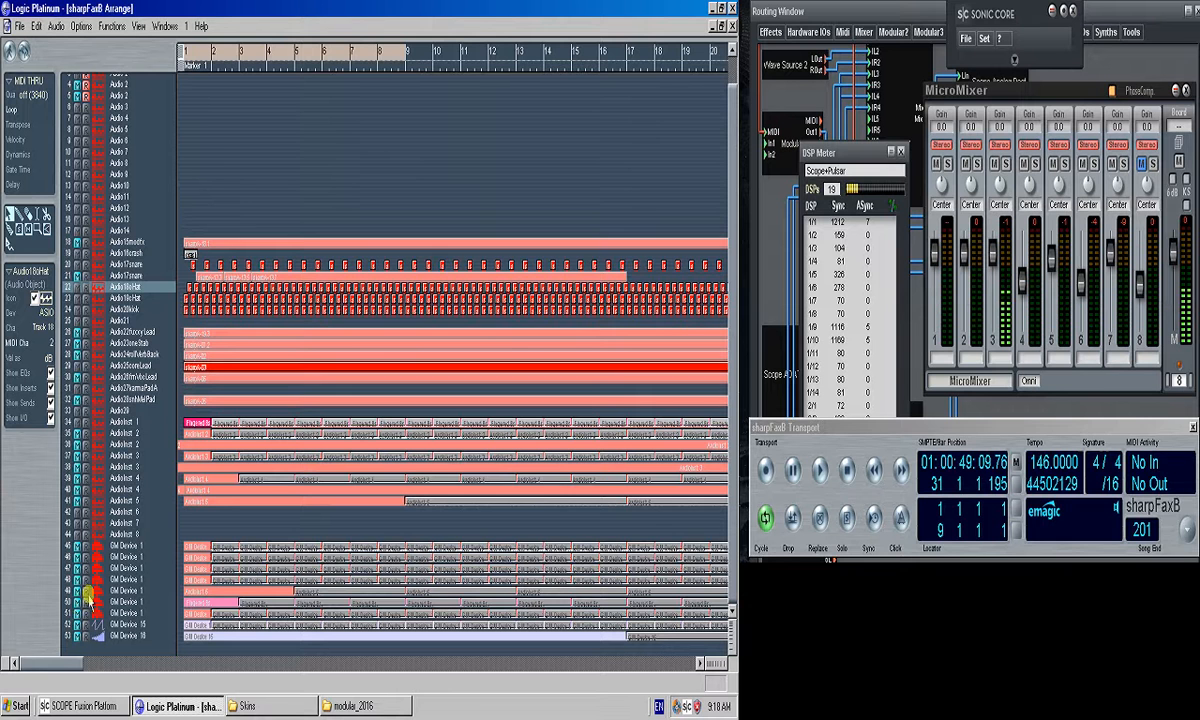
{"action": "key", "text": "space"}
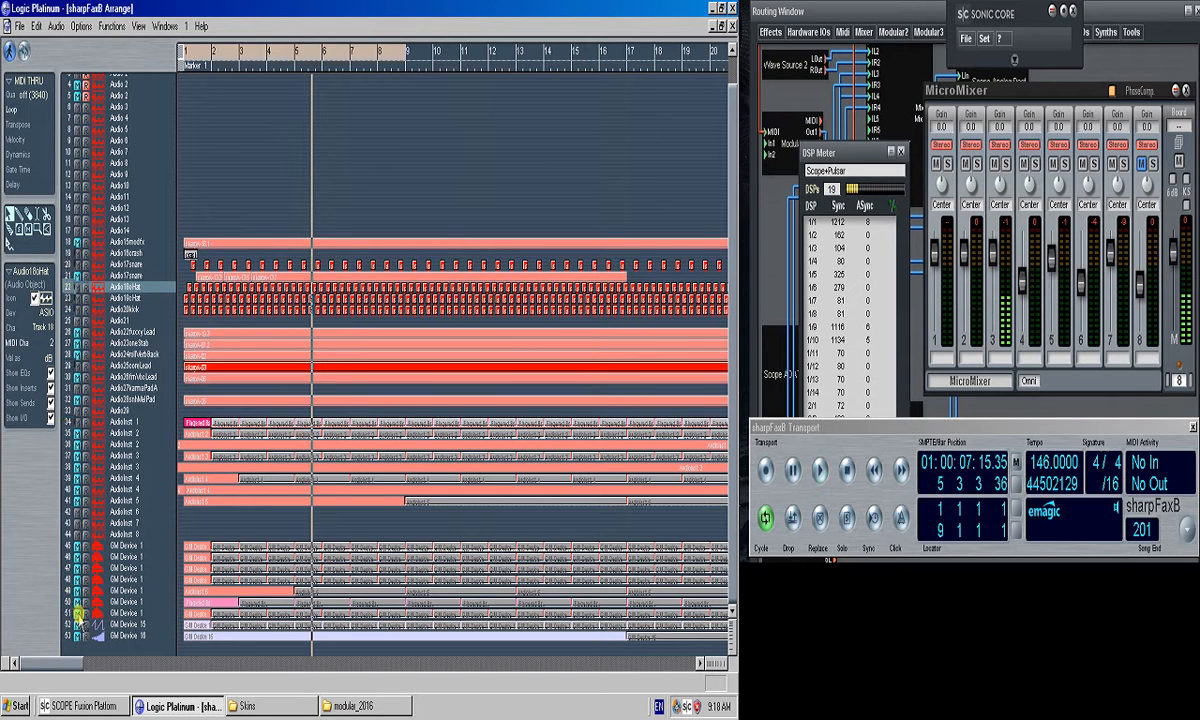
Examine the notes of the GM Device 1 region on track 51 in the piano roll and close the editor.
{"action": "left_click", "coordinate": [194, 614]}
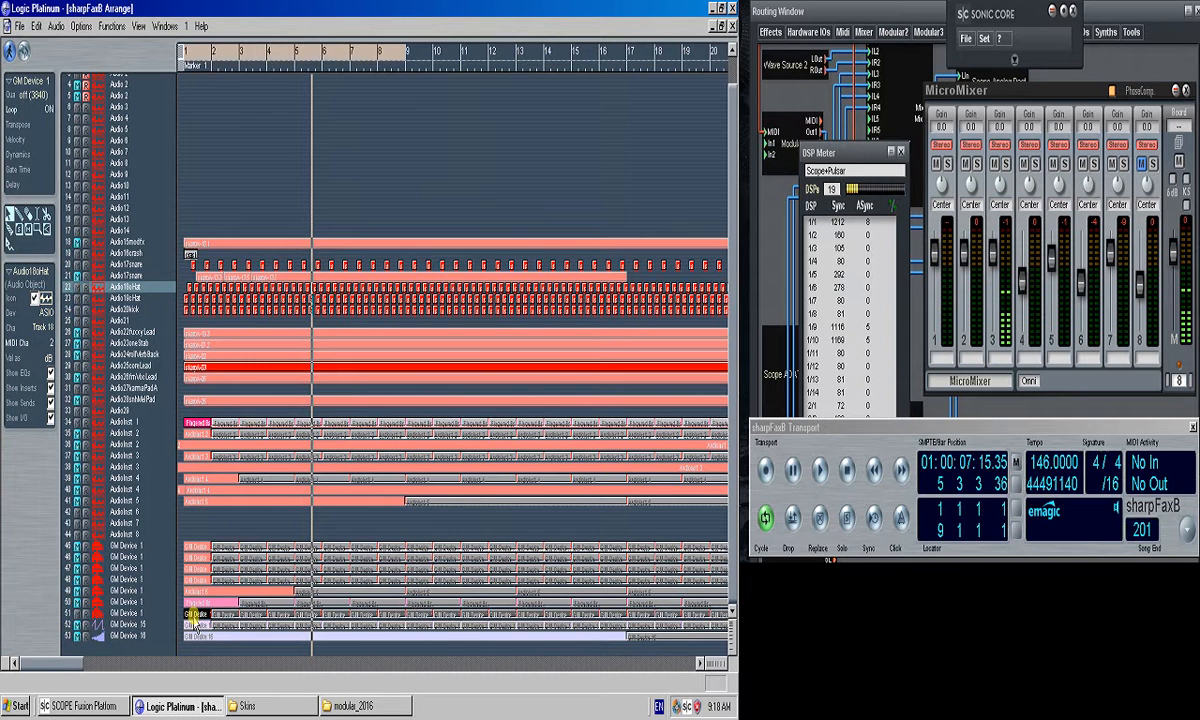
{"action": "double_click", "coordinate": [194, 620]}
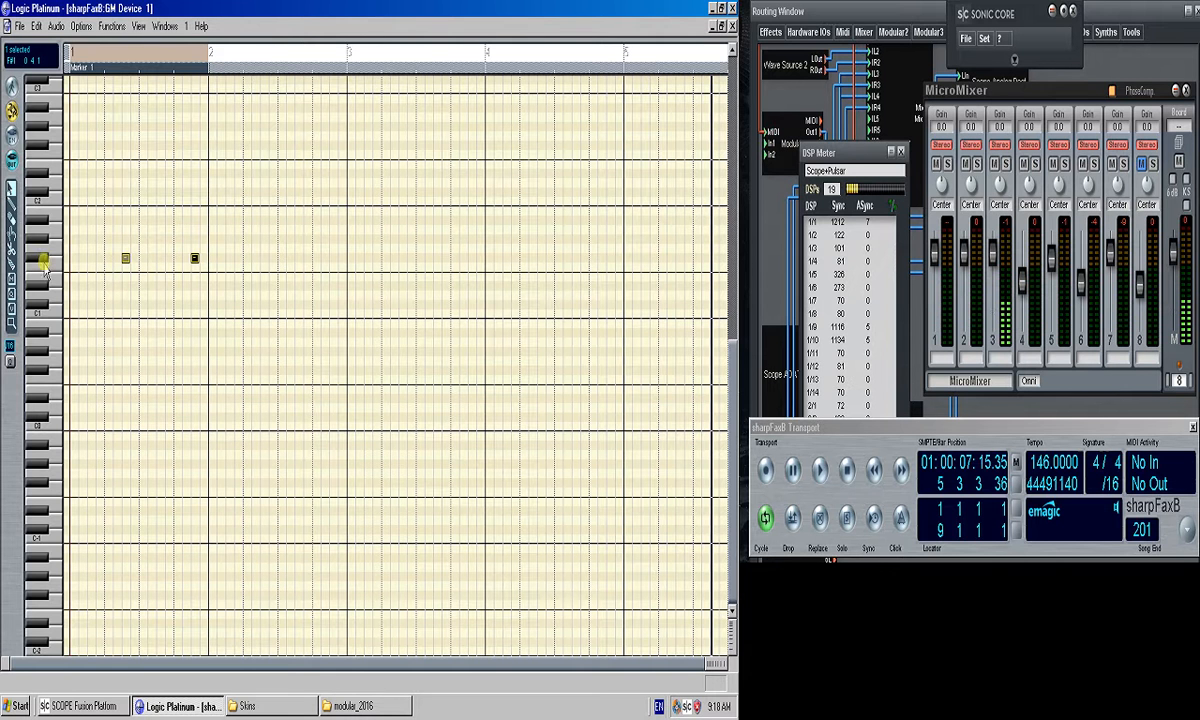
{"action": "left_click", "coordinate": [731, 27]}
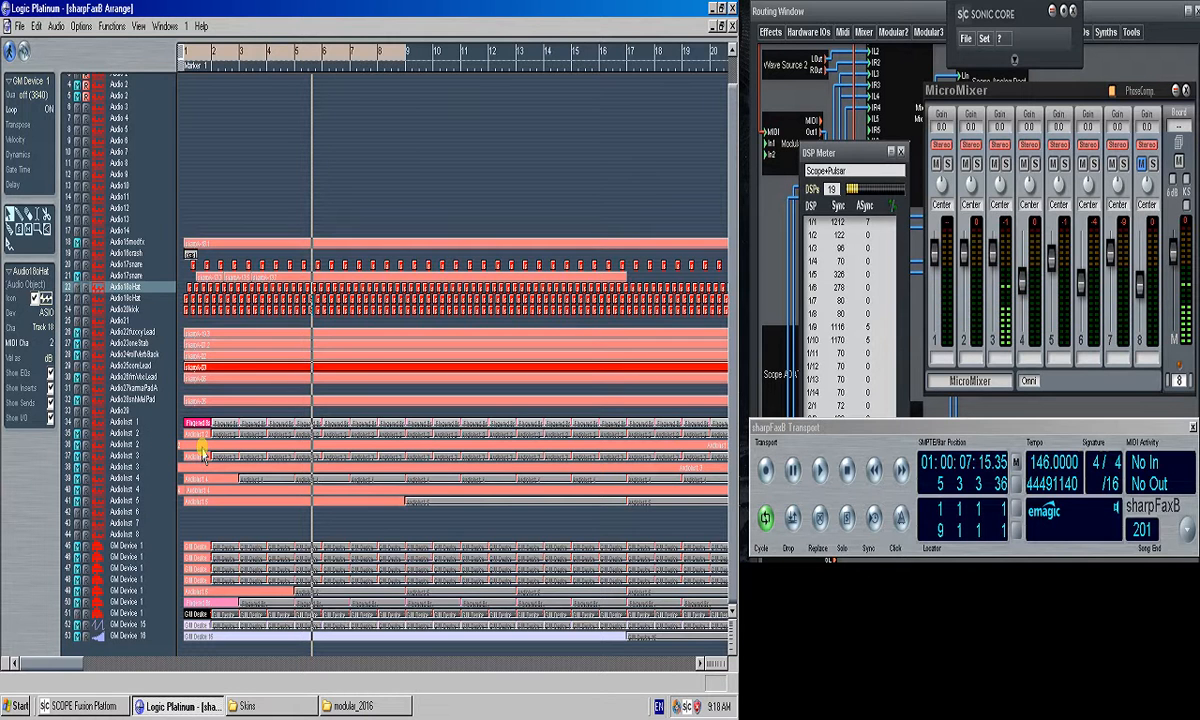
Play the loop and switch to SCOPE Fusion Platform to examine how the EmptyModular patch responds to the sequence.
{"action": "key", "text": "space"}
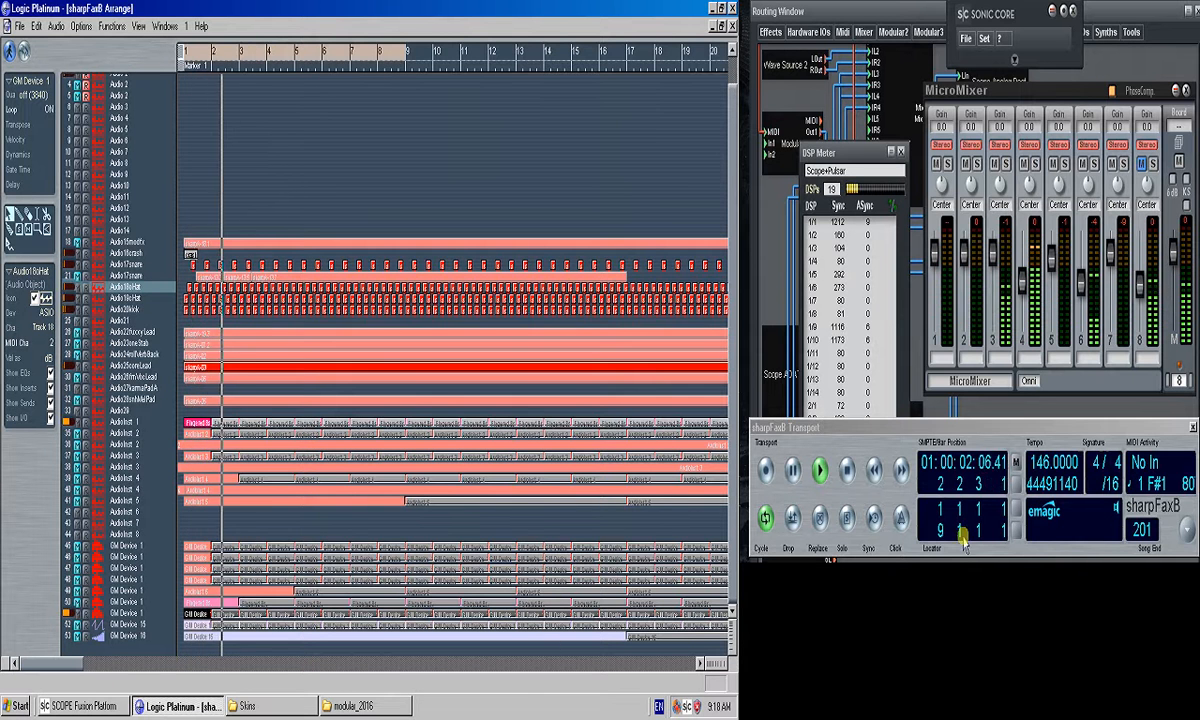
{"action": "left_click", "coordinate": [1097, 166]}
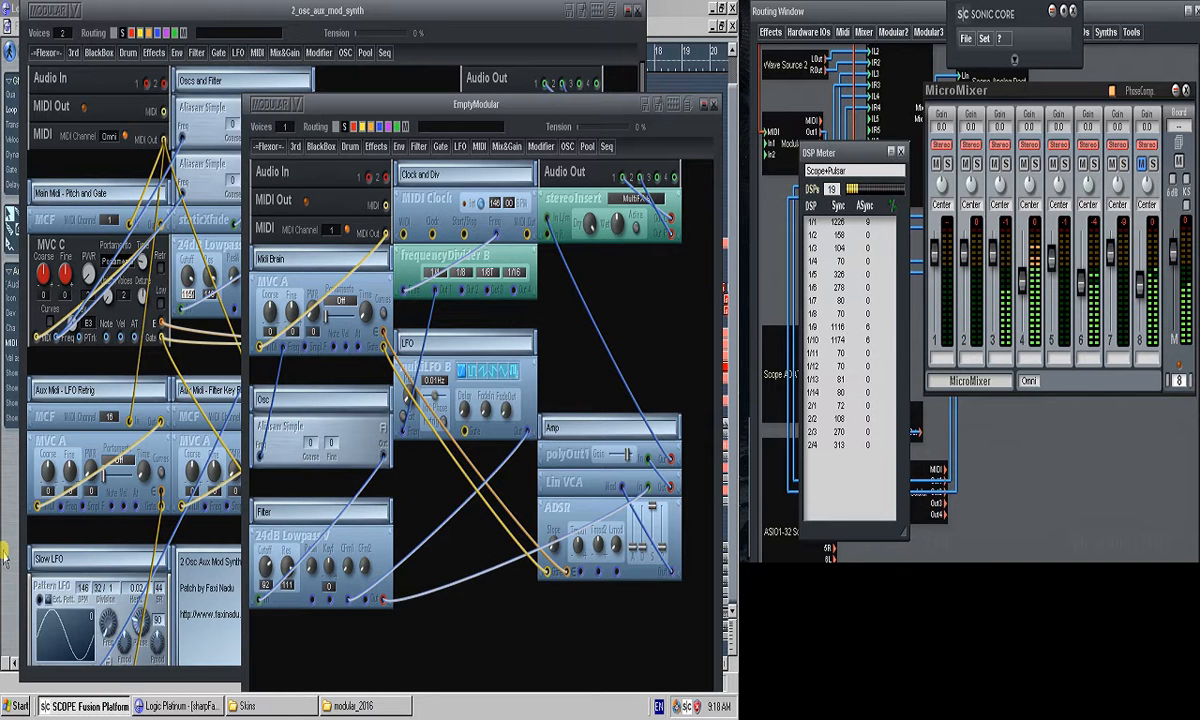
{"action": "left_click", "coordinate": [172, 706]}
{"action": "left_click", "coordinate": [112, 706]}
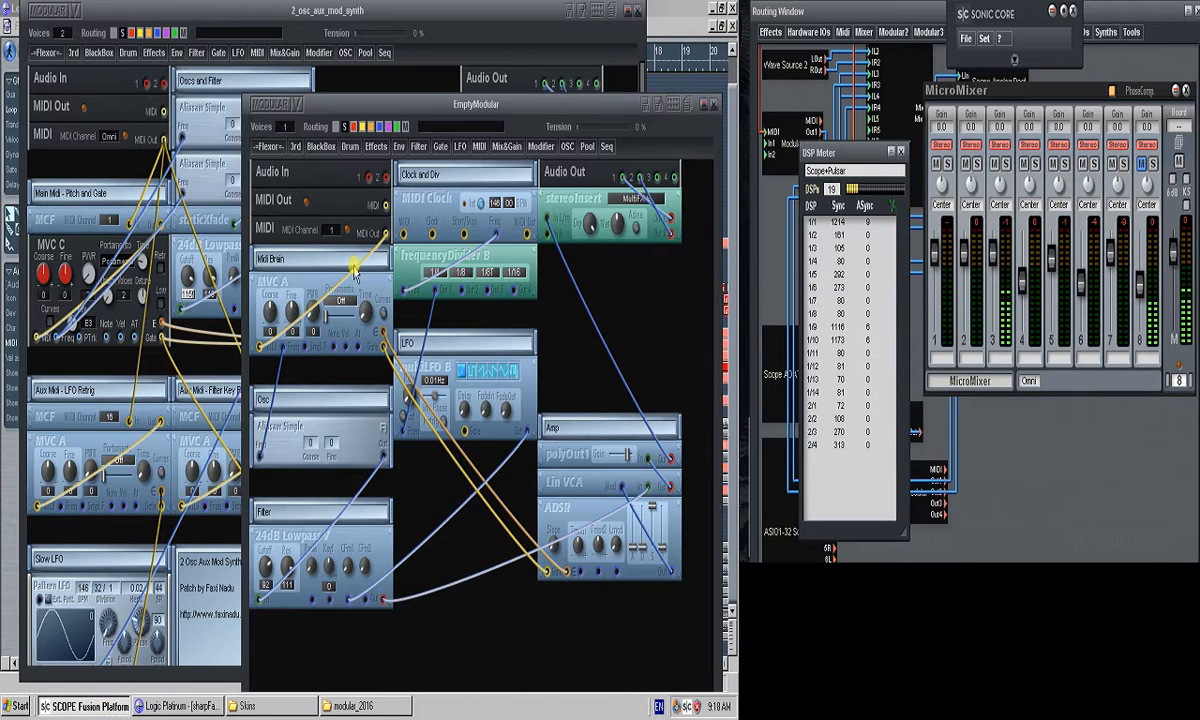
{"action": "left_click", "coordinate": [202, 706]}
{"action": "left_click", "coordinate": [86, 706]}
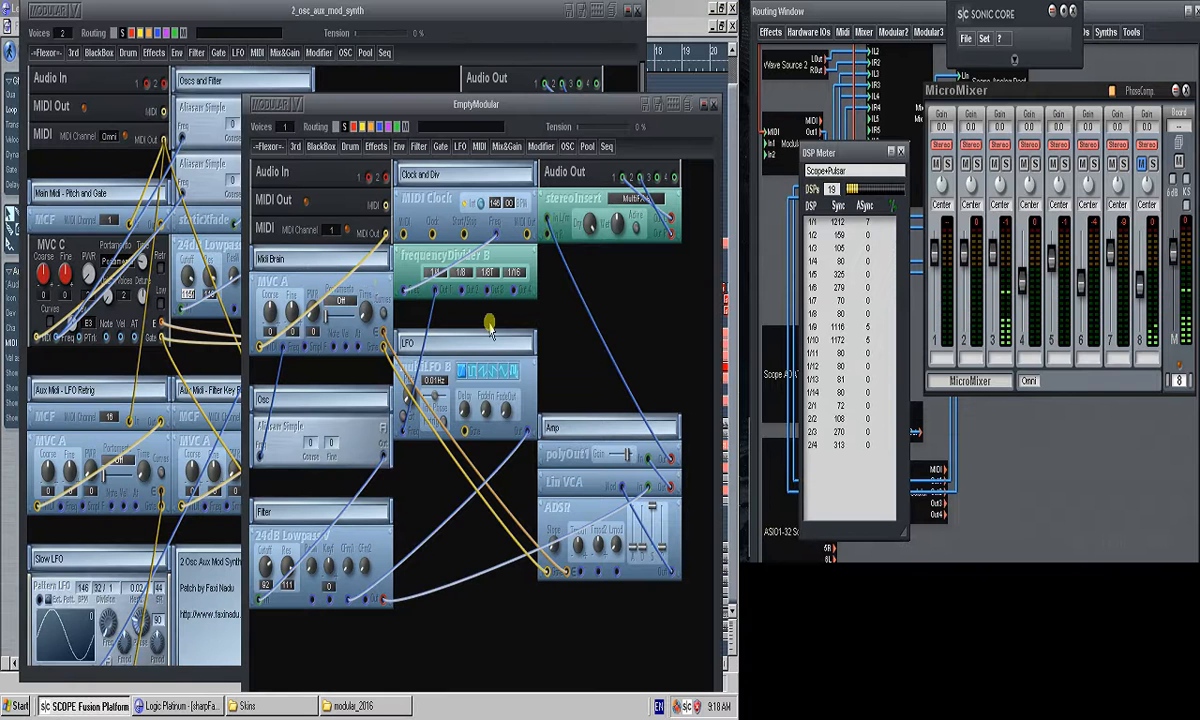
{"action": "left_click_drag", "start_coordinate": [382, 348], "coordinate": [261, 347]}
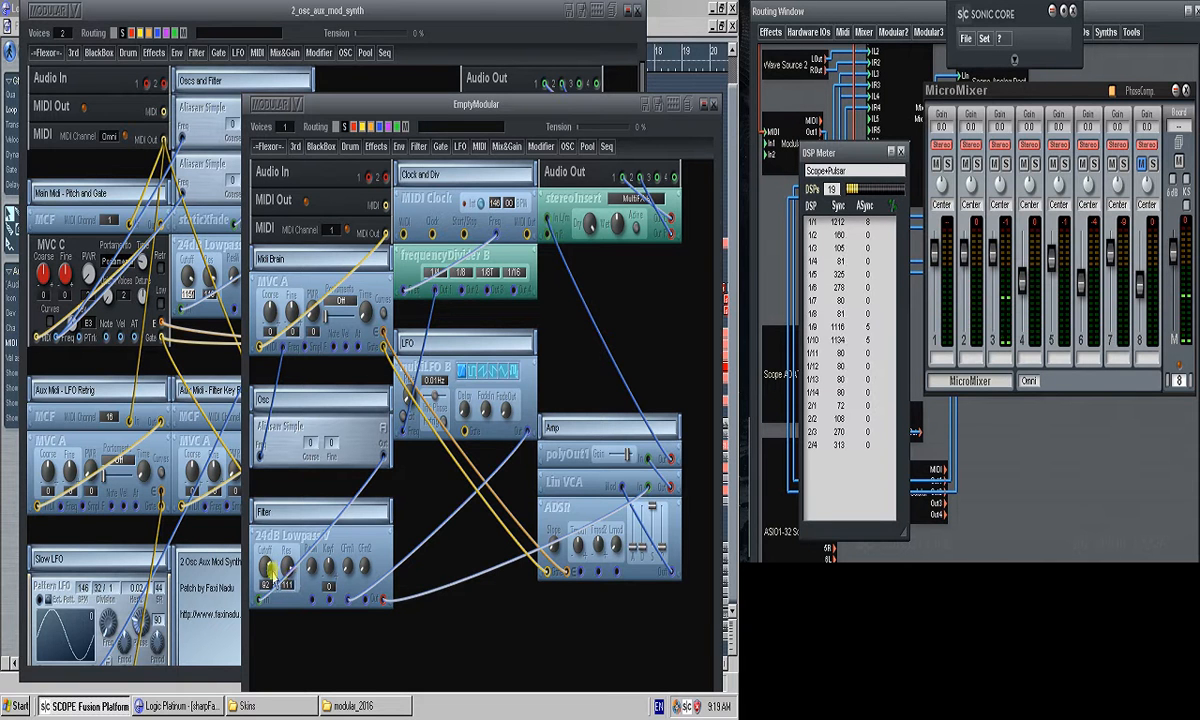
Switch to Logic Platinum and audition the selected GM Device 1 part soloed and in the full mix.
{"action": "left_click", "coordinate": [676, 8]}
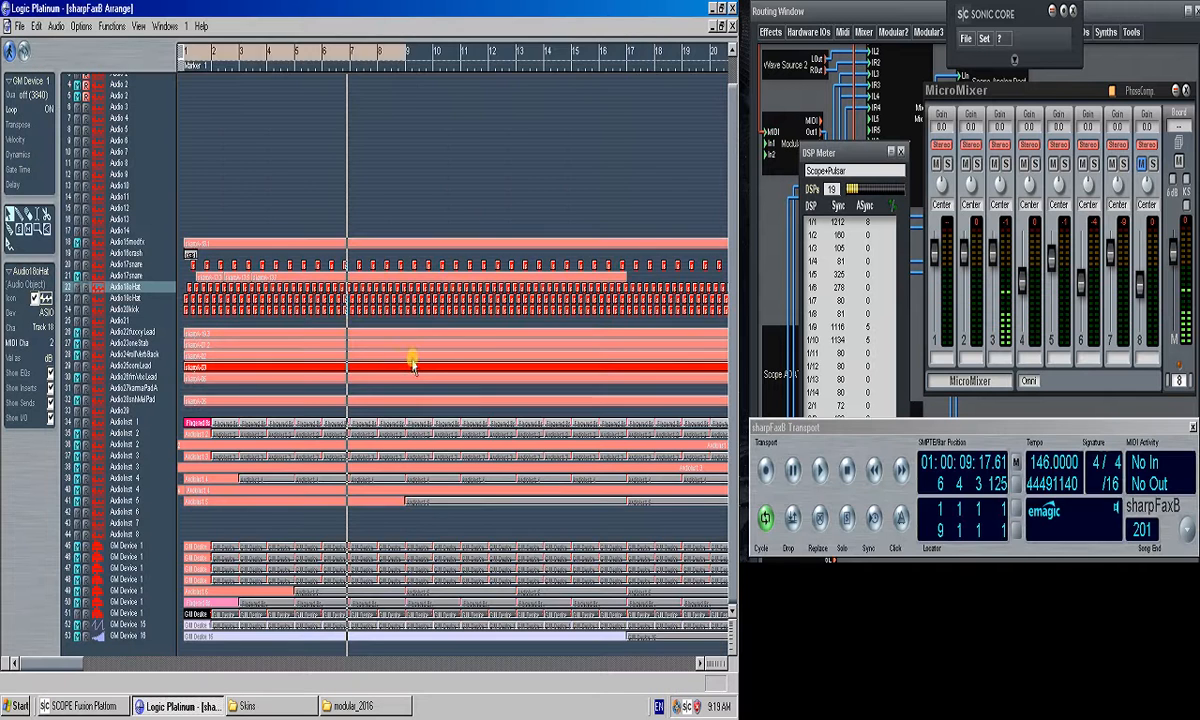
{"action": "key", "text": "s"}
{"action": "key", "text": "space"}
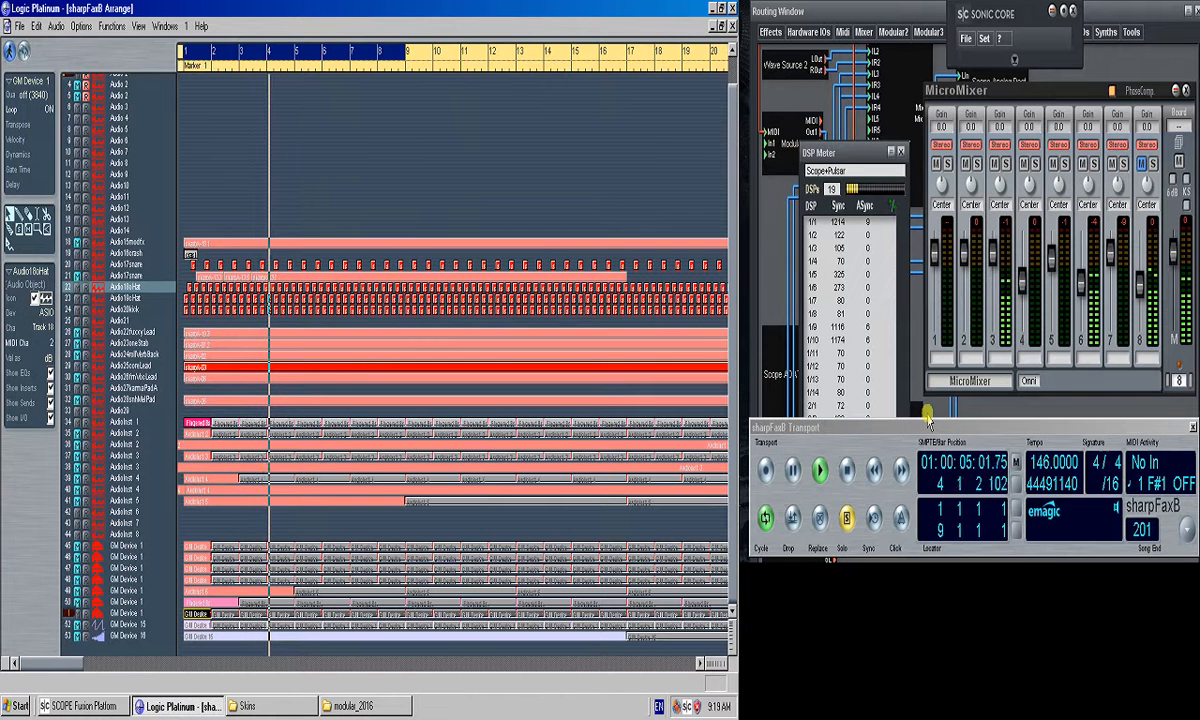
{"action": "key", "text": "s"}
{"action": "key", "text": "space"}
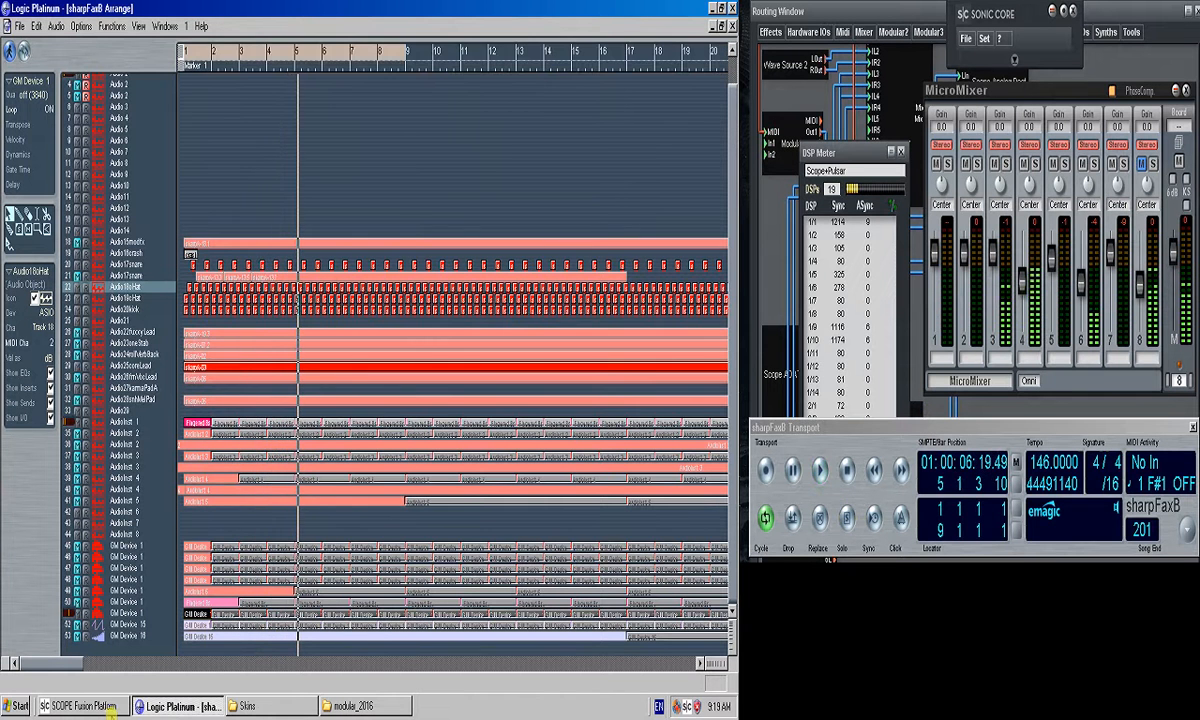
Switch to SCOPE Fusion Platform and set the 24dB Lowpass cutoff to 83 in EmptyModular while the loop plays.
{"action": "left_click", "coordinate": [110, 706]}
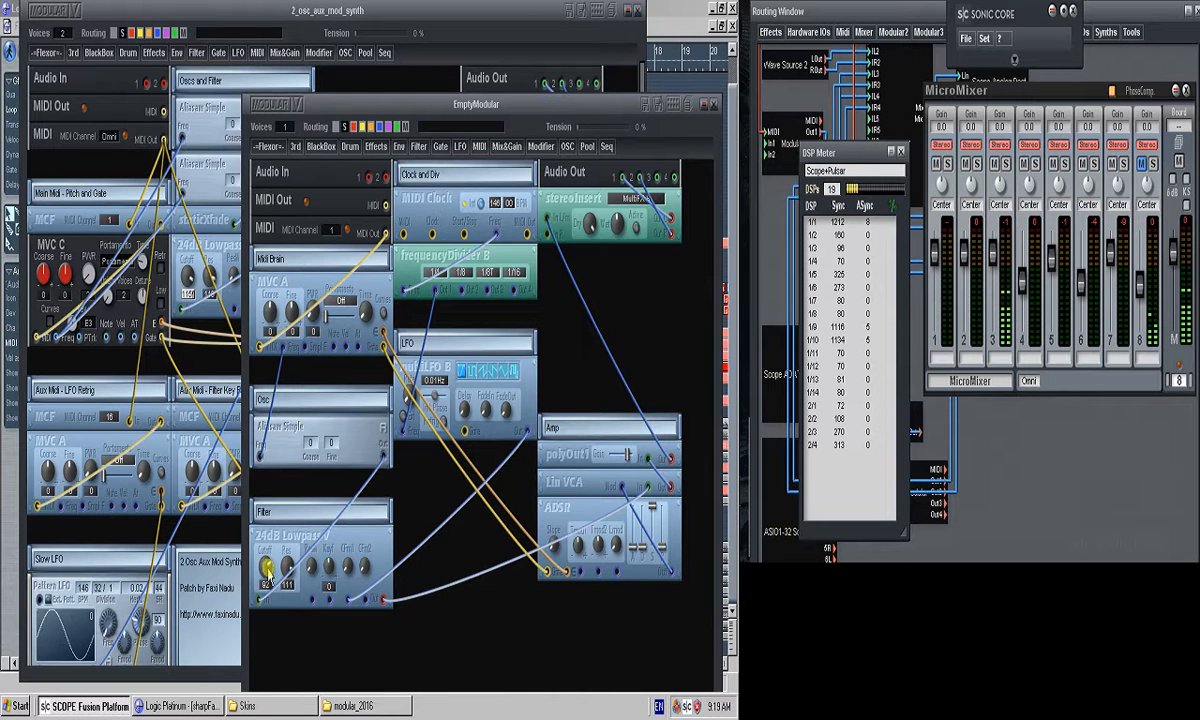
{"action": "left_click", "coordinate": [195, 706]}
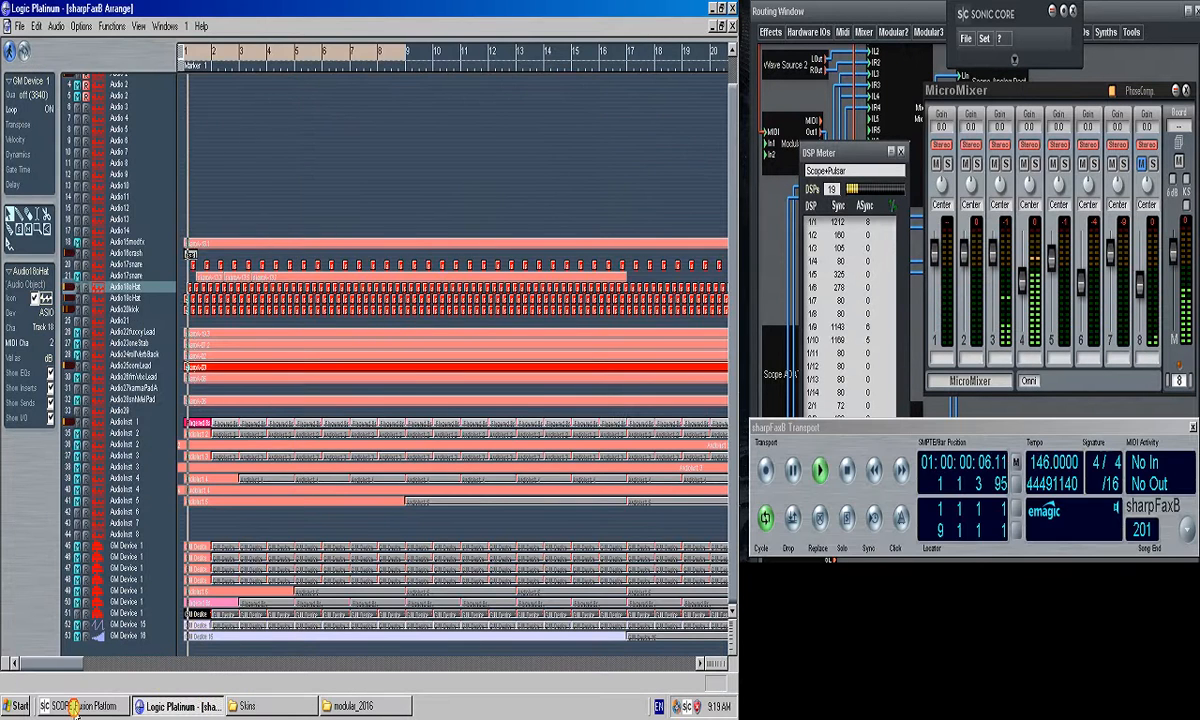
{"action": "left_click", "coordinate": [87, 707]}
{"action": "left_click_drag", "start_coordinate": [267, 567], "coordinate": [286, 470]}
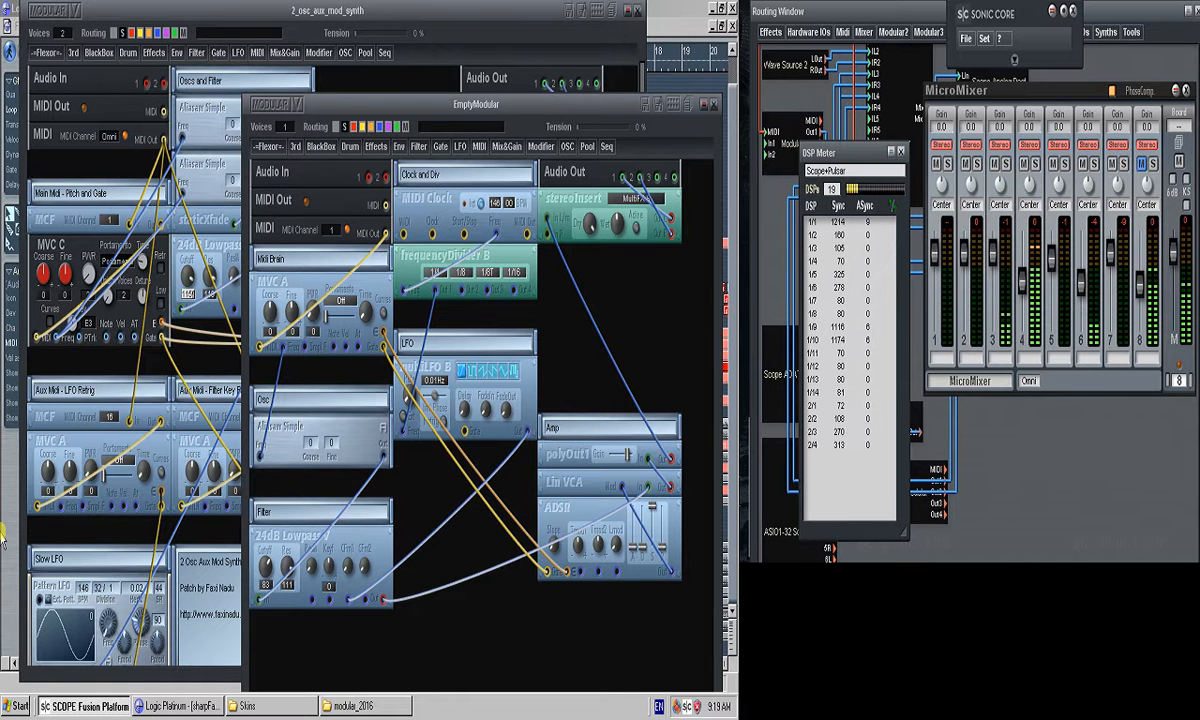
{"action": "left_click", "coordinate": [5, 502]}
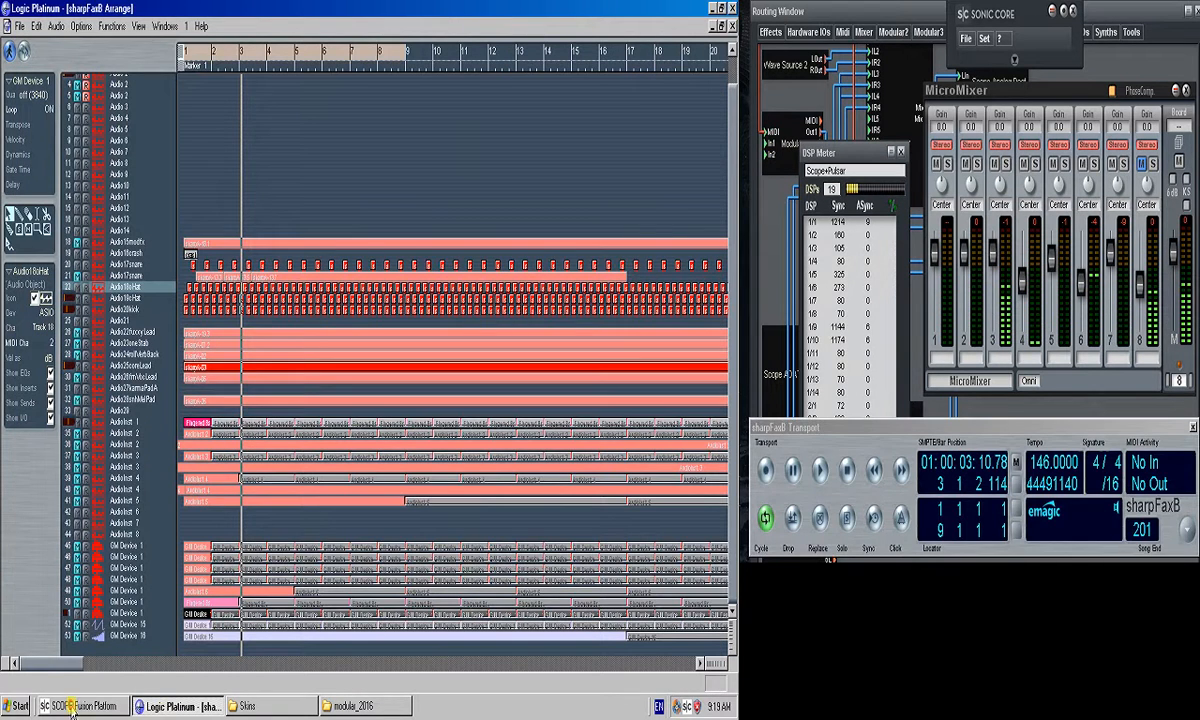
Switch back to SCOPE Fusion Platform and inspect the MIDI controller assignment of the 24dB Lowpass cutoff.
{"action": "left_click", "coordinate": [71, 707]}
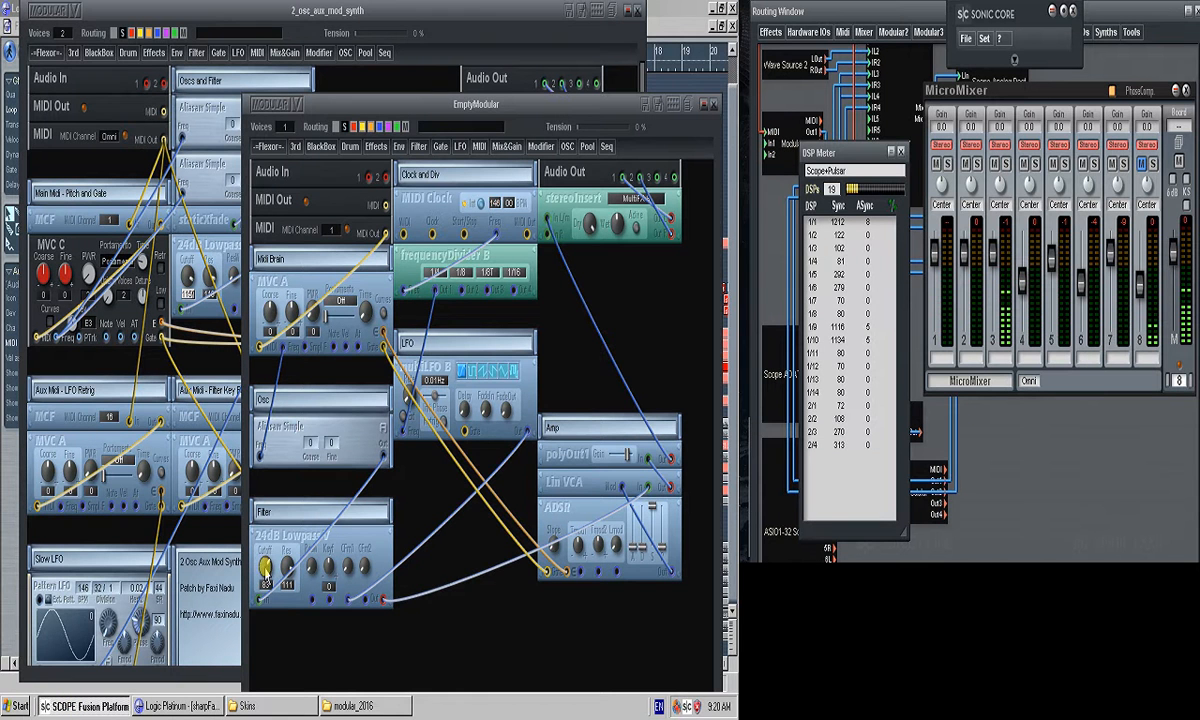
{"action": "left_click", "coordinate": [3, 518]}
{"action": "left_click", "coordinate": [104, 708]}
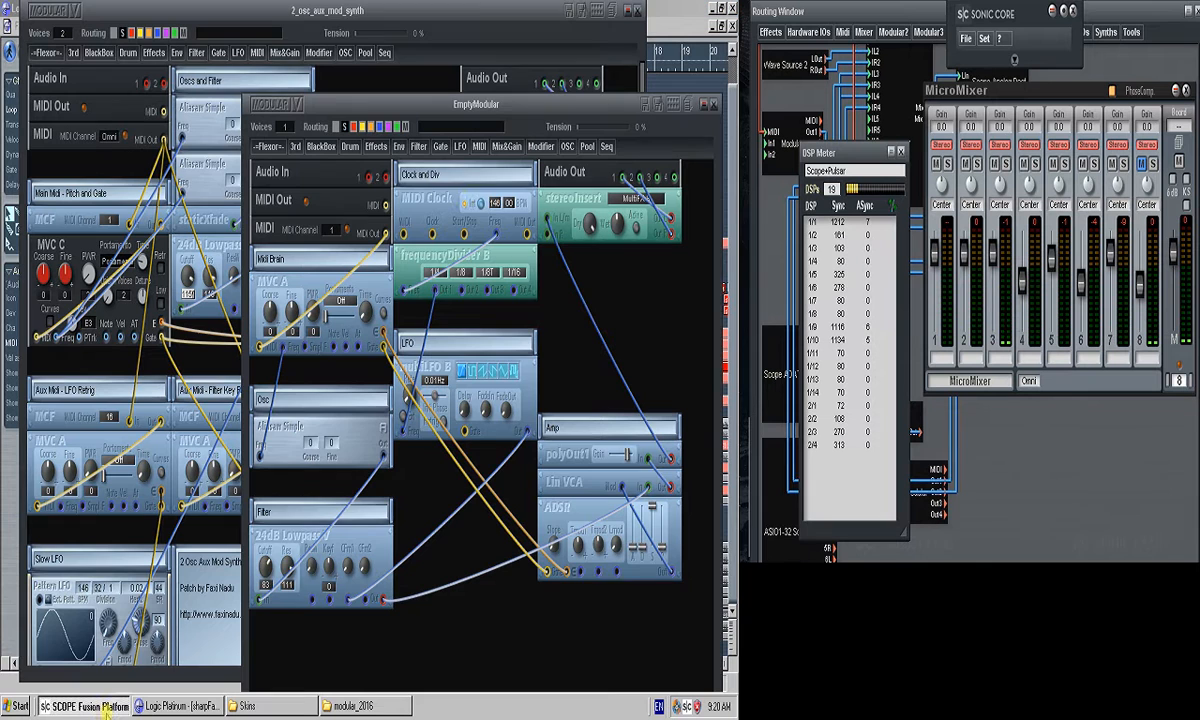
{"action": "right_click", "coordinate": [264, 567]}
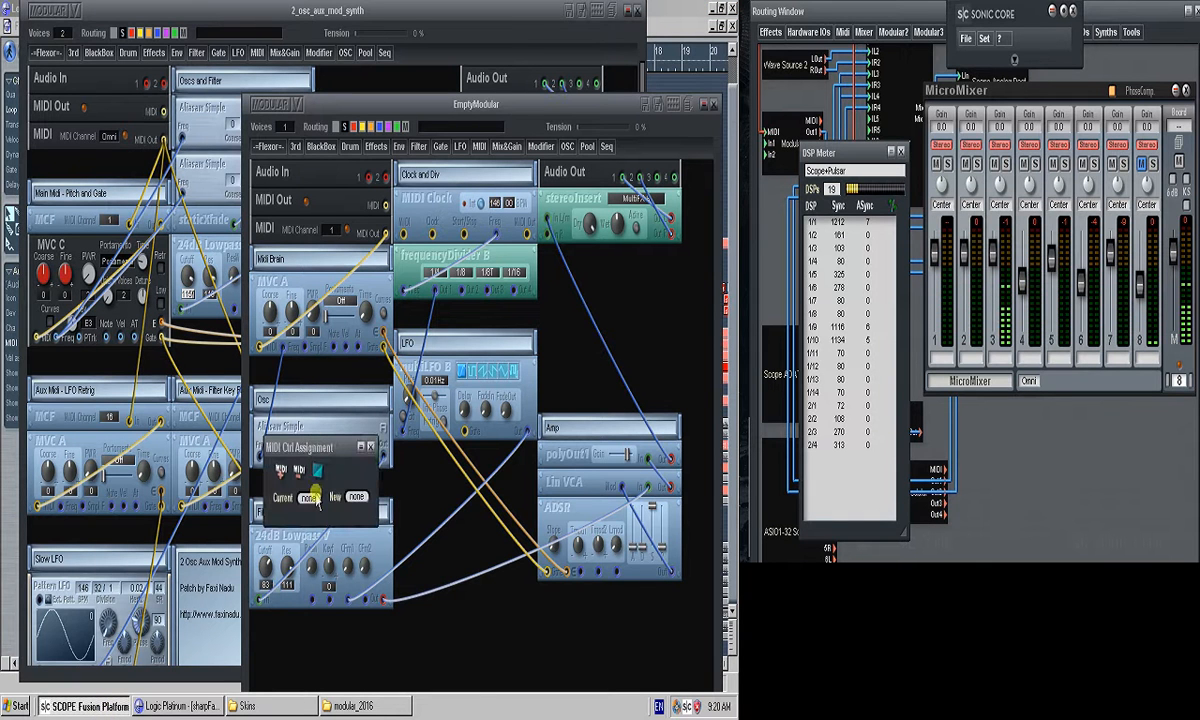
{"action": "left_click", "coordinate": [371, 448]}
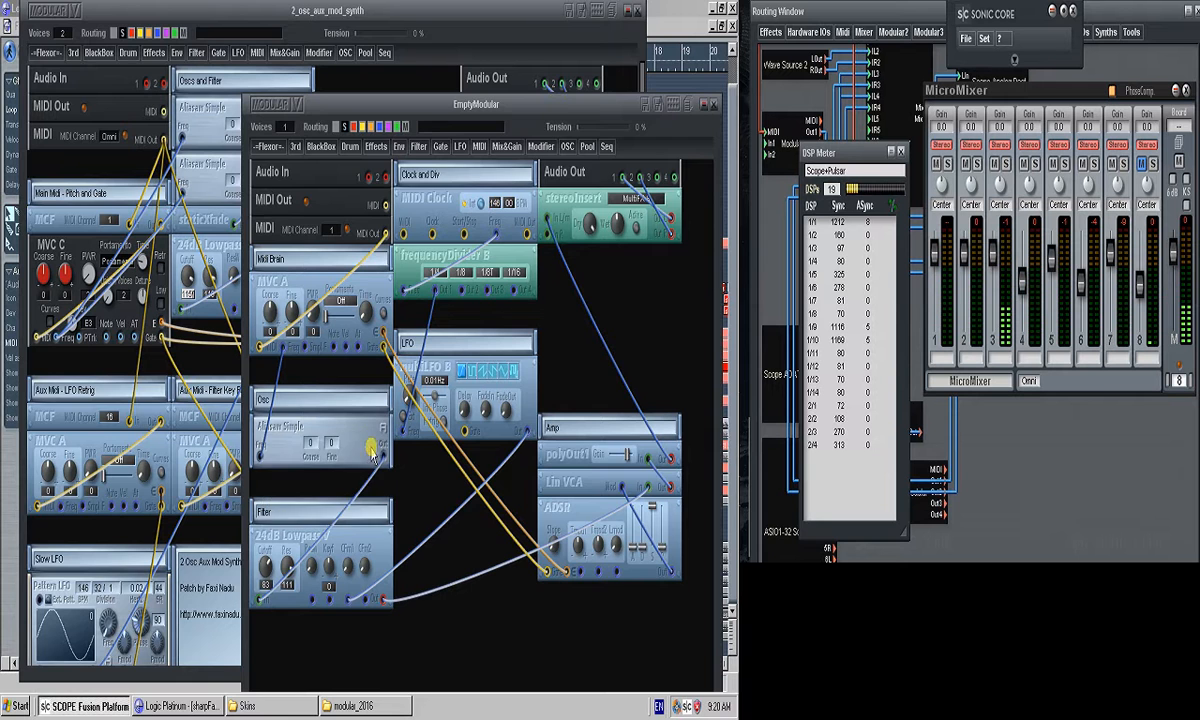
Switch to Logic Platinum and show Track Automation for GM Device 1 on track 51, declining to enable volume automation.
{"action": "left_click", "coordinate": [3, 524]}
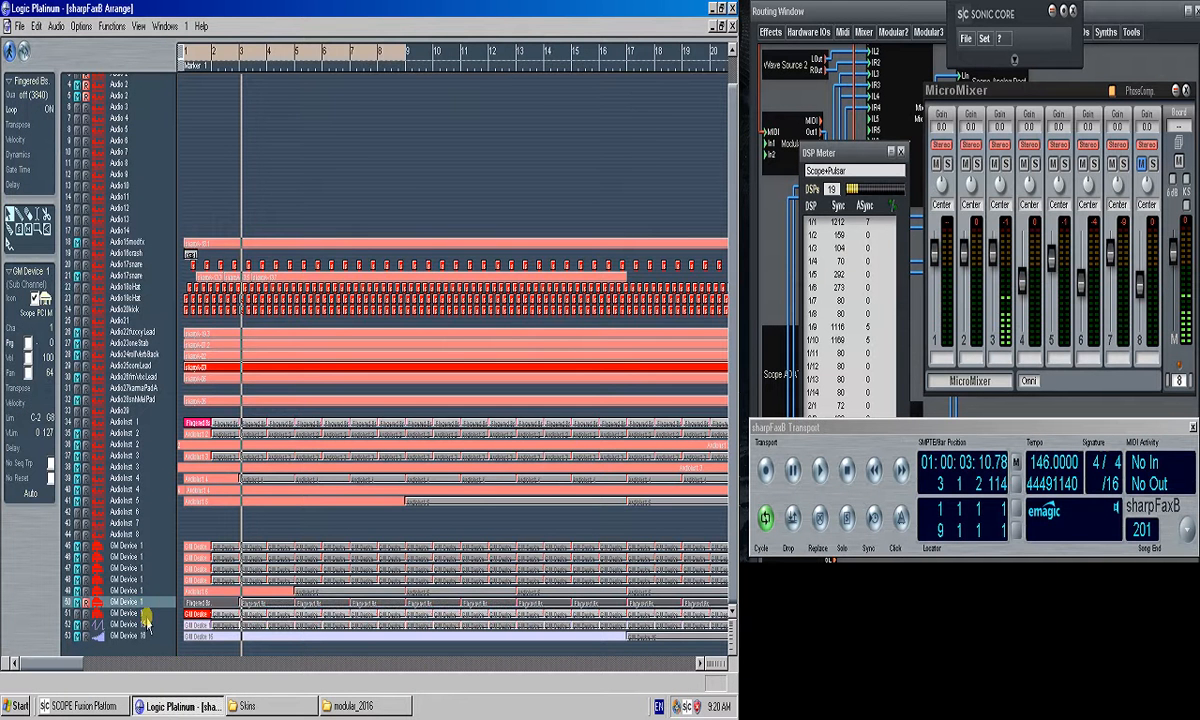
{"action": "left_click", "coordinate": [142, 614]}
{"action": "left_click", "coordinate": [139, 26]}
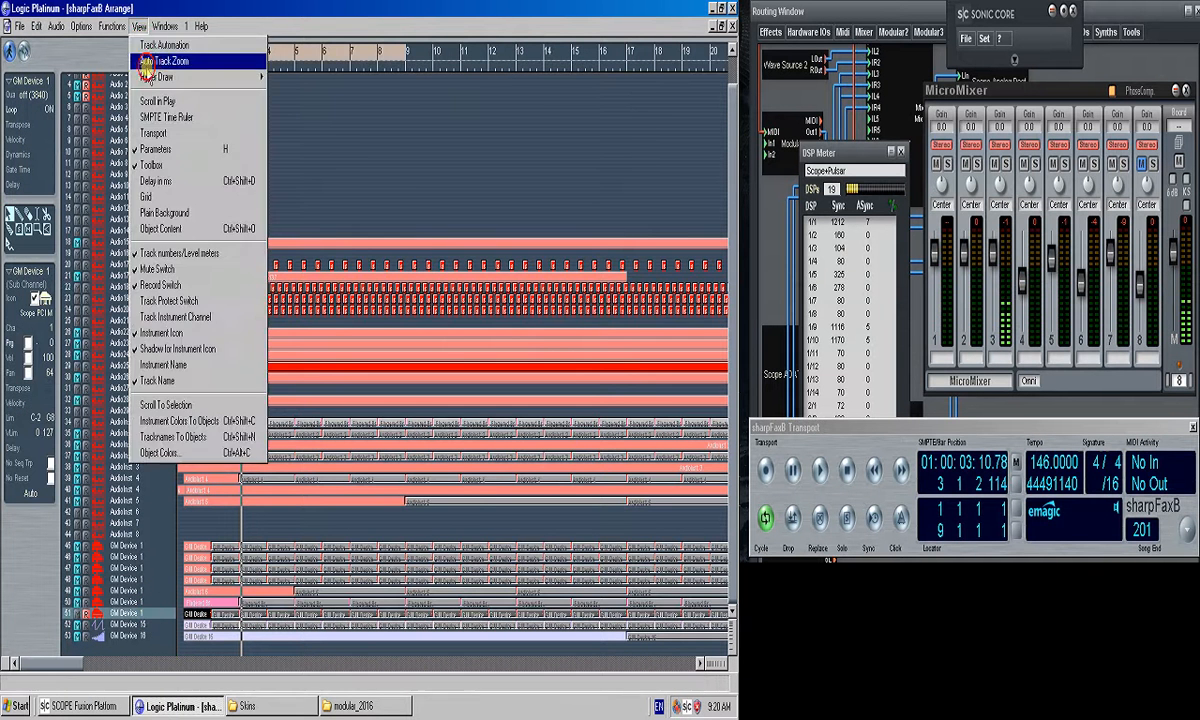
{"action": "left_click", "coordinate": [158, 45]}
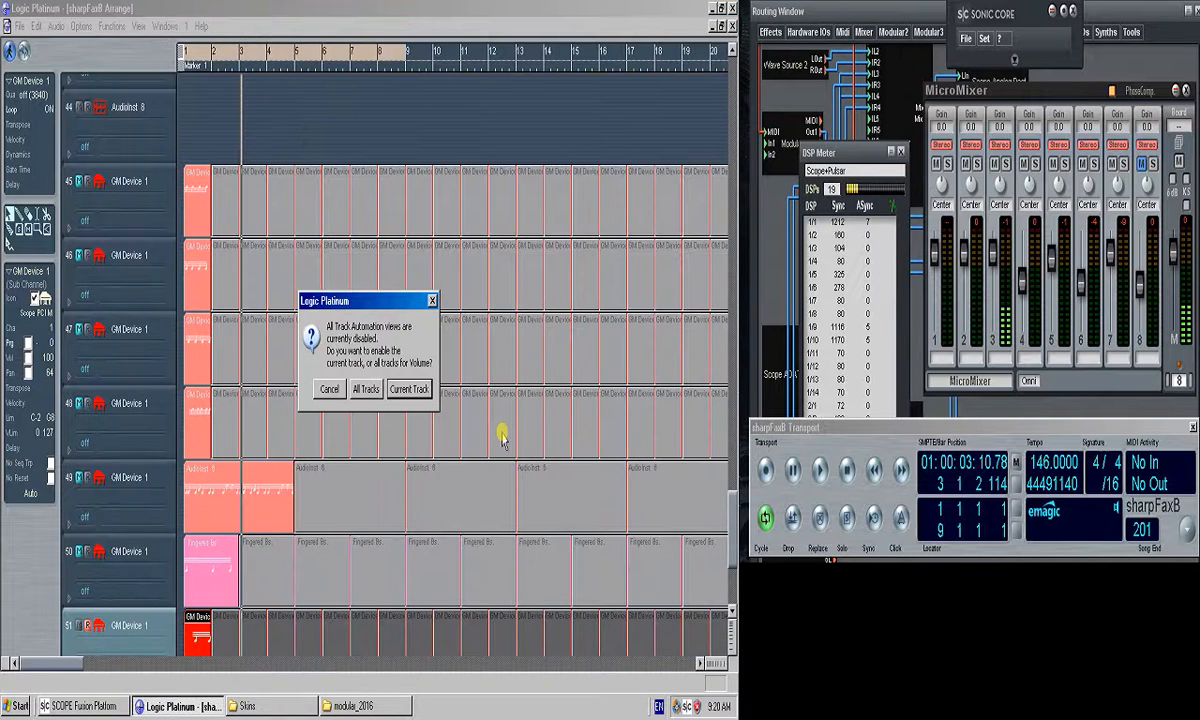
{"action": "left_click", "coordinate": [327, 390]}
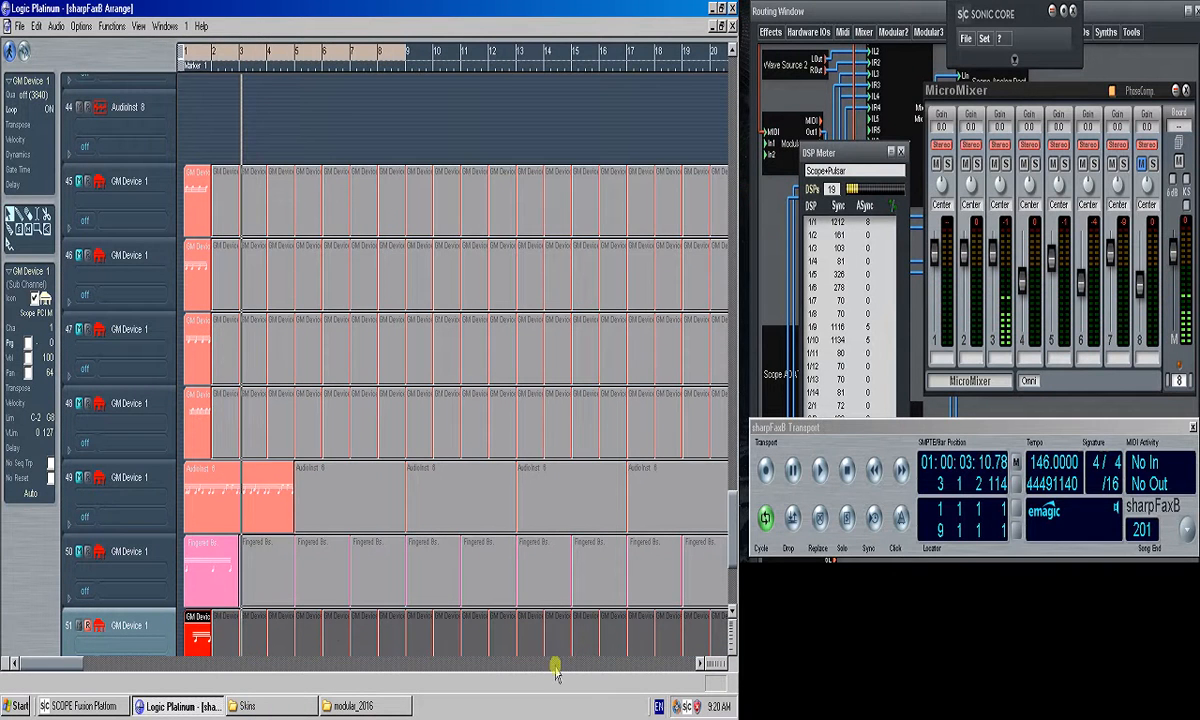
Hide Track Automation in the Arrange window and switch to SCOPE Fusion Platform.
{"action": "left_click", "coordinate": [139, 26]}
{"action": "left_click", "coordinate": [145, 52]}
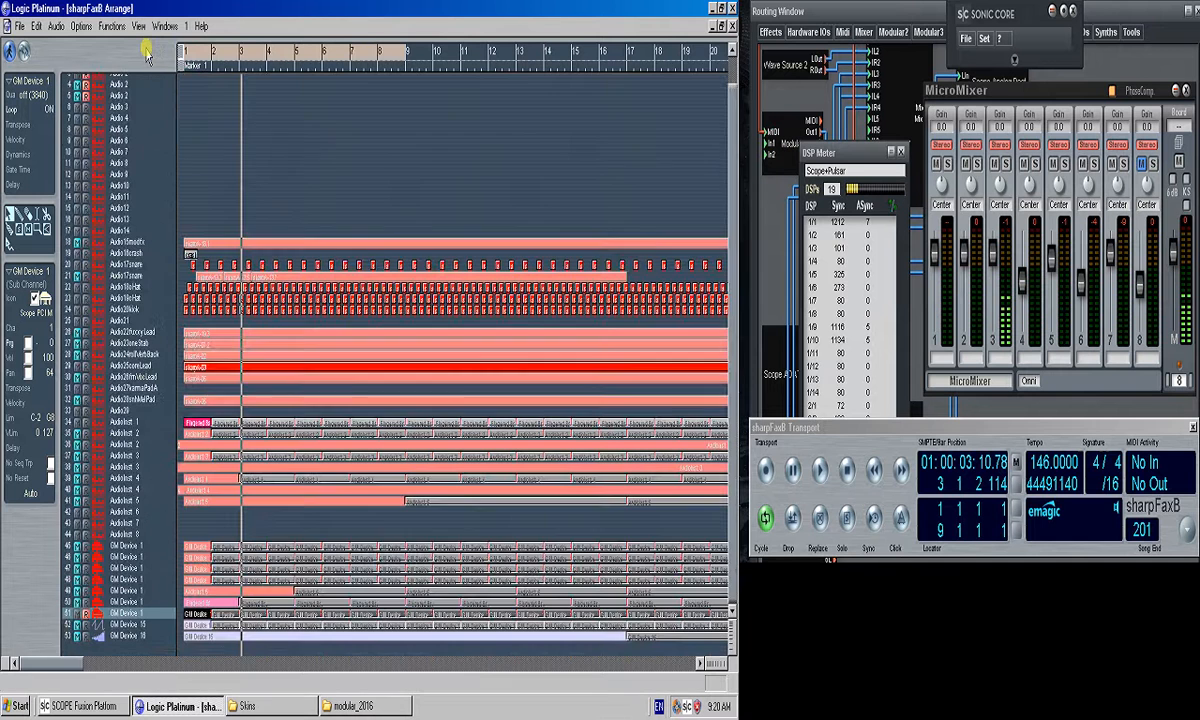
{"action": "left_click", "coordinate": [92, 706]}
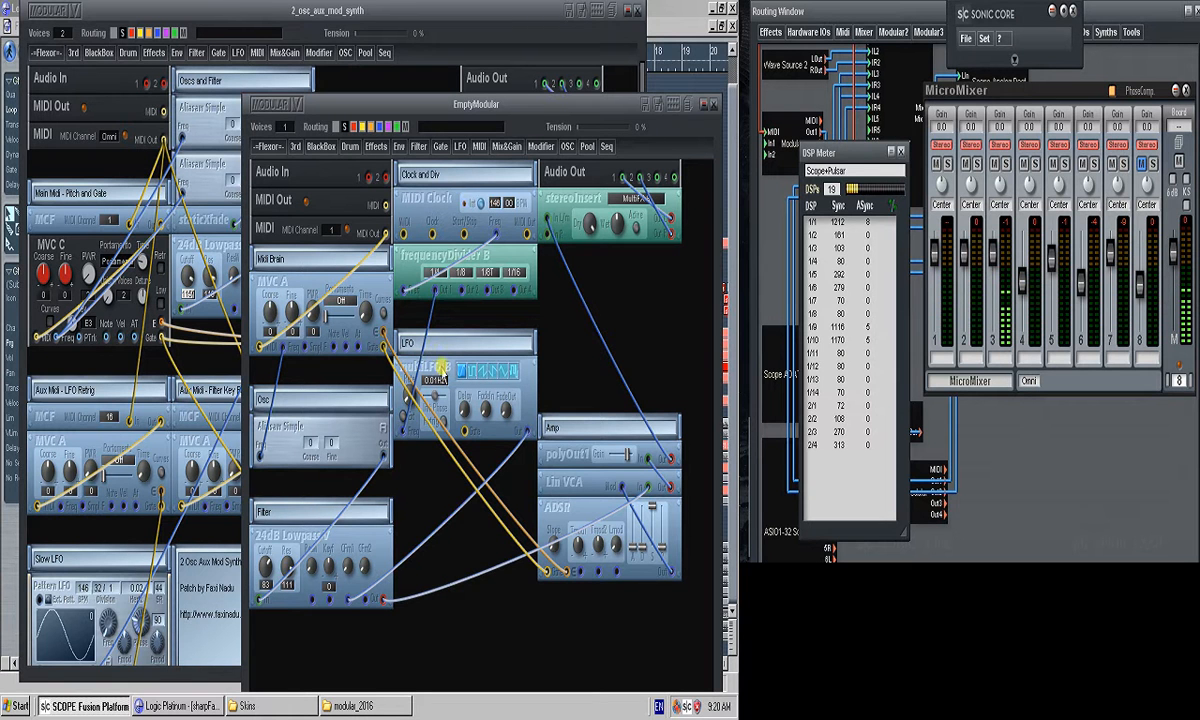
Examine the multiLFO B connection to the 24dB Lowpass in EmptyModular, alternating between SCOPE Fusion Platform and Logic Platinum.
{"action": "left_click_drag", "start_coordinate": [358, 598], "coordinate": [324, 520]}
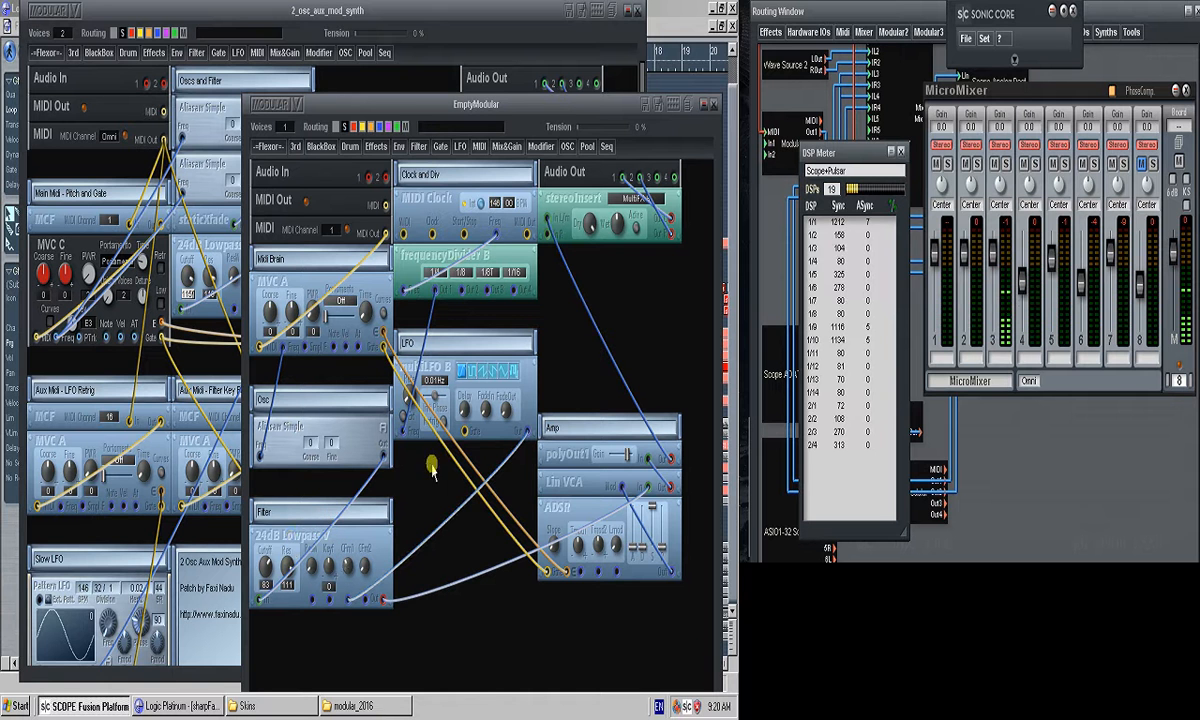
{"action": "left_click", "coordinate": [3, 585]}
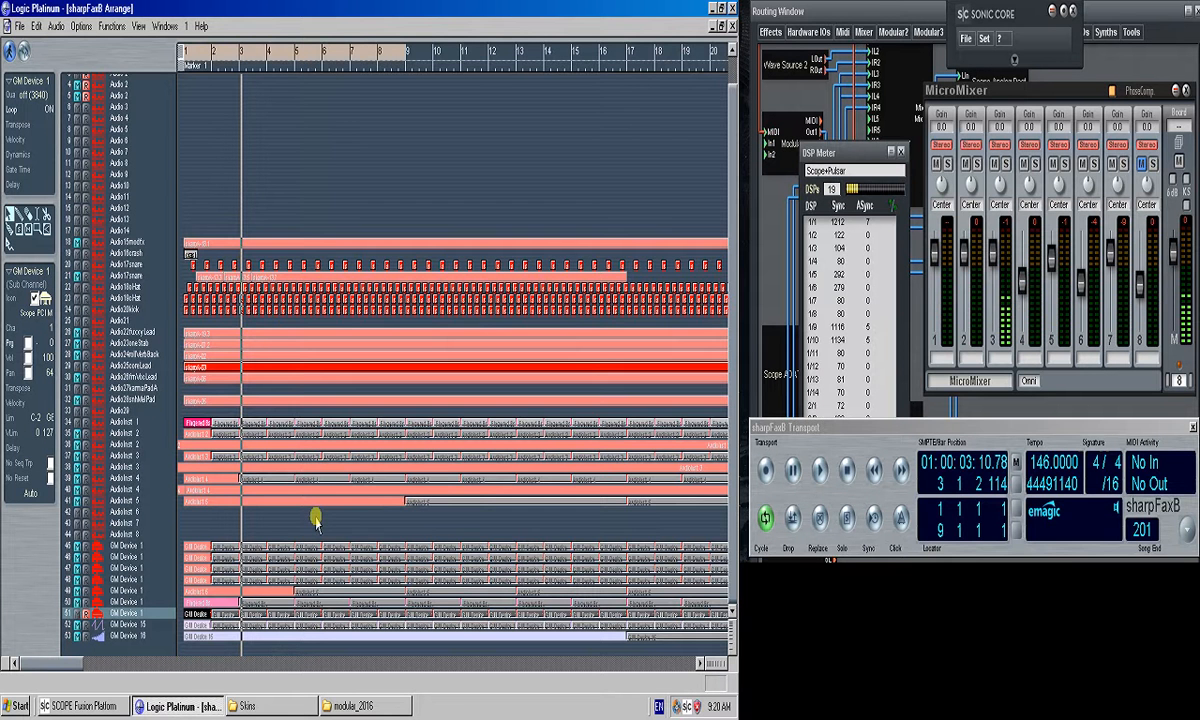
{"action": "left_click", "coordinate": [100, 704]}
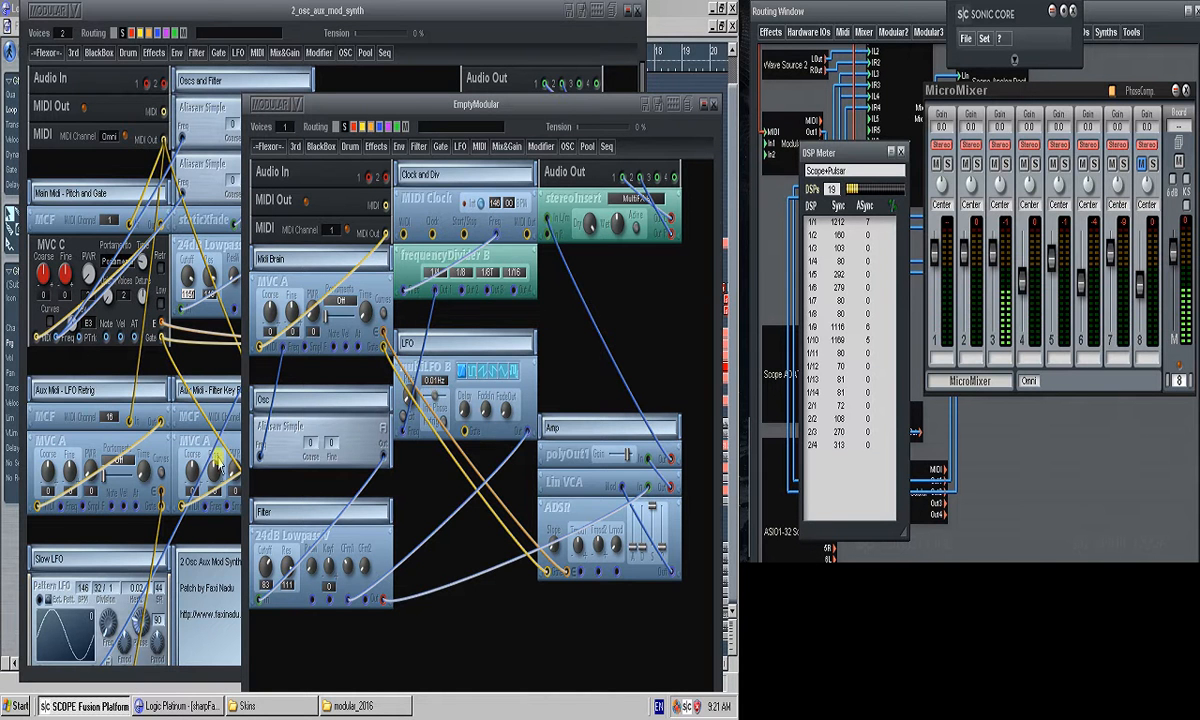
{"action": "left_click", "coordinate": [8, 546]}
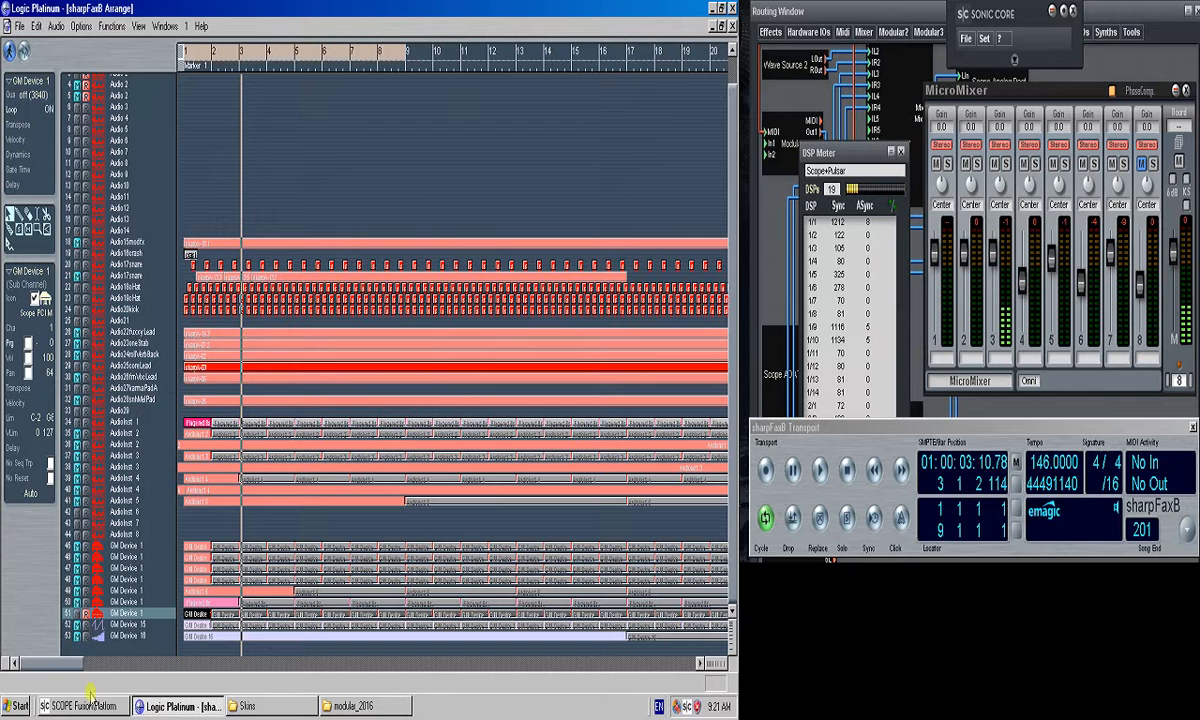
Play the sequence from bar 1 with Cycle off in a zoomed-out Arrange view, check EmptyModular during playback, and re-enable Cycle.
{"action": "key", "text": "space"}
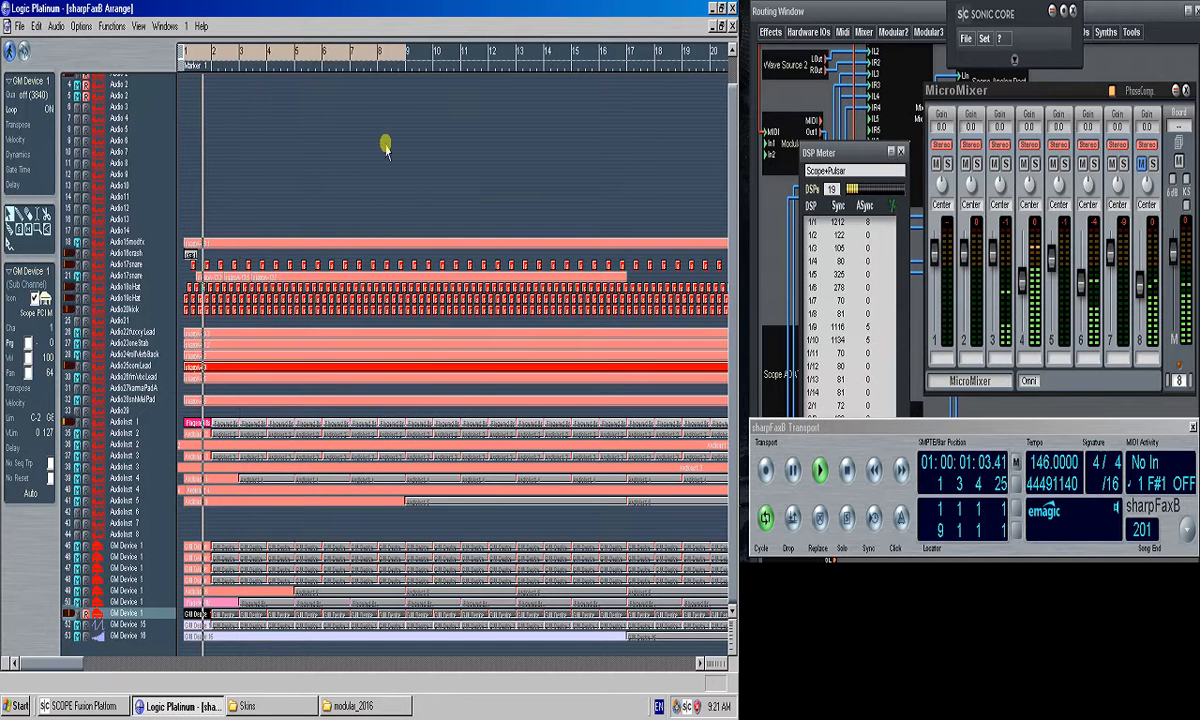
{"action": "left_click", "coordinate": [309, 53]}
{"action": "key", "text": "ctrl+Left"}
{"action": "key", "text": "ctrl+Up"}
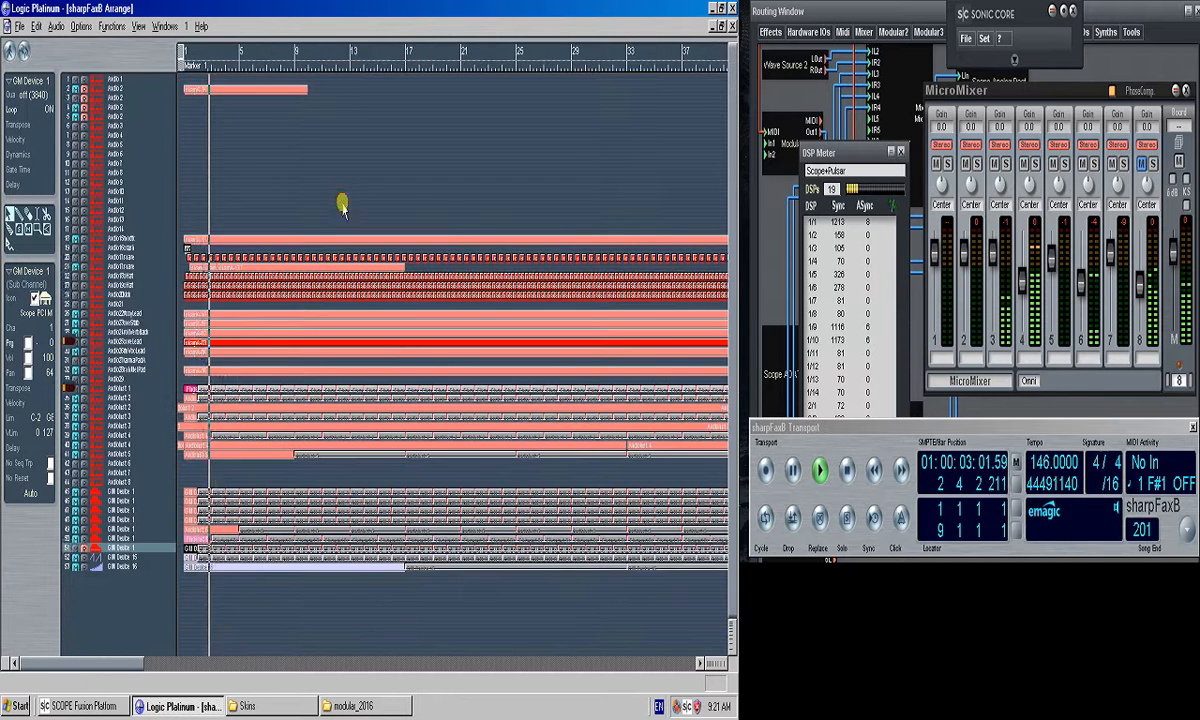
{"action": "left_click", "coordinate": [72, 707]}
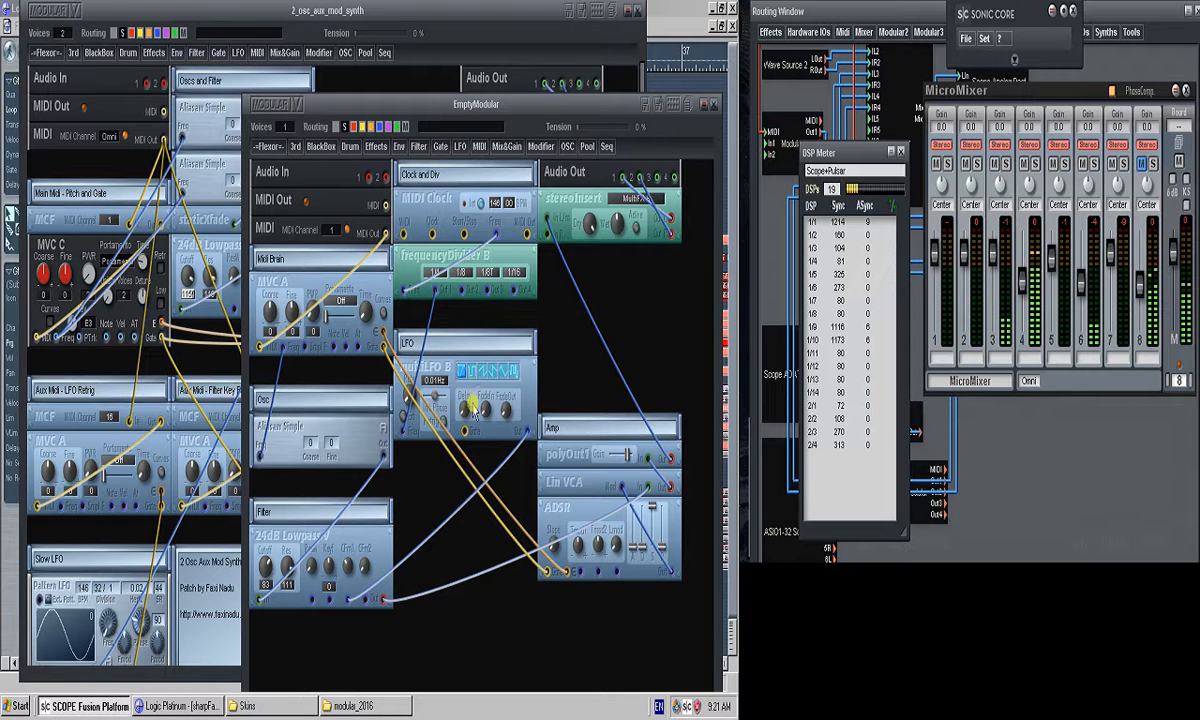
{"action": "left_click", "coordinate": [6, 110]}
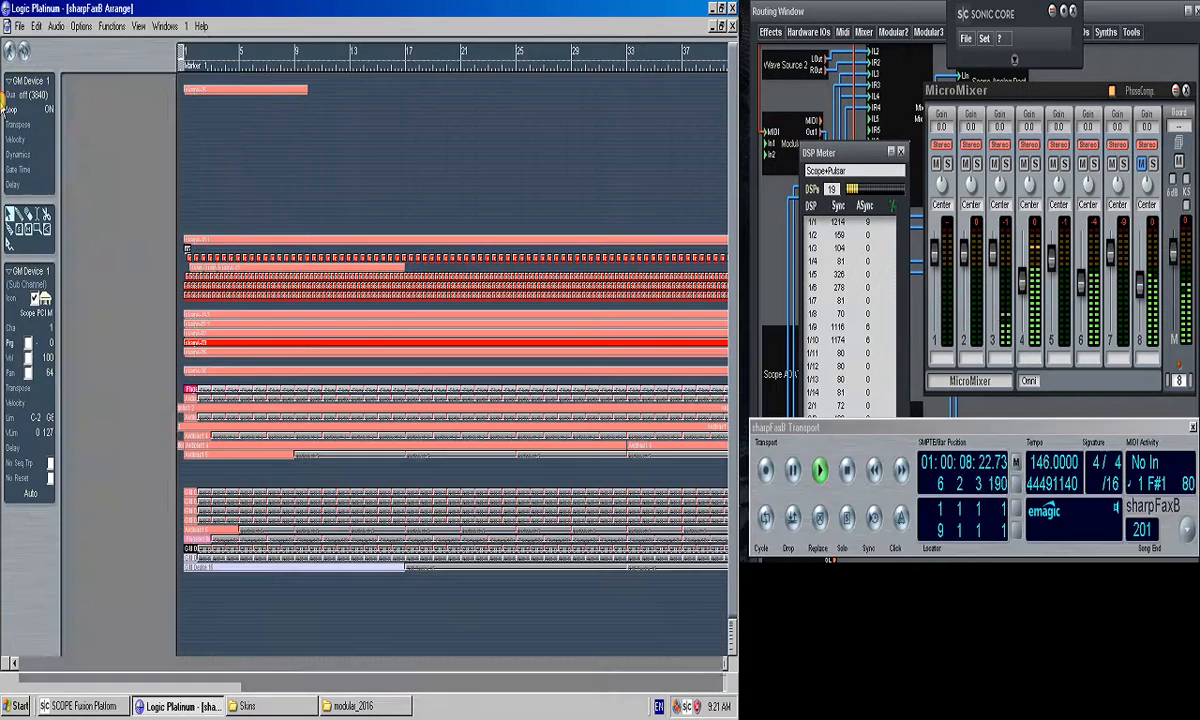
{"action": "left_click", "coordinate": [311, 51]}
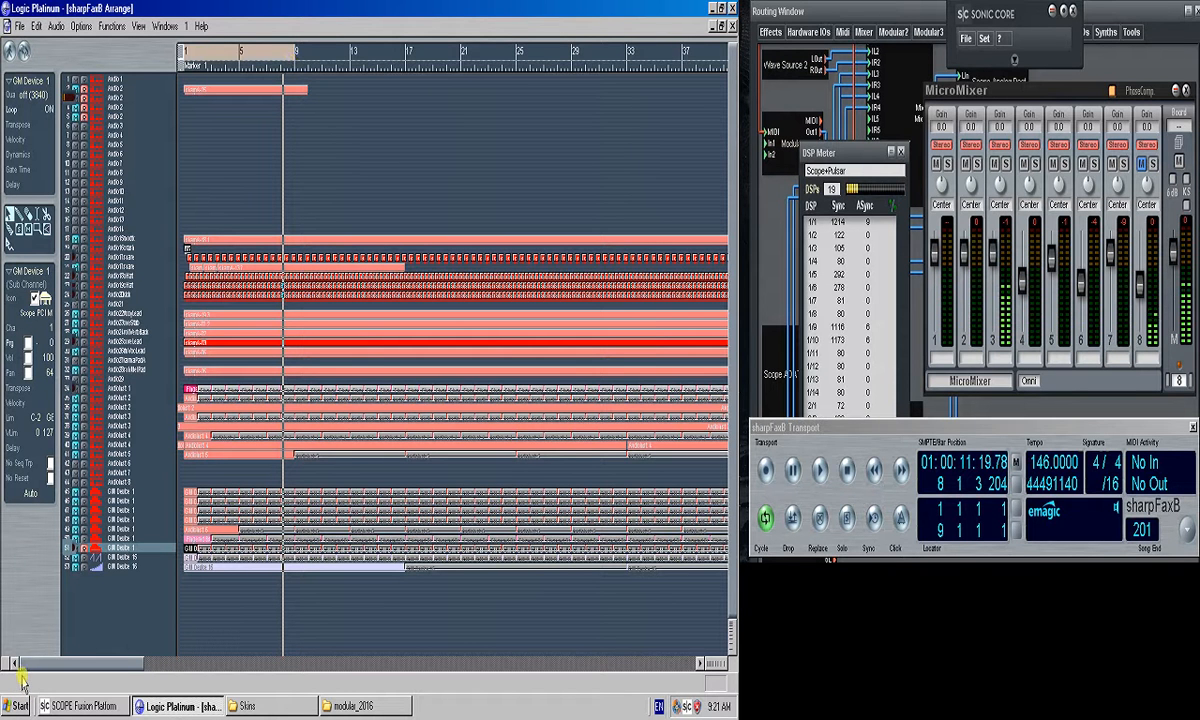
Compare the multiLFO B module in SCOPE Fusion Platform with the GM Device 1 part on track 51 in Logic Platinum.
{"action": "left_click", "coordinate": [73, 706]}
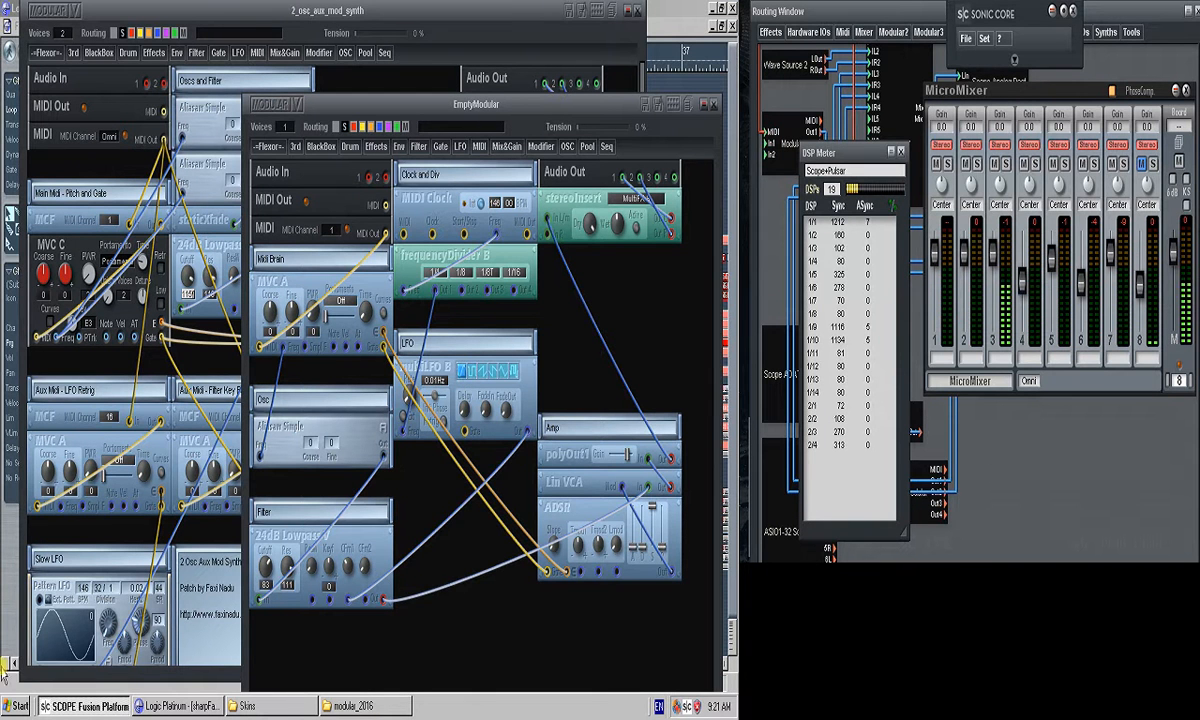
{"action": "left_click", "coordinate": [5, 561]}
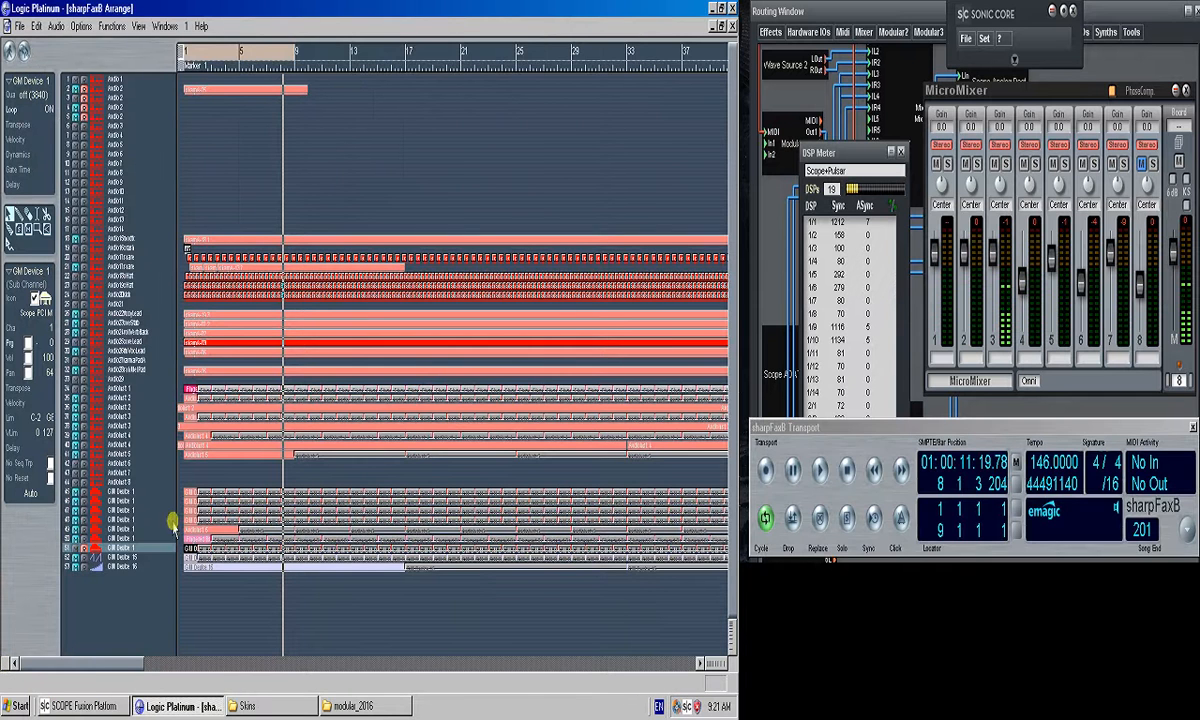
{"action": "left_click", "coordinate": [79, 707]}
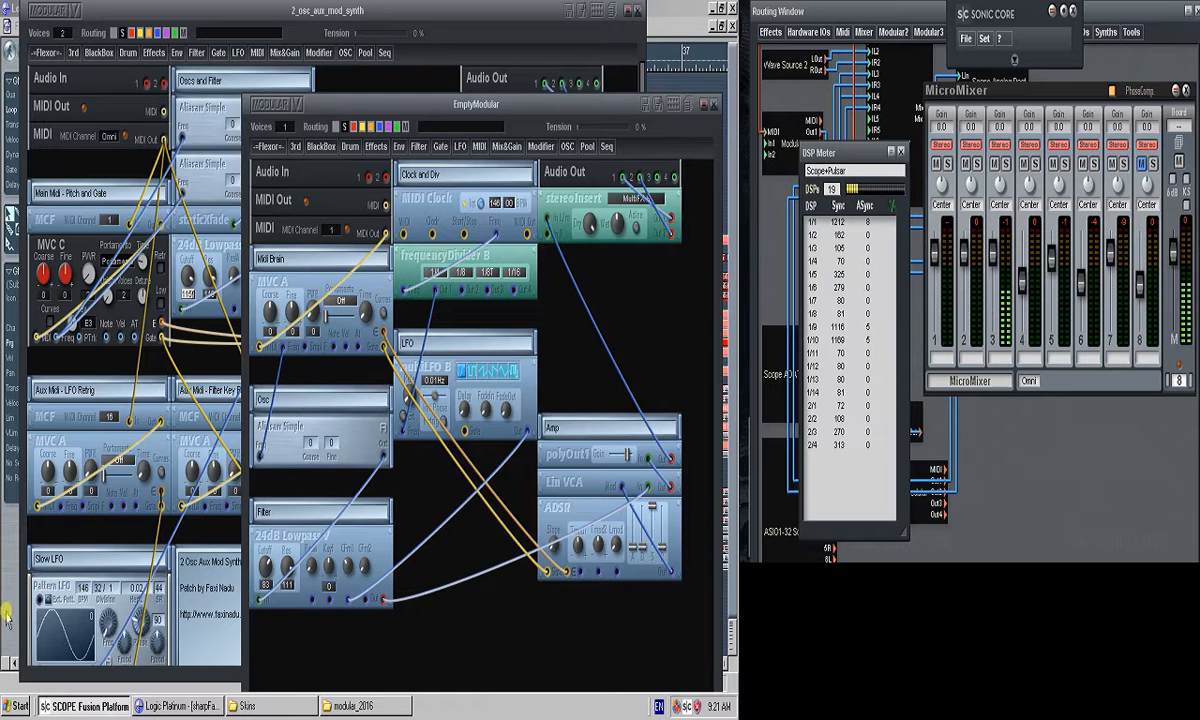
{"action": "left_click", "coordinate": [5, 566]}
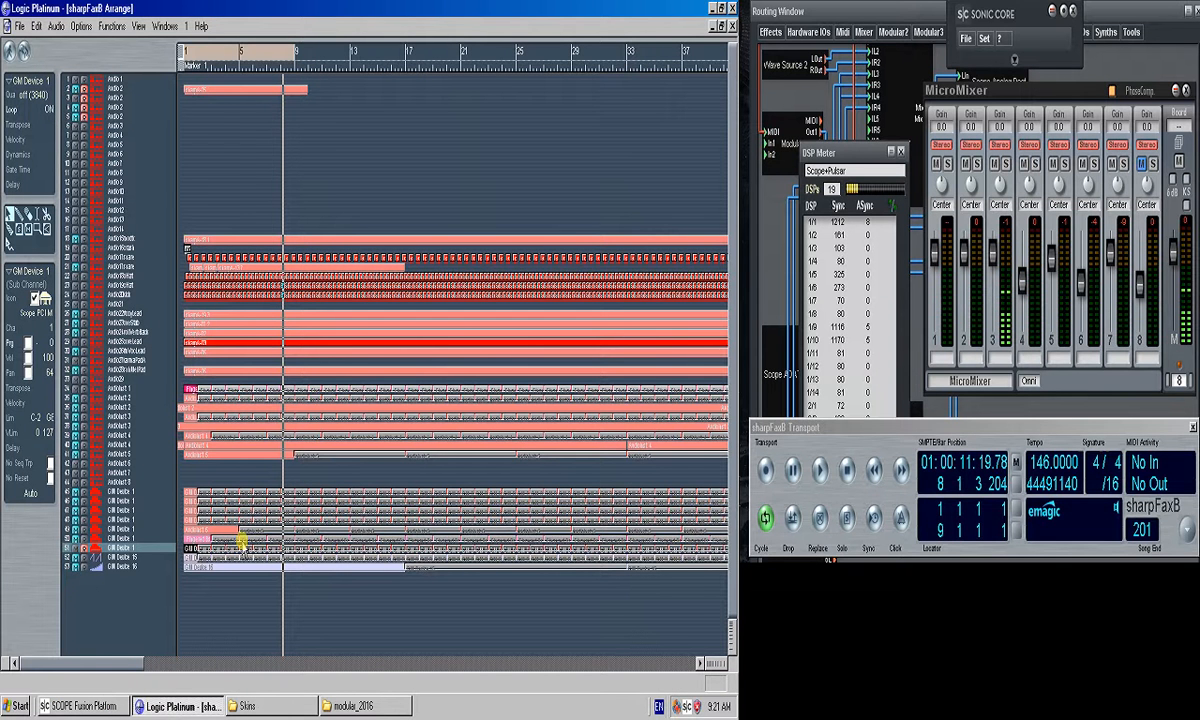
Restart the loop from bar 1, switch to SCOPE Fusion Platform, and set the multiLFO B rate to 0.19 Hz in EmptyModular.
{"action": "key", "text": "space"}
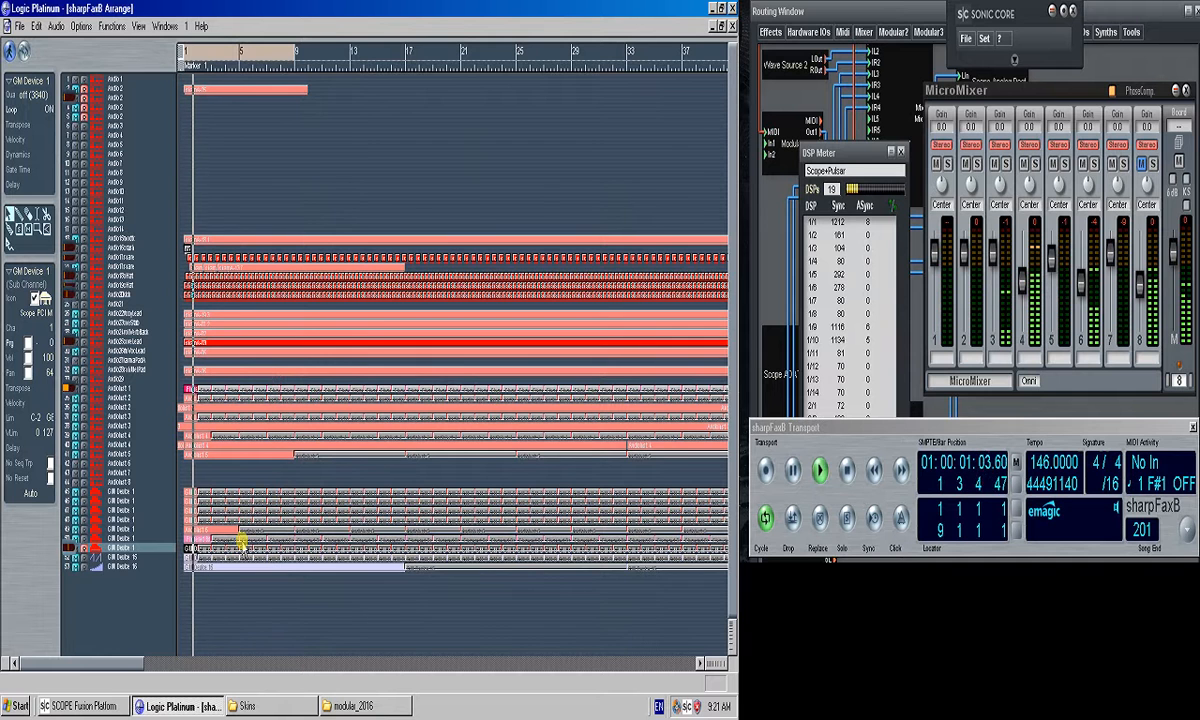
{"action": "key", "text": "space"}
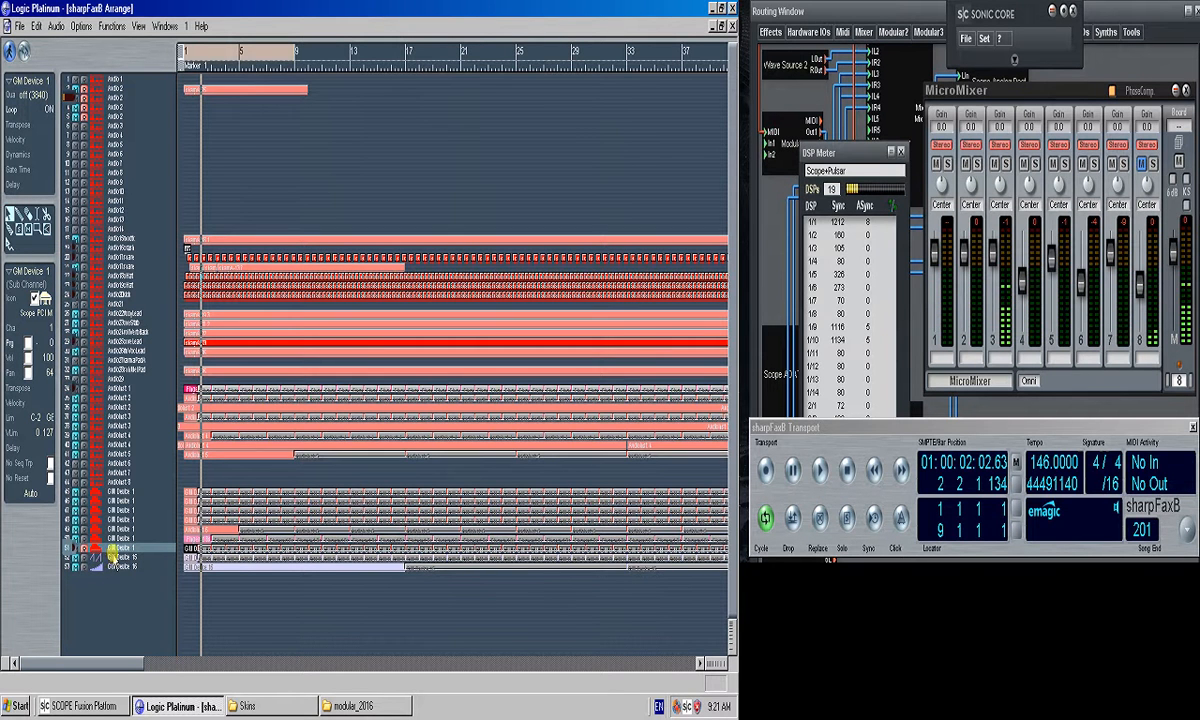
{"action": "key", "text": "space"}
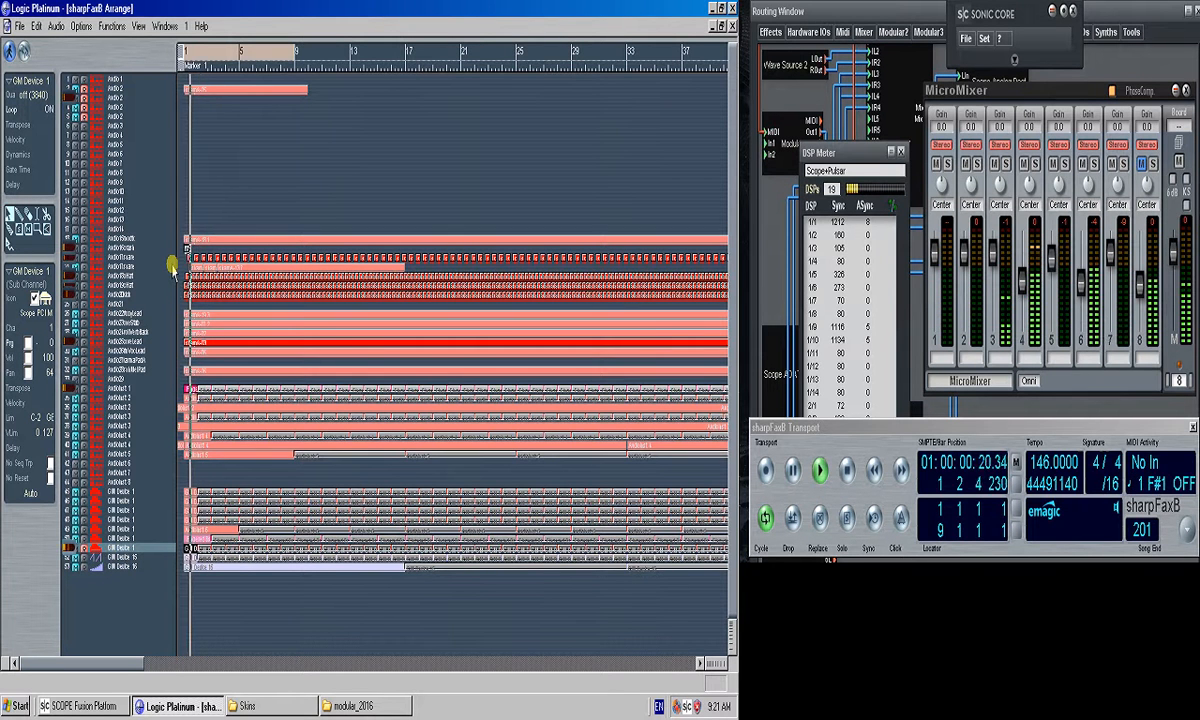
{"action": "left_click", "coordinate": [95, 708]}
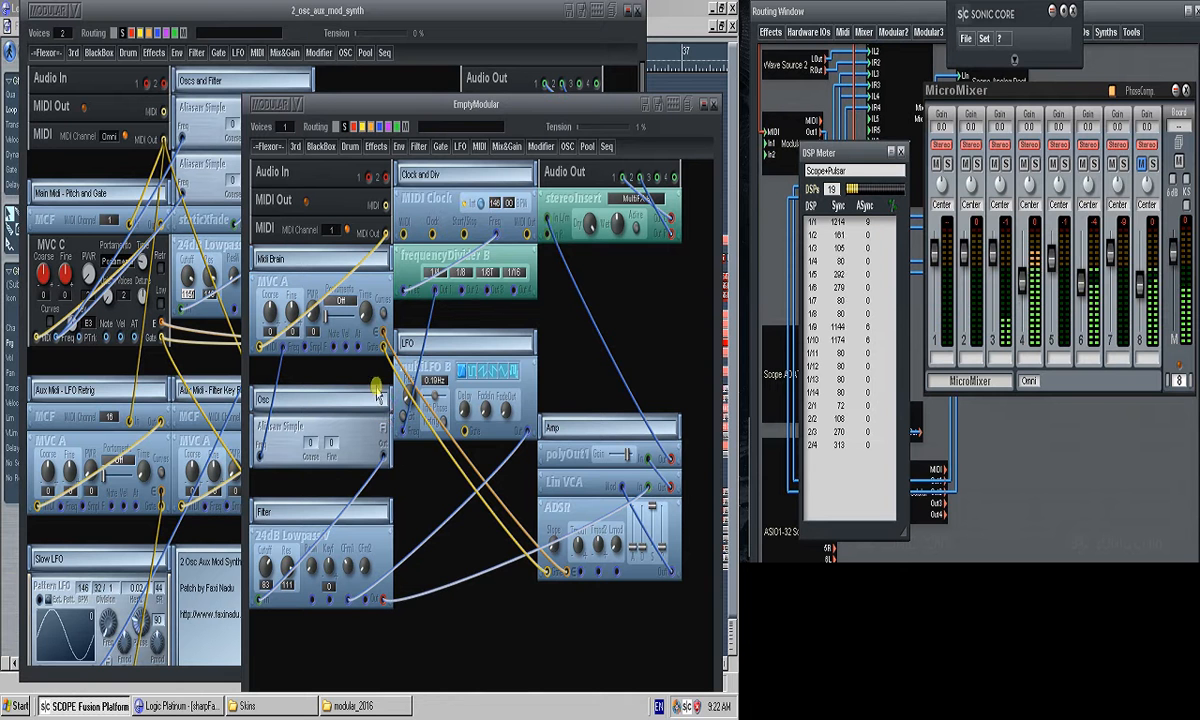
Switch to Logic Platinum and replay the loop from bar 1 to audition the new LFO rate.
{"action": "left_click", "coordinate": [5, 576]}
{"action": "key", "text": "space"}
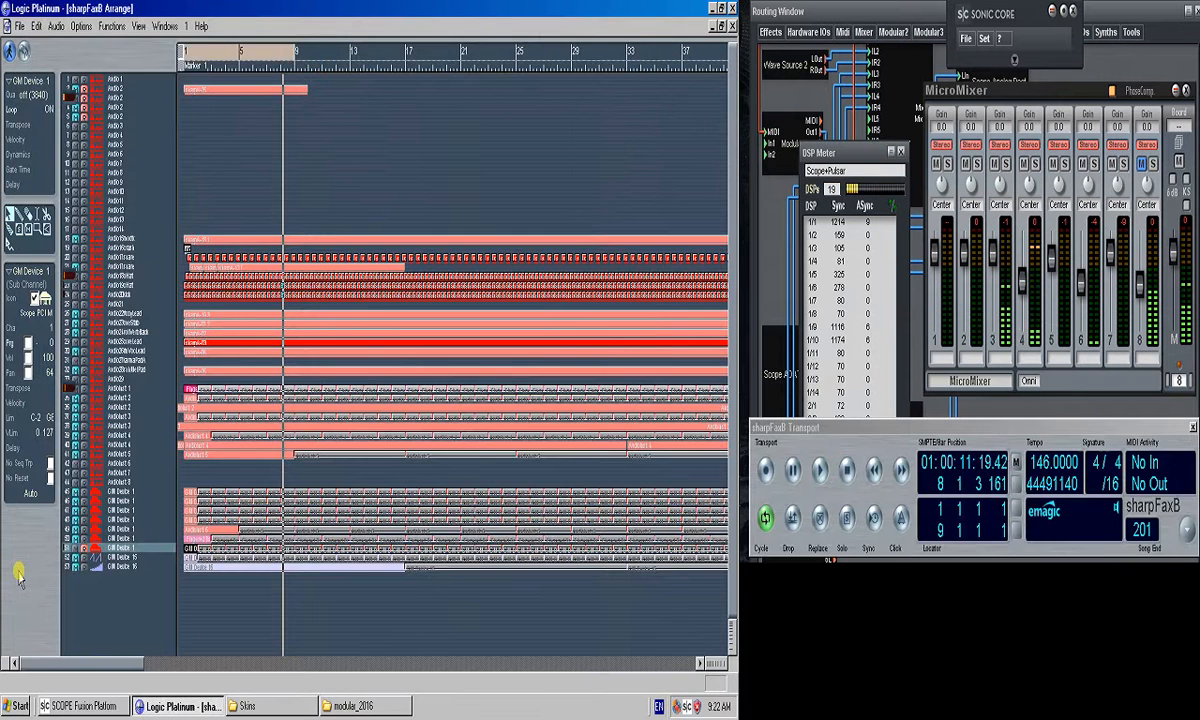
{"action": "key", "text": "space"}
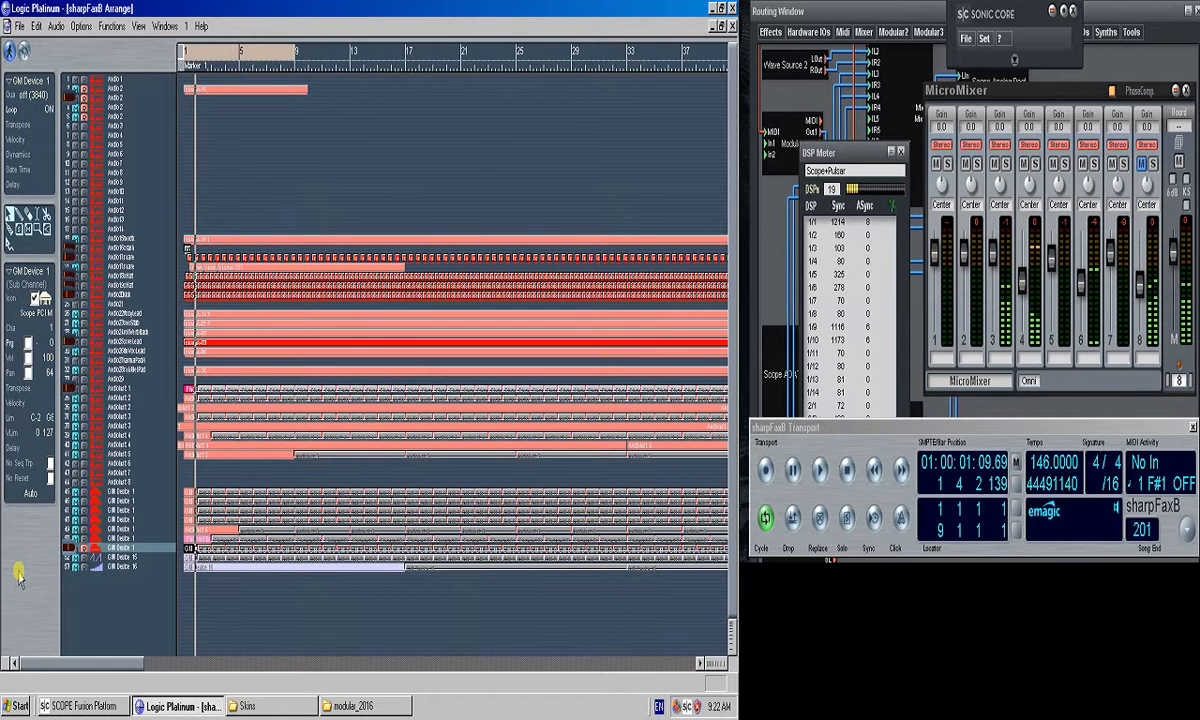
Switch to SCOPE Fusion Platform, patch MVC A's gate output into multiLFO B's trigger input, and move multiLFO B down beside the oscillator.
{"action": "left_click", "coordinate": [68, 708]}
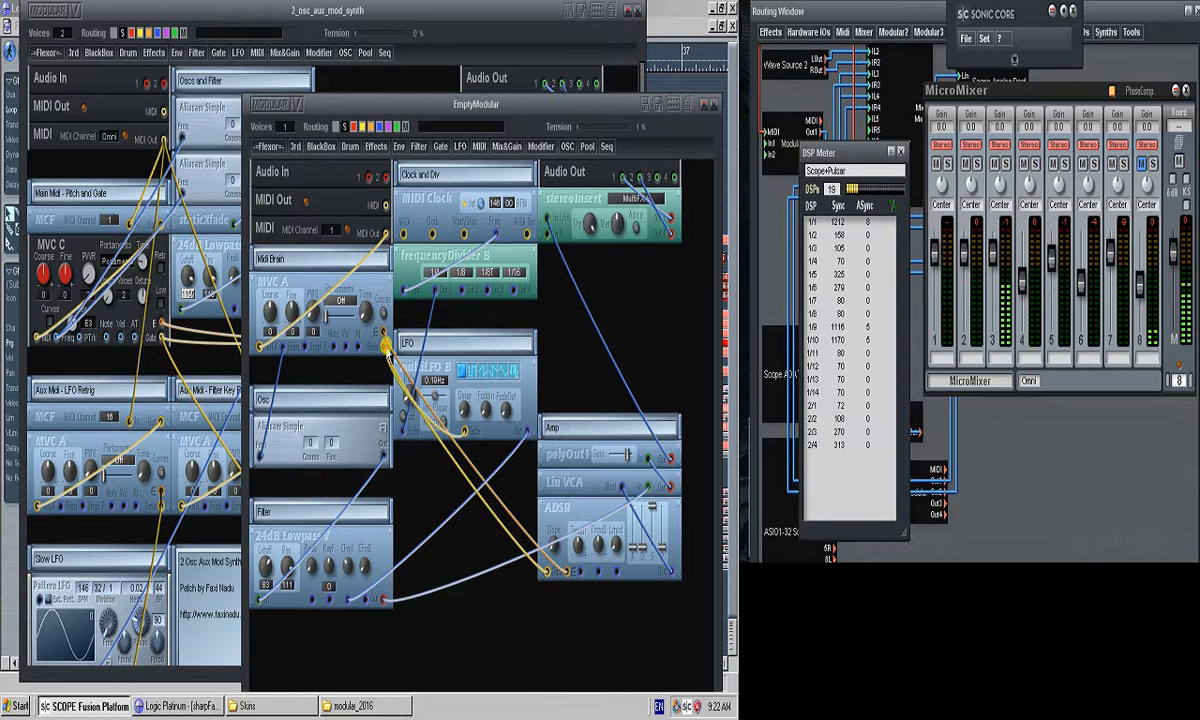
{"action": "mouse_move", "coordinate": [395, 384]}
{"action": "left_mouse_down"}
{"action": "mouse_move", "coordinate": [401, 428]}
{"action": "mouse_move", "coordinate": [395, 393]}
{"action": "left_mouse_up"}
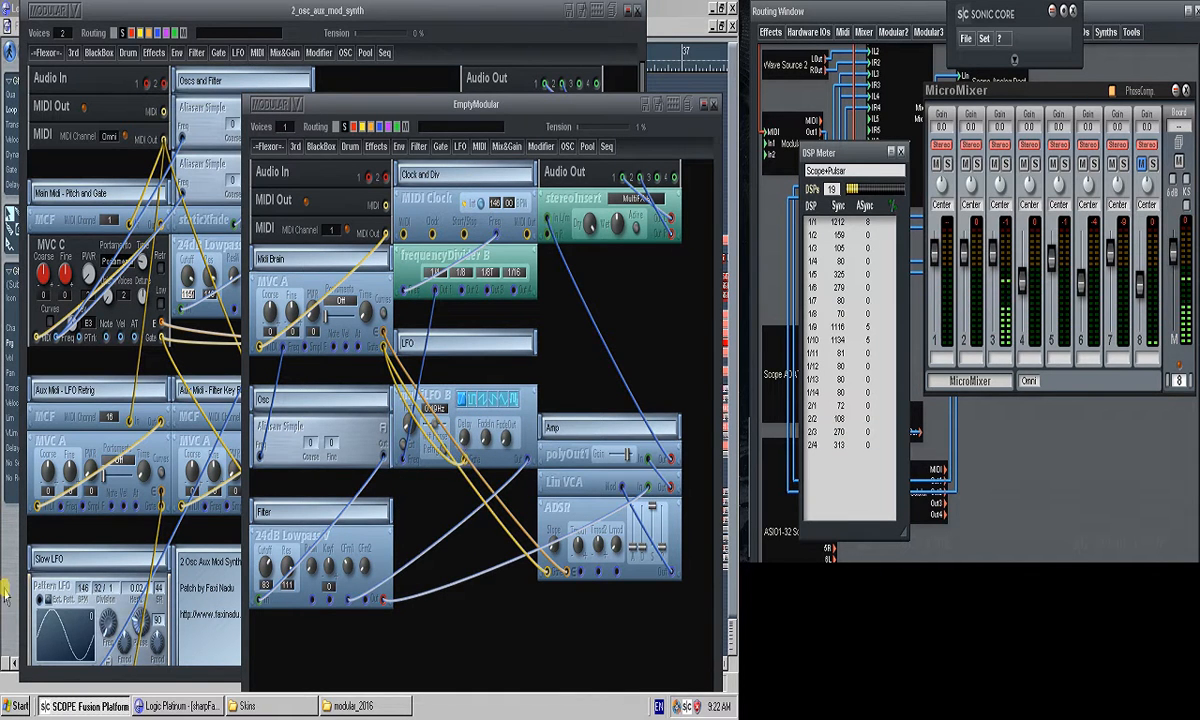
Switch to Logic Platinum, zoom in on the GM Device 1 part on track 51, and compare its notes with EmptyModular's gate patching.
{"action": "left_click", "coordinate": [5, 550]}
{"action": "left_click_drag", "start_coordinate": [306, 628], "coordinate": [159, 494]}
{"action": "left_click", "coordinate": [100, 705]}
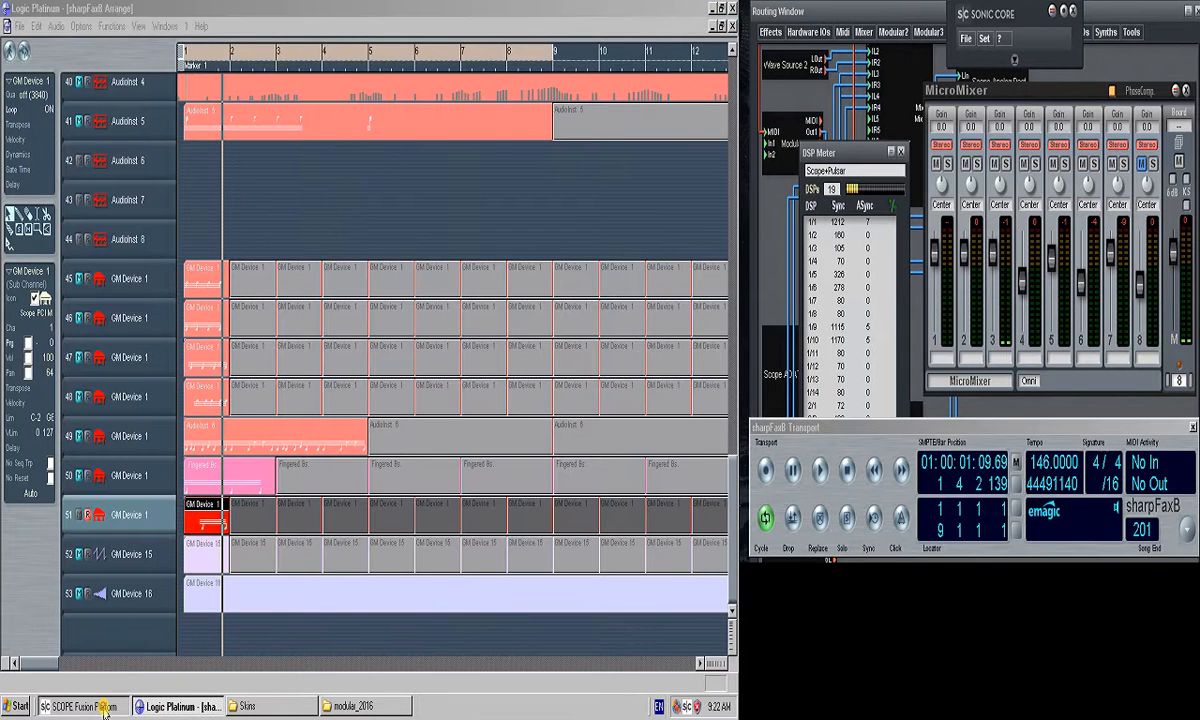
{"action": "left_click", "coordinate": [5, 558]}
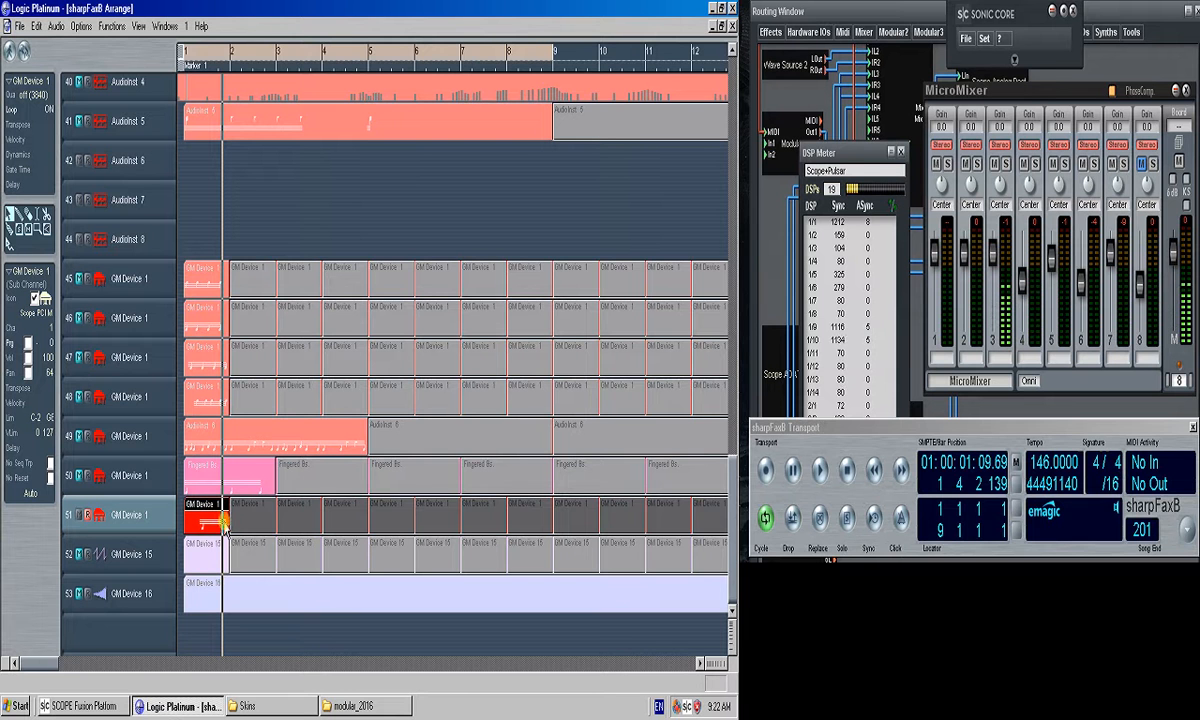
{"action": "left_click", "coordinate": [100, 707]}
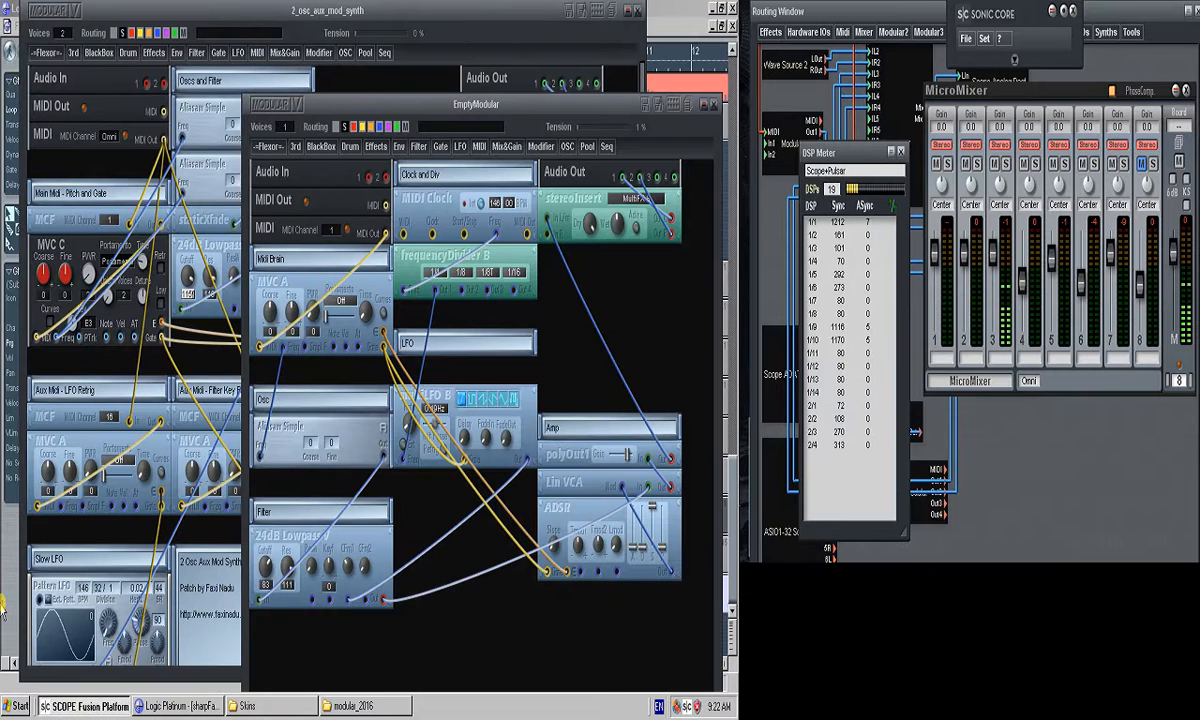
{"action": "key", "text": "alt+Tab"}
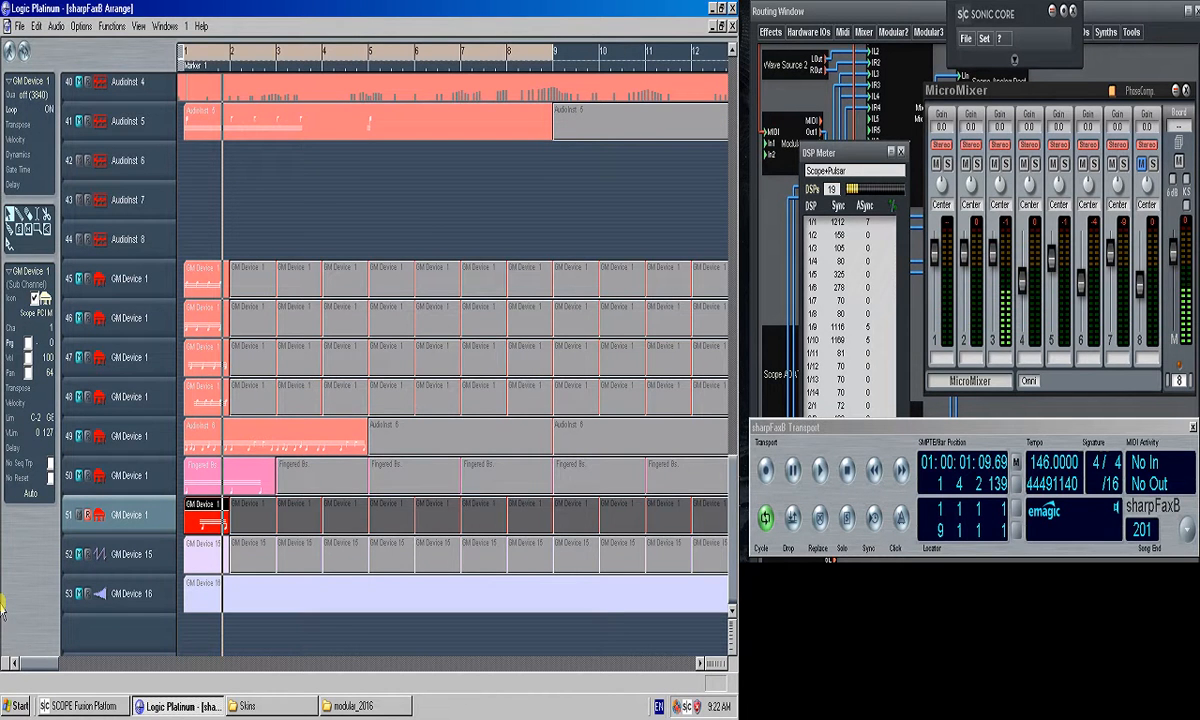
Play the loop from bar 1, check the gate-triggered multiLFO B in SCOPE Fusion Platform, and stop playback in Logic Platinum.
{"action": "key", "text": "space"}
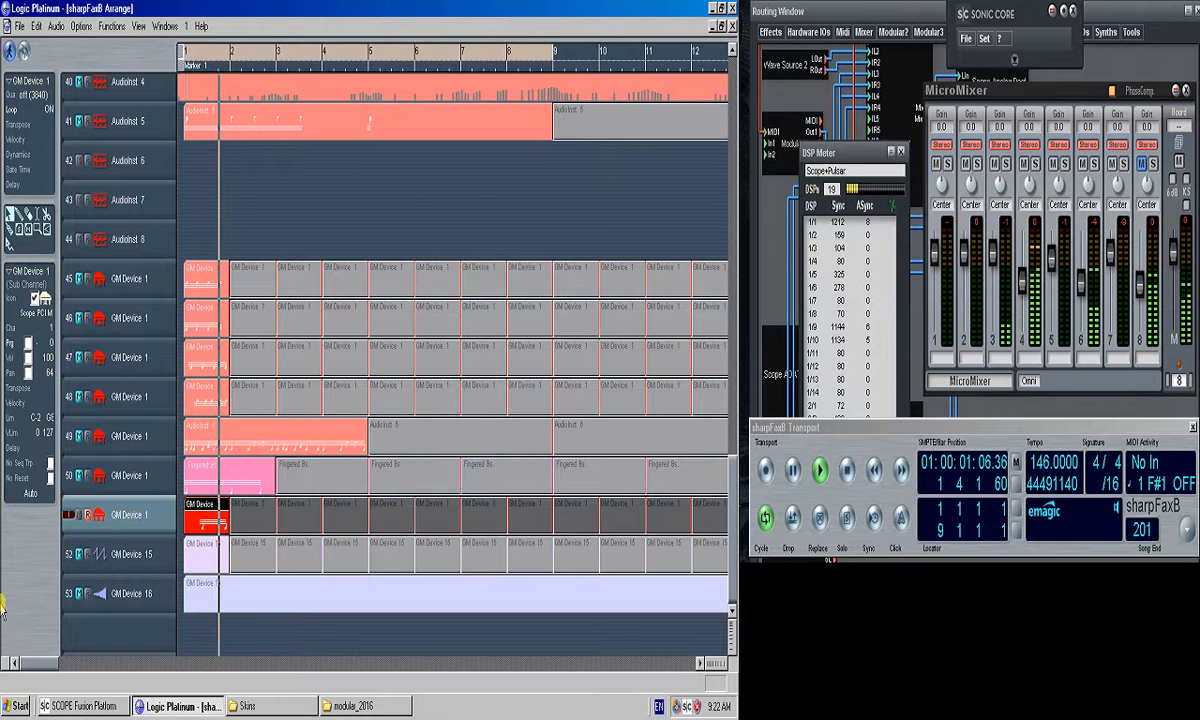
{"action": "key", "text": "alt+Tab"}
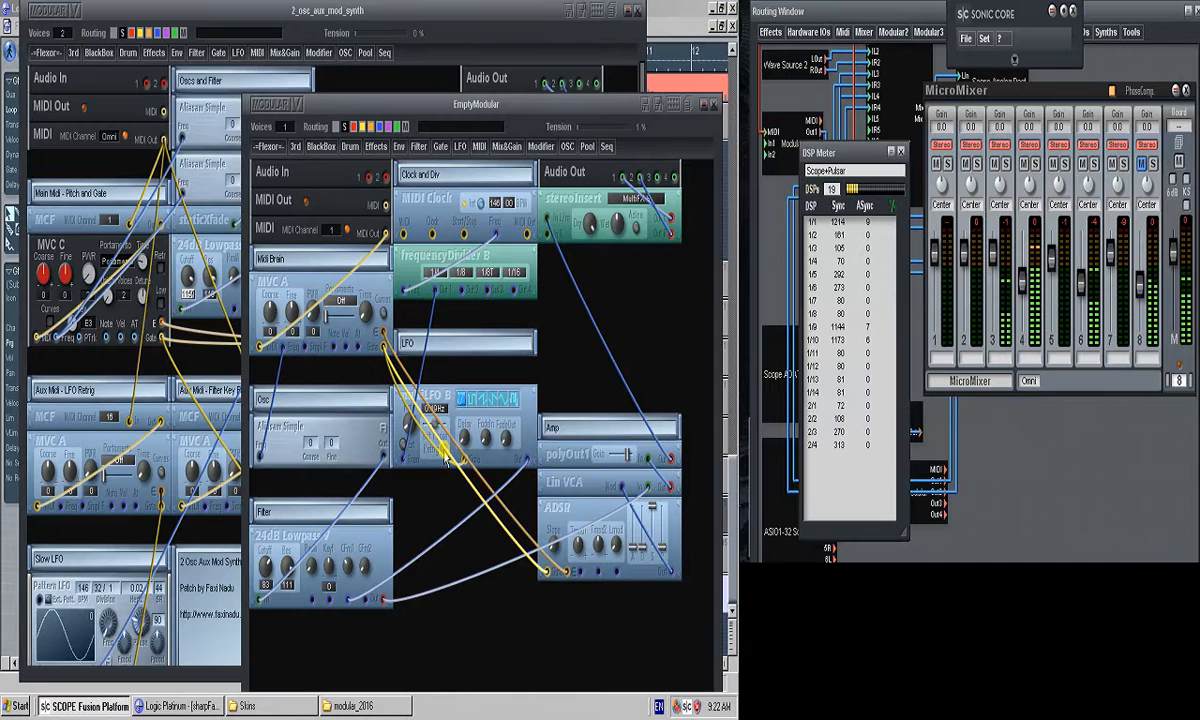
{"action": "key", "text": "alt+Tab"}
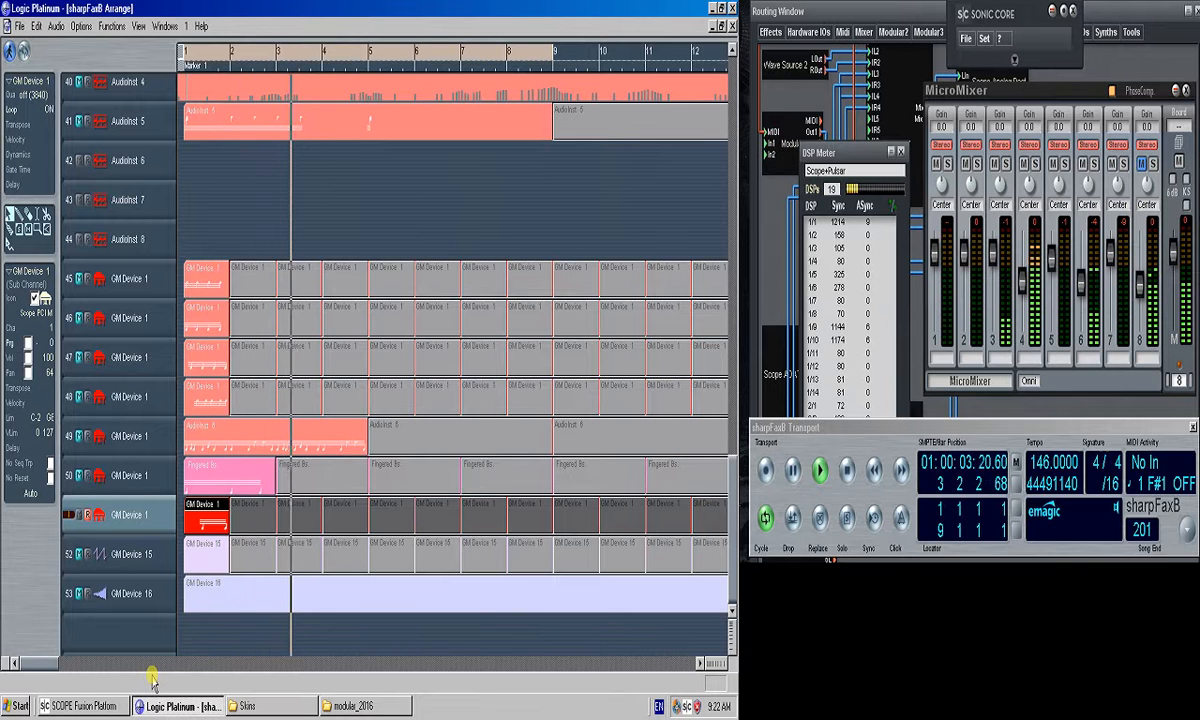
{"action": "key", "text": "space"}
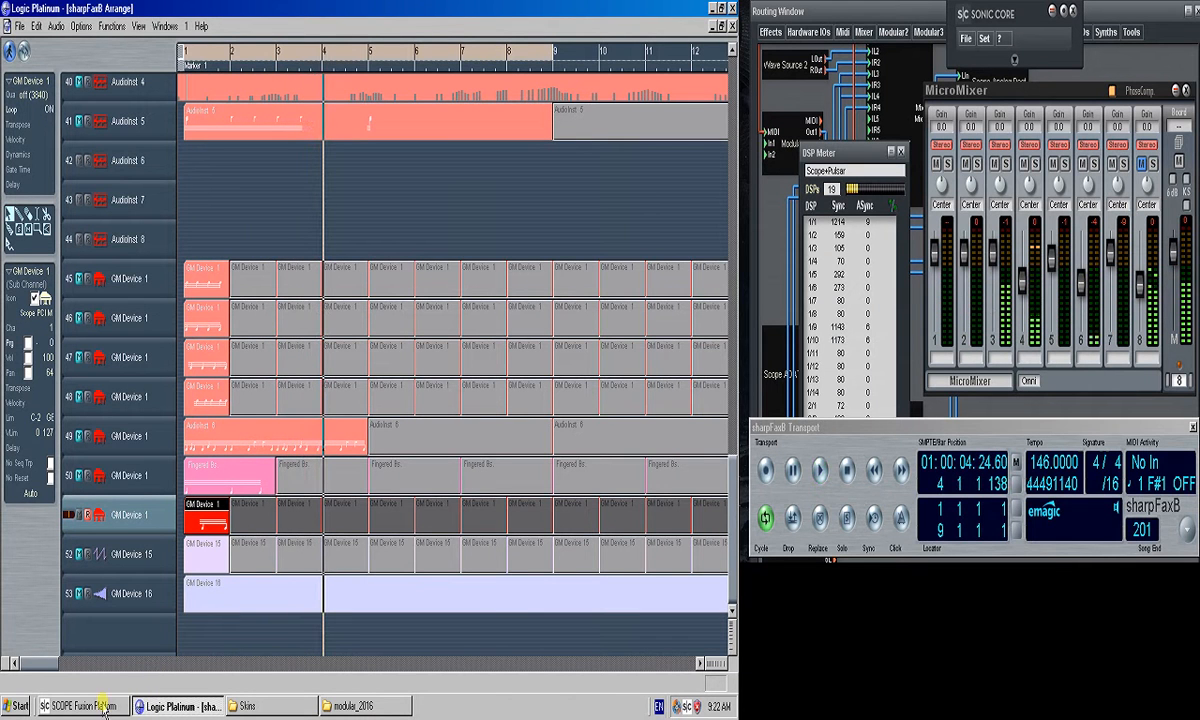
Switch to SCOPE Fusion Platform, move multiLFO B back up directly under its LFO label, and return to Logic Platinum.
{"action": "left_click", "coordinate": [103, 707]}
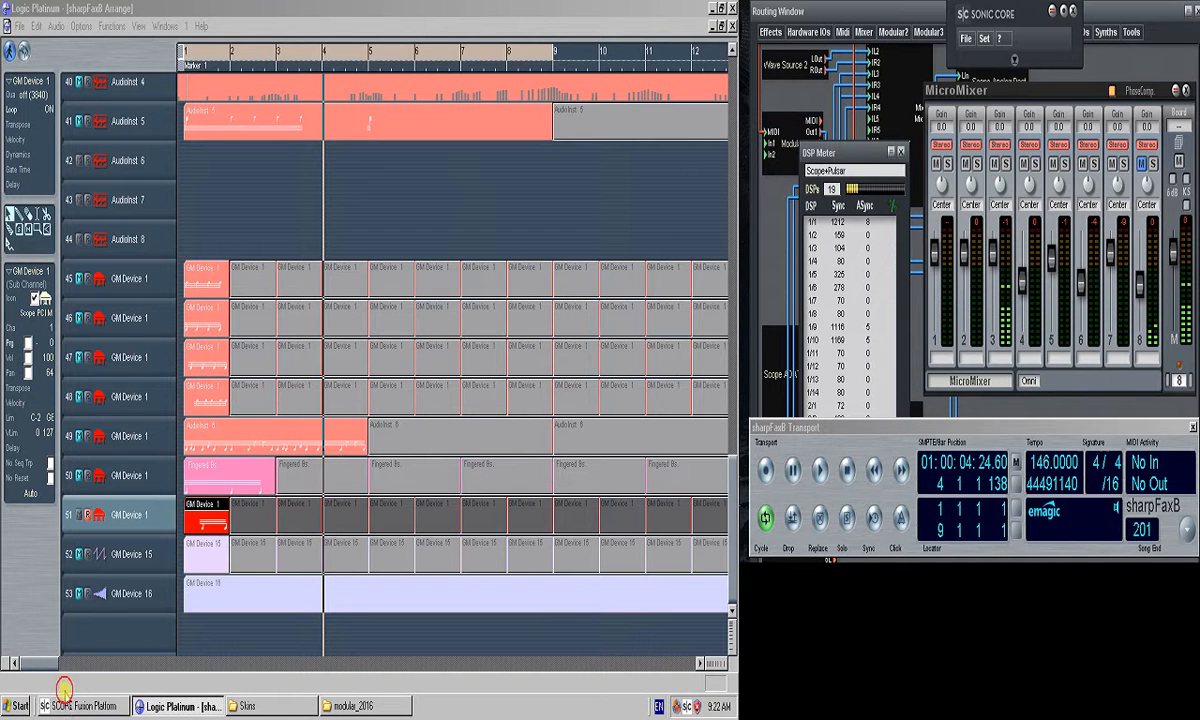
{"action": "left_click", "coordinate": [80, 705]}
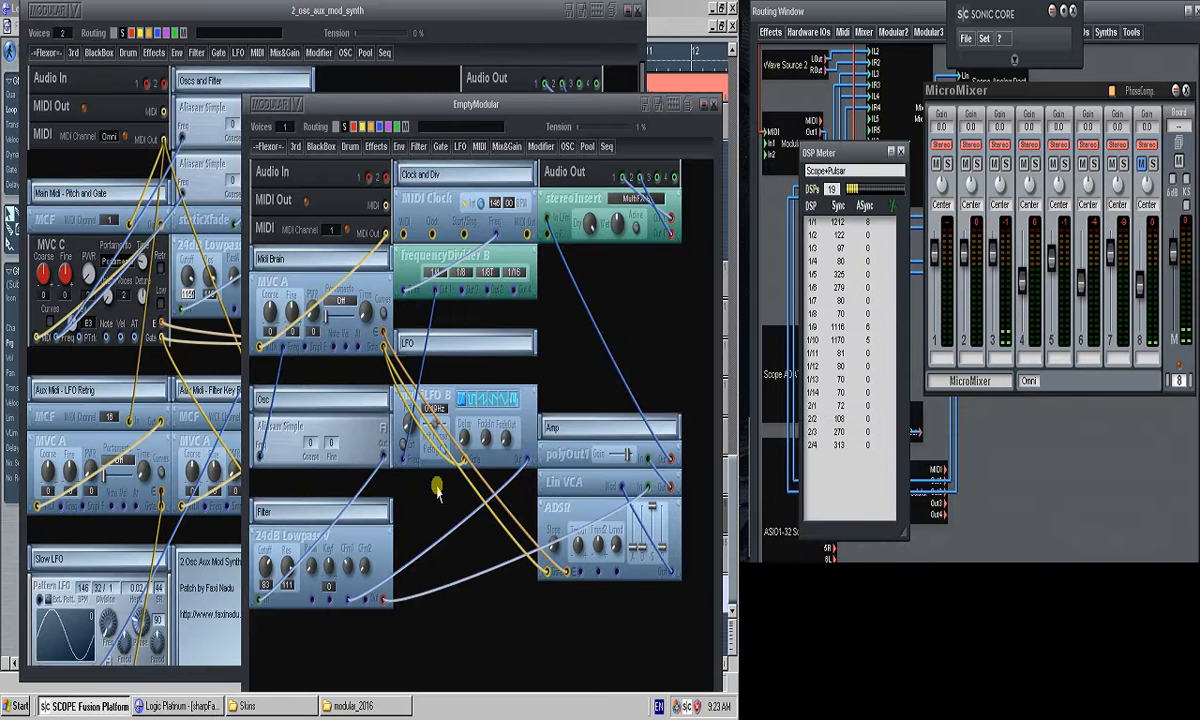
{"action": "left_click_drag", "start_coordinate": [452, 470], "coordinate": [452, 441]}
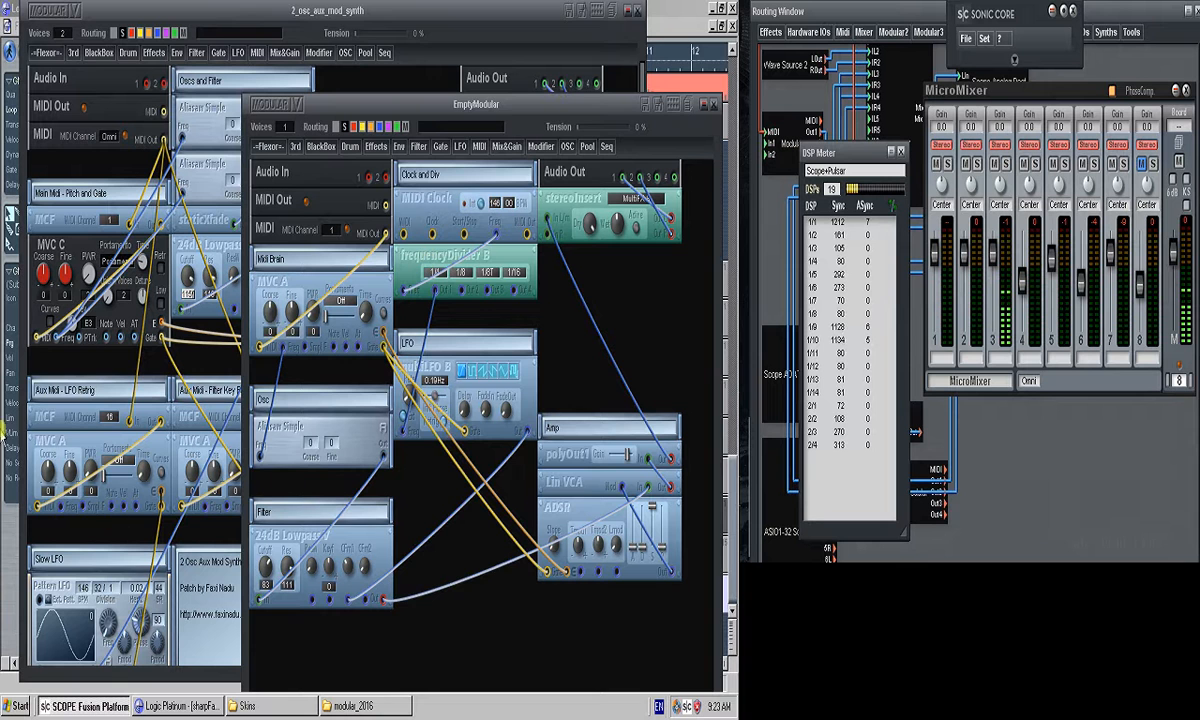
{"action": "left_click", "coordinate": [14, 545]}
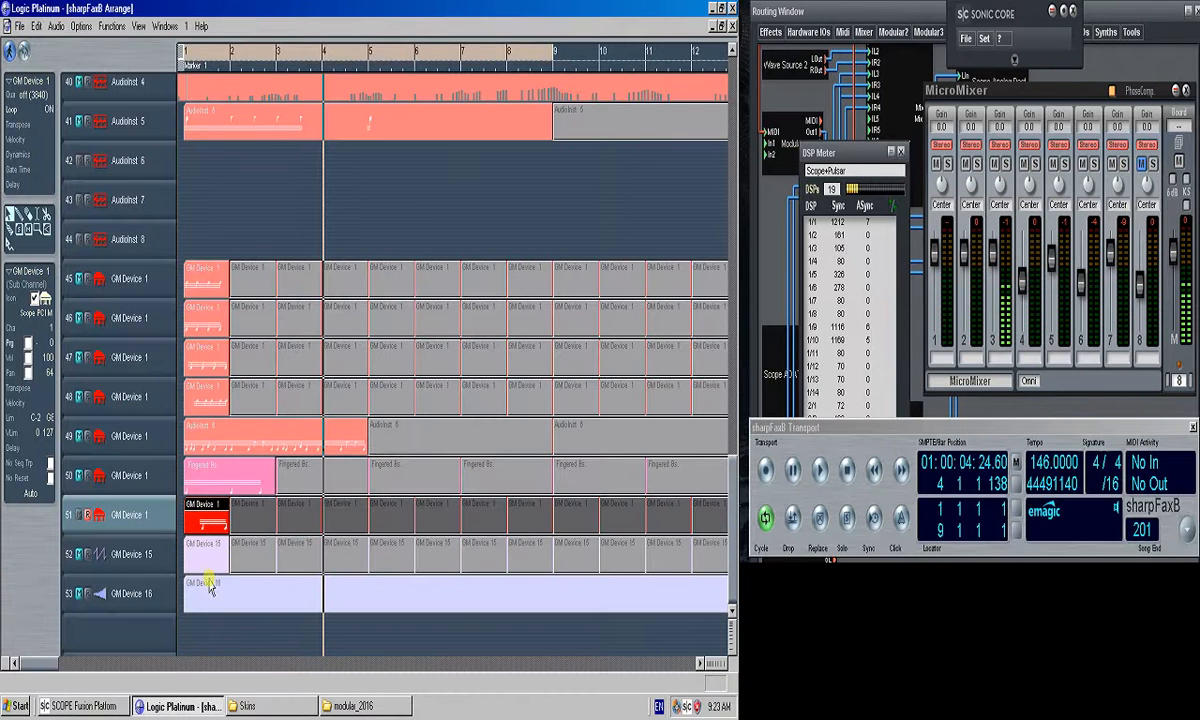
Play the loop briefly in Logic Platinum, stop it, and check multiLFO B's gate trigger patching in SCOPE Fusion Platform.
{"action": "key", "text": "space"}
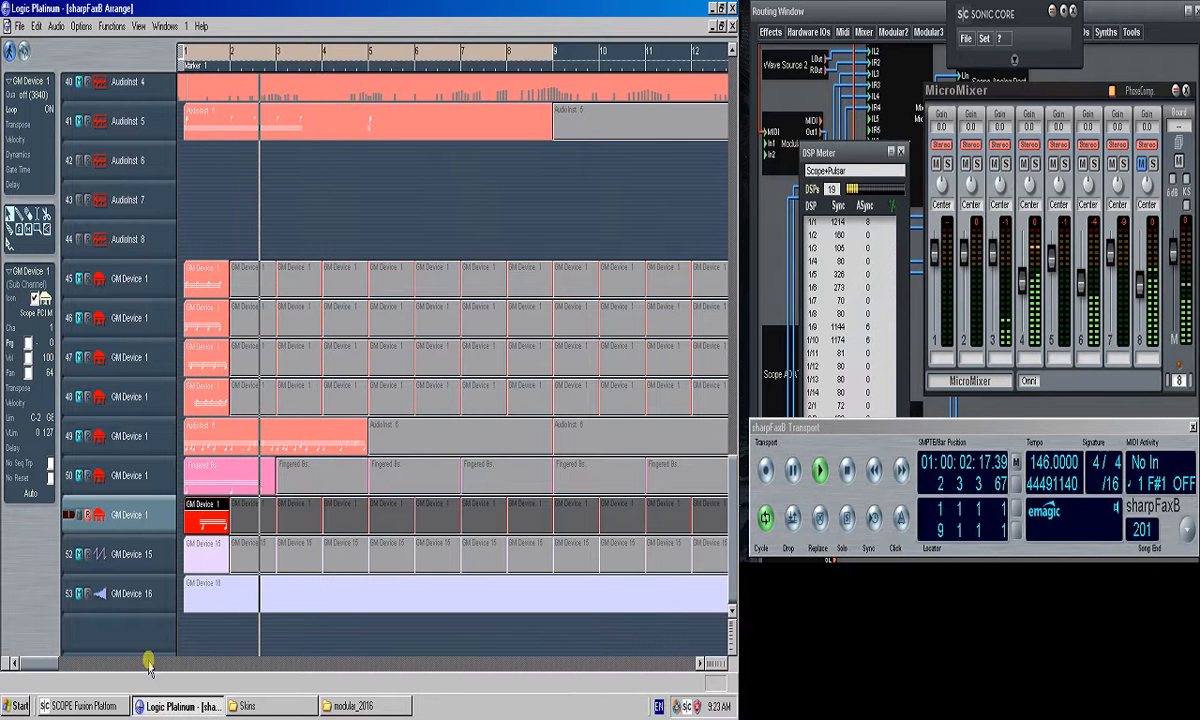
{"action": "left_click", "coordinate": [101, 707]}
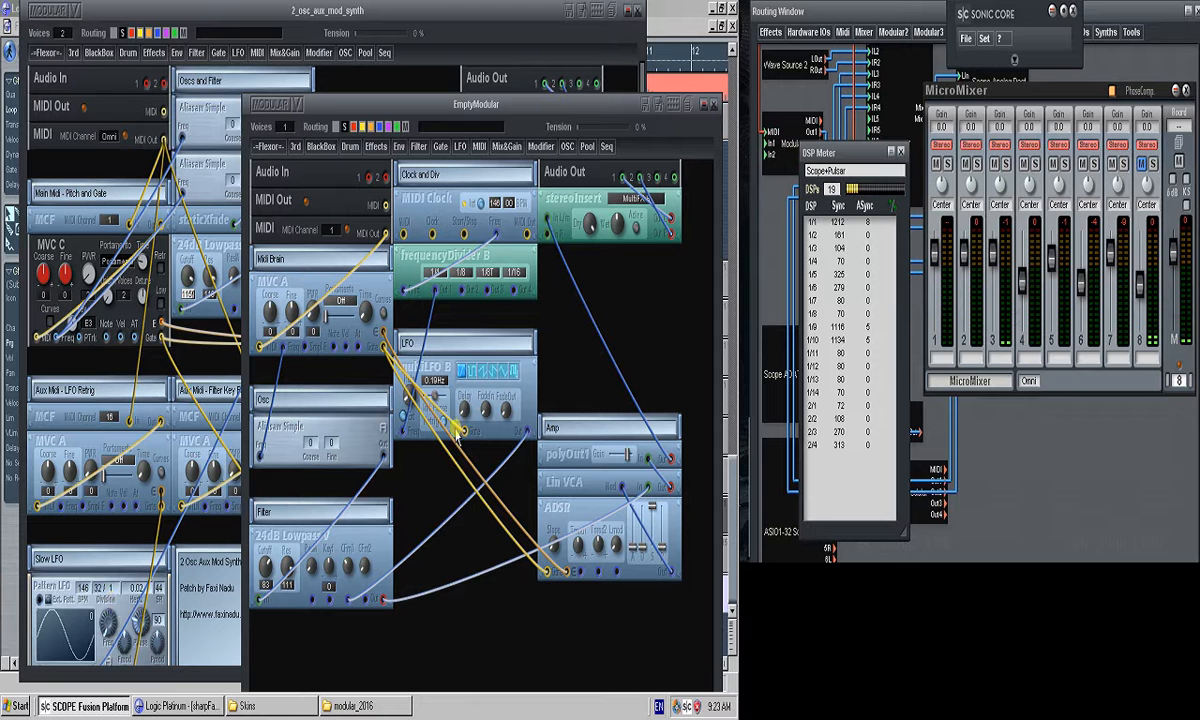
{"action": "left_click_drag", "start_coordinate": [459, 430], "coordinate": [452, 402]}
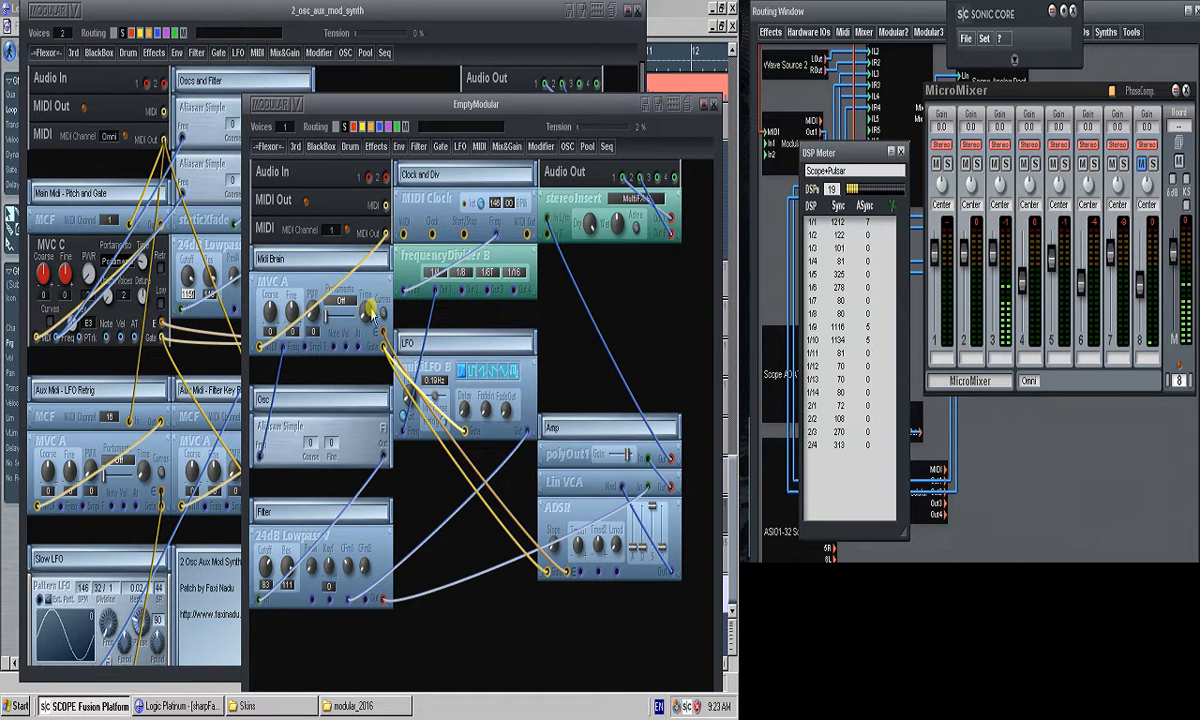
Return to Logic Platinum, examine the position of the notes in track 51's GM Device 1 part, and close the note editor.
{"action": "left_click", "coordinate": [4, 525]}
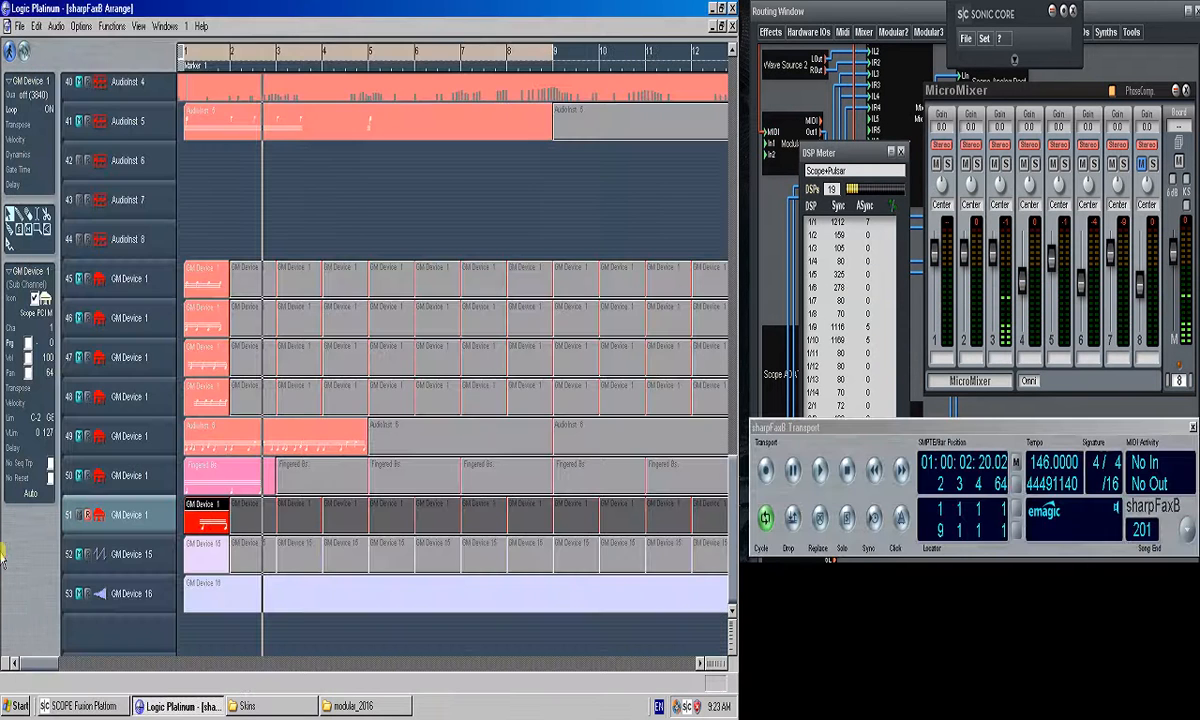
{"action": "double_click", "coordinate": [201, 515]}
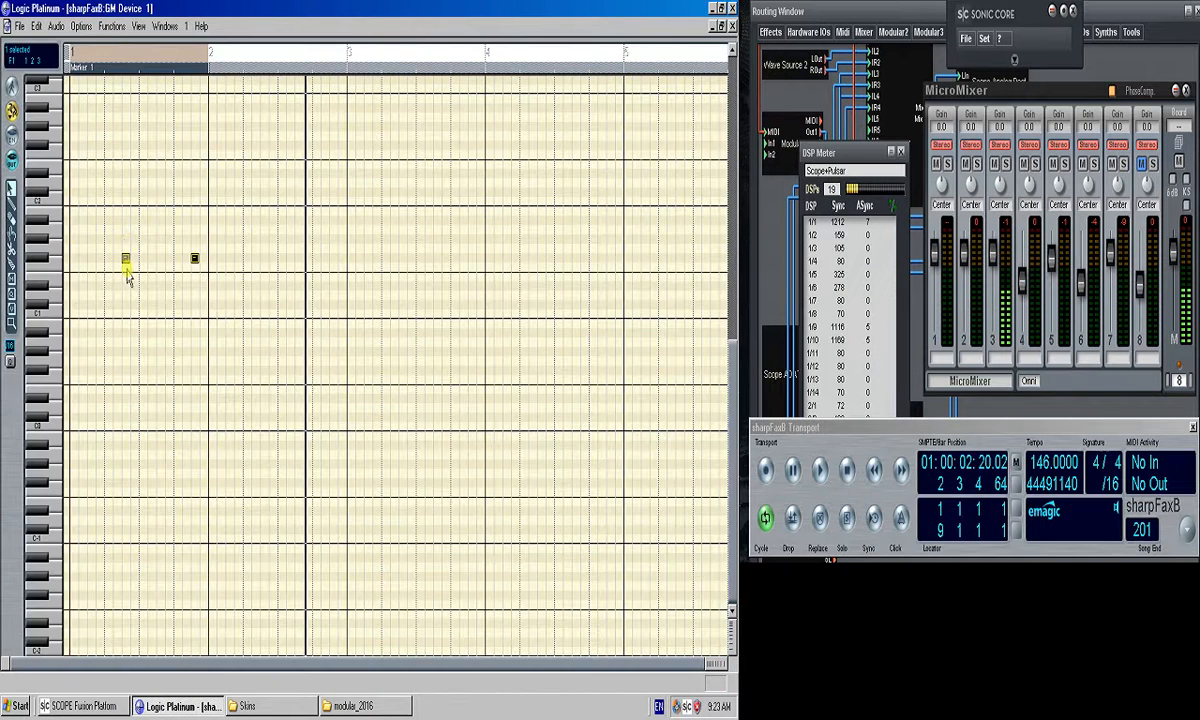
{"action": "left_click_drag", "start_coordinate": [128, 278], "coordinate": [123, 242]}
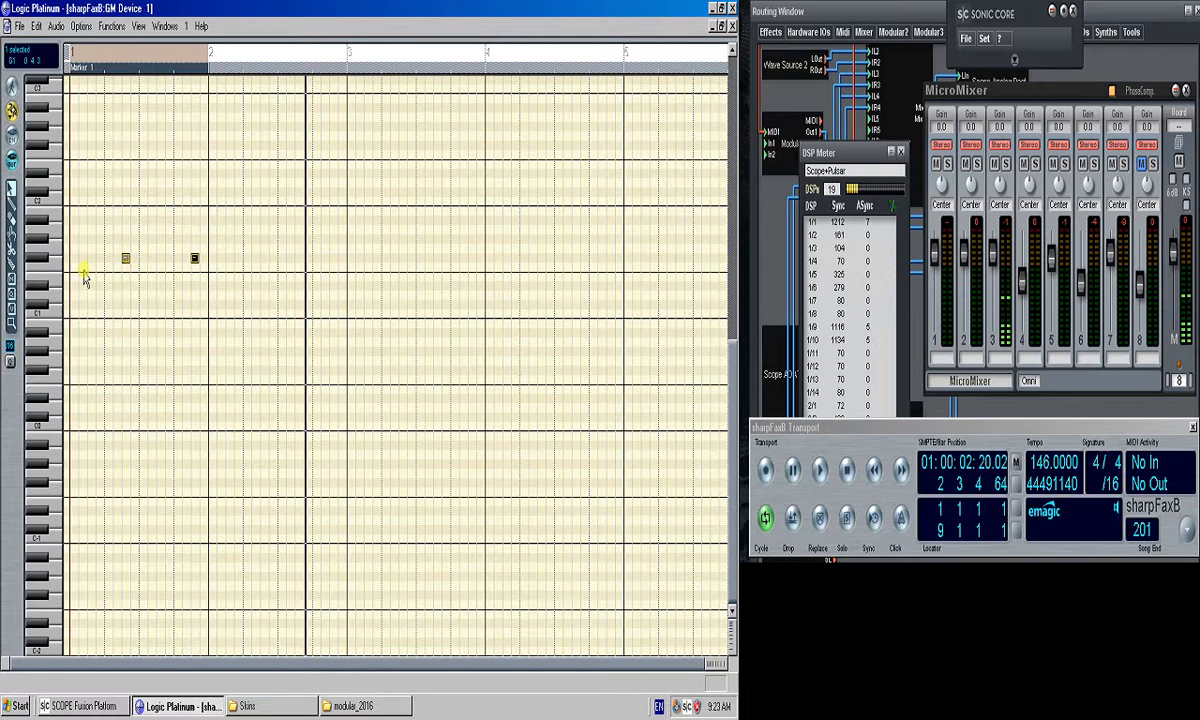
{"action": "left_click", "coordinate": [733, 27]}
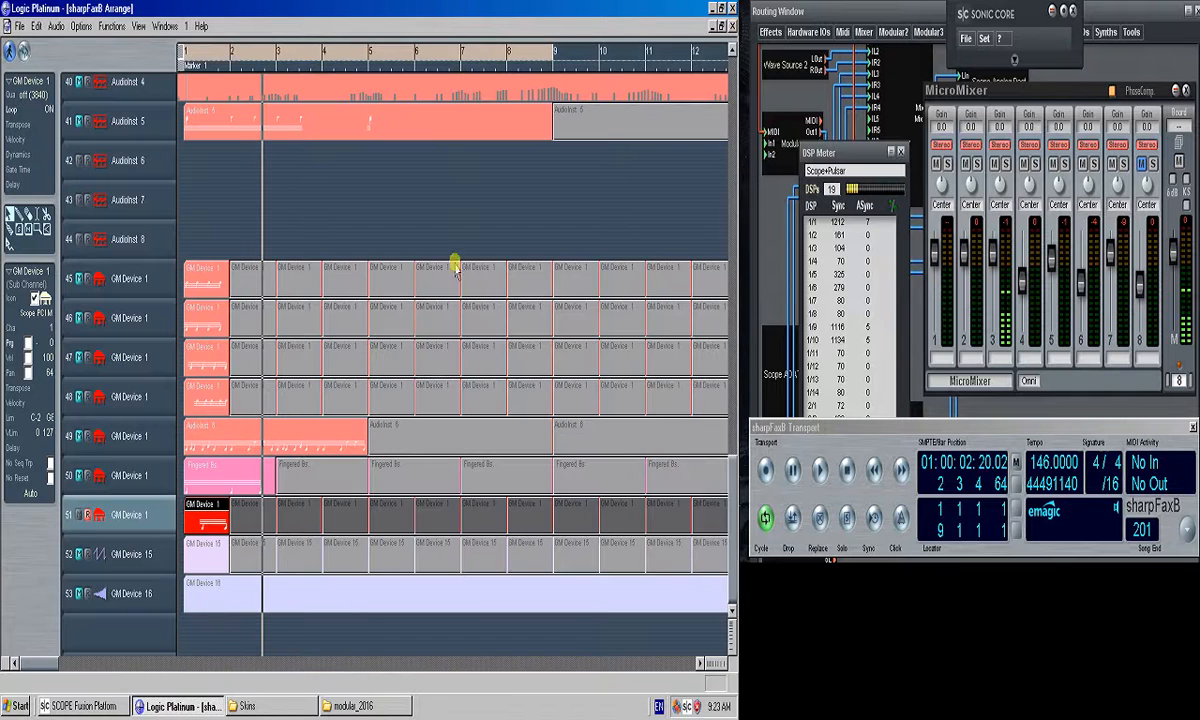
Zoom out the arrangement, examine the note in the first GM Device 16 part on track 53, and close the note editor.
{"action": "left_click", "coordinate": [284, 625]}
{"action": "key", "text": "ctrl+Left"}
{"action": "key", "text": "ctrl+Left"}
{"action": "key", "text": "ctrl+Left"}
{"action": "key", "text": "ctrl+Left"}
{"action": "key", "text": "ctrl+Up"}
{"action": "key", "text": "ctrl+Up"}
{"action": "key", "text": "ctrl+Up"}
{"action": "key", "text": "ctrl+Up"}
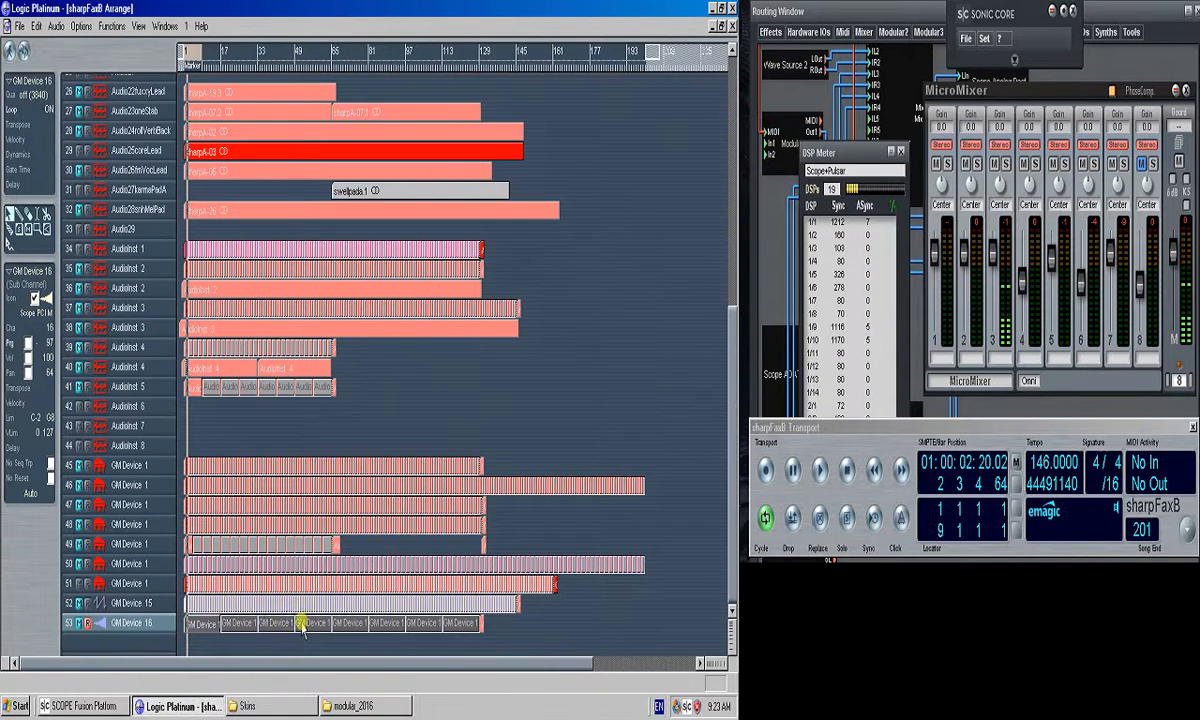
{"action": "double_click", "coordinate": [192, 625]}
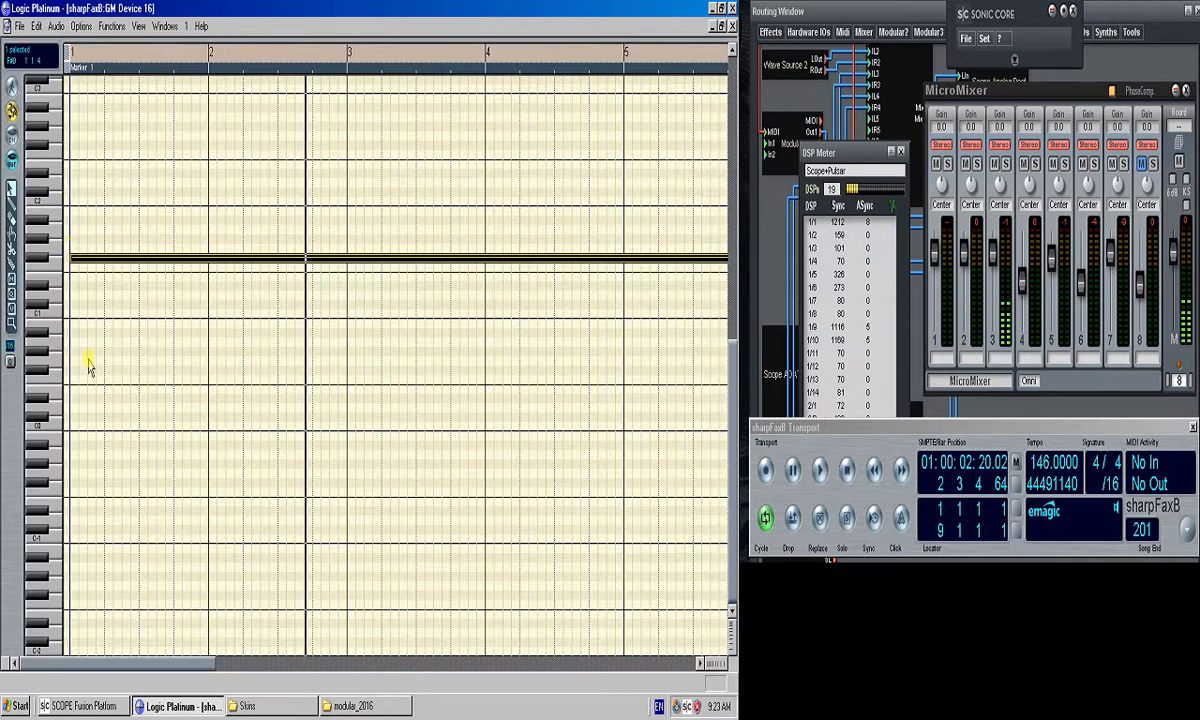
{"action": "left_click", "coordinate": [732, 26]}
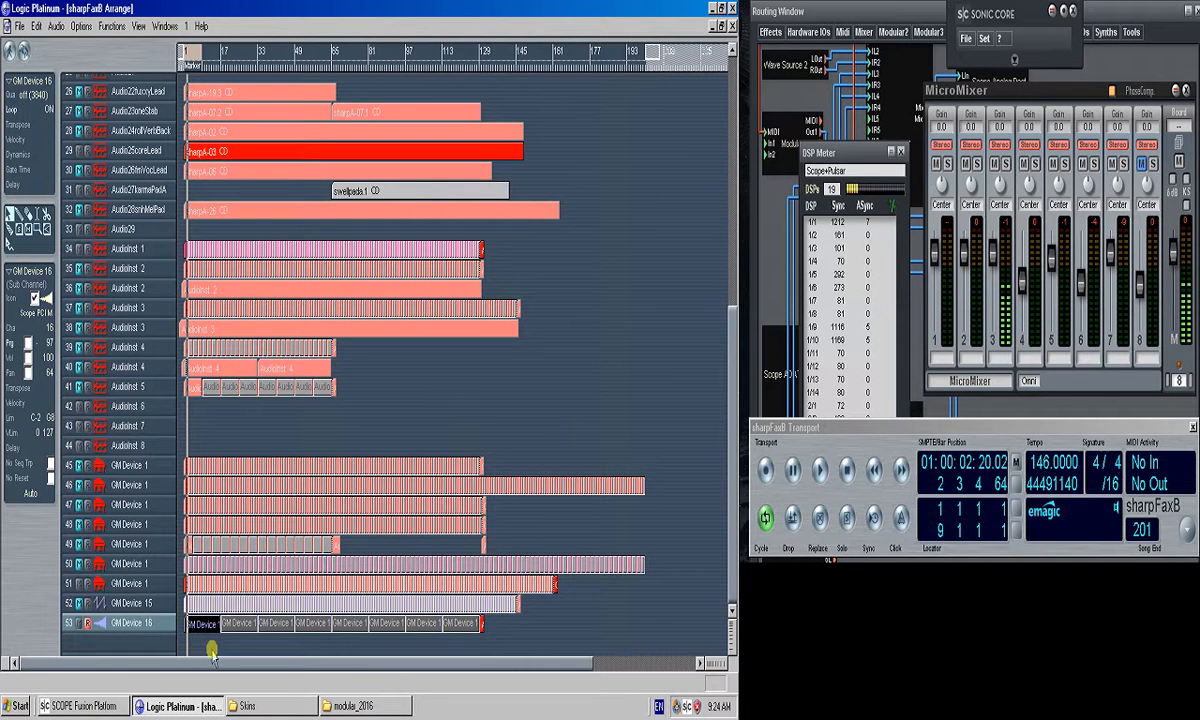
Reopen the first GM Device 16 part on track 53, examine its note from start to end, and return to the arrangement.
{"action": "left_click", "coordinate": [198, 624]}
{"action": "left_click_drag", "start_coordinate": [213, 658], "coordinate": [172, 472]}
{"action": "double_click", "coordinate": [214, 560]}
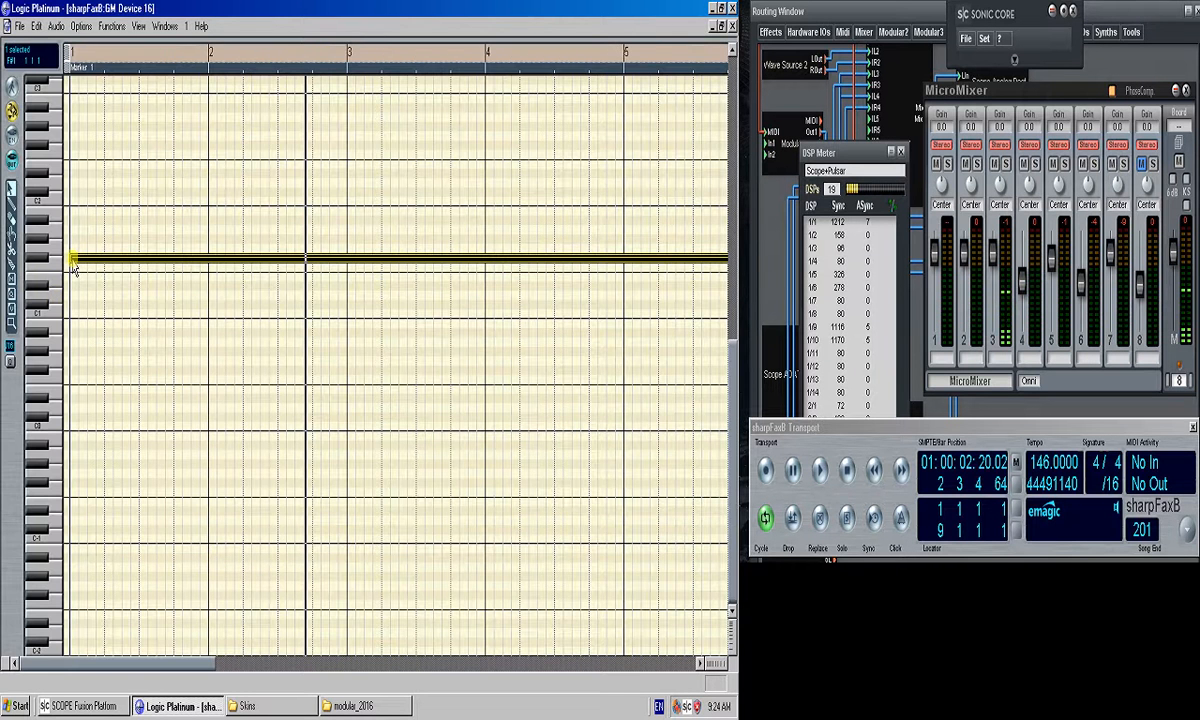
{"action": "key", "text": "z"}
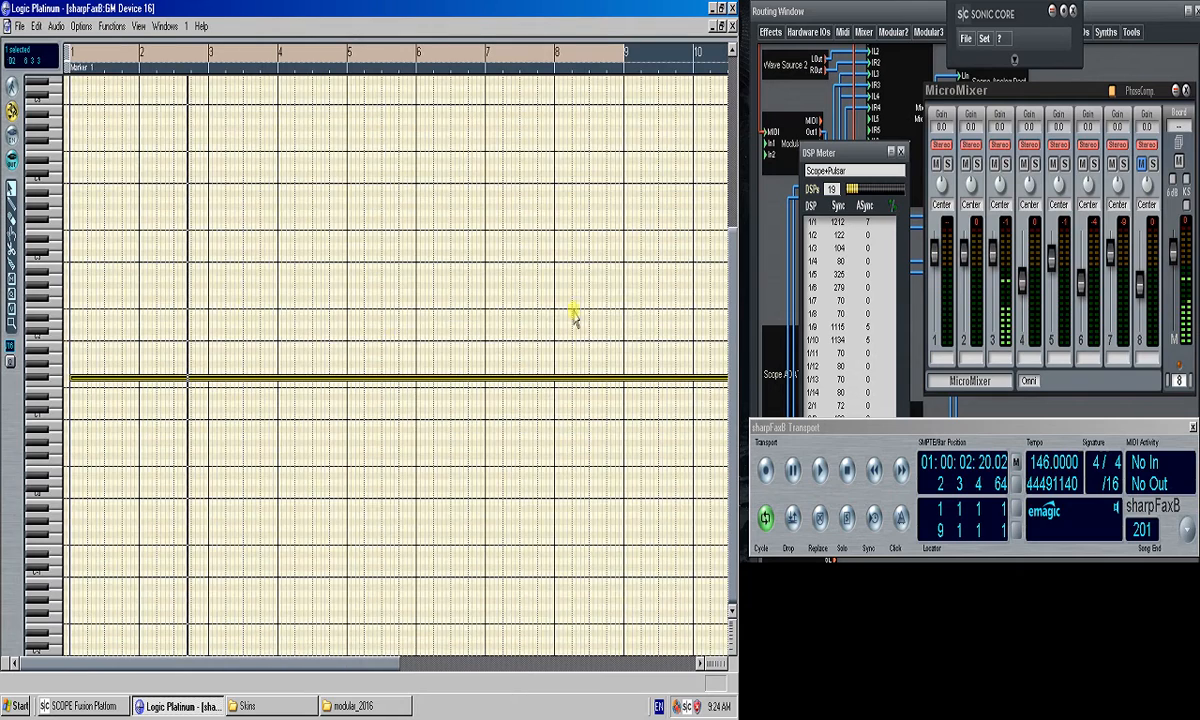
{"action": "key", "text": "z"}
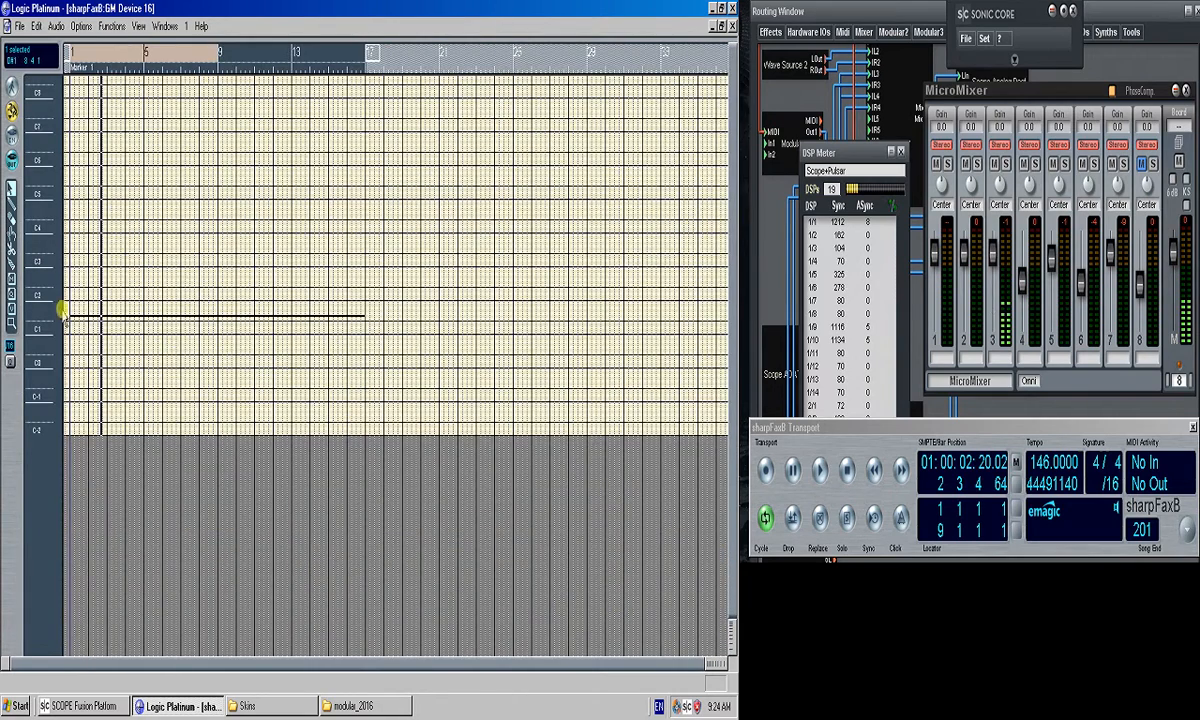
{"action": "left_click_drag", "start_coordinate": [120, 372], "coordinate": [58, 276]}
{"action": "key", "text": "z"}
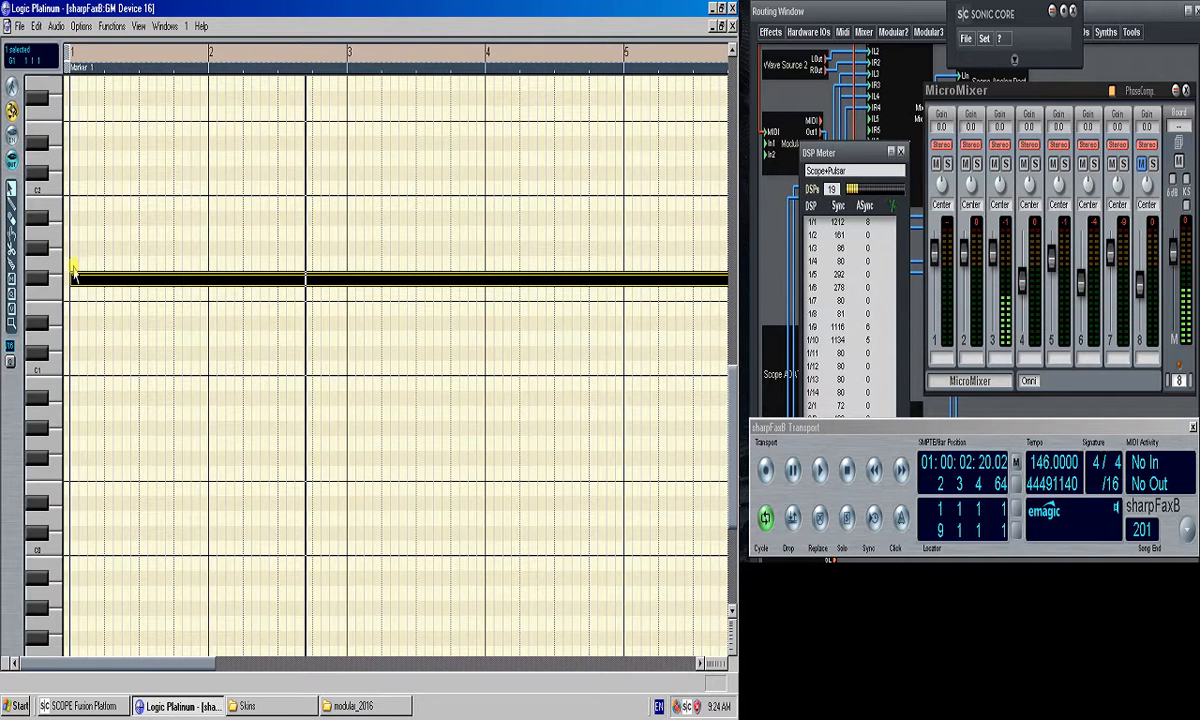
{"action": "left_click", "coordinate": [732, 28]}
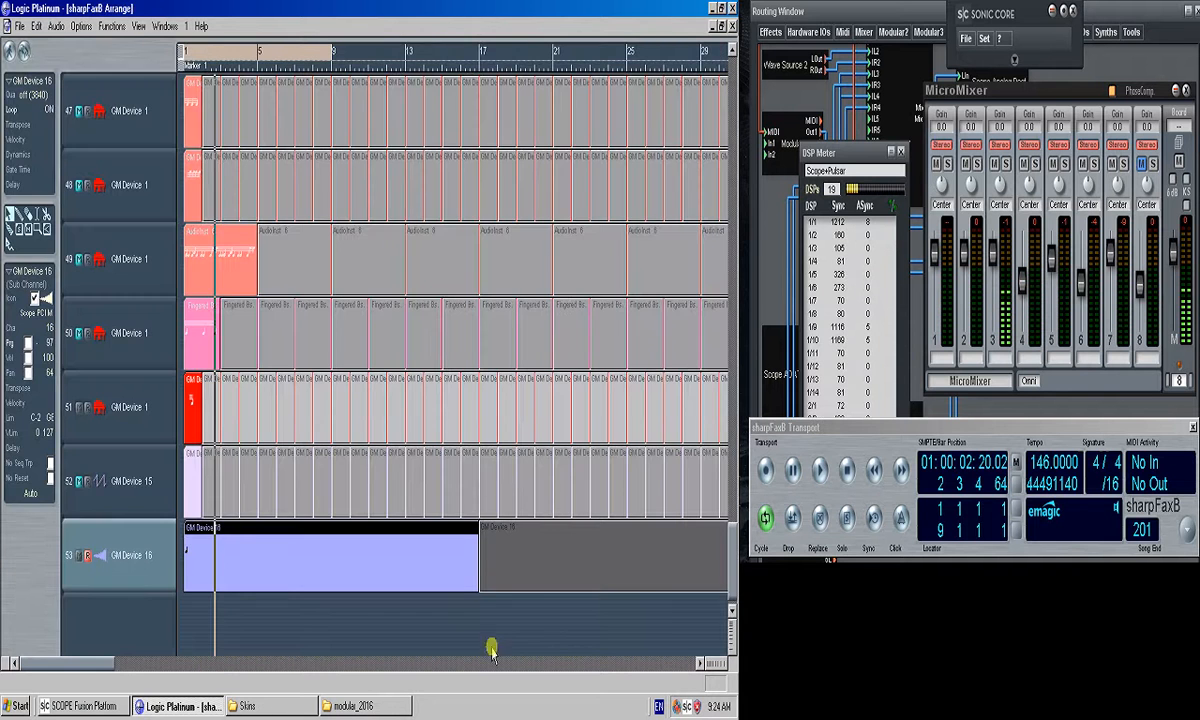
Lengthen the first GM Device 16 part on track 53 to bar 65, and set the cycle range from bar 2 to bar 65.
{"action": "key", "text": "z"}
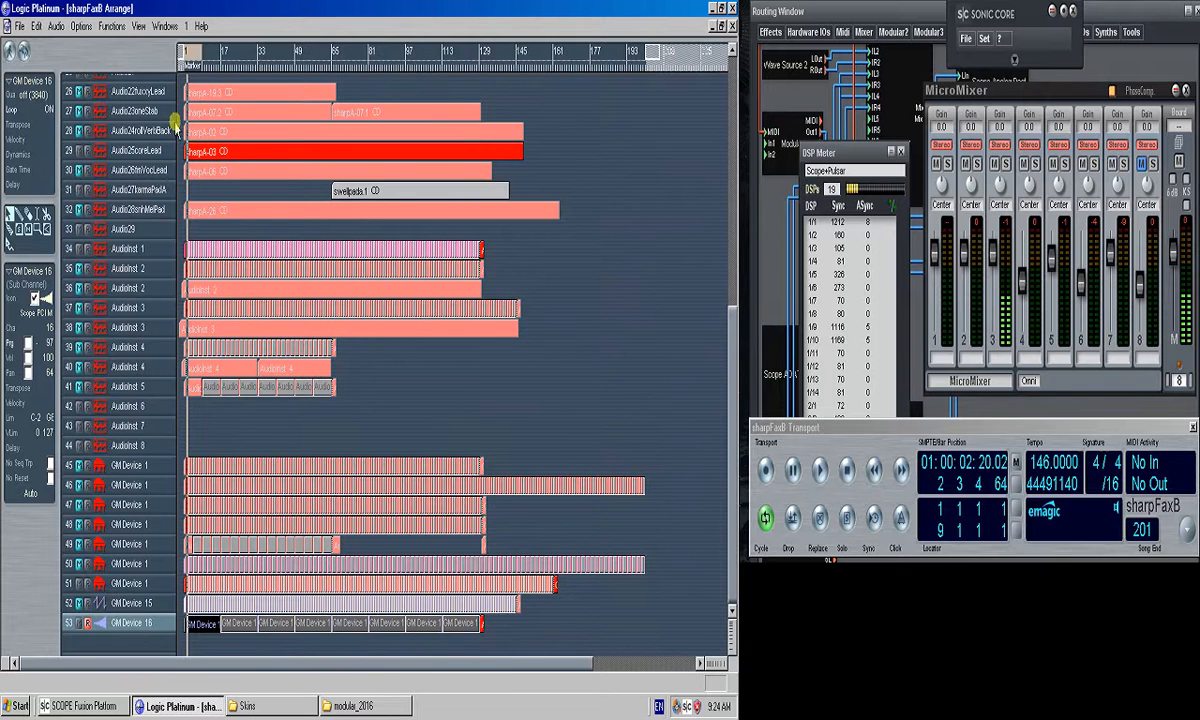
{"action": "left_click", "coordinate": [189, 52]}
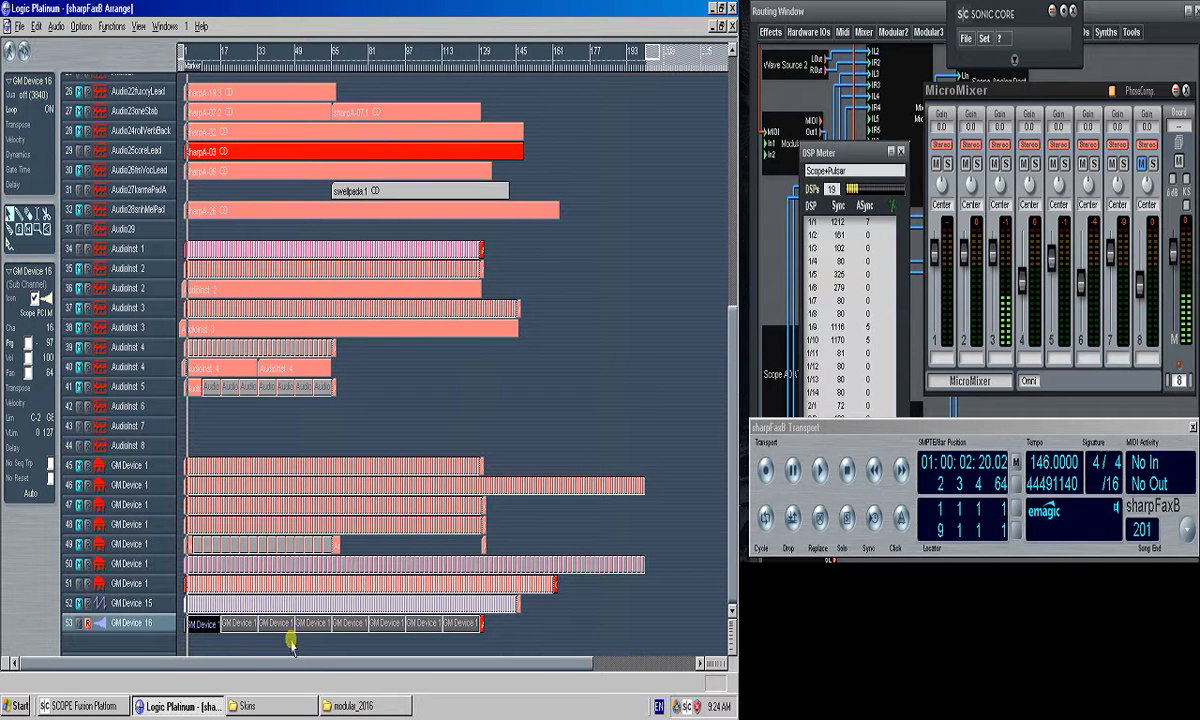
{"action": "key", "text": "z"}
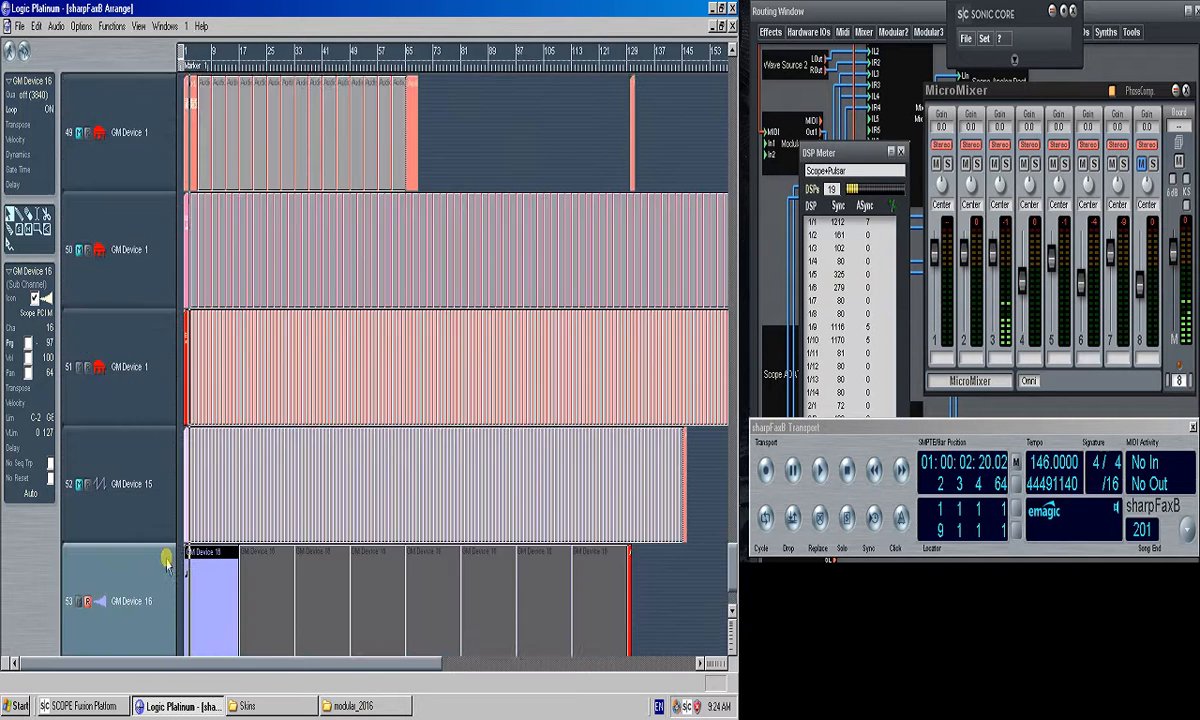
{"action": "scroll", "coordinate": [166, 563], "scroll_direction": "down", "scroll_amount": 1}
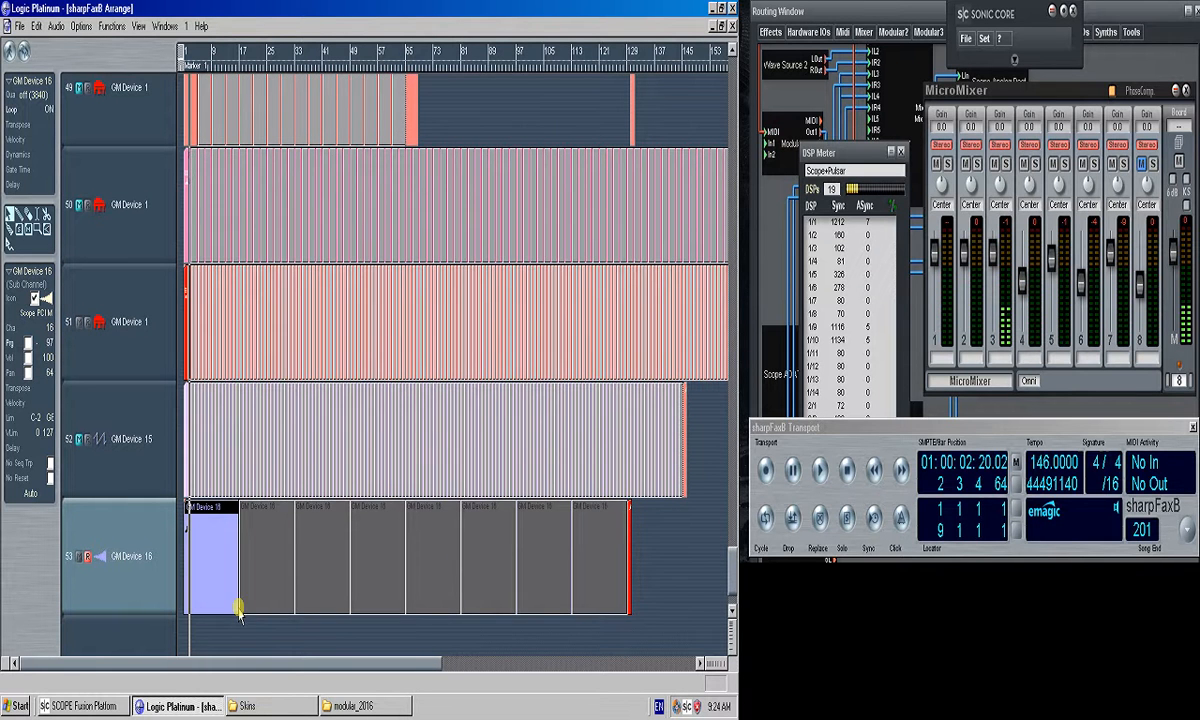
{"action": "left_click_drag", "start_coordinate": [239, 610], "coordinate": [405, 572]}
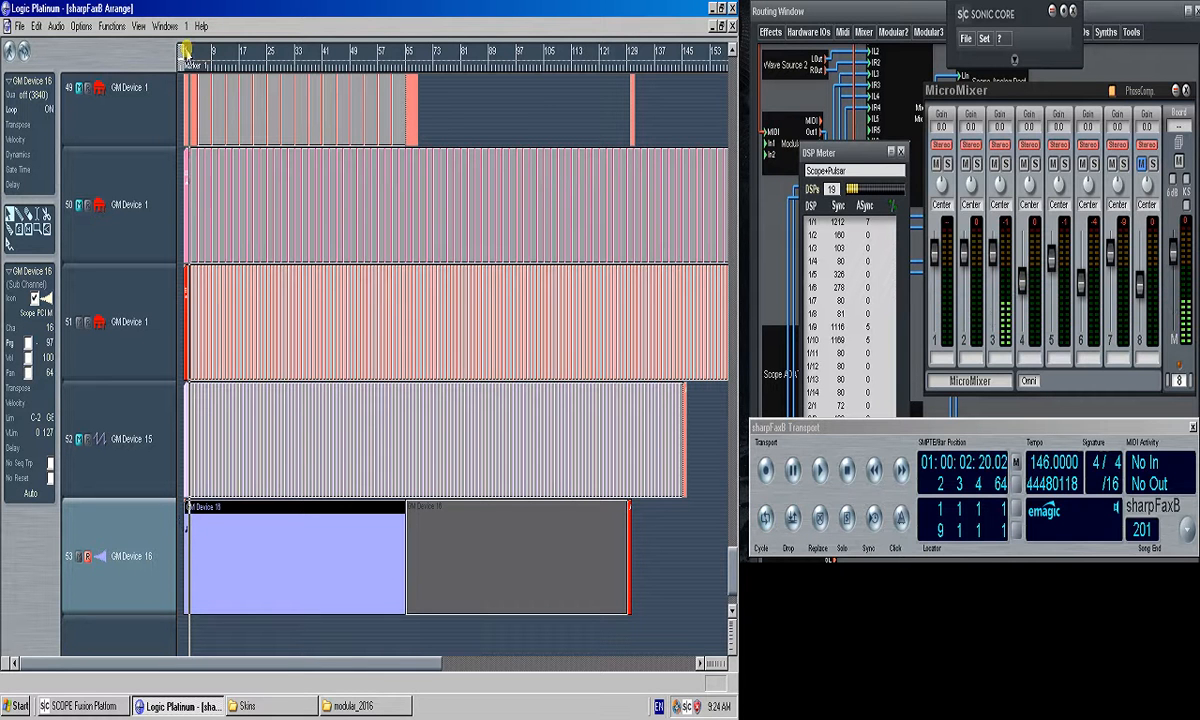
{"action": "left_click_drag", "start_coordinate": [184, 50], "coordinate": [407, 72]}
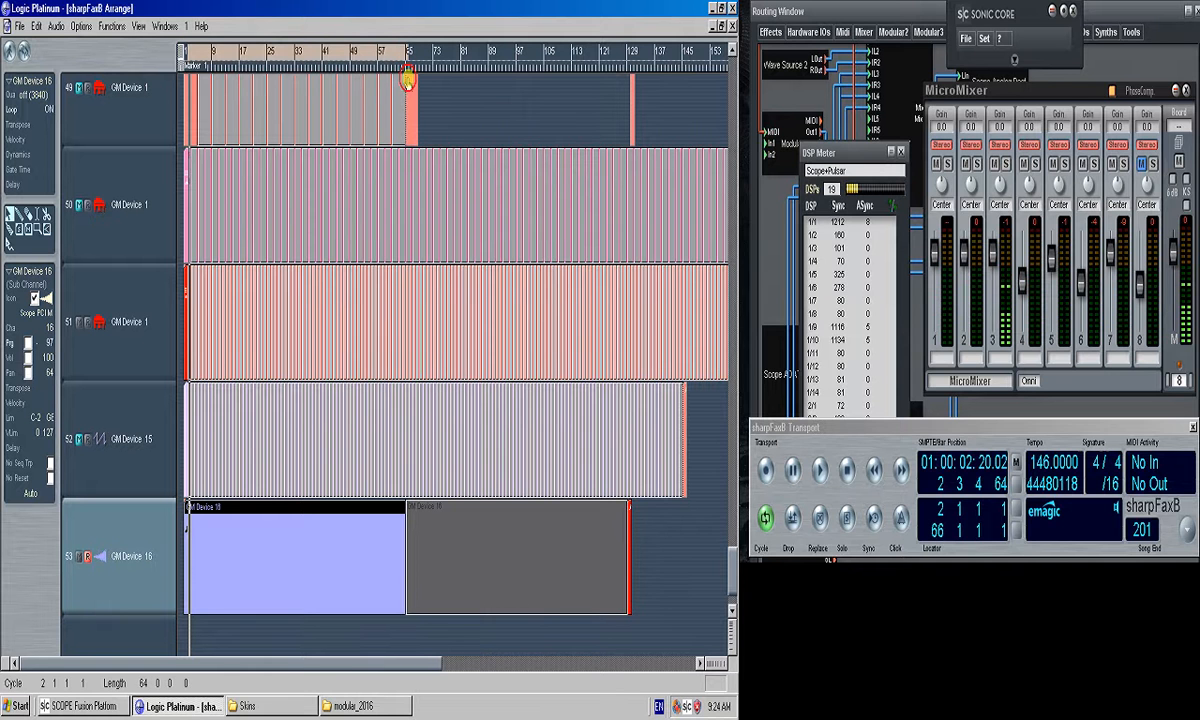
Zoom in on the lower tracks, select track 51, examine its GM Device 1 part's short notes, and close the note editor.
{"action": "left_click", "coordinate": [234, 633], "text": "alt"}
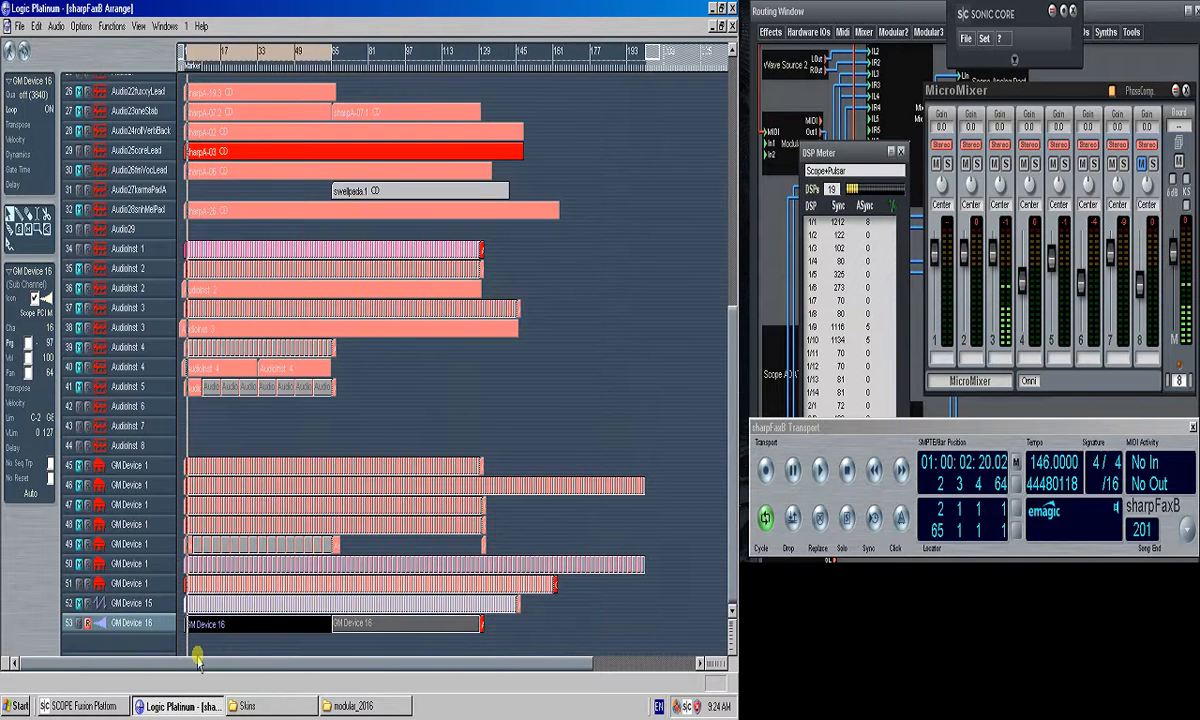
{"action": "left_click_drag", "start_coordinate": [325, 645], "coordinate": [166, 514]}
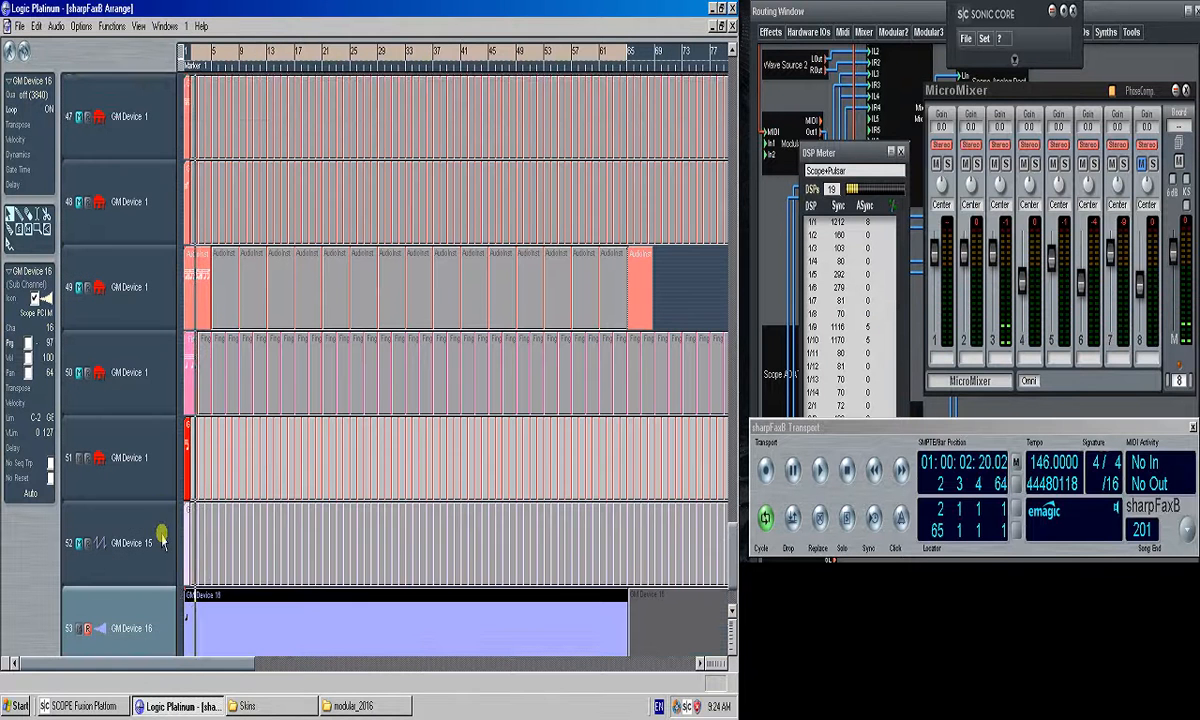
{"action": "scroll", "coordinate": [168, 538], "scroll_direction": "down", "scroll_amount": 1}
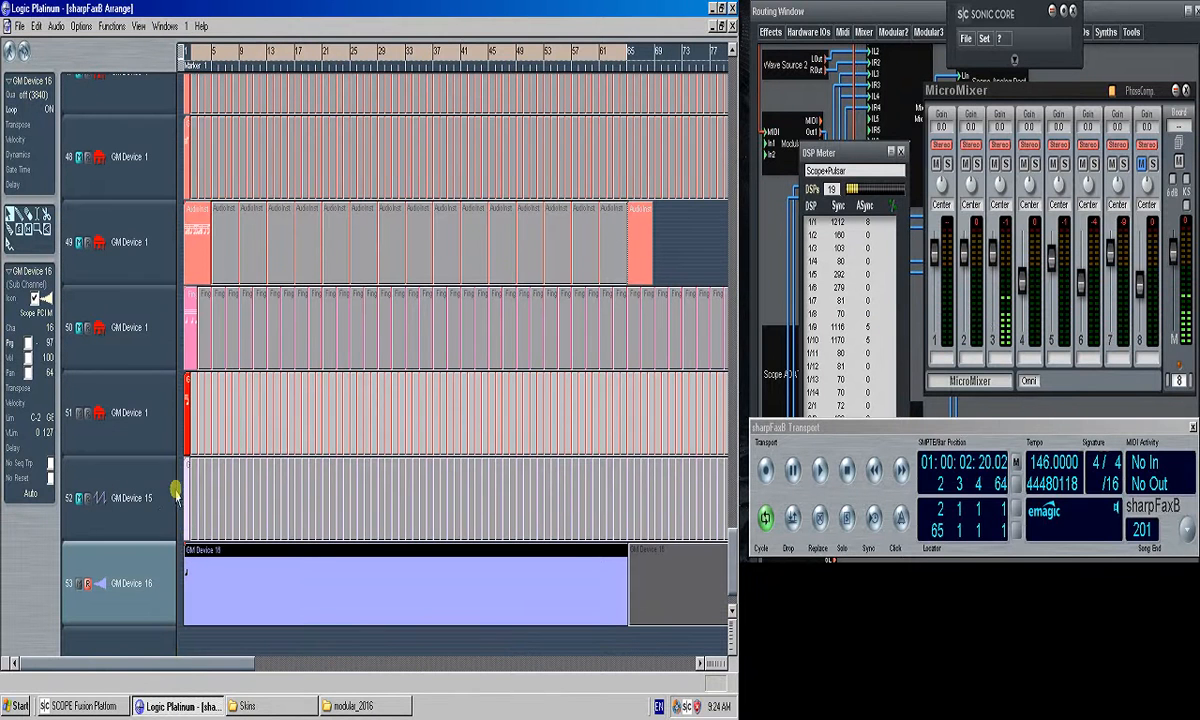
{"action": "left_click", "coordinate": [152, 384]}
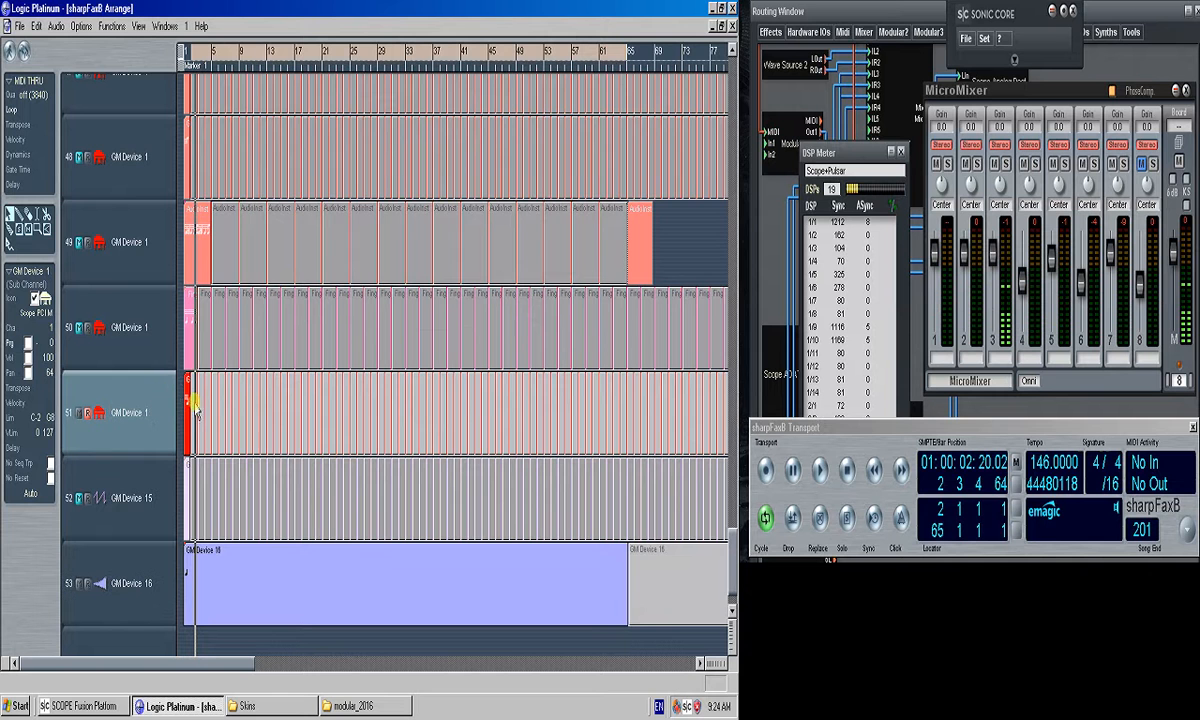
{"action": "double_click", "coordinate": [190, 410]}
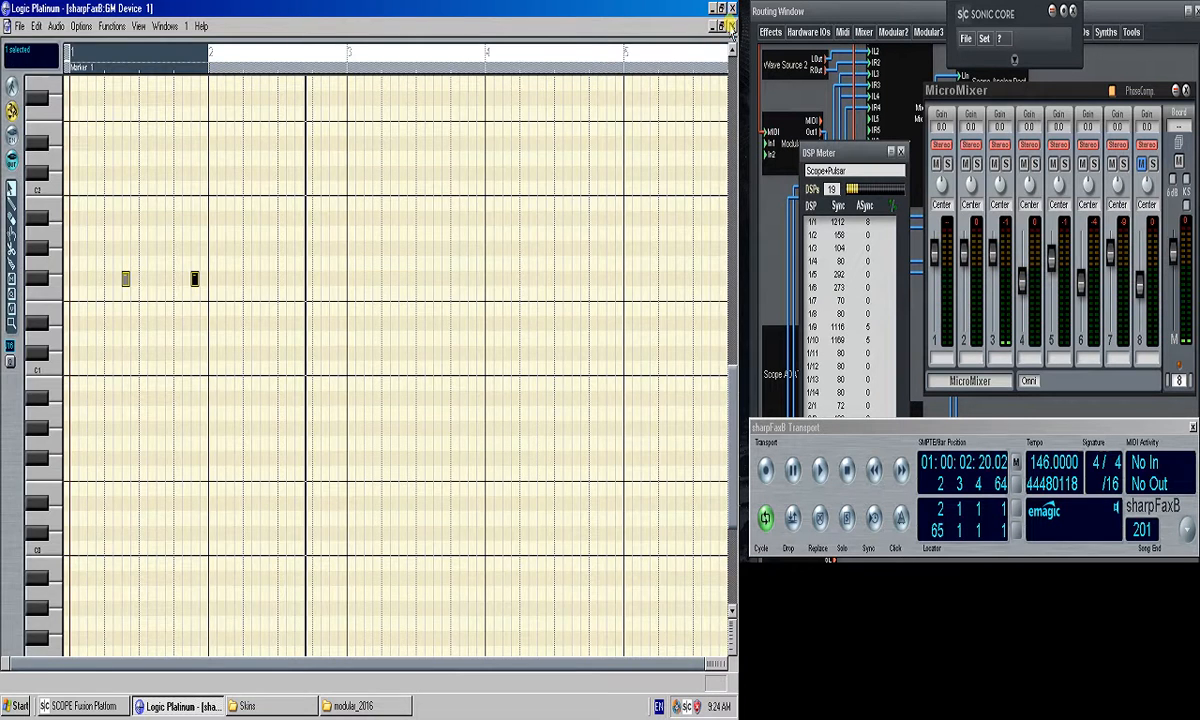
{"action": "left_click", "coordinate": [733, 27]}
Examine the sustained note in track 53's lengthened GM Device 16 part, close the note editor, and select track 51 again.
{"action": "left_click", "coordinate": [151, 548]}
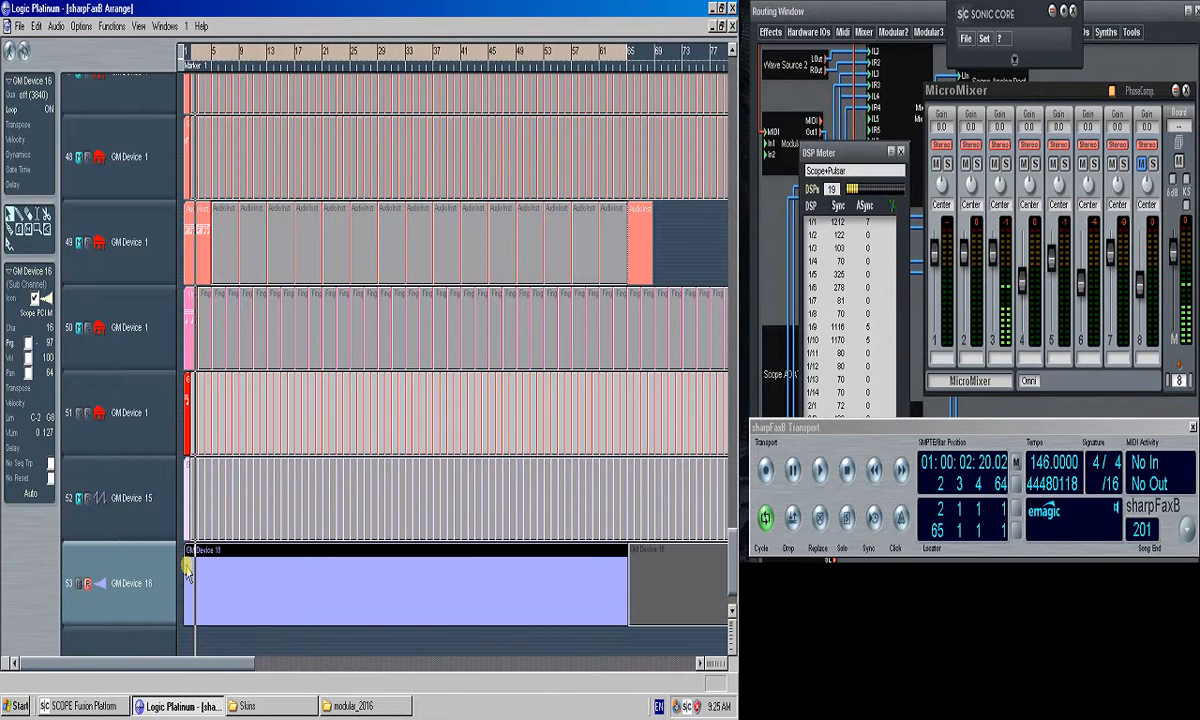
{"action": "double_click", "coordinate": [197, 570]}
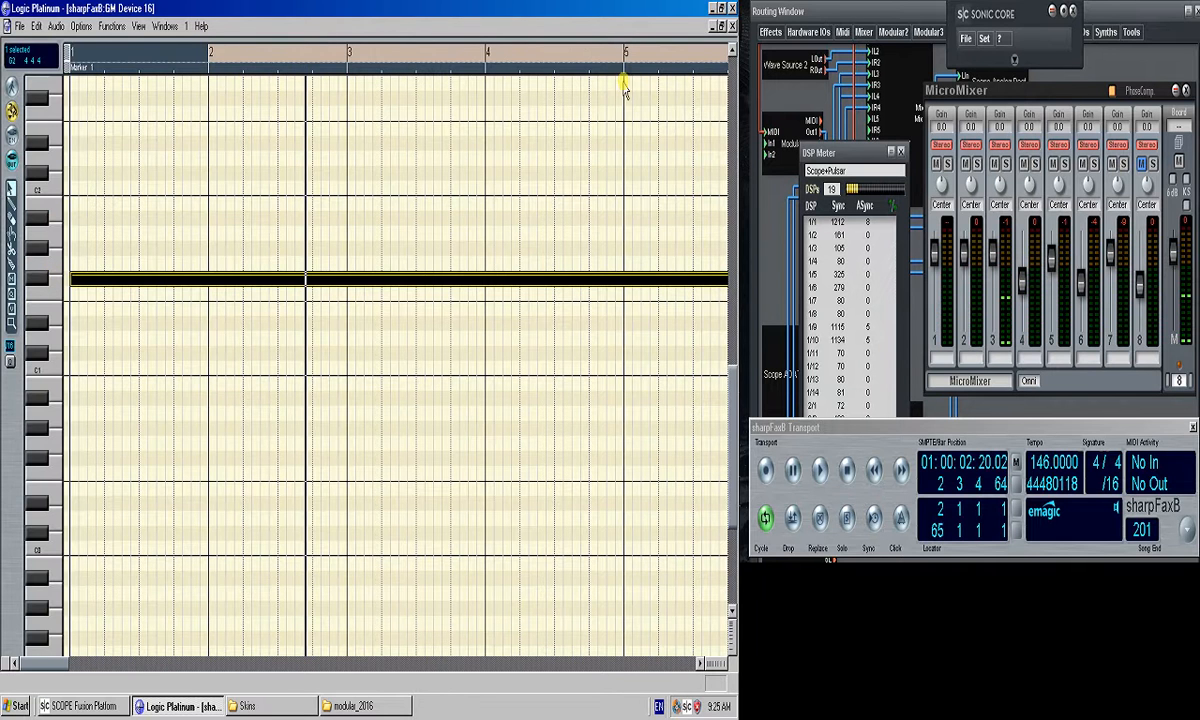
{"action": "left_click", "coordinate": [731, 27]}
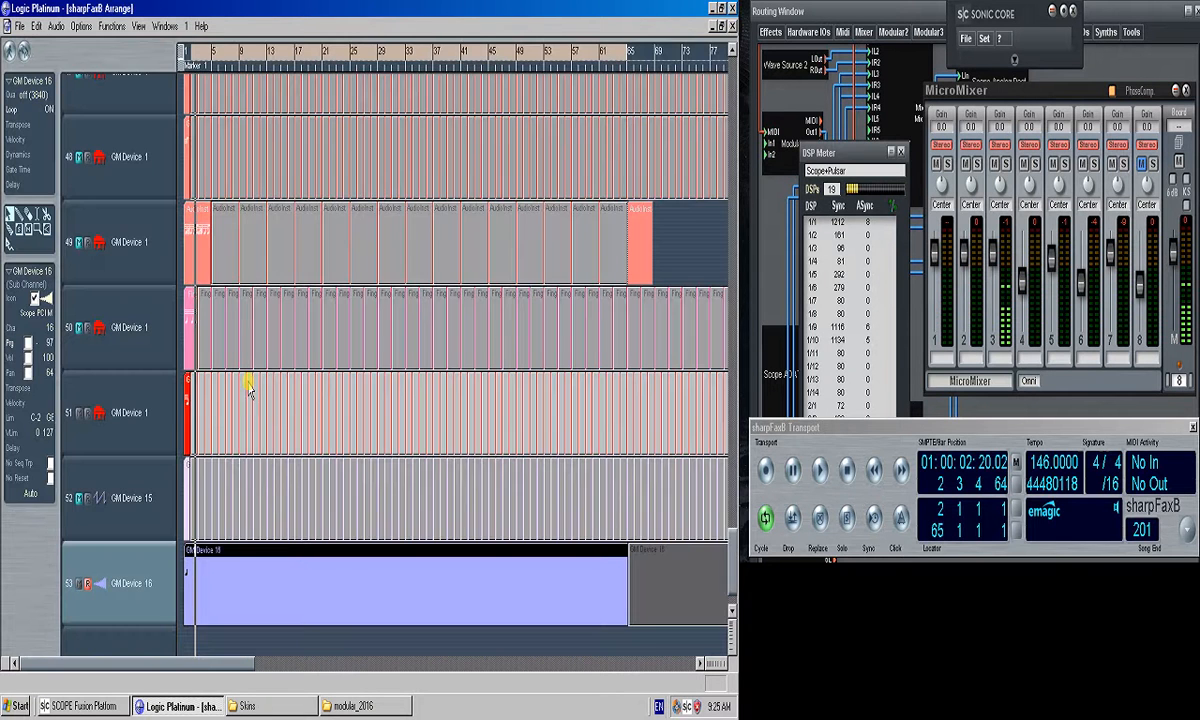
{"action": "left_click", "coordinate": [157, 400]}
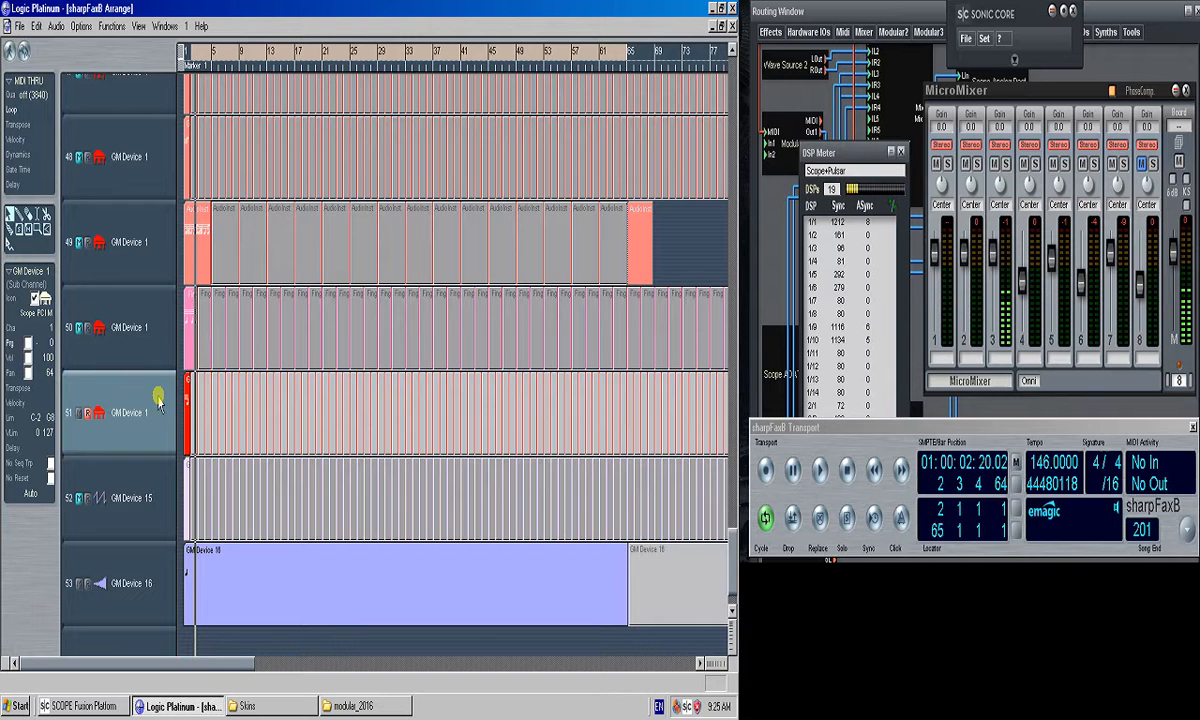
Switch to SCOPE Fusion Platform and move EmptyModular's oscillator and filter modules, with their labels, into the column below multiLFO B, oscillator above filter.
{"action": "left_click", "coordinate": [108, 708]}
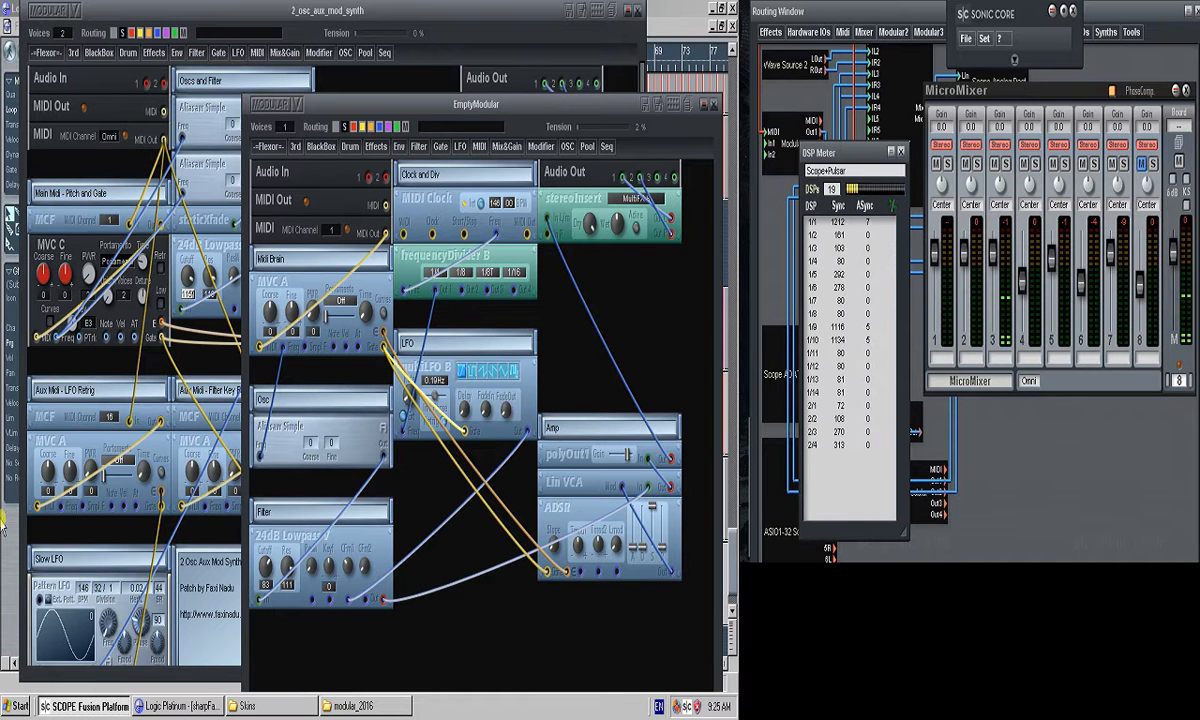
{"action": "left_click", "coordinate": [16, 555]}
{"action": "left_click", "coordinate": [110, 708]}
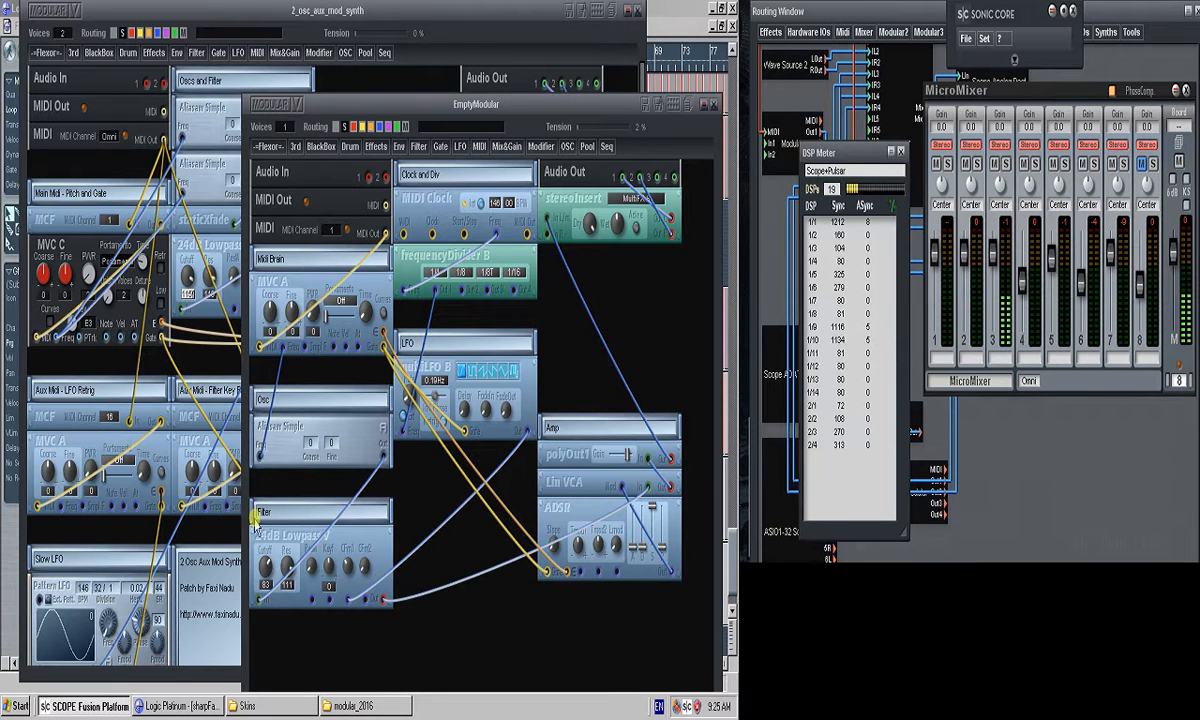
{"action": "left_click_drag", "start_coordinate": [256, 531], "coordinate": [396, 543]}
{"action": "left_click_drag", "start_coordinate": [258, 514], "coordinate": [400, 512]}
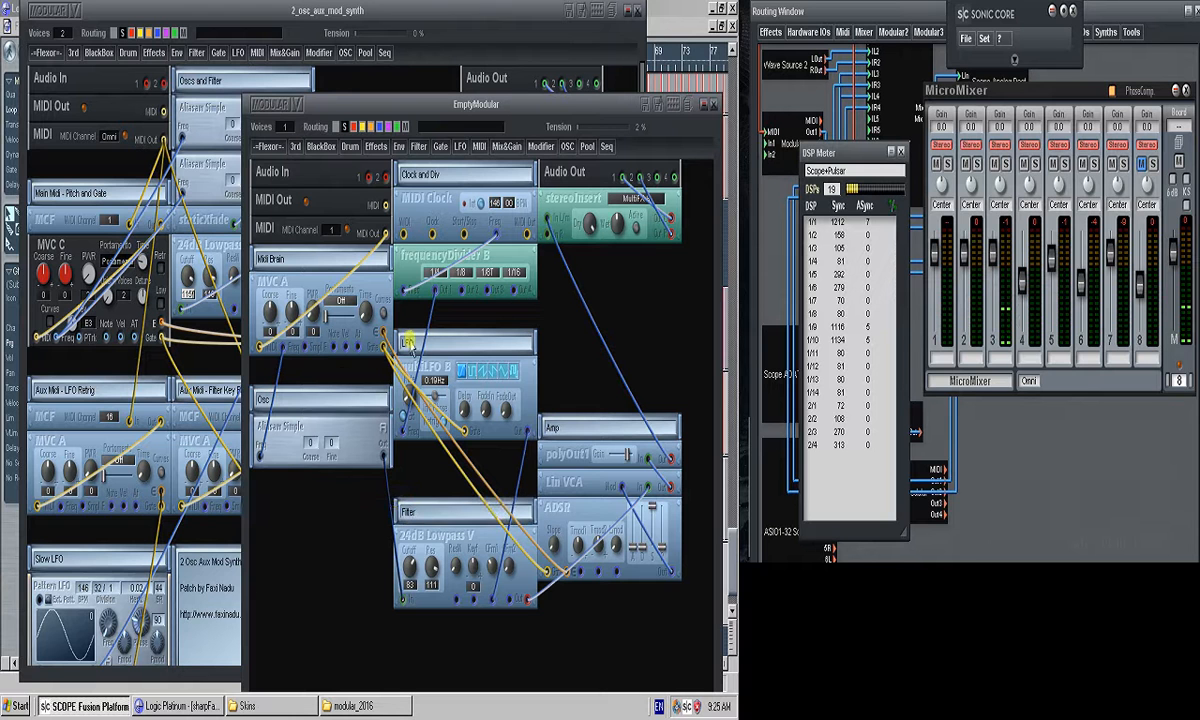
{"action": "left_click_drag", "start_coordinate": [255, 414], "coordinate": [398, 458]}
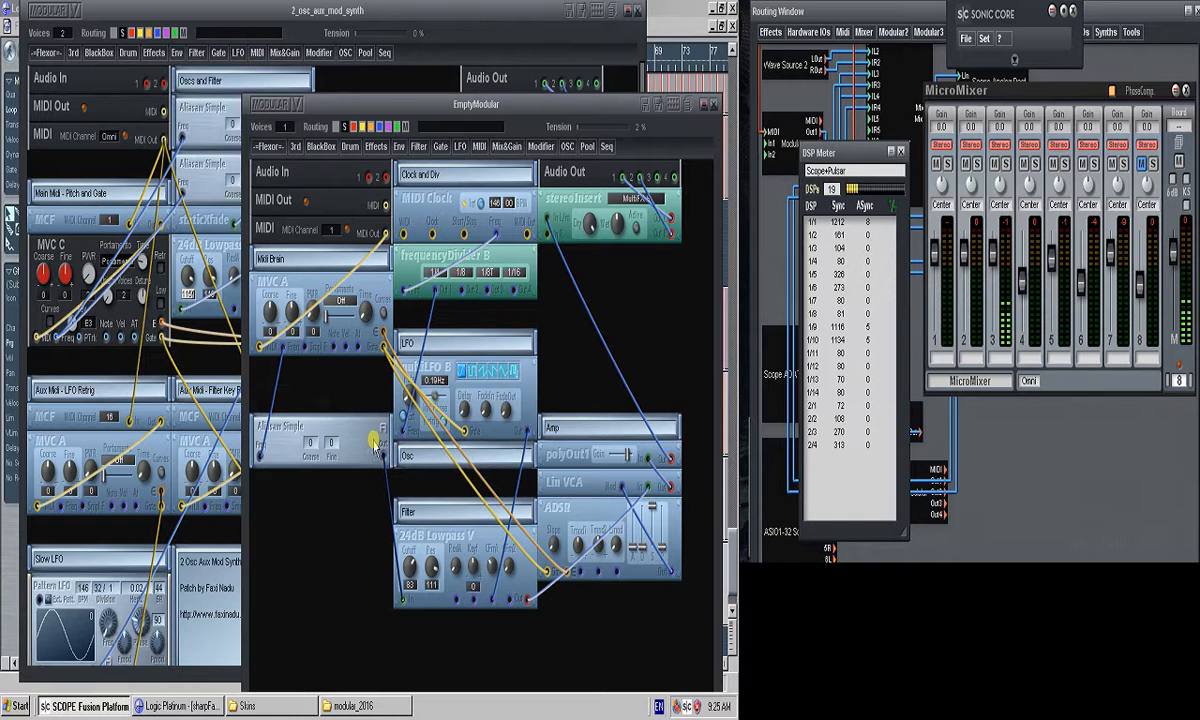
{"action": "left_click_drag", "start_coordinate": [300, 426], "coordinate": [398, 485]}
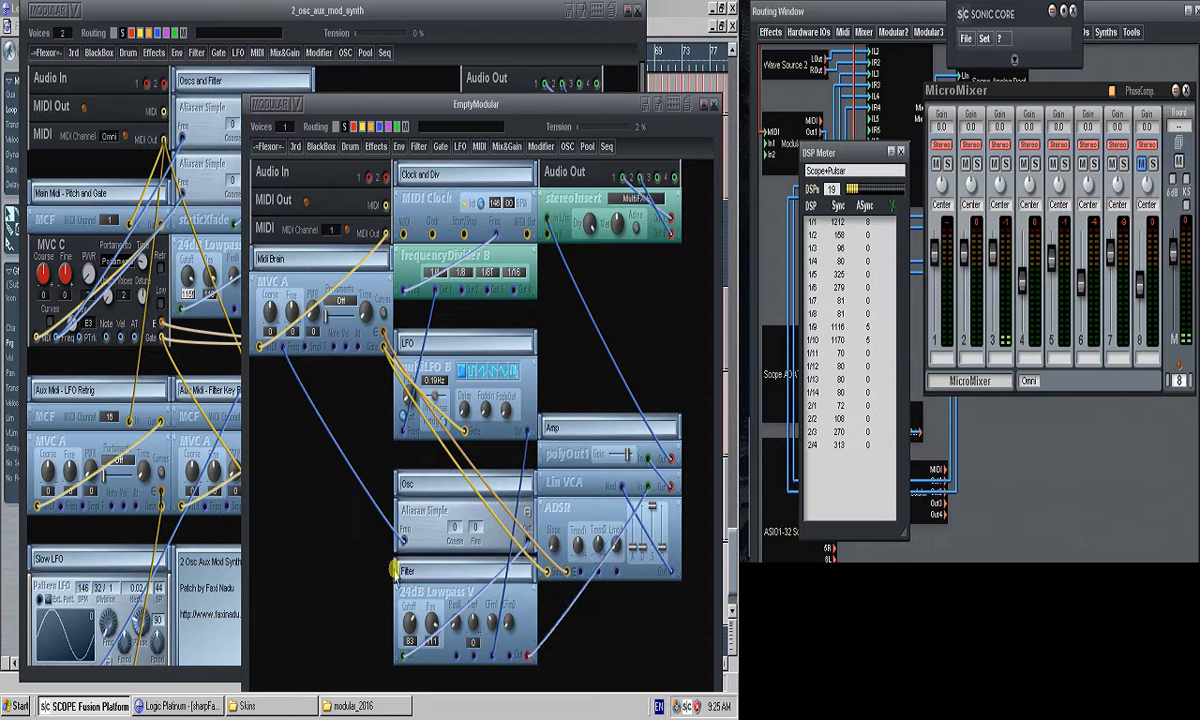
Move the Filter label above its lowered module, add a second MVC A, and shift the Midi Brain label and first MVC A down.
{"action": "left_click_drag", "start_coordinate": [400, 567], "coordinate": [401, 595]}
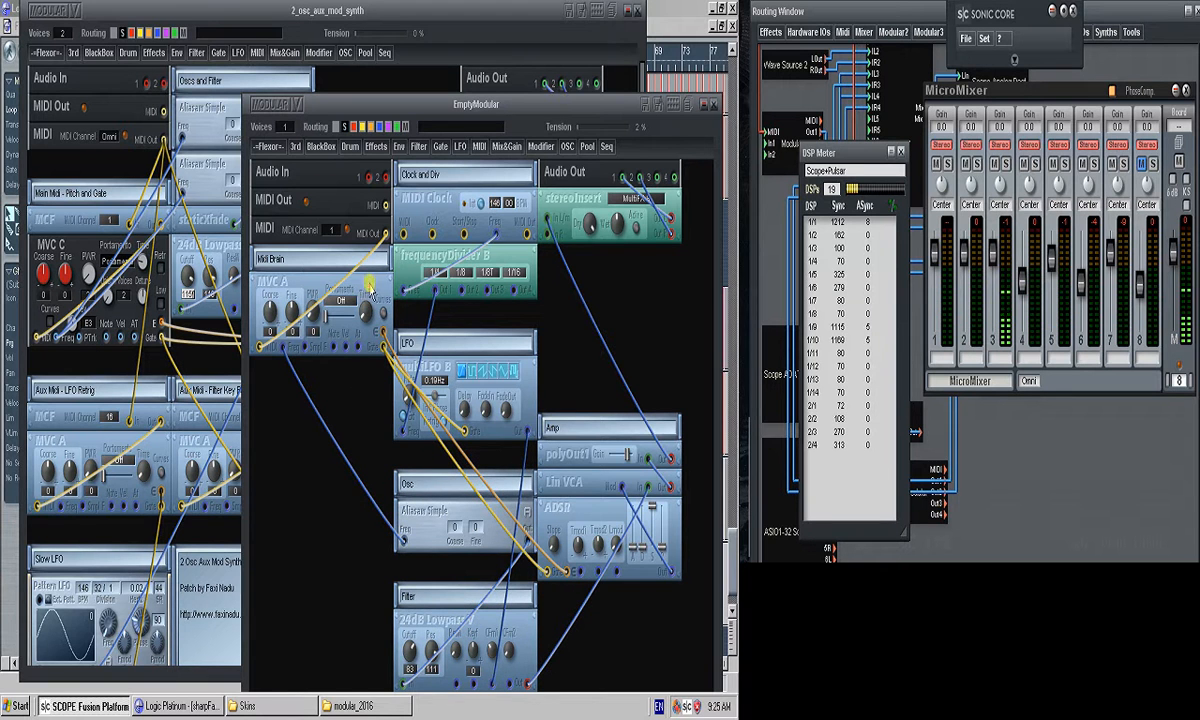
{"action": "key", "text": "ctrl+v"}
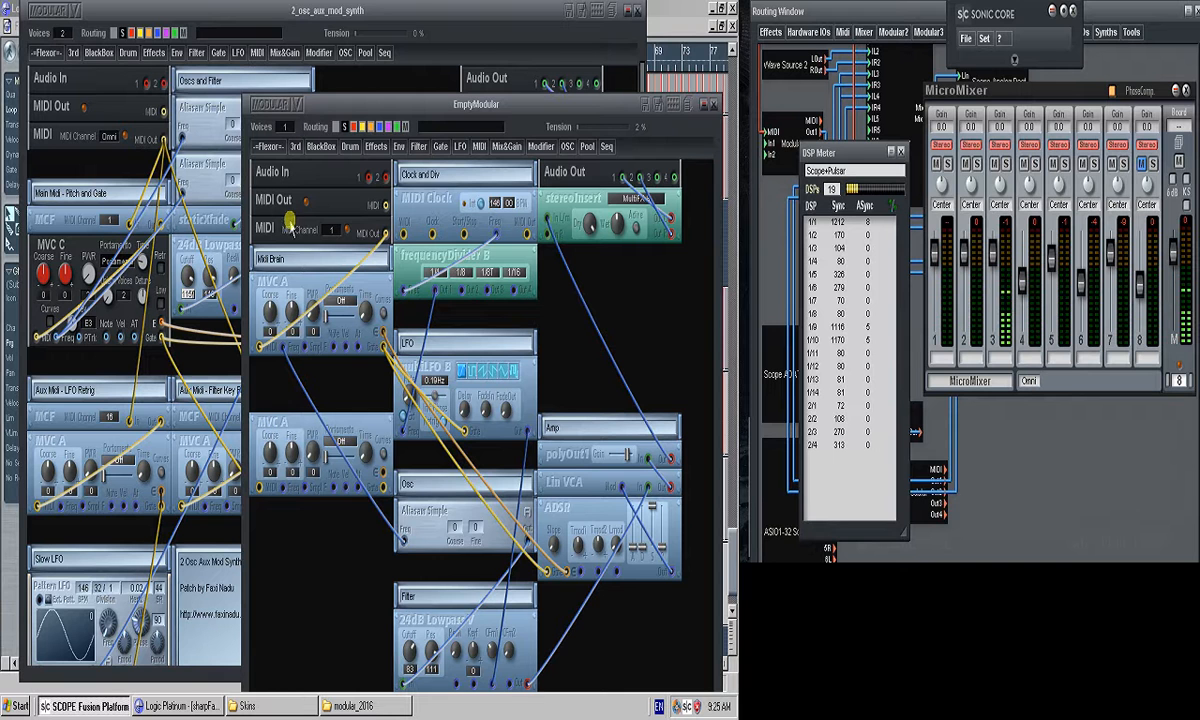
{"action": "left_click_drag", "start_coordinate": [290, 231], "coordinate": [255, 312]}
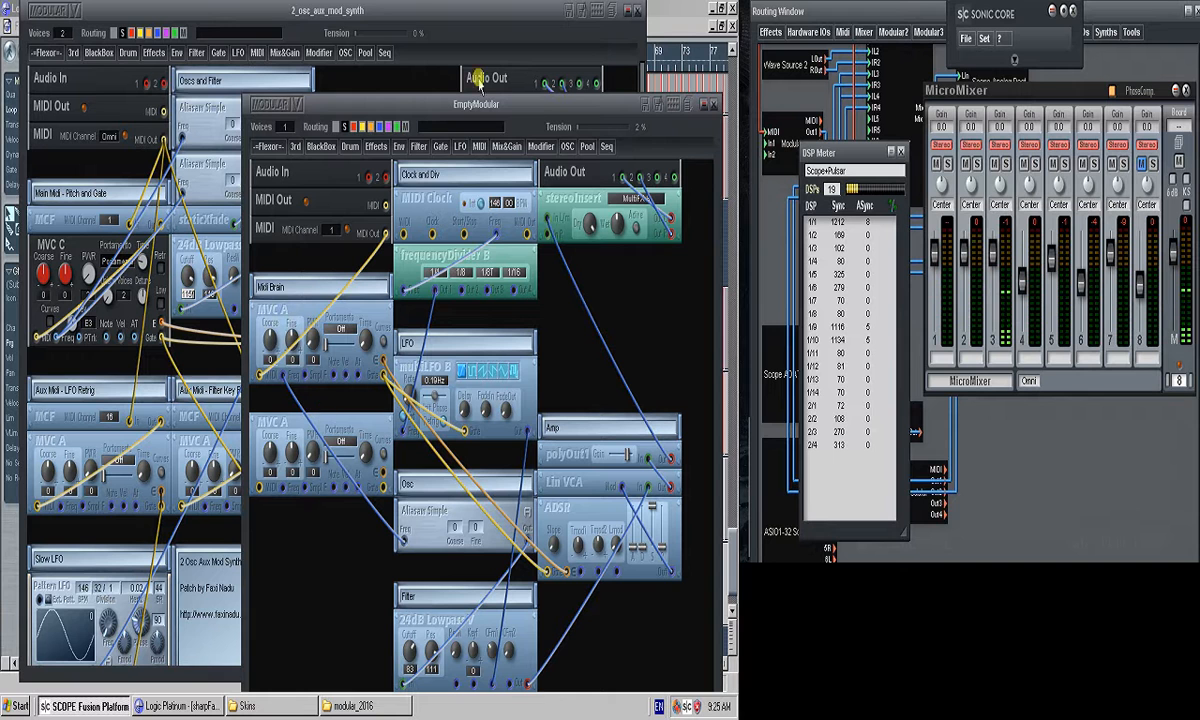
Add a MIDI Channel Filter and wire it between the modular's MIDI Out and the first MVC A, replacing their direct cable.
{"action": "left_click", "coordinate": [479, 146]}
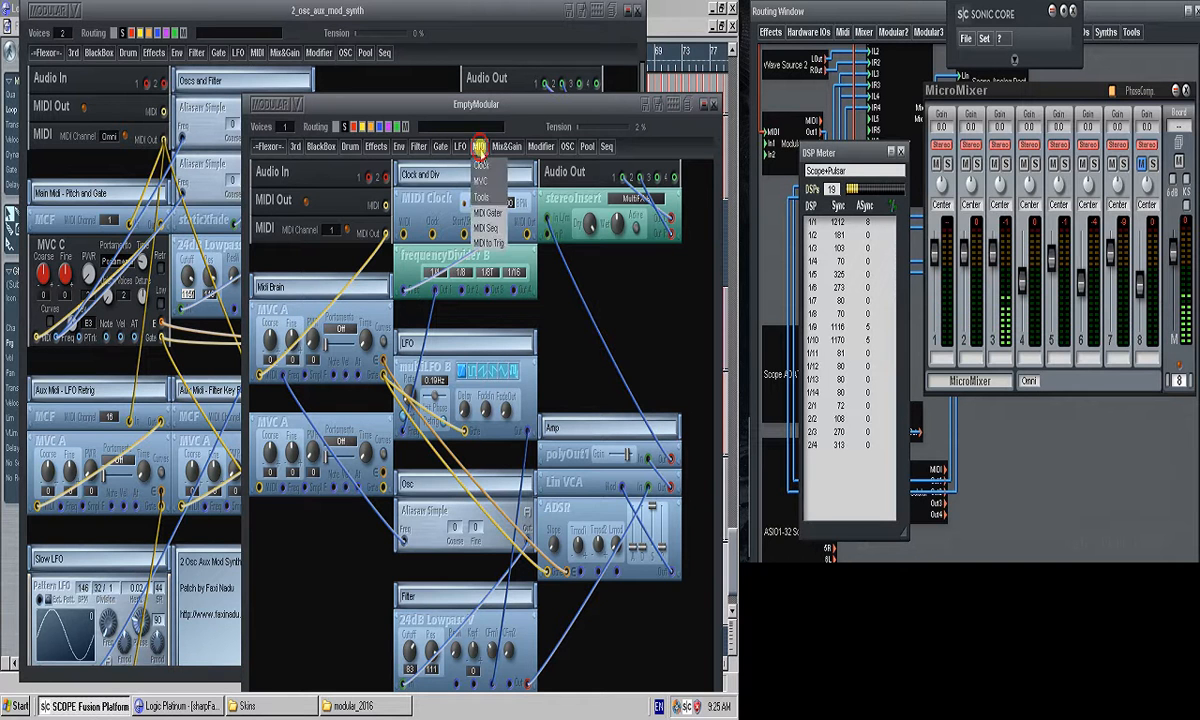
{"action": "mouse_move", "coordinate": [483, 196]}
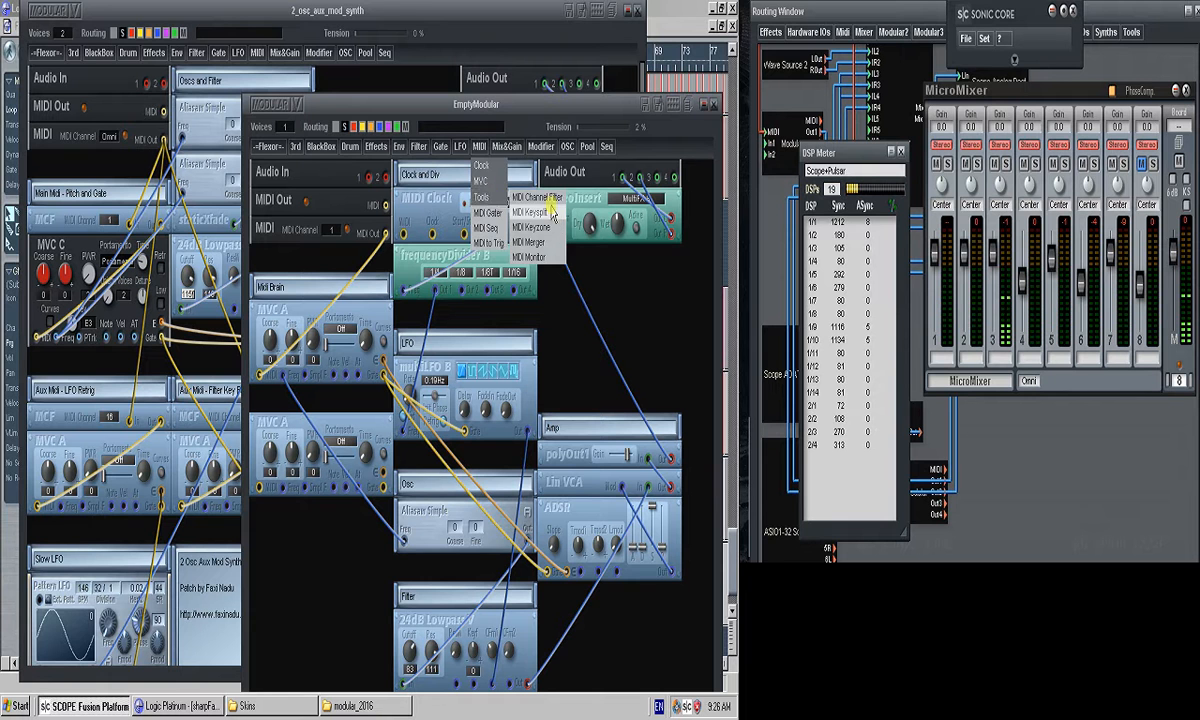
{"action": "left_click", "coordinate": [382, 250]}
{"action": "left_click", "coordinate": [339, 252]}
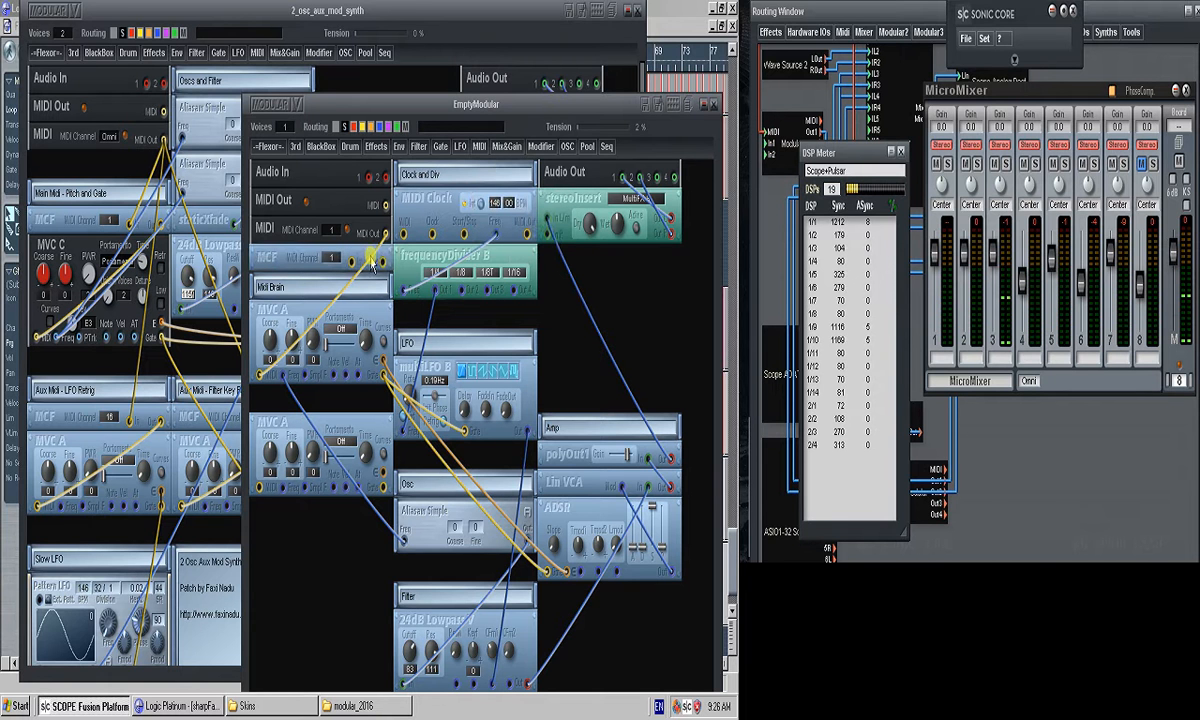
{"action": "key", "text": "Delete"}
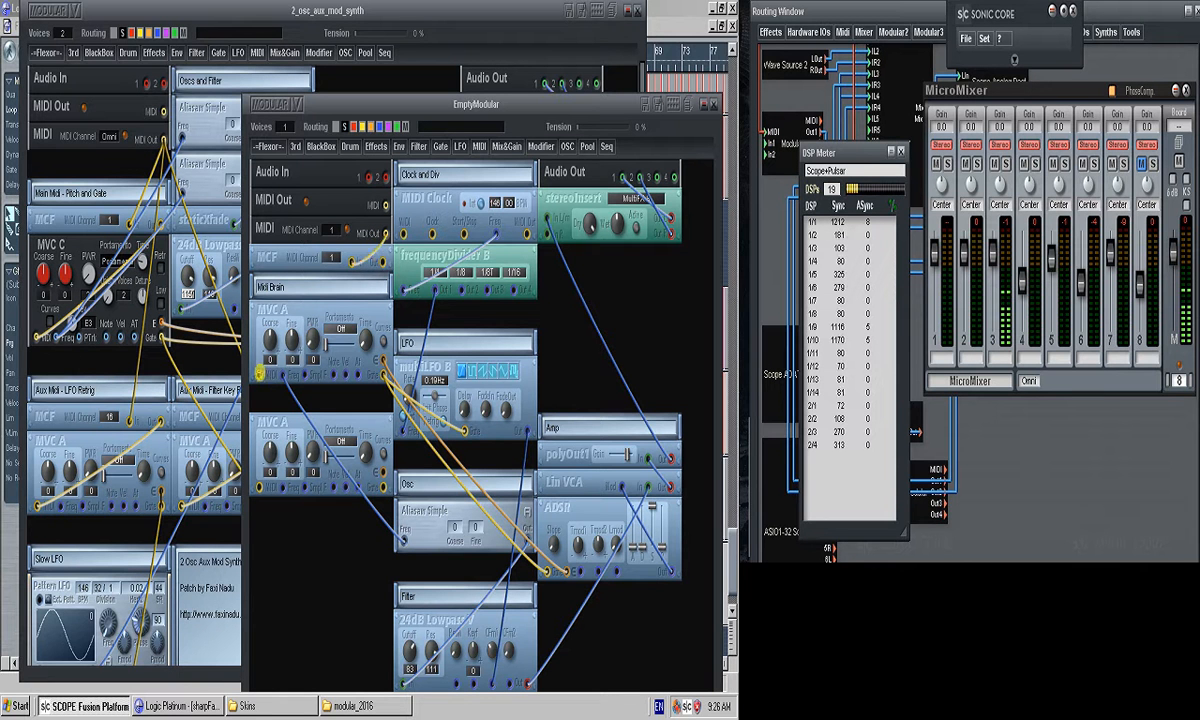
{"action": "left_click_drag", "start_coordinate": [383, 259], "coordinate": [259, 373]}
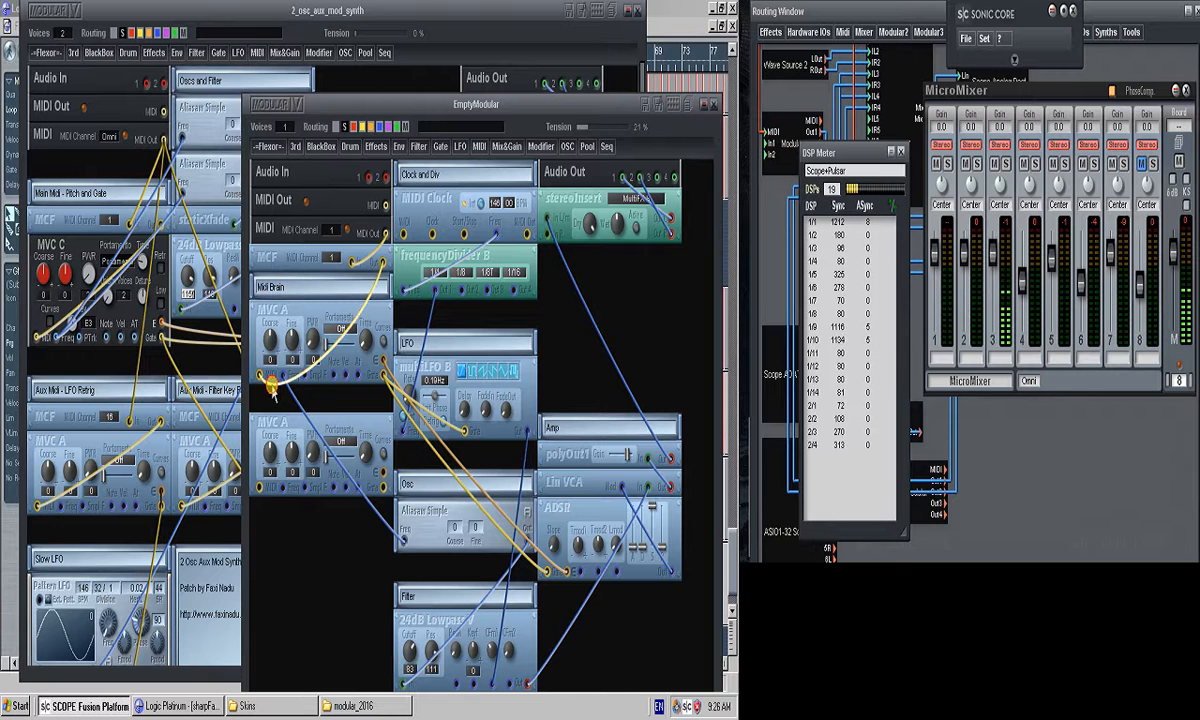
Place the MCF between the Midi Brain label and first MVC A, then stack a second MCF and Midi Brain label above the lower MVC A.
{"action": "left_click_drag", "start_coordinate": [274, 422], "coordinate": [273, 482]}
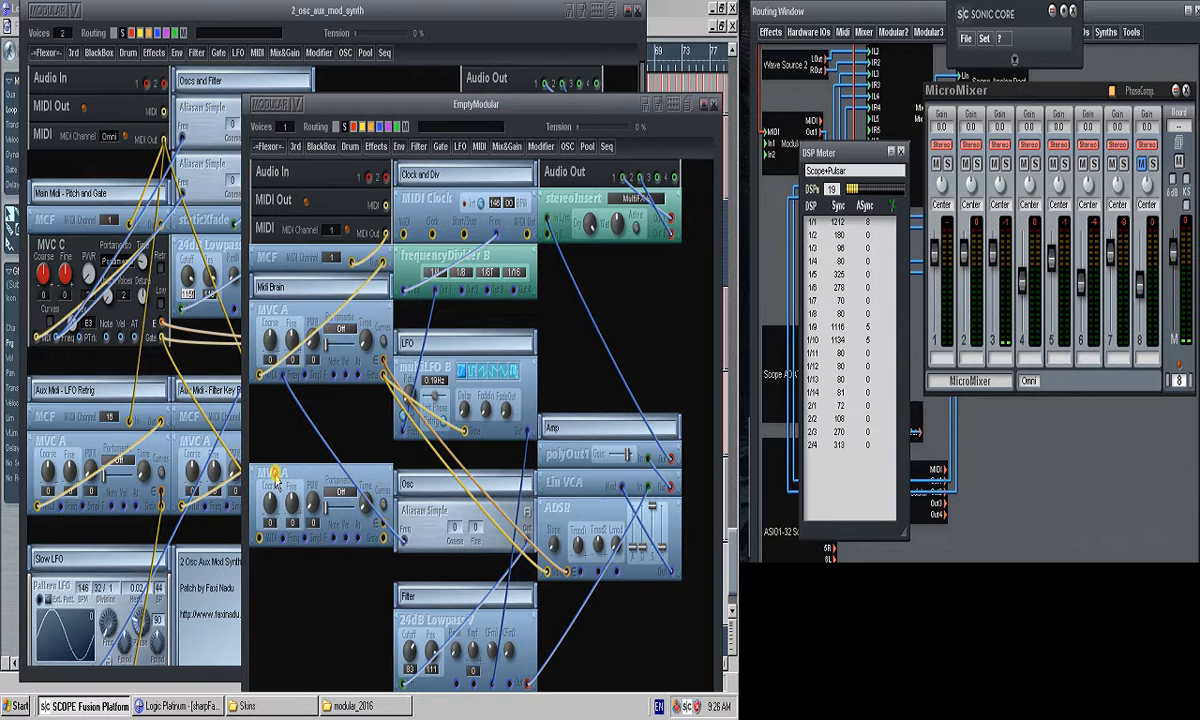
{"action": "left_click_drag", "start_coordinate": [283, 262], "coordinate": [283, 316]}
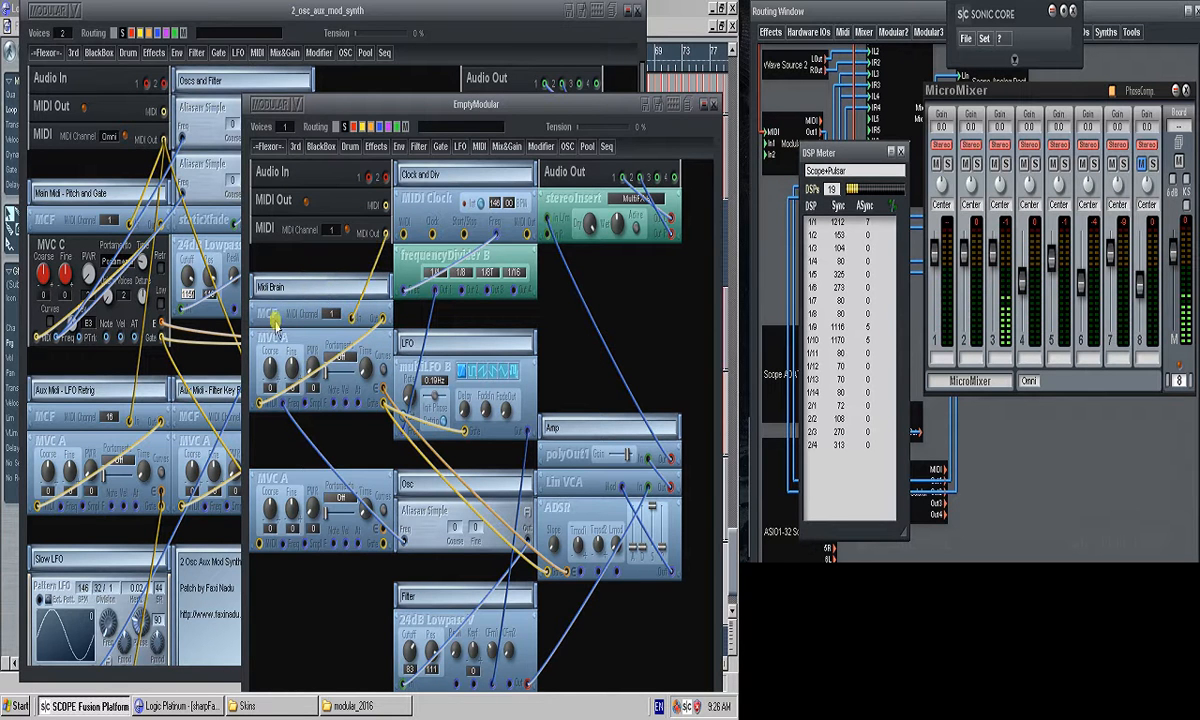
{"action": "left_click", "coordinate": [278, 457]}
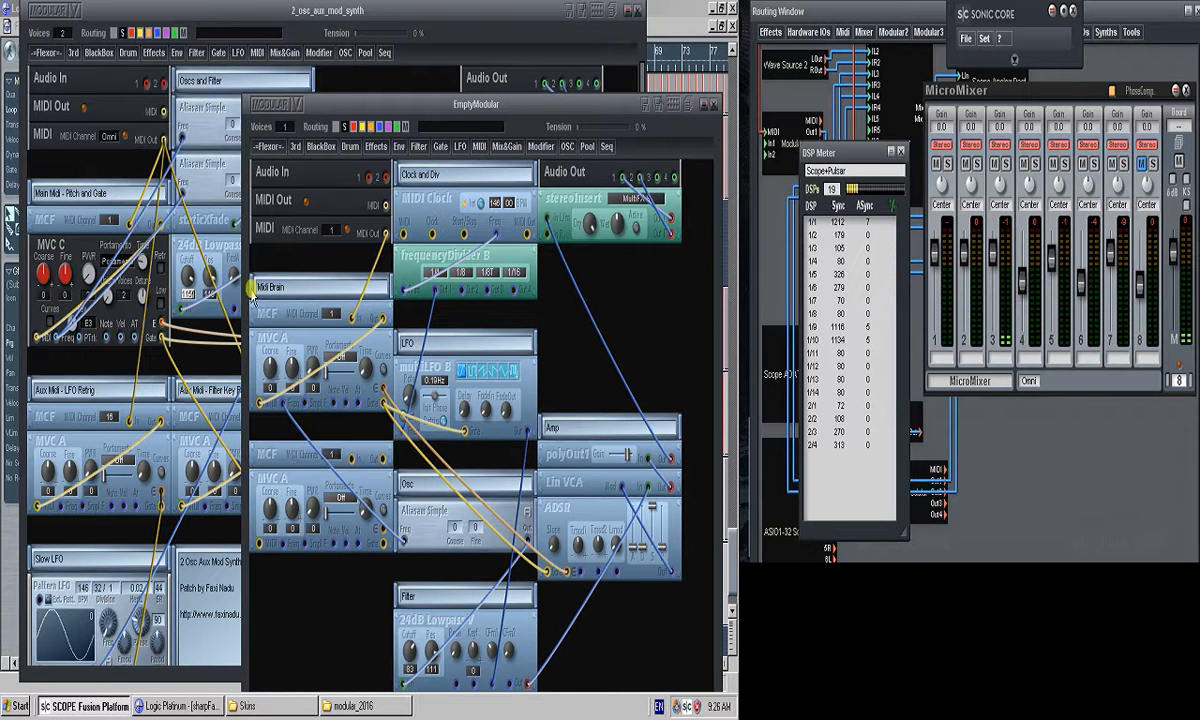
{"action": "left_click", "coordinate": [268, 444]}
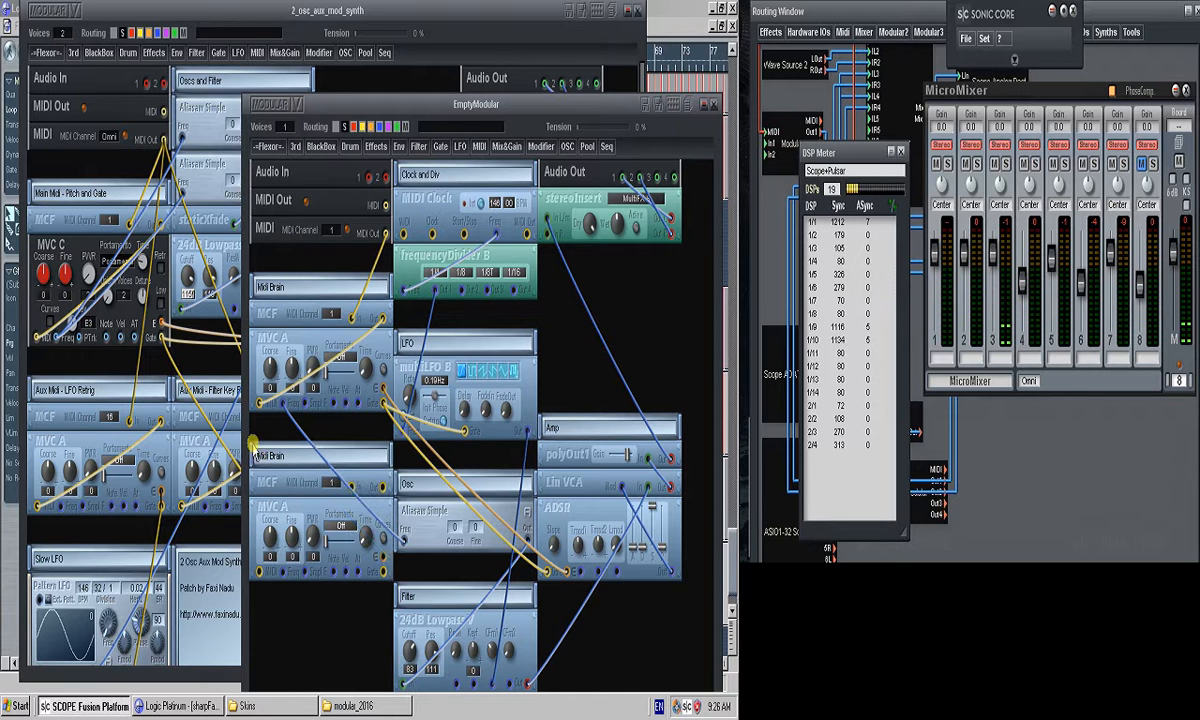
{"action": "left_click_drag", "start_coordinate": [253, 444], "coordinate": [257, 485]}
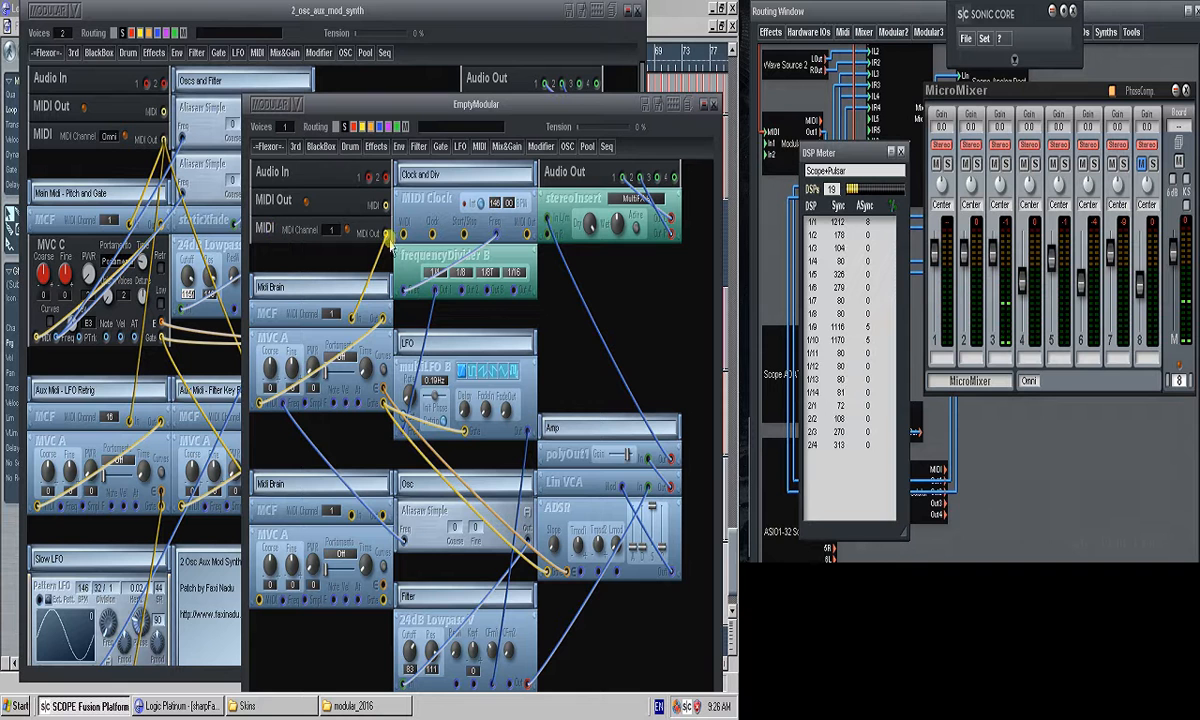
Wire the modular's MIDI Out through the lower MCF into the second MVC A, and set that MCF to channel 16.
{"action": "left_click_drag", "start_coordinate": [388, 236], "coordinate": [355, 514]}
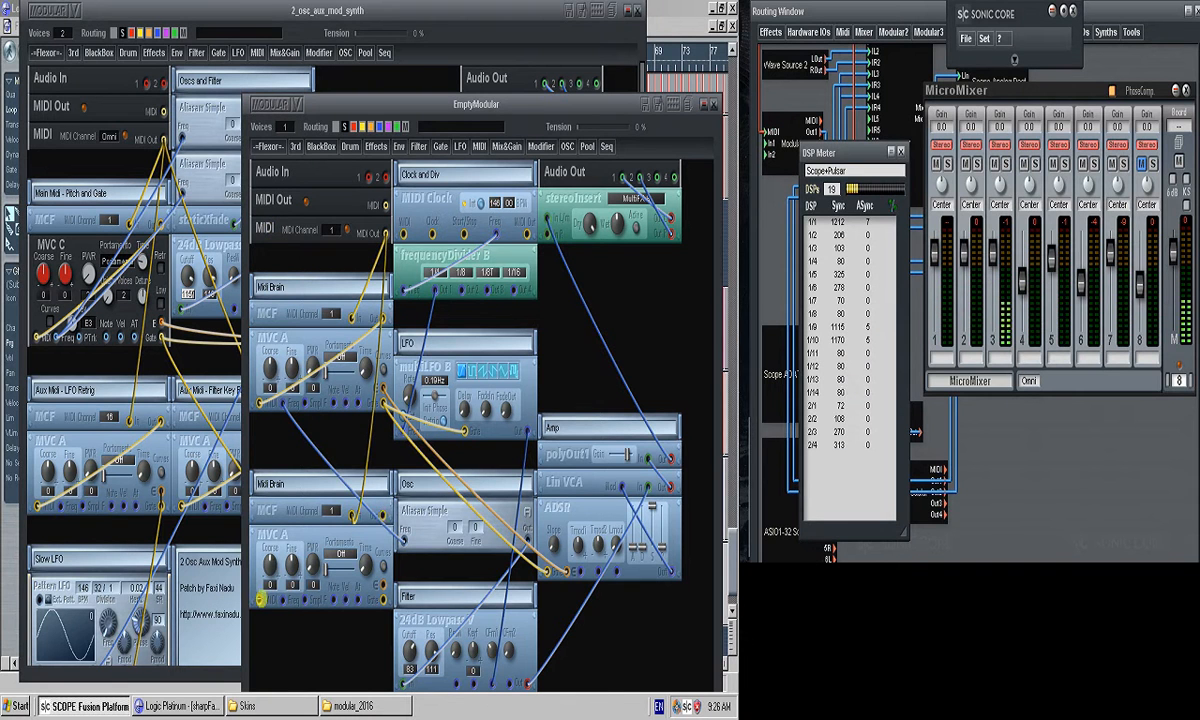
{"action": "left_click_drag", "start_coordinate": [261, 600], "coordinate": [373, 542]}
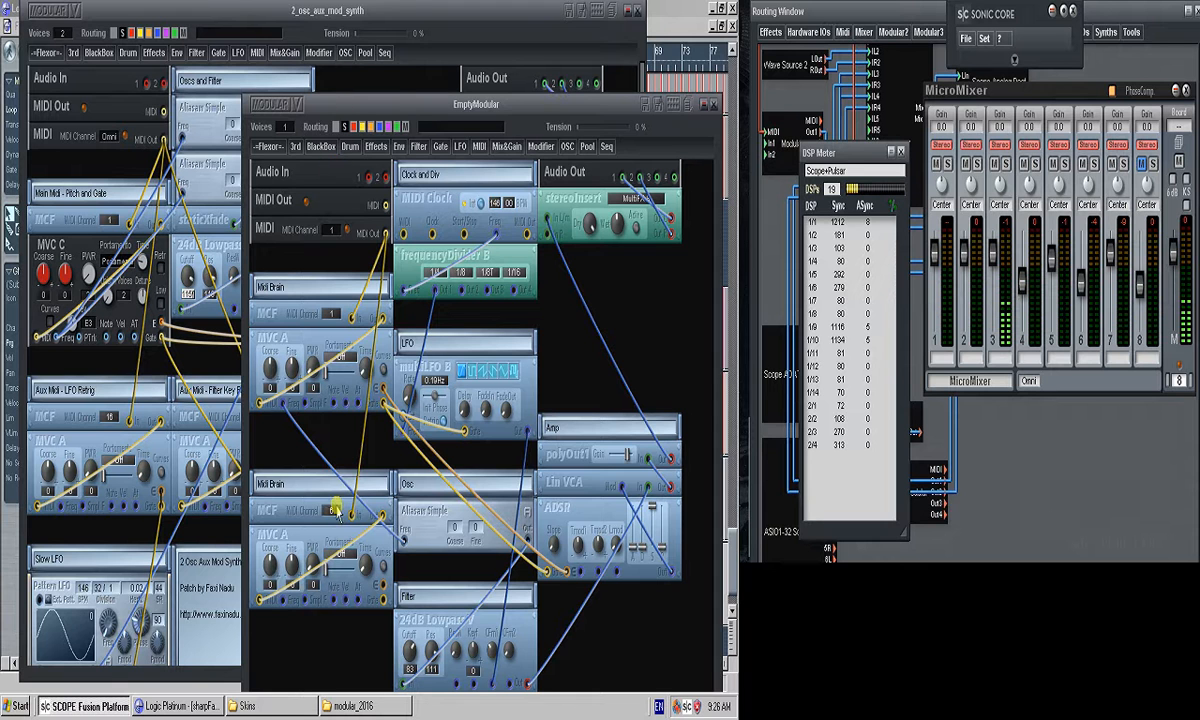
{"action": "left_click_drag", "start_coordinate": [336, 511], "coordinate": [338, 402]}
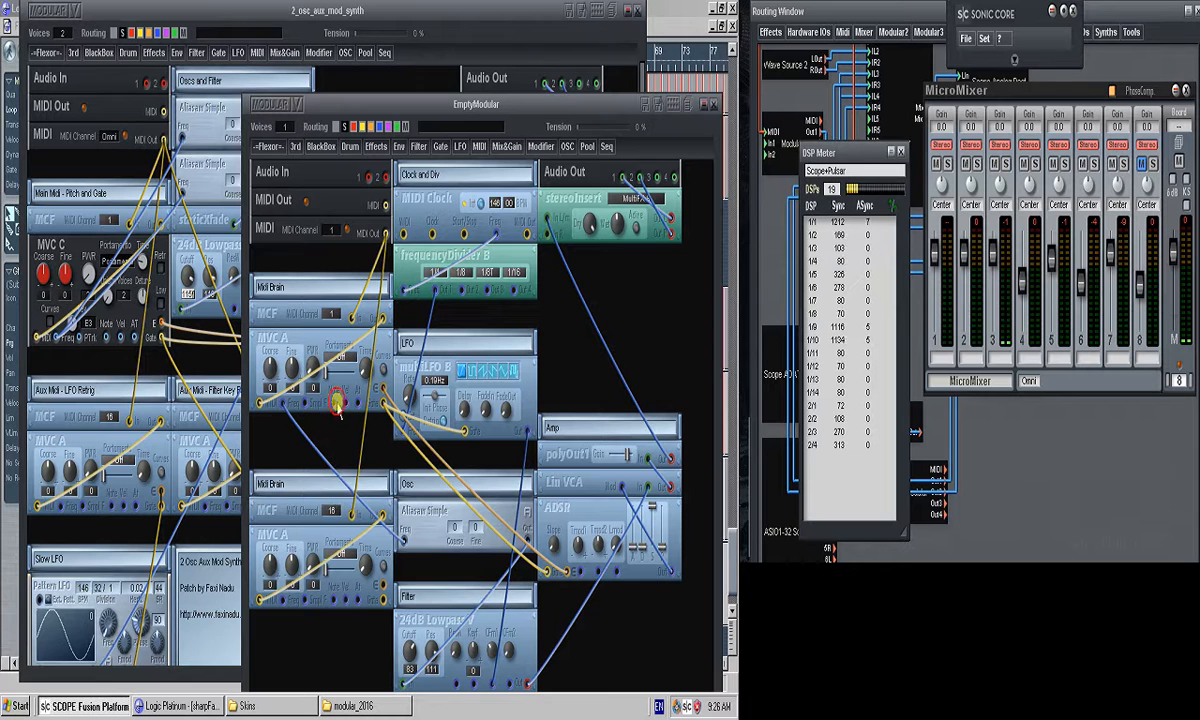
Set EmptyModular's MIDI input channel to Omni, and check the track channels in Logic Platinum before returning to SCOPE Fusion Platform.
{"action": "left_click", "coordinate": [275, 229]}
{"action": "mouse_move", "coordinate": [278, 234]}
{"action": "left_mouse_down"}
{"action": "mouse_move", "coordinate": [269, 229]}
{"action": "mouse_move", "coordinate": [347, 8]}
{"action": "mouse_move", "coordinate": [343, 221]}
{"action": "left_mouse_up"}
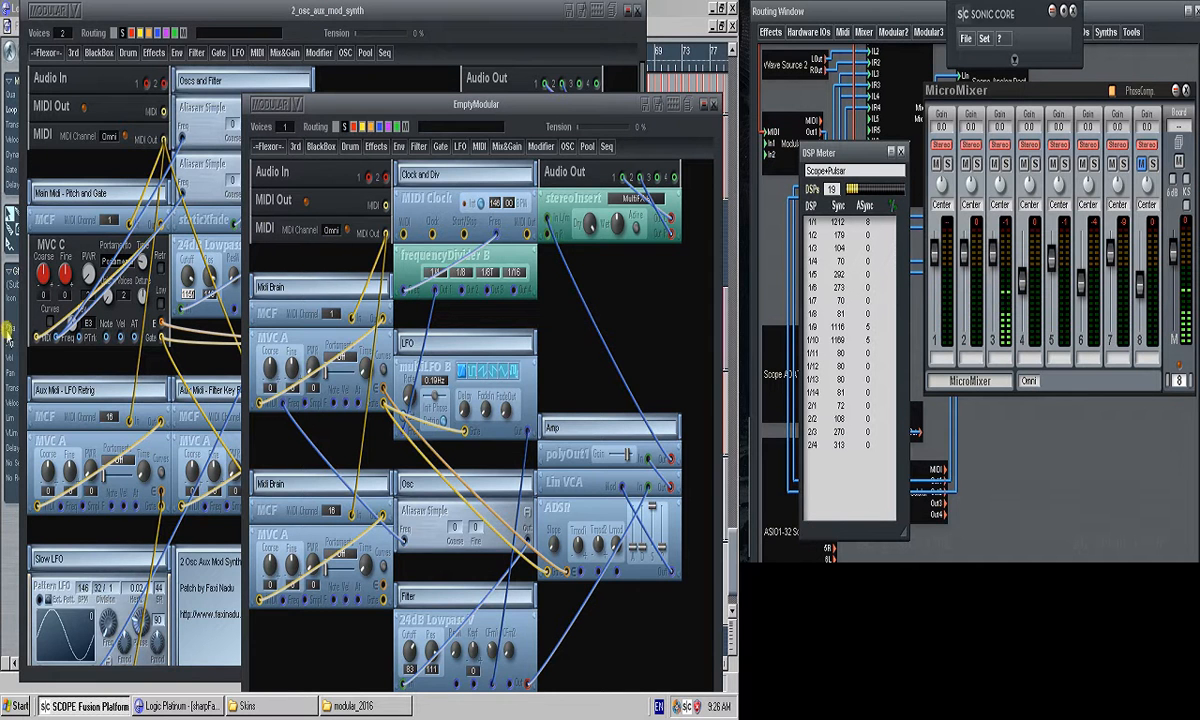
{"action": "left_click", "coordinate": [5, 510]}
{"action": "left_click", "coordinate": [108, 708]}
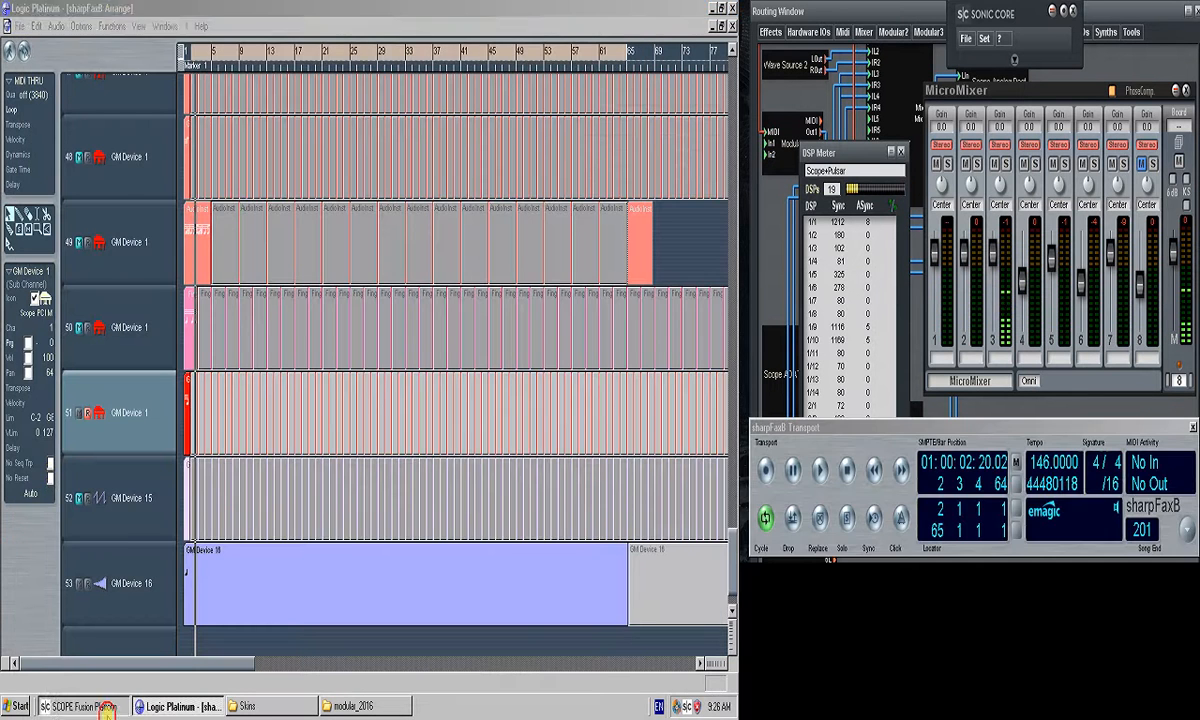
{"action": "left_click_drag", "start_coordinate": [290, 237], "coordinate": [333, 236]}
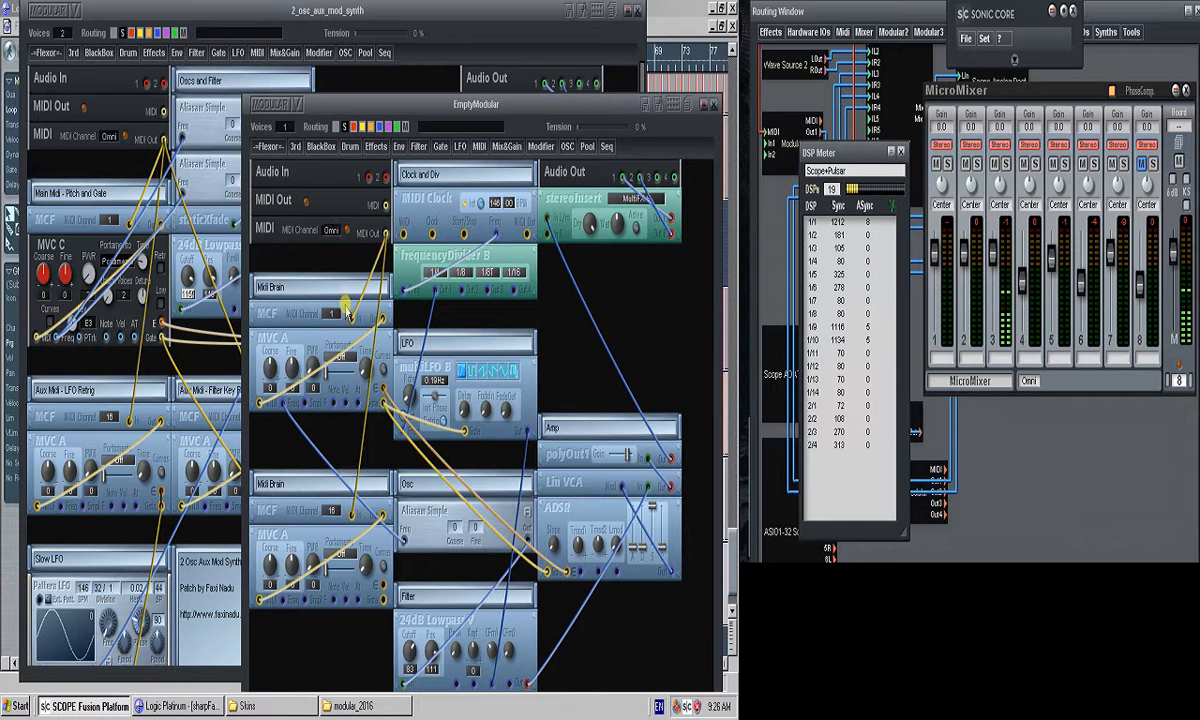
{"action": "left_click", "coordinate": [291, 506]}
{"action": "left_click_drag", "start_coordinate": [333, 231], "coordinate": [336, 270]}
{"action": "left_click_drag", "start_coordinate": [325, 240], "coordinate": [335, 110]}
{"action": "left_click_drag", "start_coordinate": [333, 318], "coordinate": [320, 505]}
Disconnect the first MVC A's gate from multiLFO B and connect the second MVC A's gate output to multiLFO B's gate input instead.
{"action": "left_click_drag", "start_coordinate": [385, 388], "coordinate": [409, 421]}
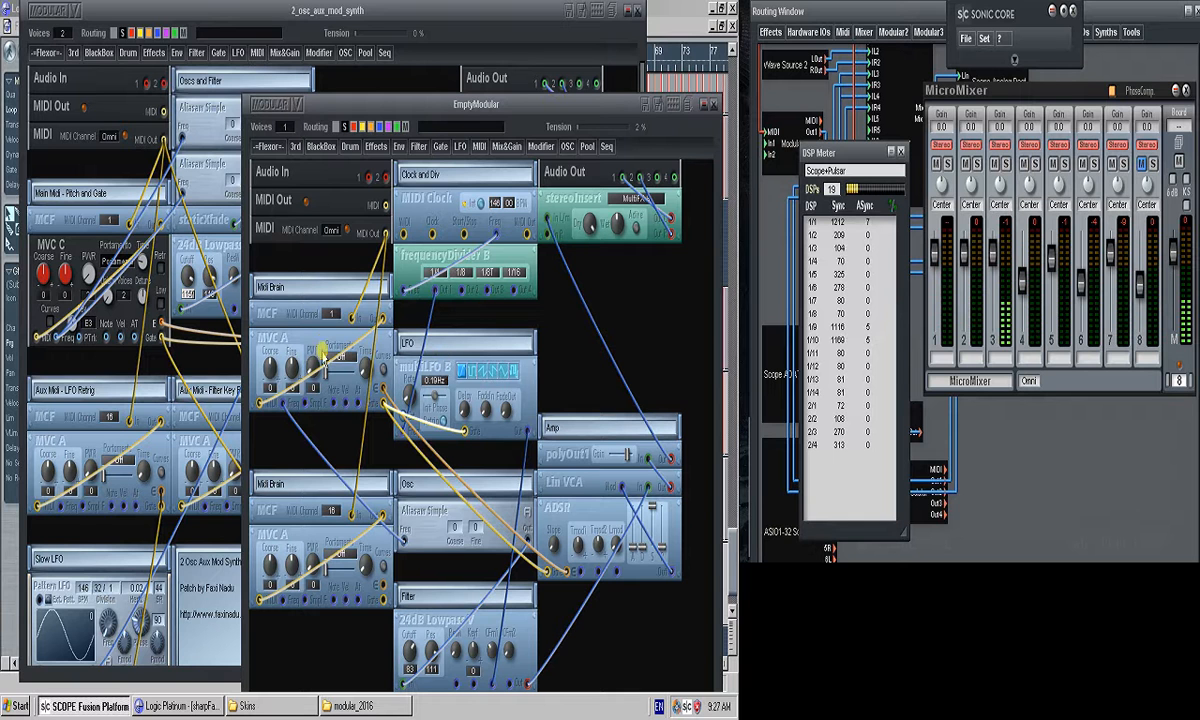
{"action": "left_click_drag", "start_coordinate": [384, 400], "coordinate": [384, 601]}
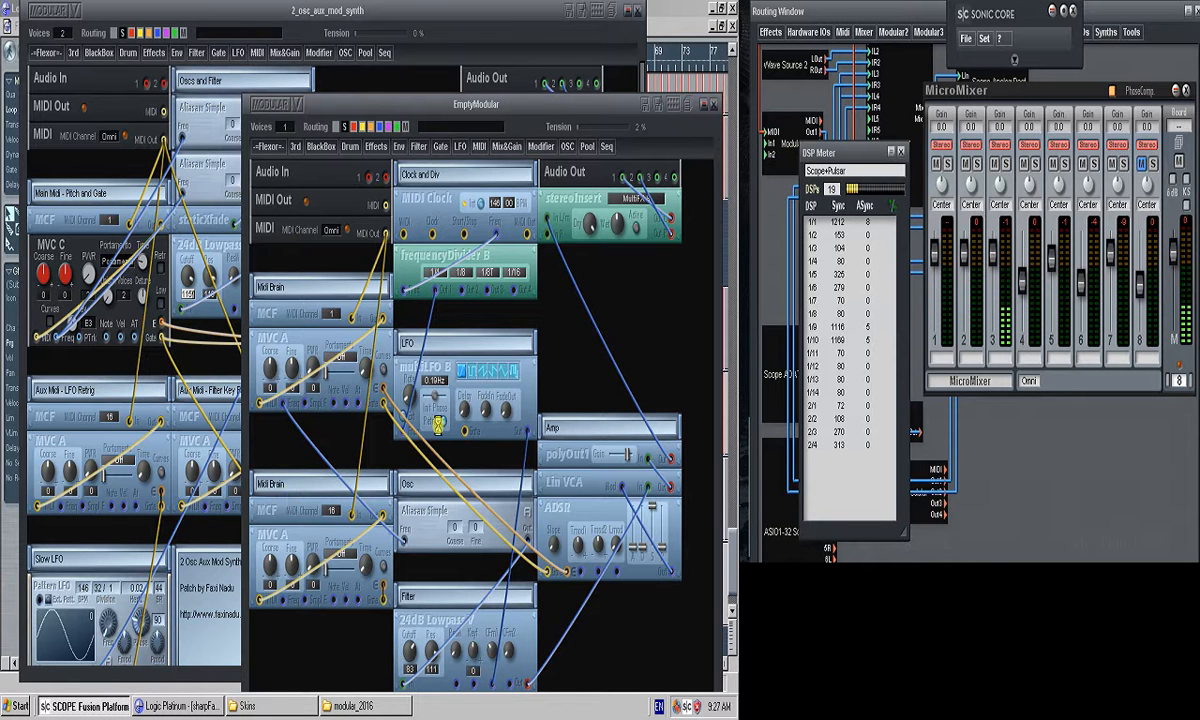
{"action": "left_click_drag", "start_coordinate": [437, 425], "coordinate": [464, 432]}
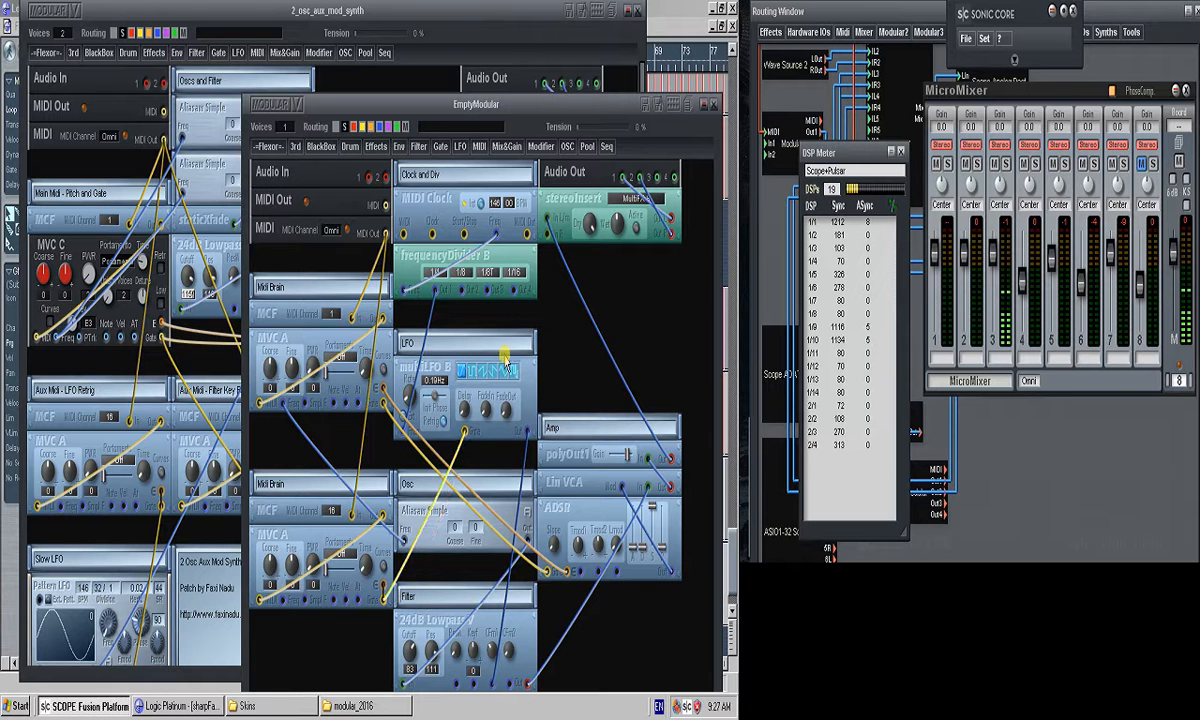
Switch to Logic Platinum, select track 53's long GM Device 16 part, and set the cycle range from bar 1 to bar 65.
{"action": "left_click", "coordinate": [659, 8]}
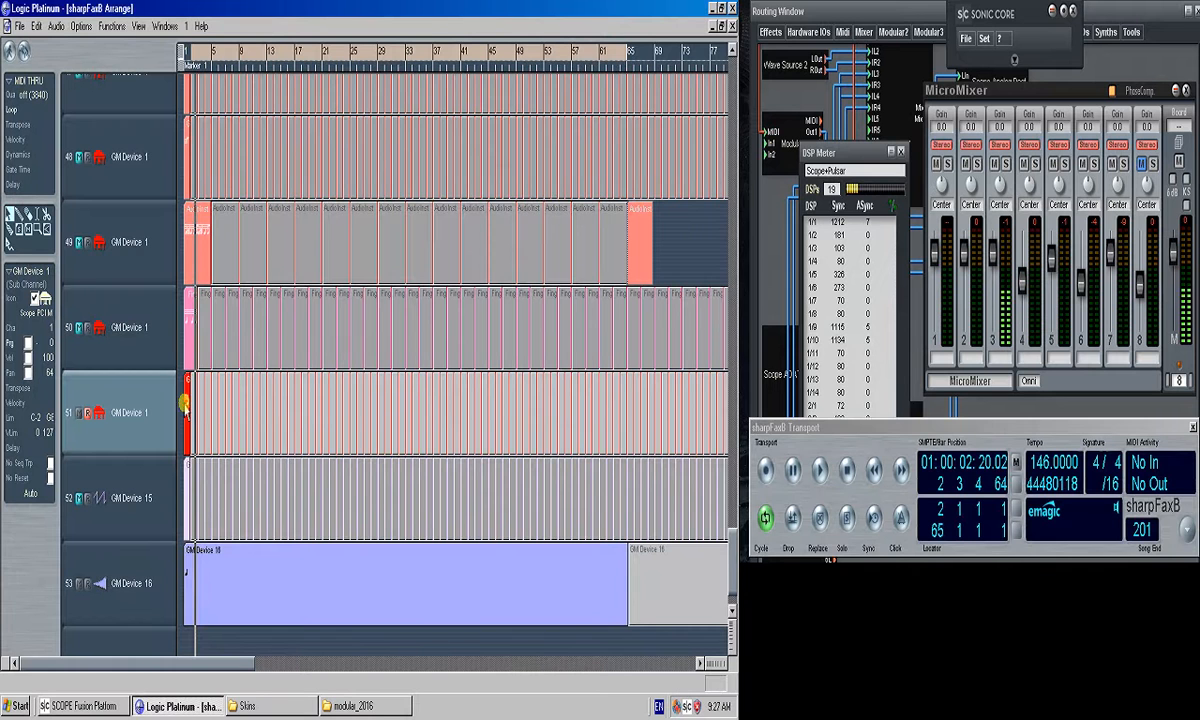
{"action": "left_click", "coordinate": [187, 390]}
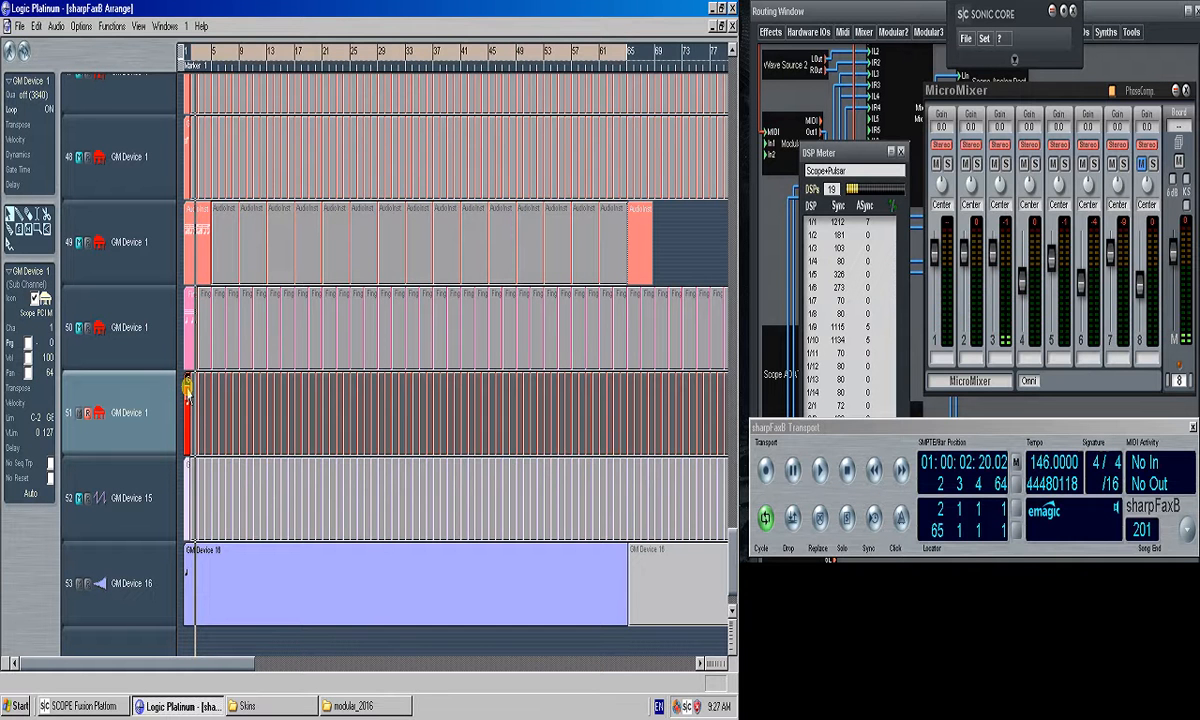
{"action": "left_click", "coordinate": [200, 575]}
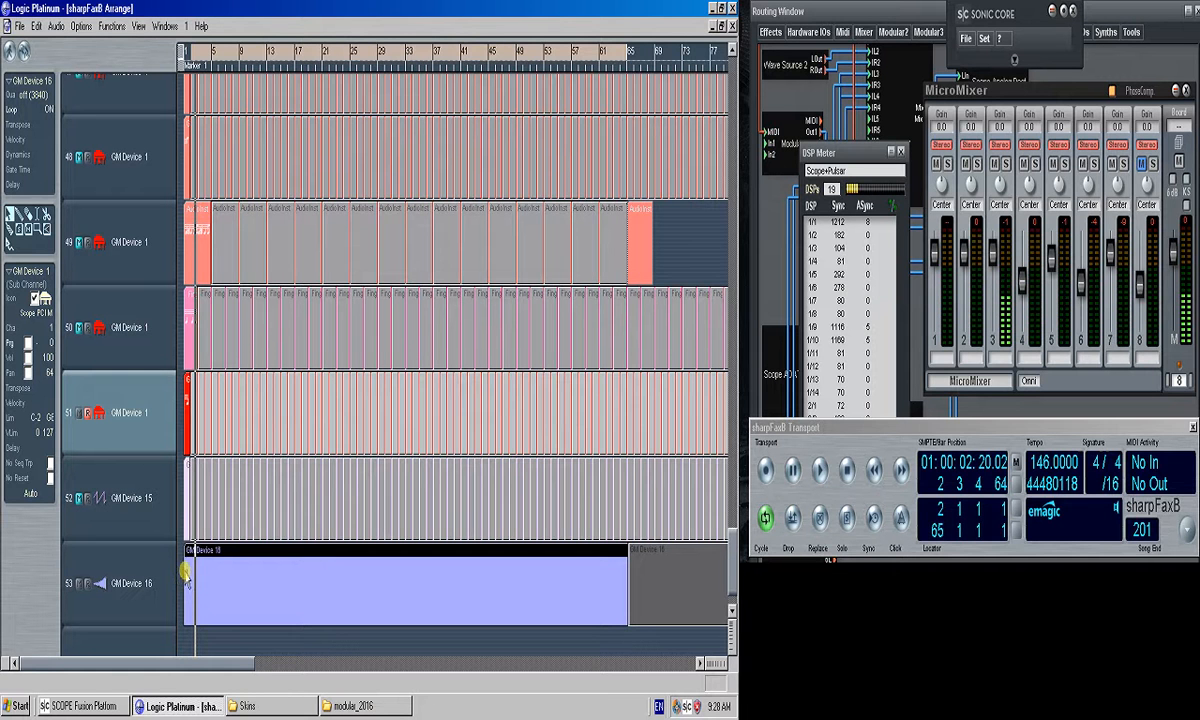
{"action": "left_click", "coordinate": [186, 53]}
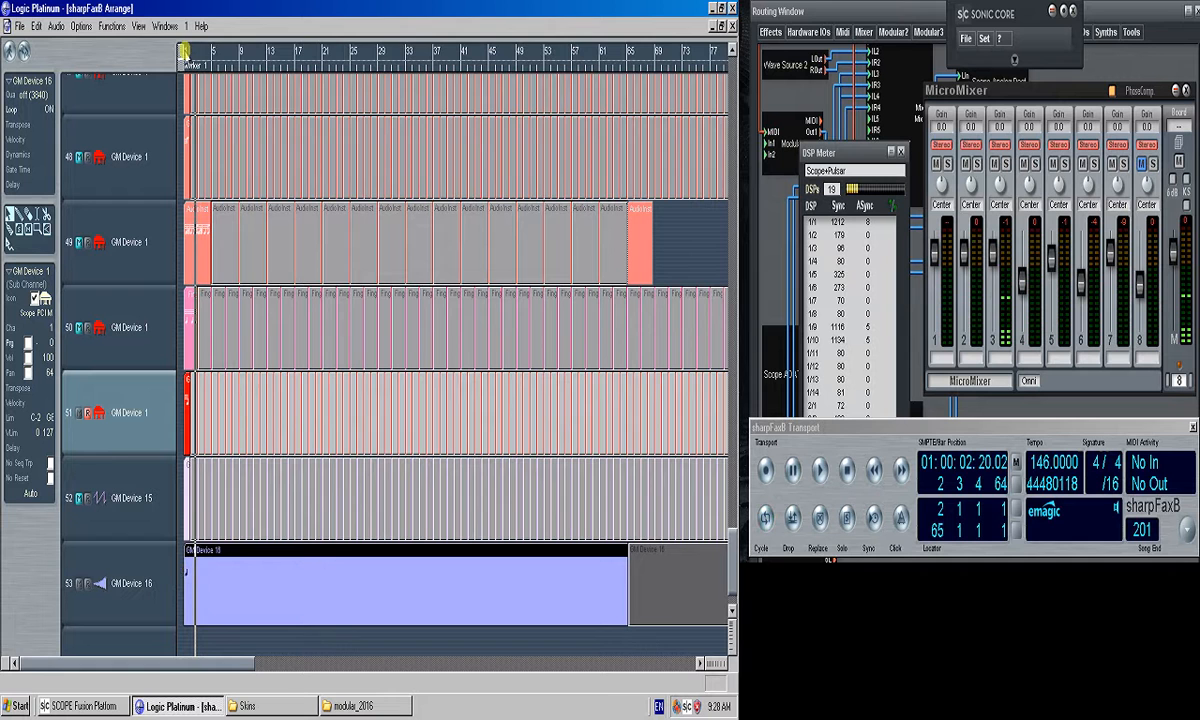
{"action": "left_click_drag", "start_coordinate": [184, 52], "coordinate": [597, 182]}
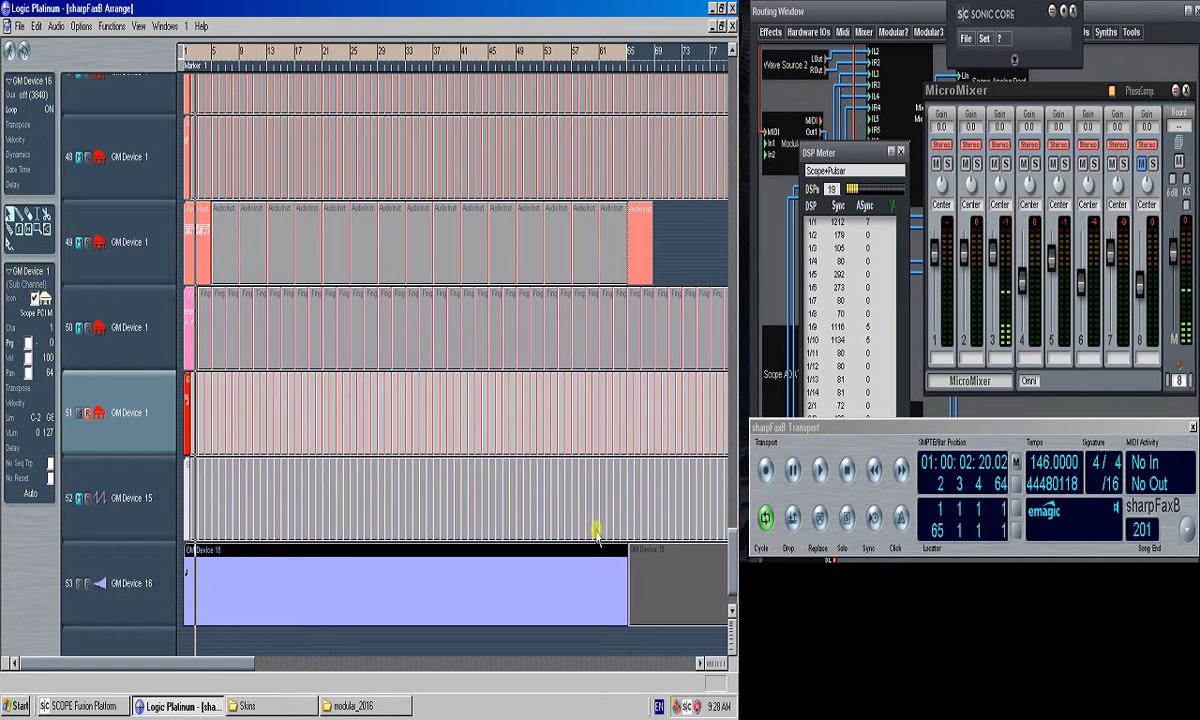
Place the playhead in bar 64 near the cycle's end, glance at EmptyModular's patch, and start playback in Logic Platinum.
{"action": "left_click", "coordinate": [624, 60]}
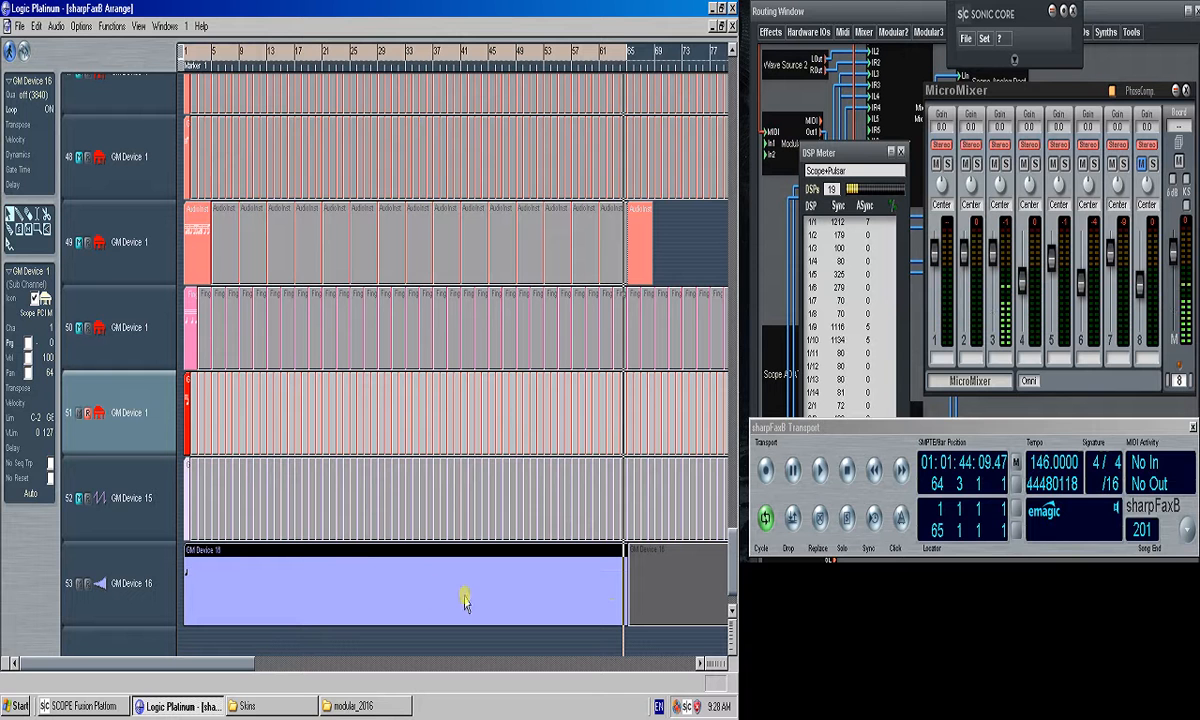
{"action": "left_click", "coordinate": [109, 708]}
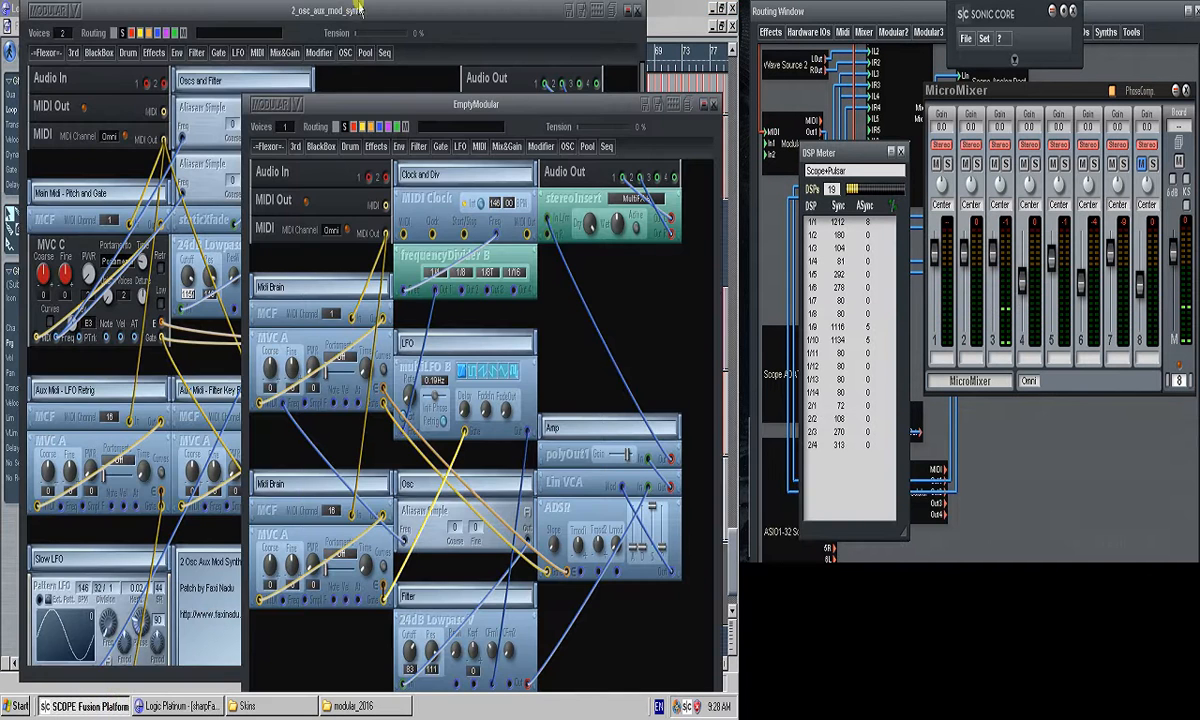
{"action": "left_click", "coordinate": [666, 9]}
{"action": "key", "text": "space"}
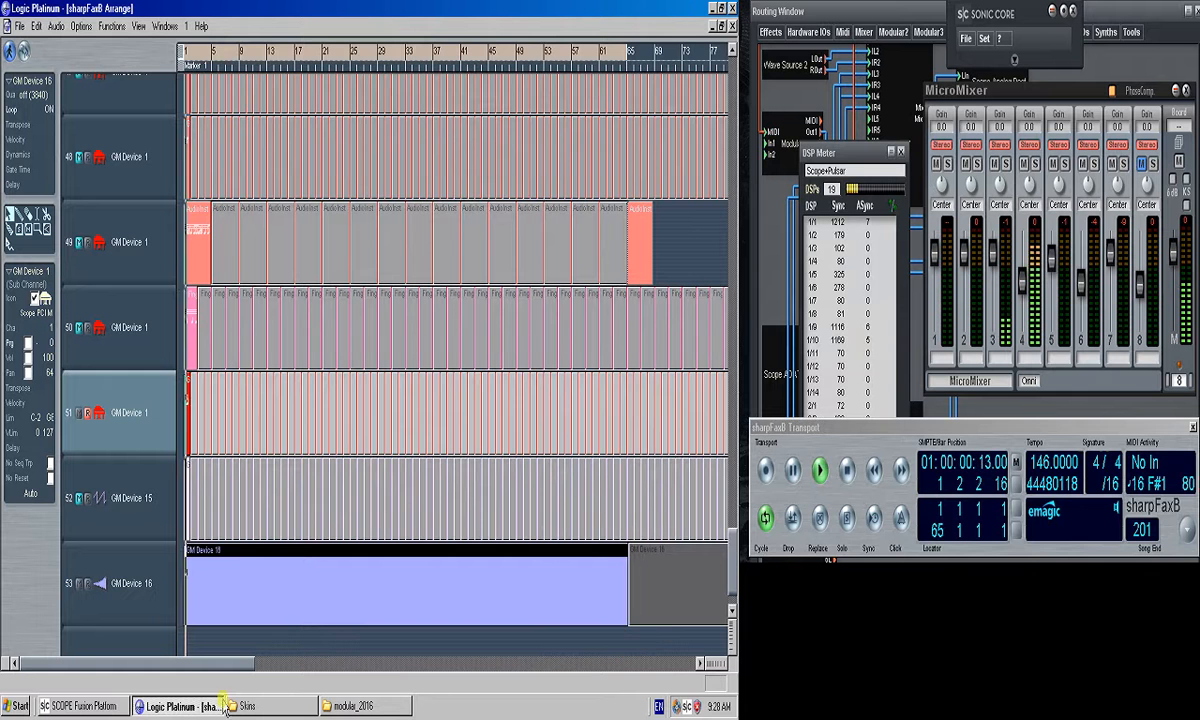
Switch to SCOPE Fusion Platform, set multiLFO B's rate to 0.01 Hz, and raise the 24dB Lowpass V's cutoff during playback.
{"action": "left_click", "coordinate": [107, 708]}
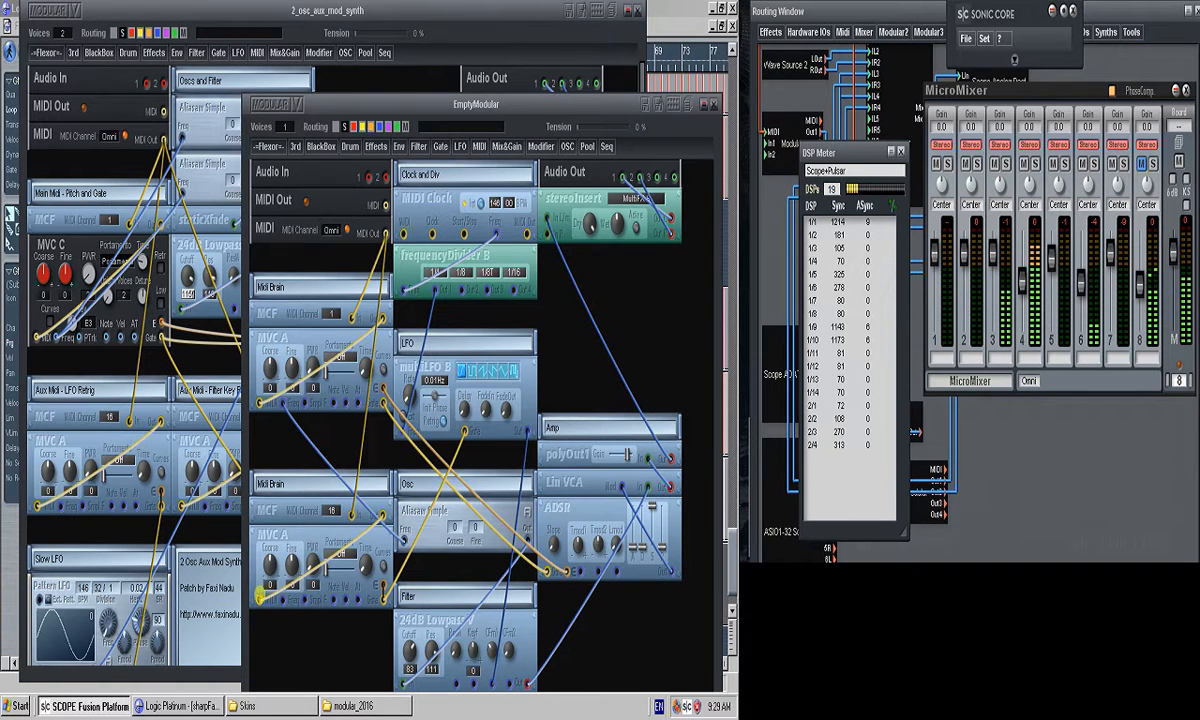
{"action": "left_click_drag", "start_coordinate": [411, 645], "coordinate": [425, 637]}
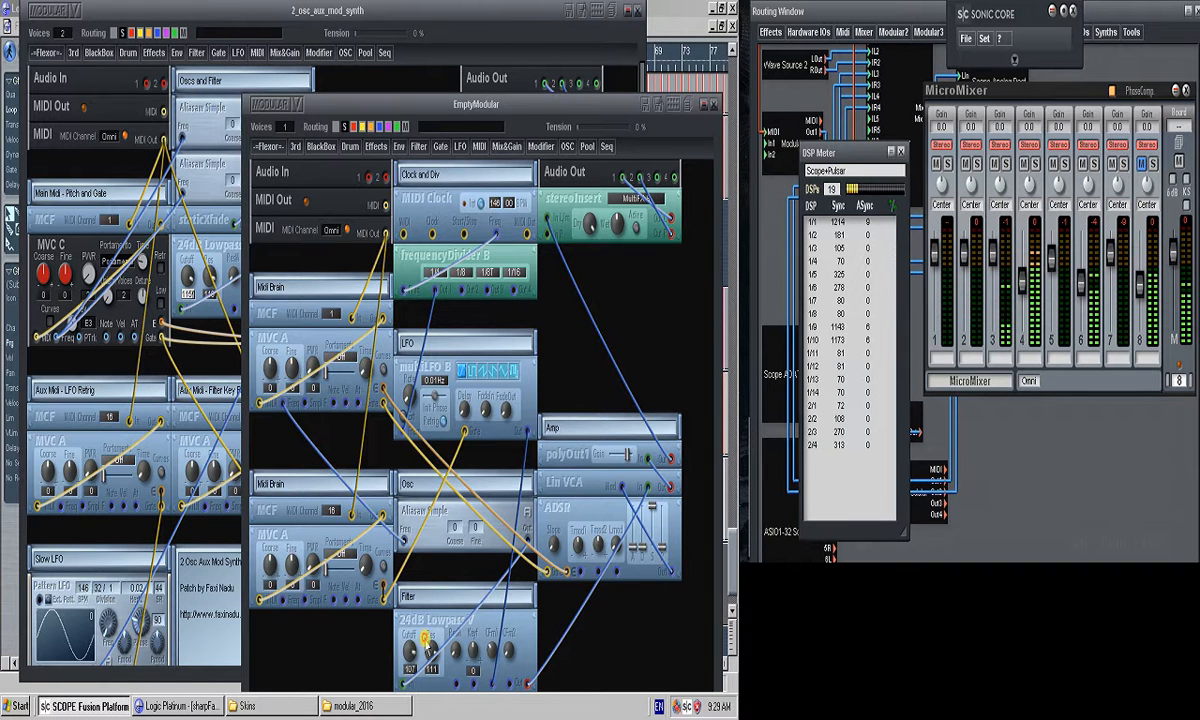
Switch to Logic Platinum, stop playback, and briefly play the beginning of the cycle.
{"action": "left_click", "coordinate": [652, 9]}
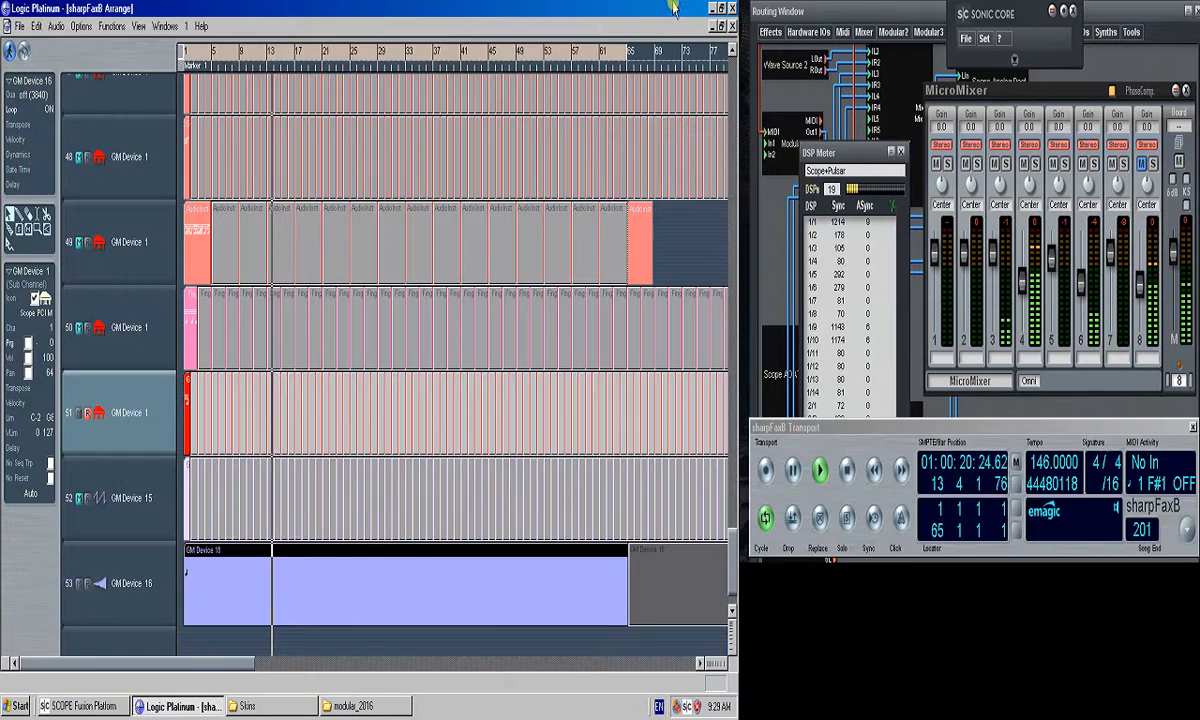
{"action": "key", "text": "space"}
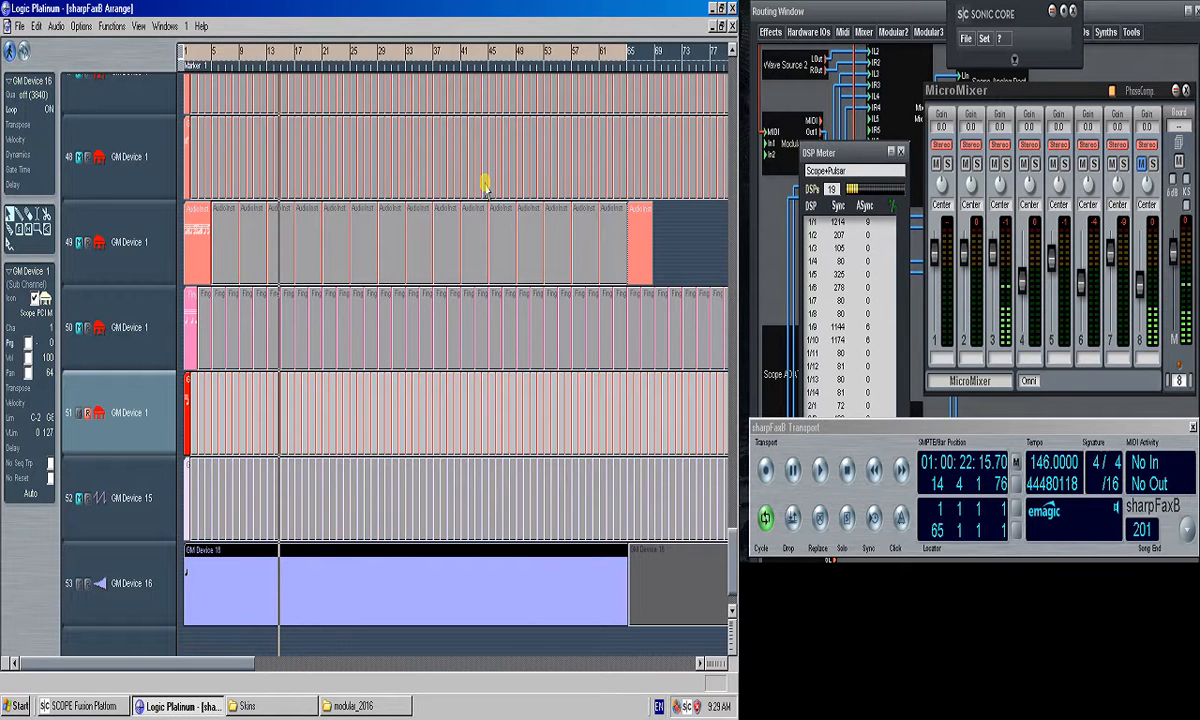
{"action": "key", "text": "space"}
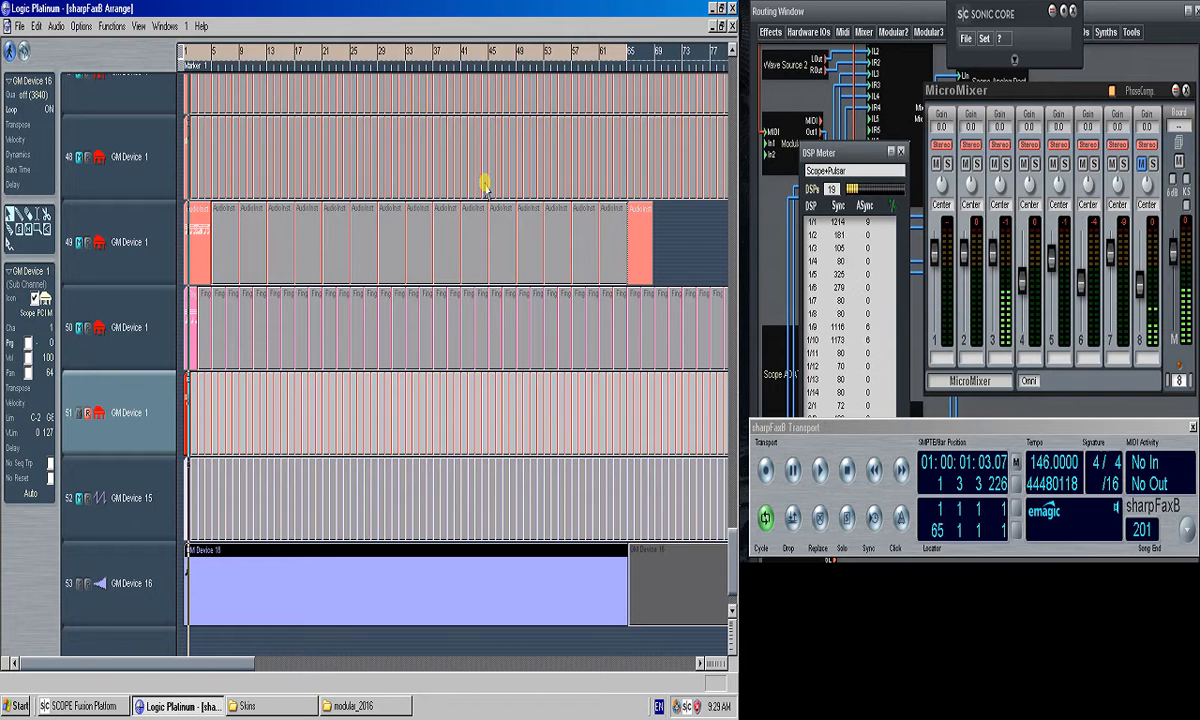
Start playback in Logic Platinum, switch to SCOPE Fusion Platform, and lower the 24dB Lowpass V's cutoff to 68.
{"action": "key", "text": "space"}
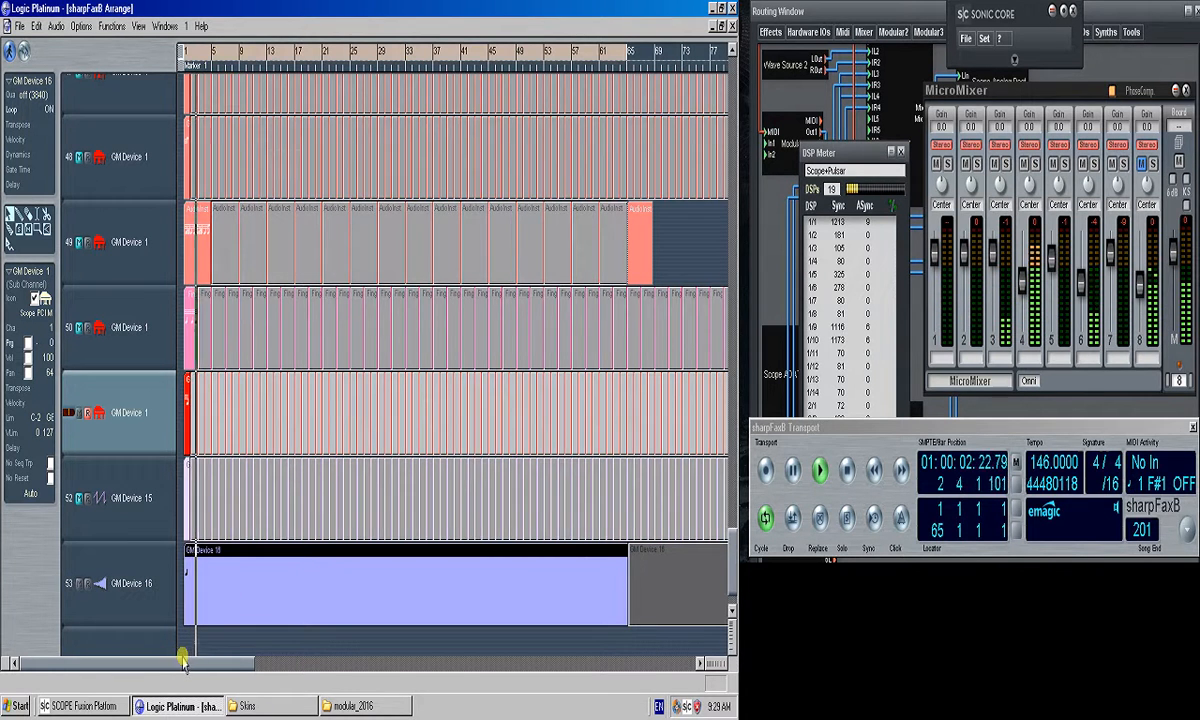
{"action": "left_click", "coordinate": [126, 706]}
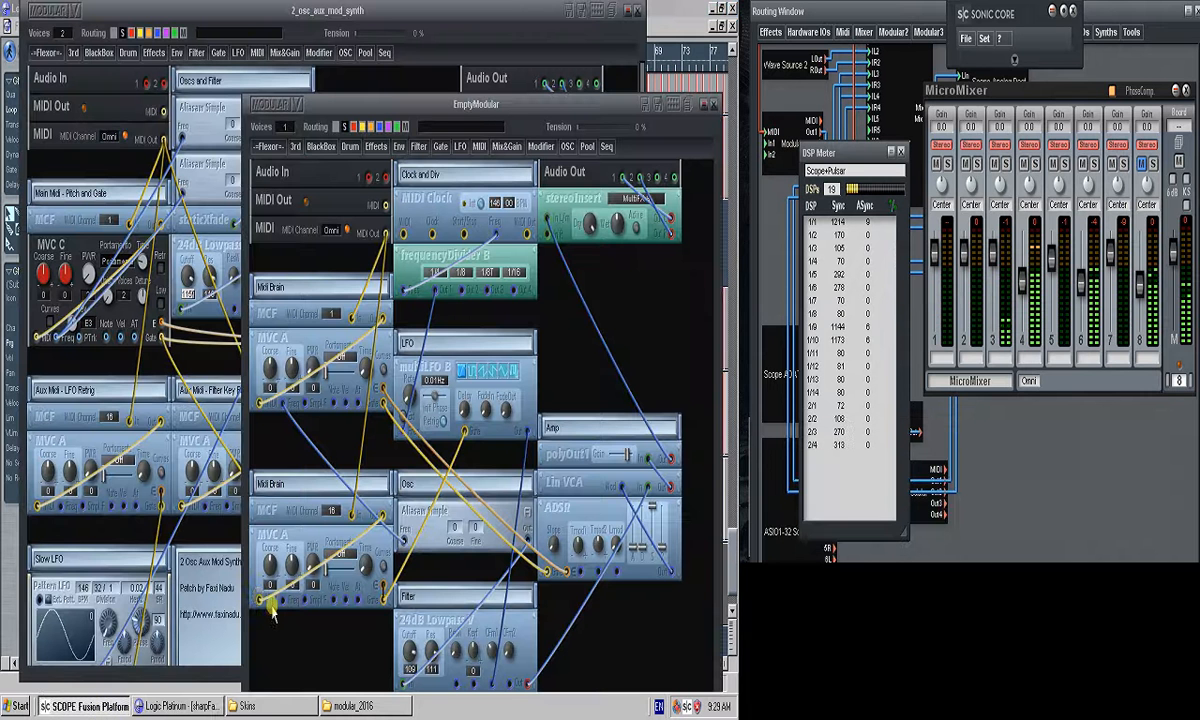
{"action": "left_click_drag", "start_coordinate": [411, 652], "coordinate": [428, 595]}
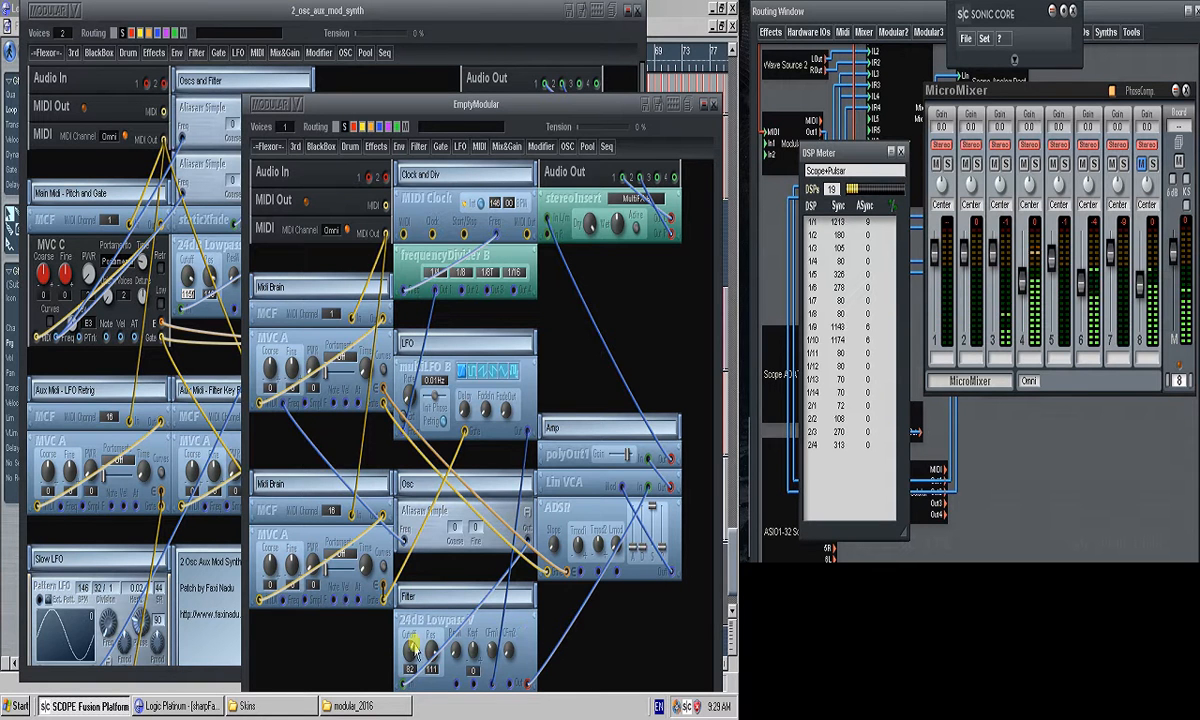
{"action": "left_click_drag", "start_coordinate": [410, 653], "coordinate": [405, 600]}
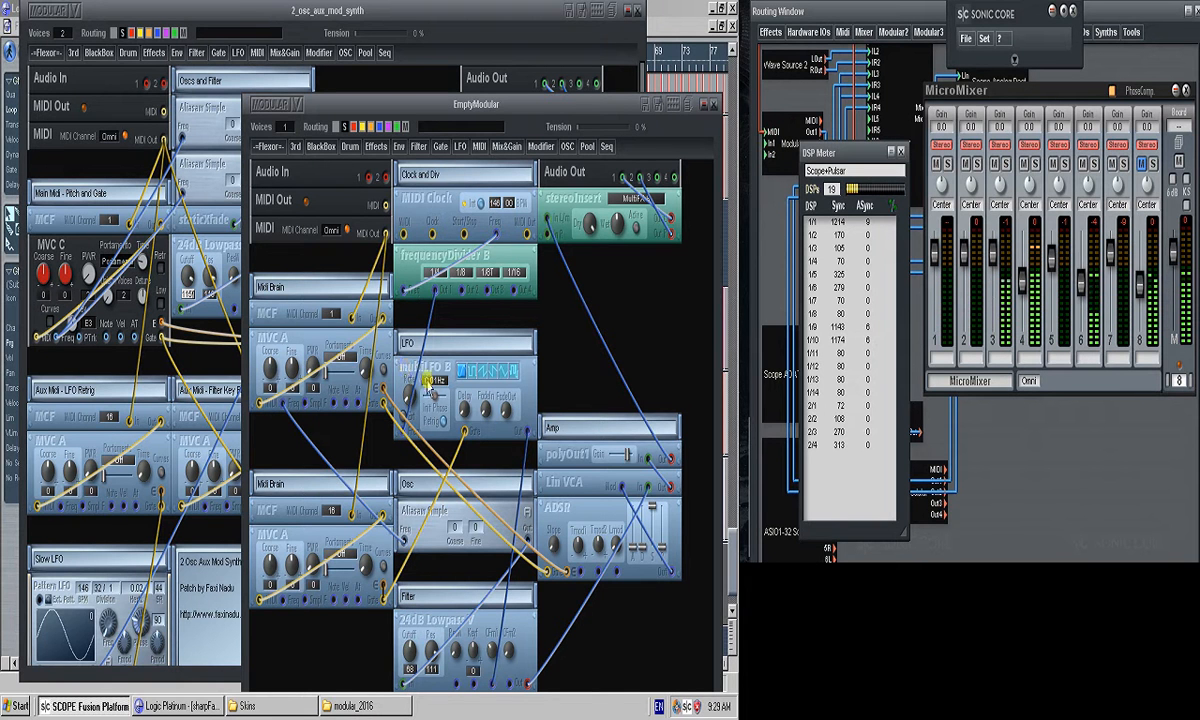
{"action": "left_click_drag", "start_coordinate": [430, 384], "coordinate": [432, 391]}
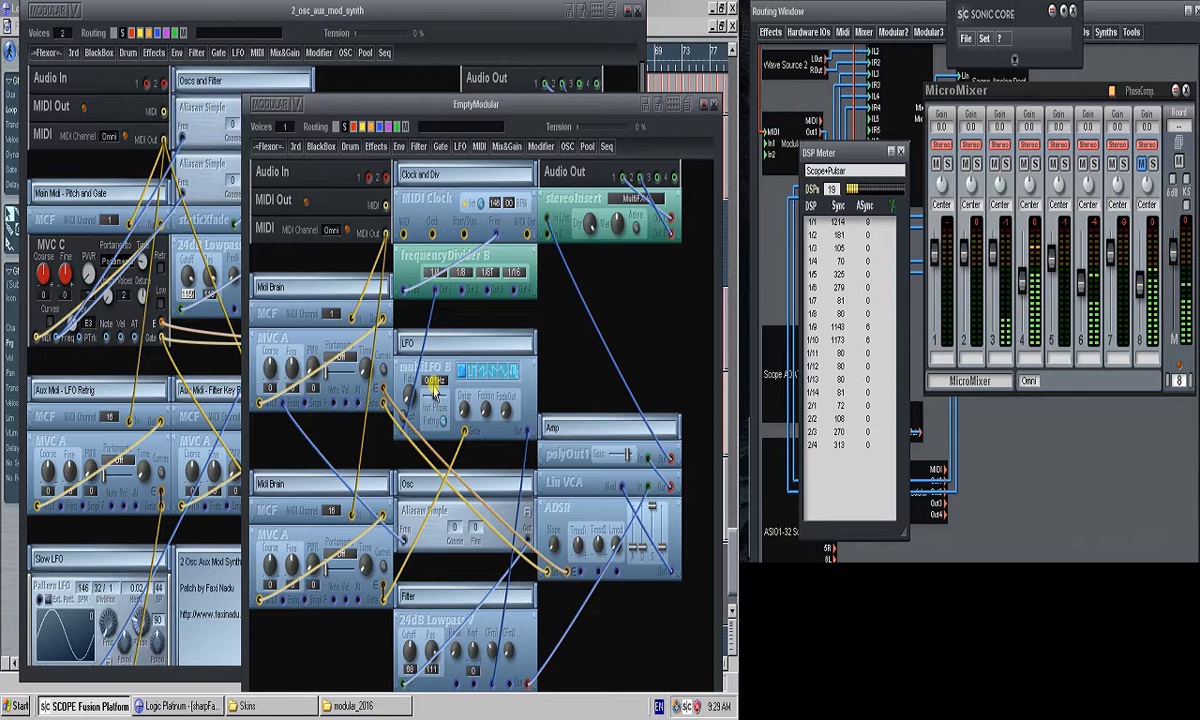
Check the playback position in Logic Platinum against the EmptyModular patch, stop playback, and return to SCOPE Fusion Platform.
{"action": "left_click", "coordinate": [188, 706]}
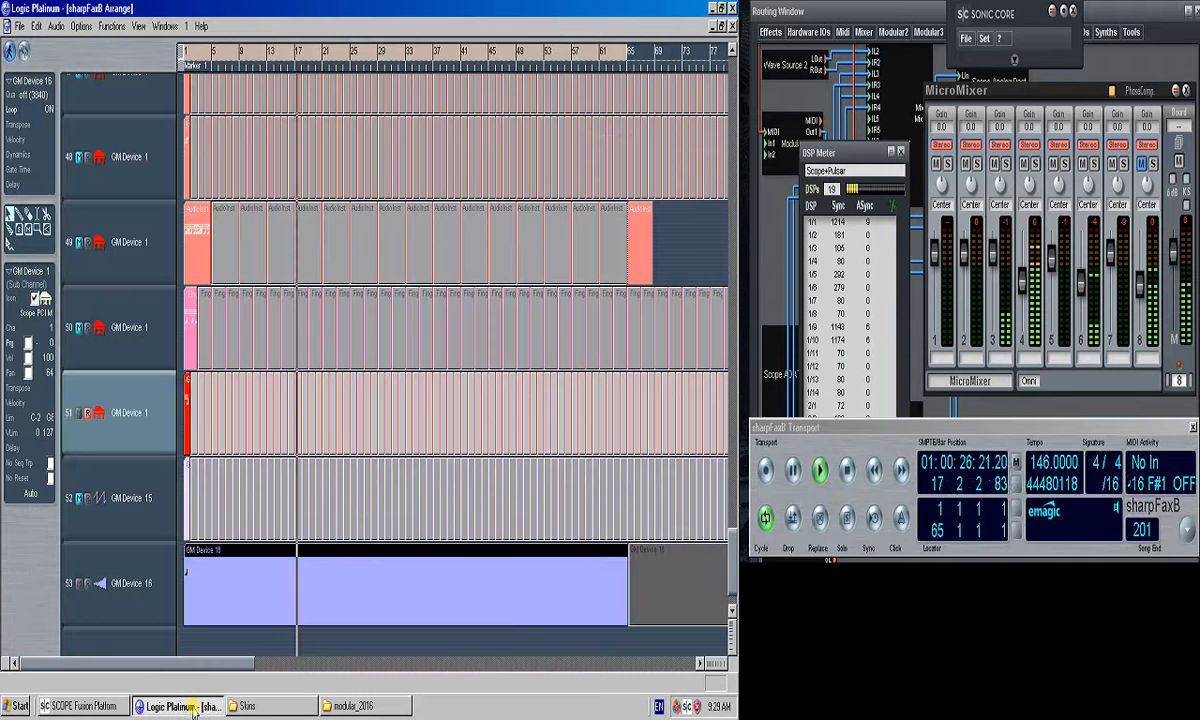
{"action": "left_click", "coordinate": [117, 706]}
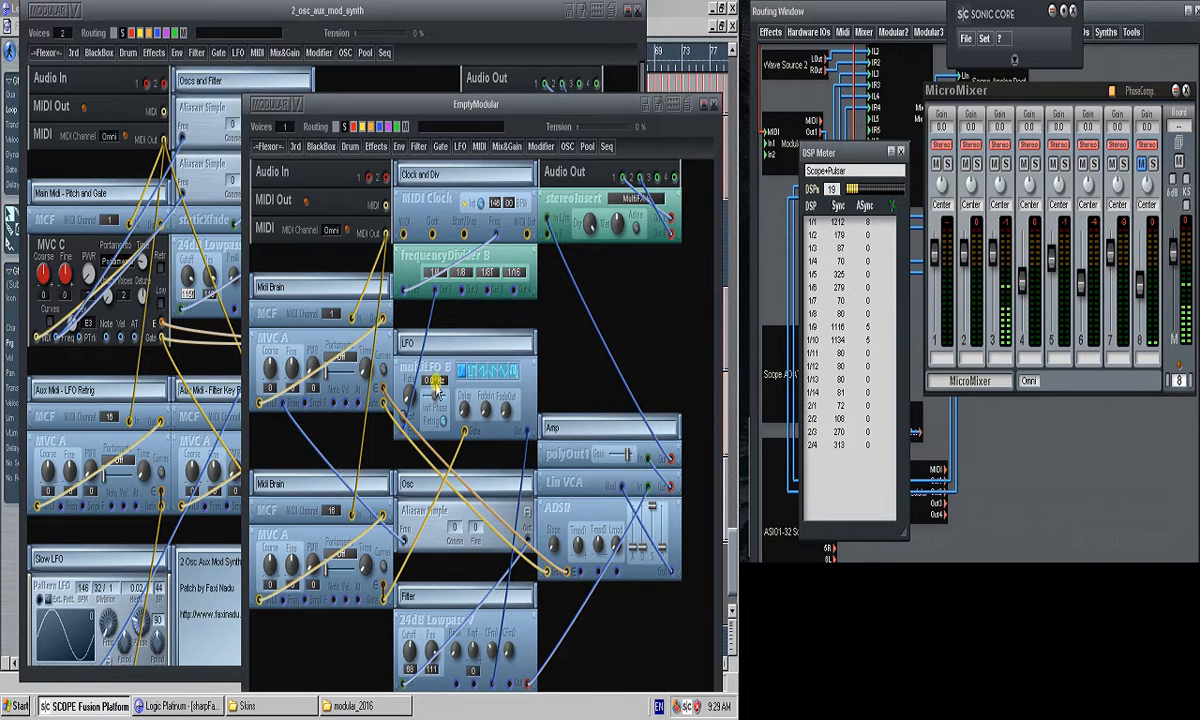
{"action": "left_click", "coordinate": [14, 556]}
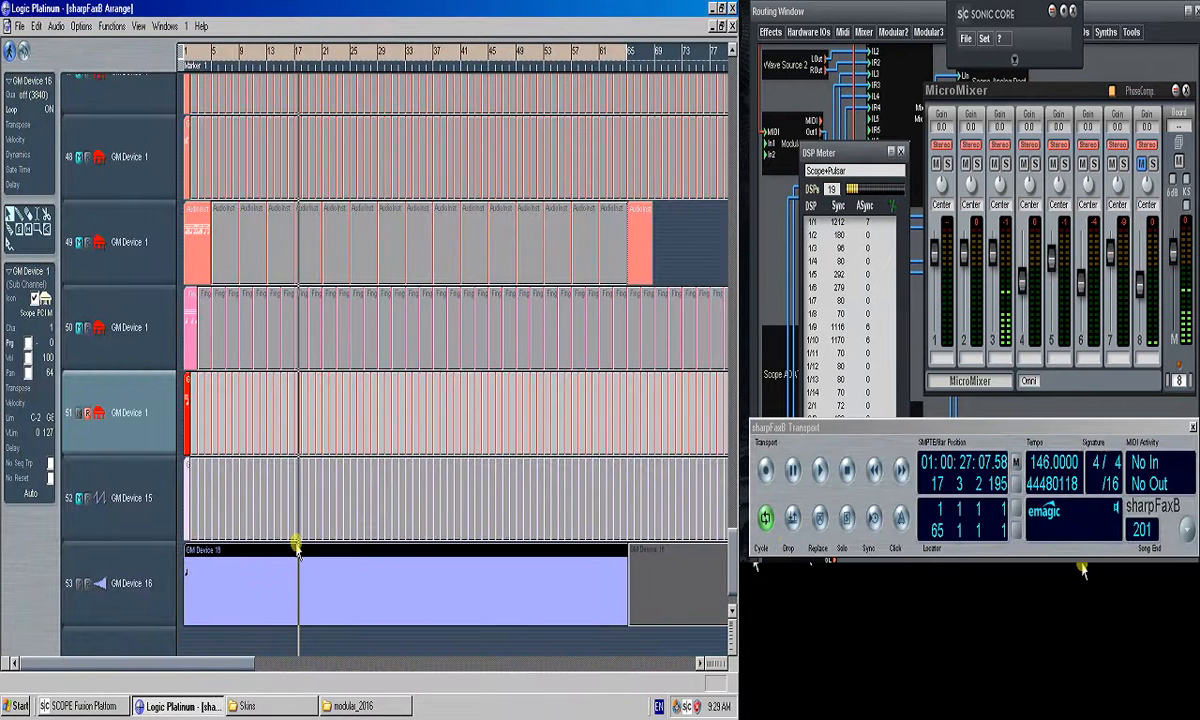
{"action": "left_click", "coordinate": [48, 708]}
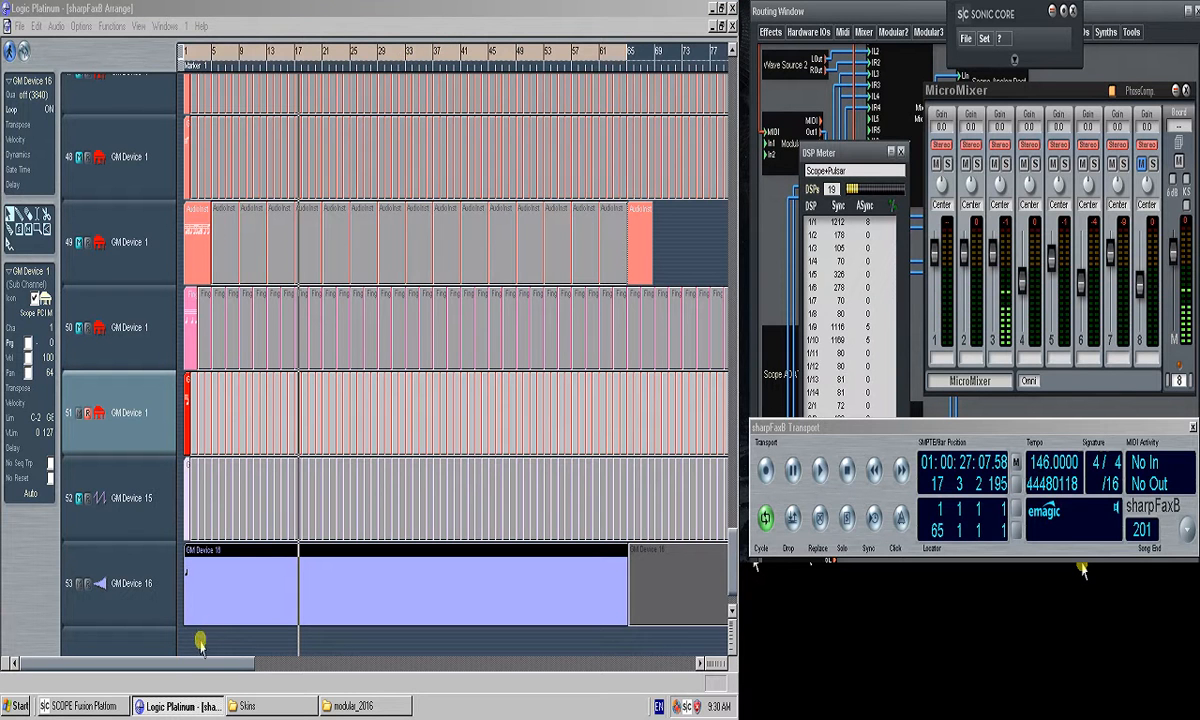
{"action": "left_click", "coordinate": [121, 708]}
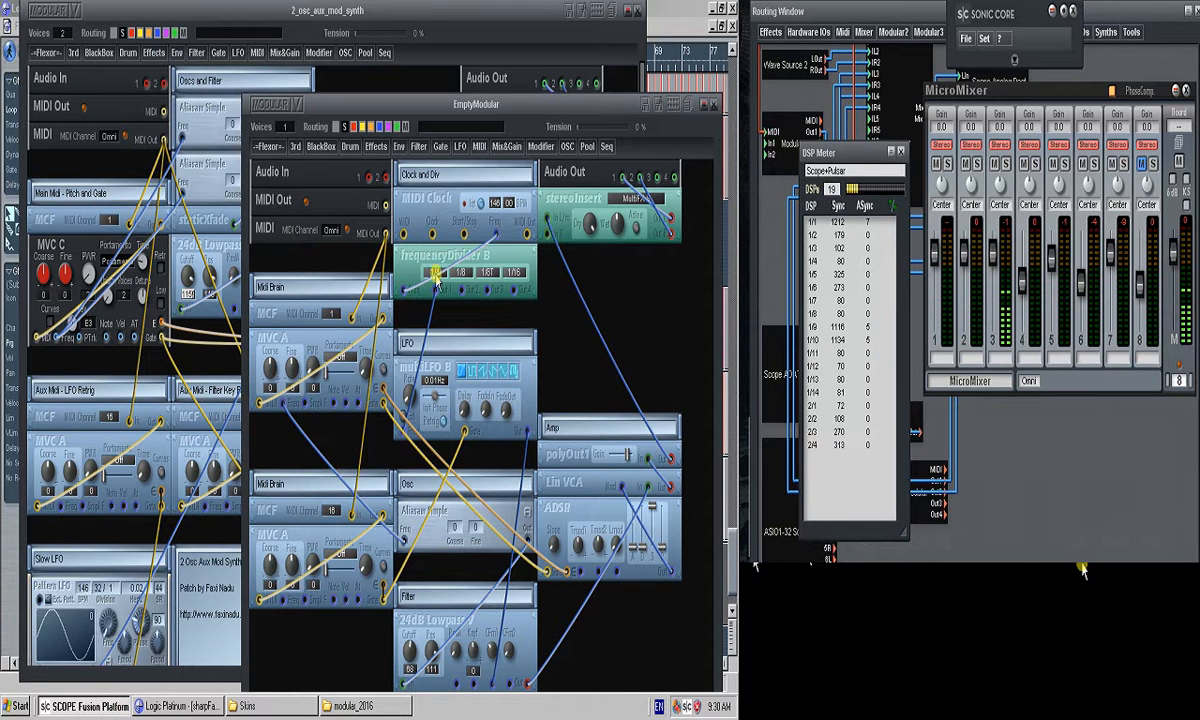
Set frequencyDivider B's first division to 1/1, play the song in Logic Platinum, and return to SCOPE Fusion Platform.
{"action": "left_click_drag", "start_coordinate": [438, 274], "coordinate": [443, 330]}
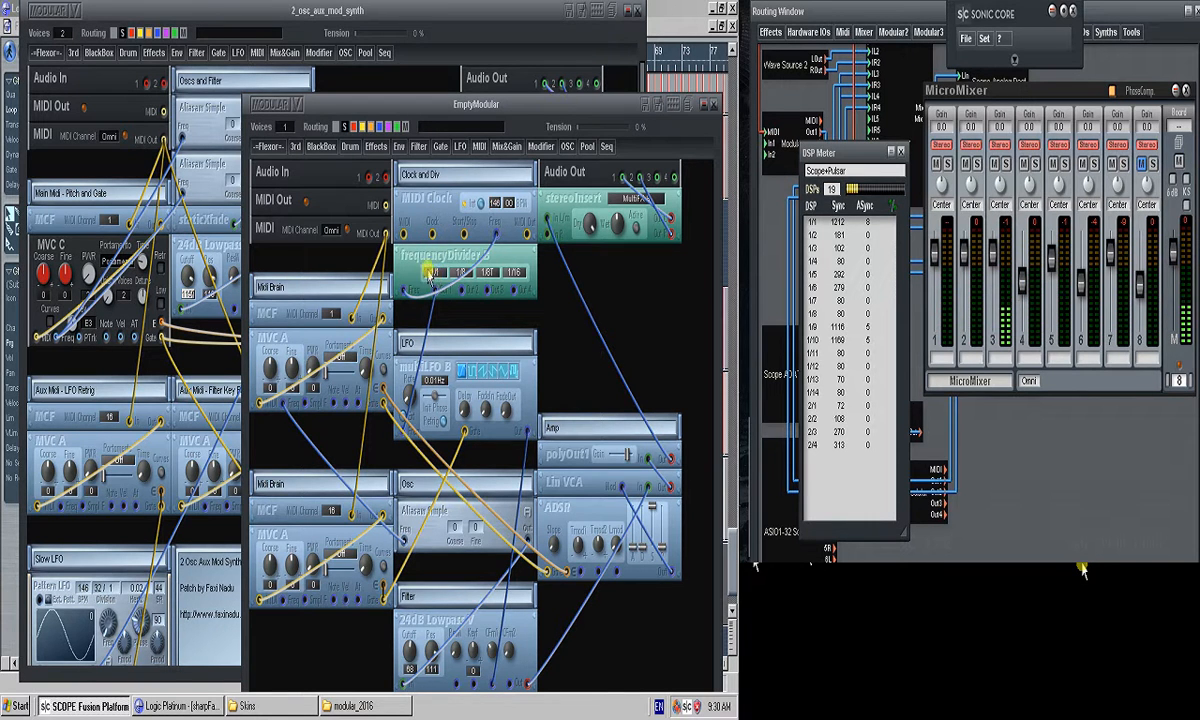
{"action": "left_click", "coordinate": [682, 6]}
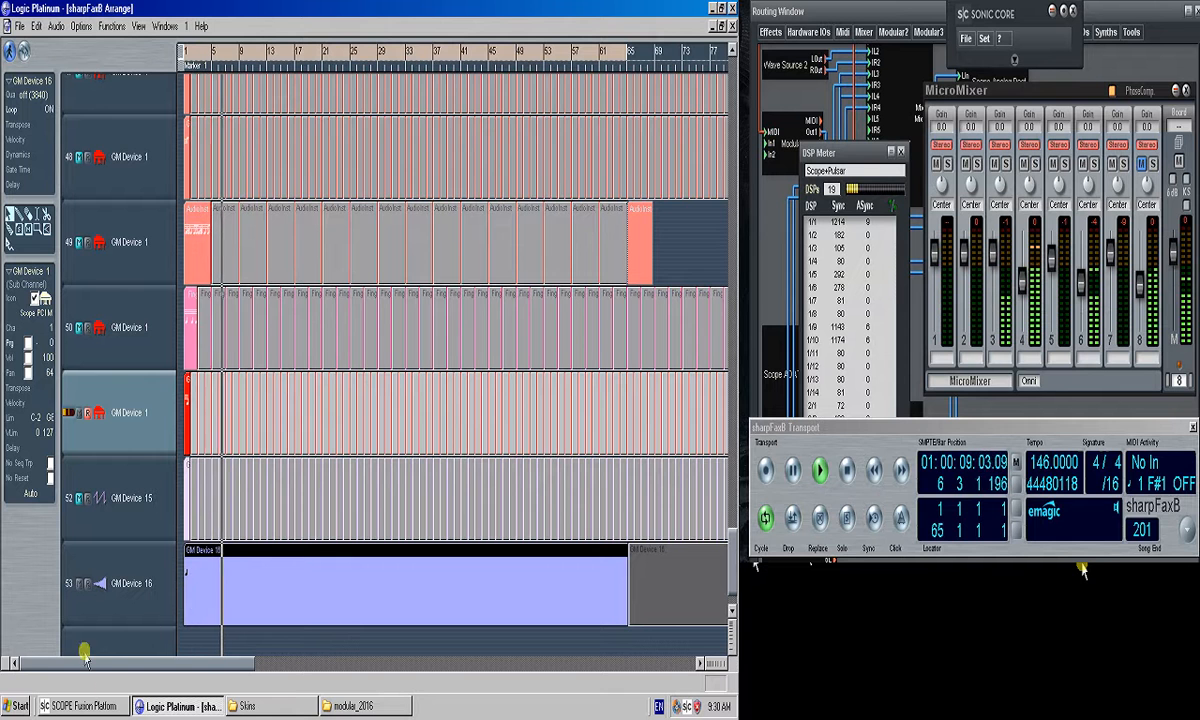
{"action": "left_click", "coordinate": [80, 705]}
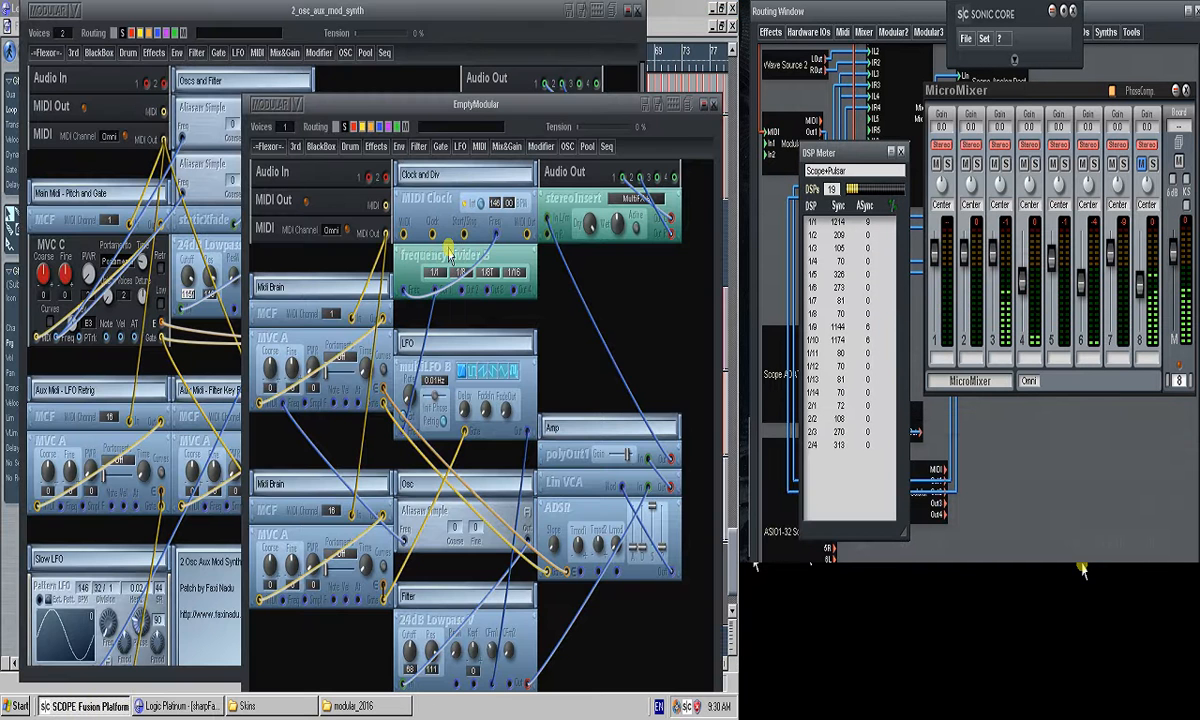
Delete the multiLFO B module from the EmptyModular patch.
{"action": "left_click", "coordinate": [428, 355]}
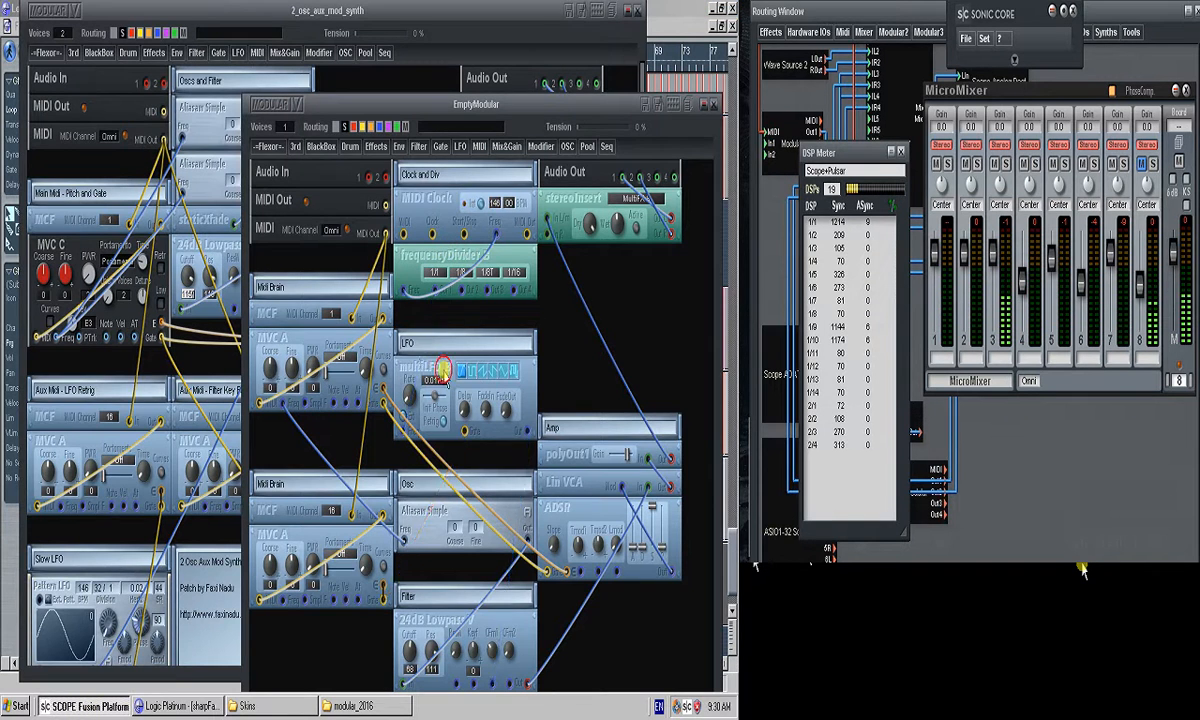
{"action": "key", "text": "Delete"}
{"action": "key", "text": "Return"}
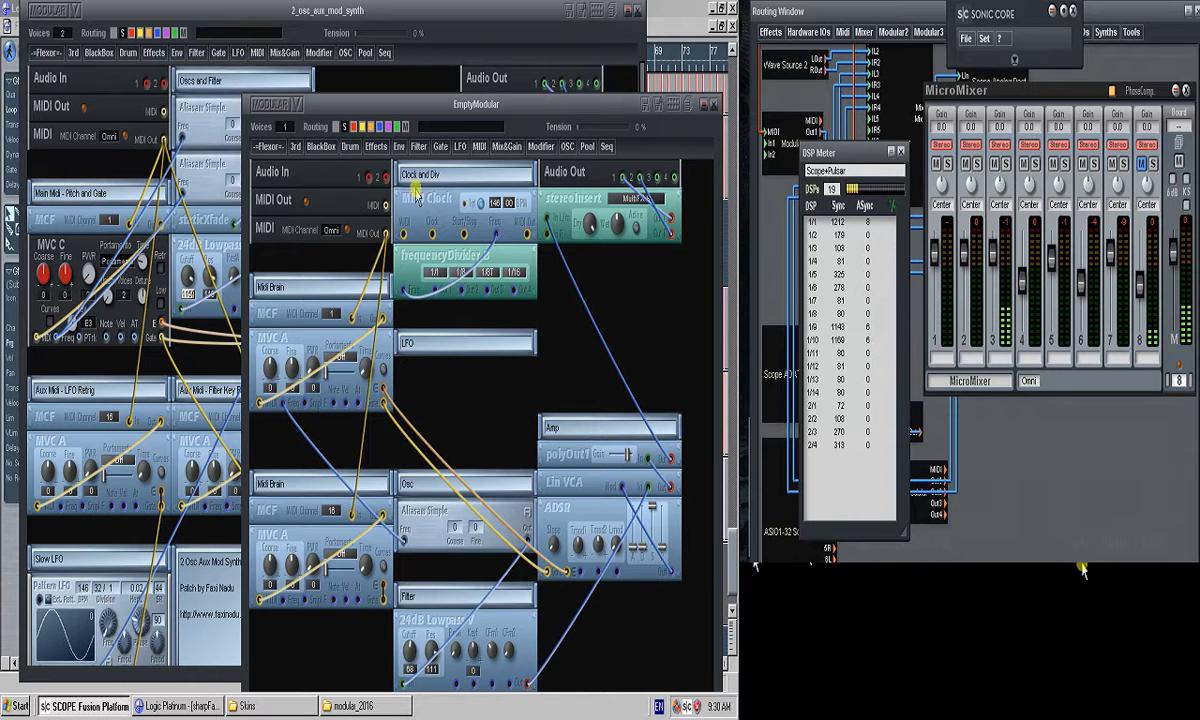
Add a Flexor Pattern LFO below the LFO label and set it to 146 BPM with a 64/1 divider.
{"action": "left_click", "coordinate": [266, 146]}
{"action": "mouse_move", "coordinate": [264, 244]}
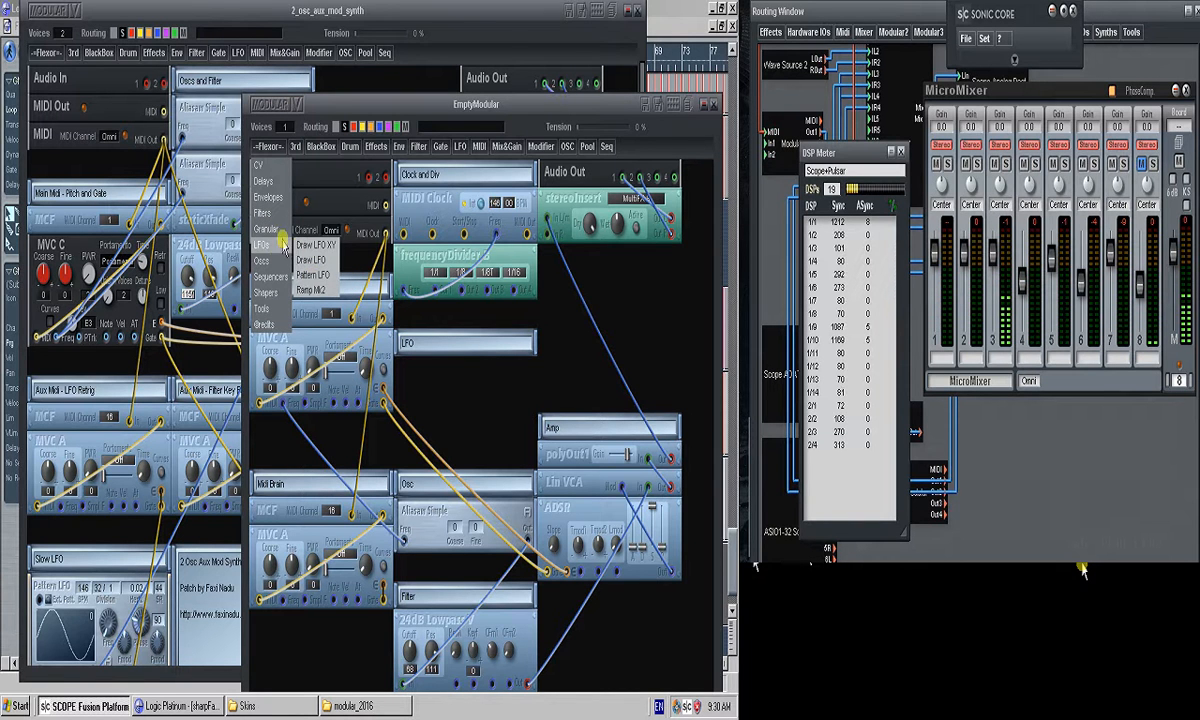
{"action": "left_click", "coordinate": [312, 274]}
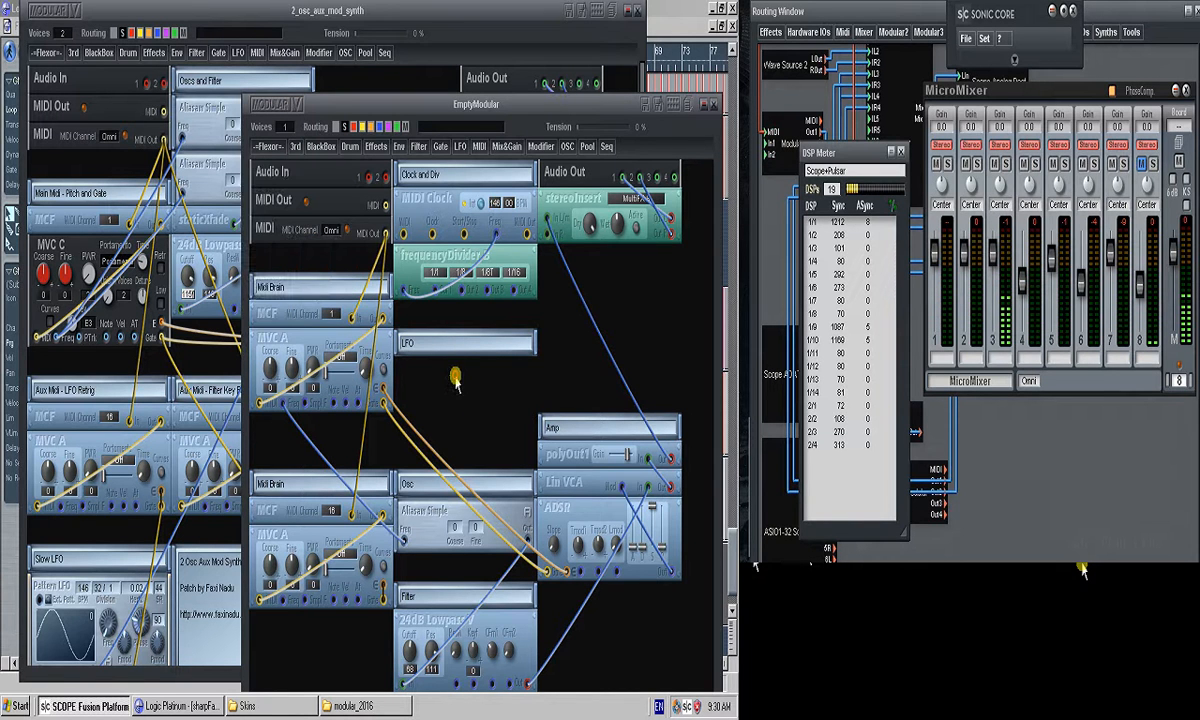
{"action": "left_click", "coordinate": [457, 380]}
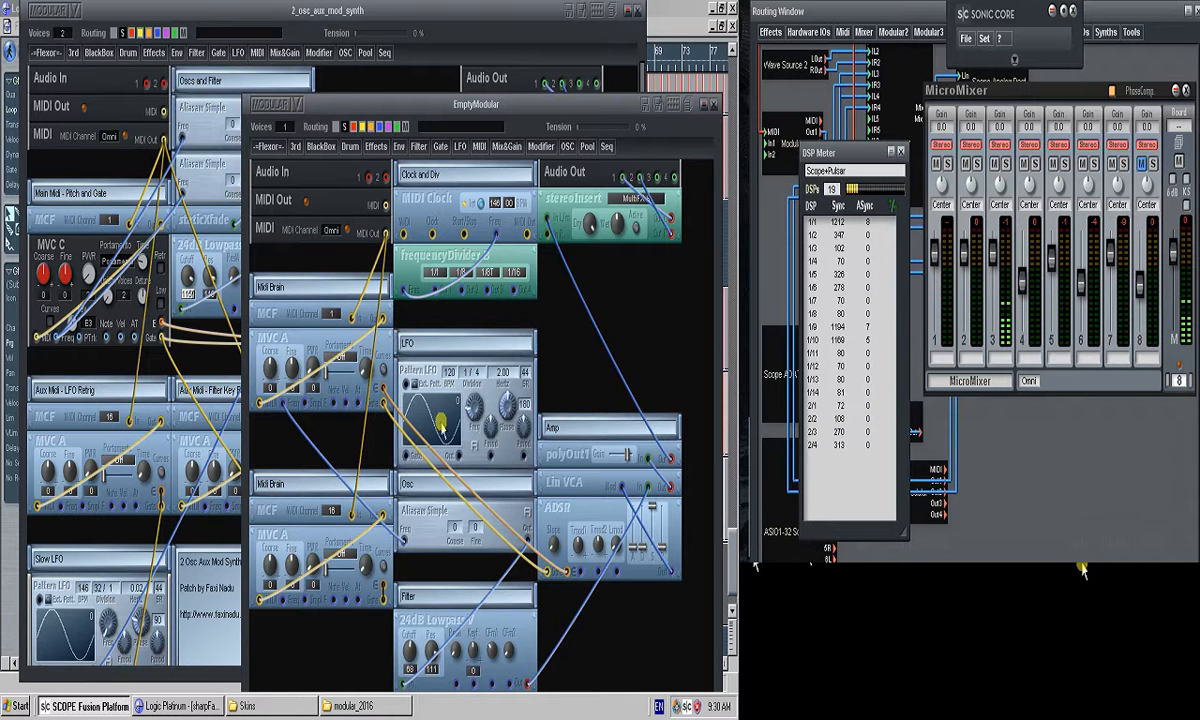
{"action": "mouse_move", "coordinate": [417, 378]}
{"action": "left_mouse_down"}
{"action": "mouse_move", "coordinate": [419, 353]}
{"action": "mouse_move", "coordinate": [418, 382]}
{"action": "left_mouse_up"}
{"action": "left_click_drag", "start_coordinate": [474, 375], "coordinate": [466, 383]}
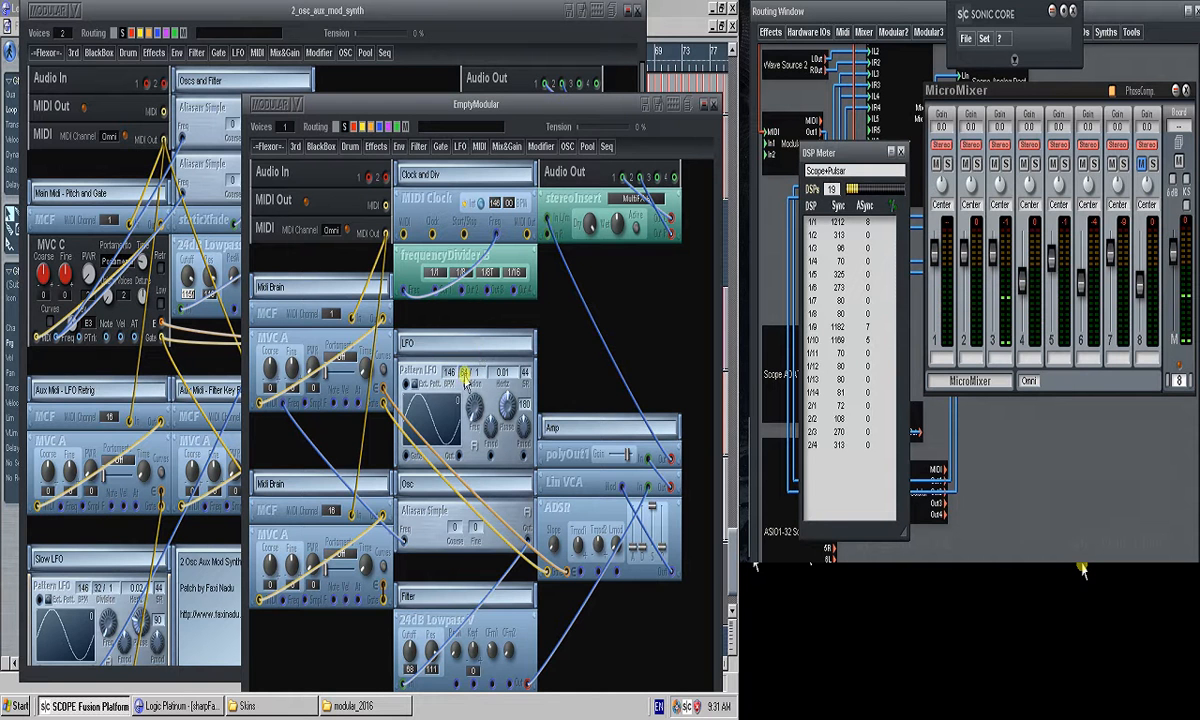
Connect the channel 16 MVC A's gate to the Pattern LFO's Gate input and the LFO's output to the 24dB Lowpass V's modulation input.
{"action": "left_click", "coordinate": [406, 458]}
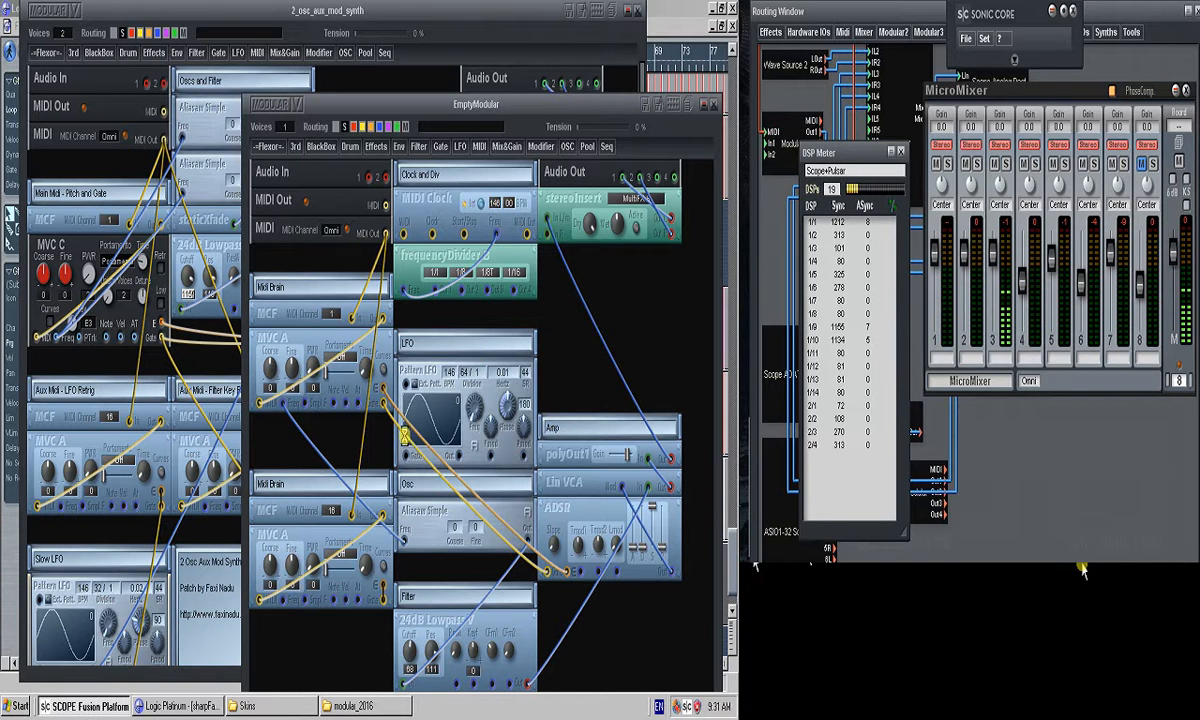
{"action": "left_click", "coordinate": [383, 600]}
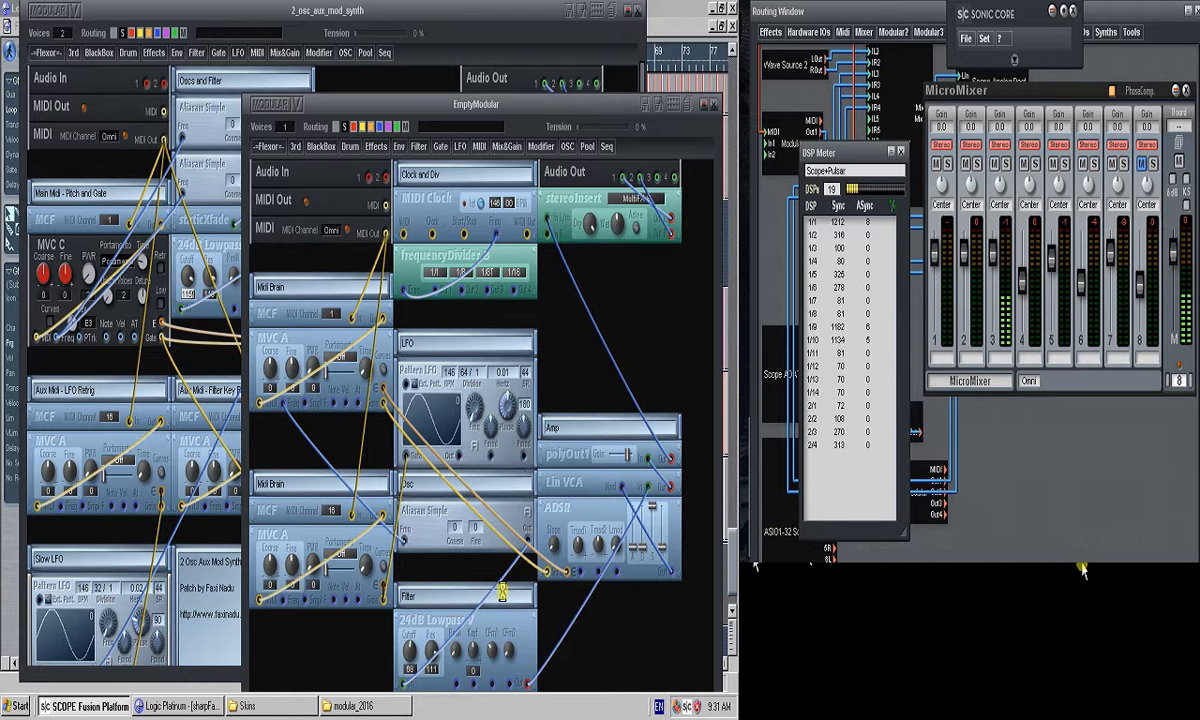
{"action": "left_click", "coordinate": [491, 686]}
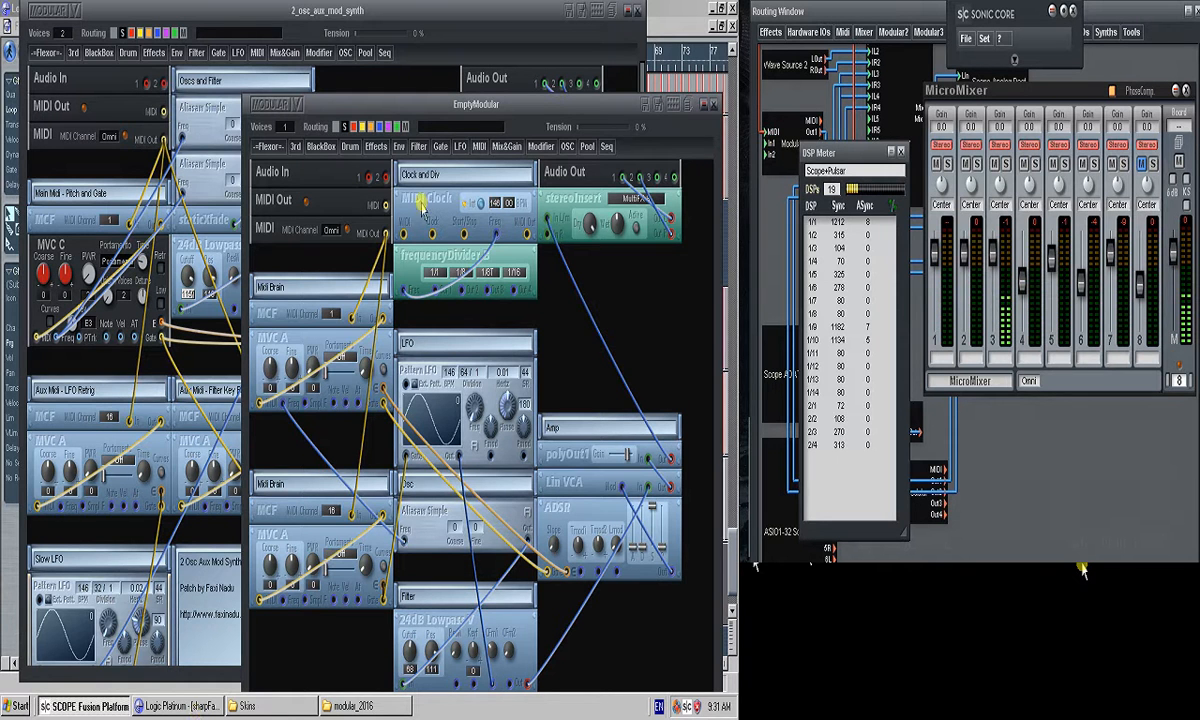
Delete the MIDI Clock, the Clock and Div label and frequencyDivider B, and move the LFO section up beside the channel 1 MVC A.
{"action": "key", "text": "Delete"}
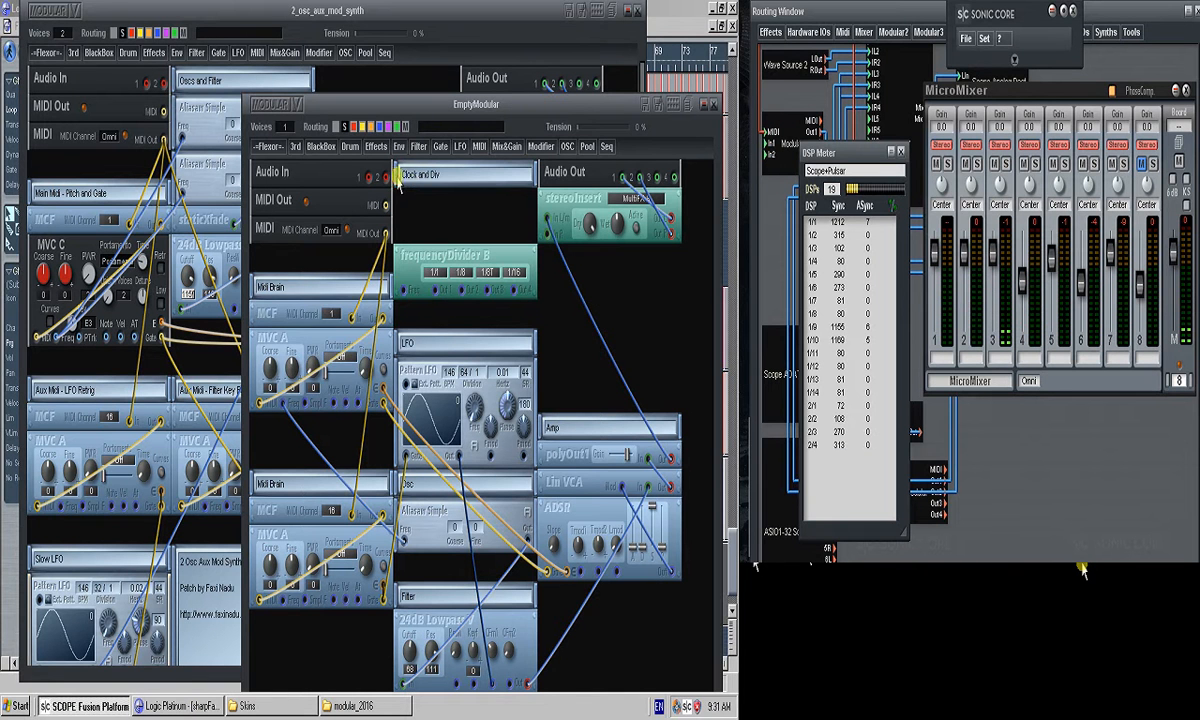
{"action": "left_click", "coordinate": [397, 180]}
{"action": "key", "text": "Delete"}
{"action": "key", "text": "Return"}
{"action": "left_click", "coordinate": [408, 258]}
{"action": "key", "text": "Delete"}
{"action": "key", "text": "Return"}
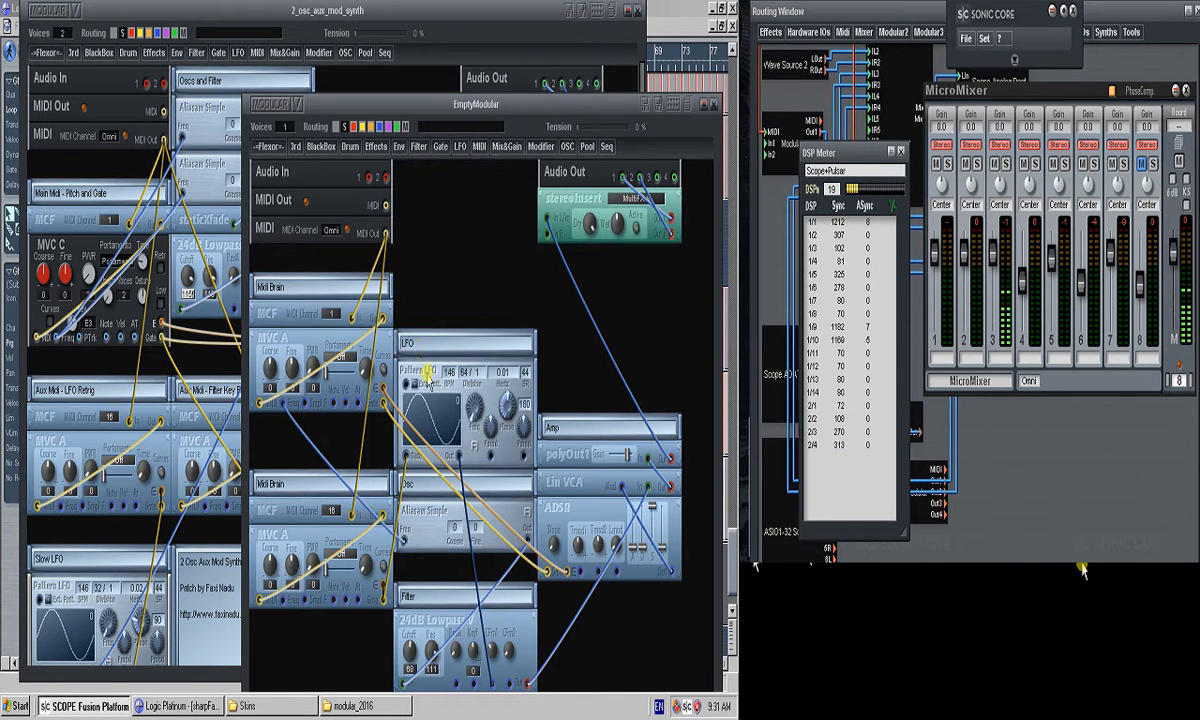
{"action": "left_click_drag", "start_coordinate": [400, 343], "coordinate": [410, 300]}
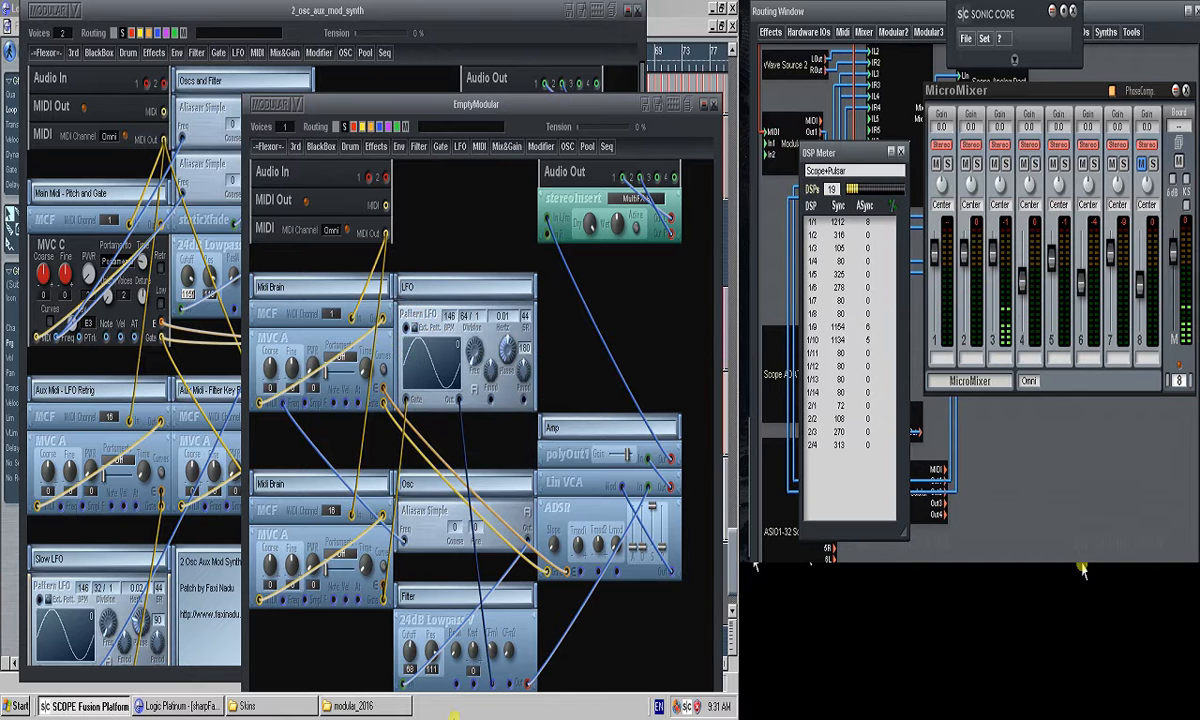
Play the cycle from its start in Logic Platinum, check the EmptyModular patch in SCOPE Fusion Platform, and stop playback in Logic.
{"action": "left_click", "coordinate": [180, 706]}
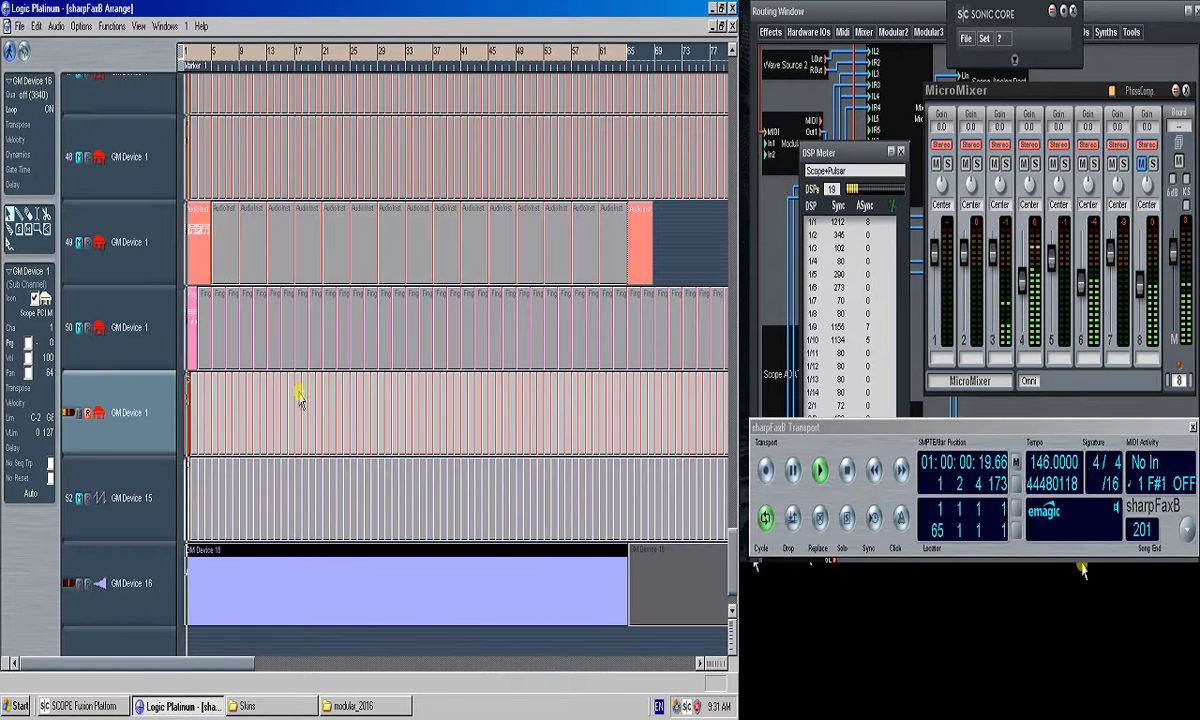
{"action": "left_click", "coordinate": [85, 706]}
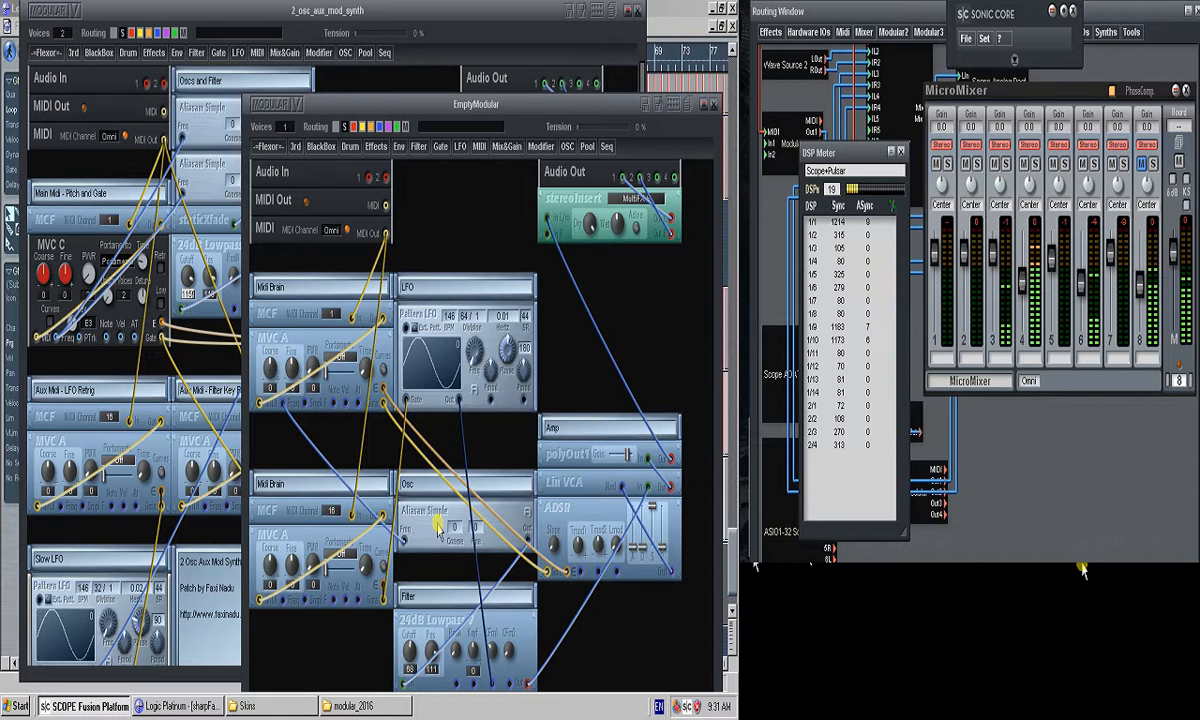
{"action": "left_click", "coordinate": [189, 706]}
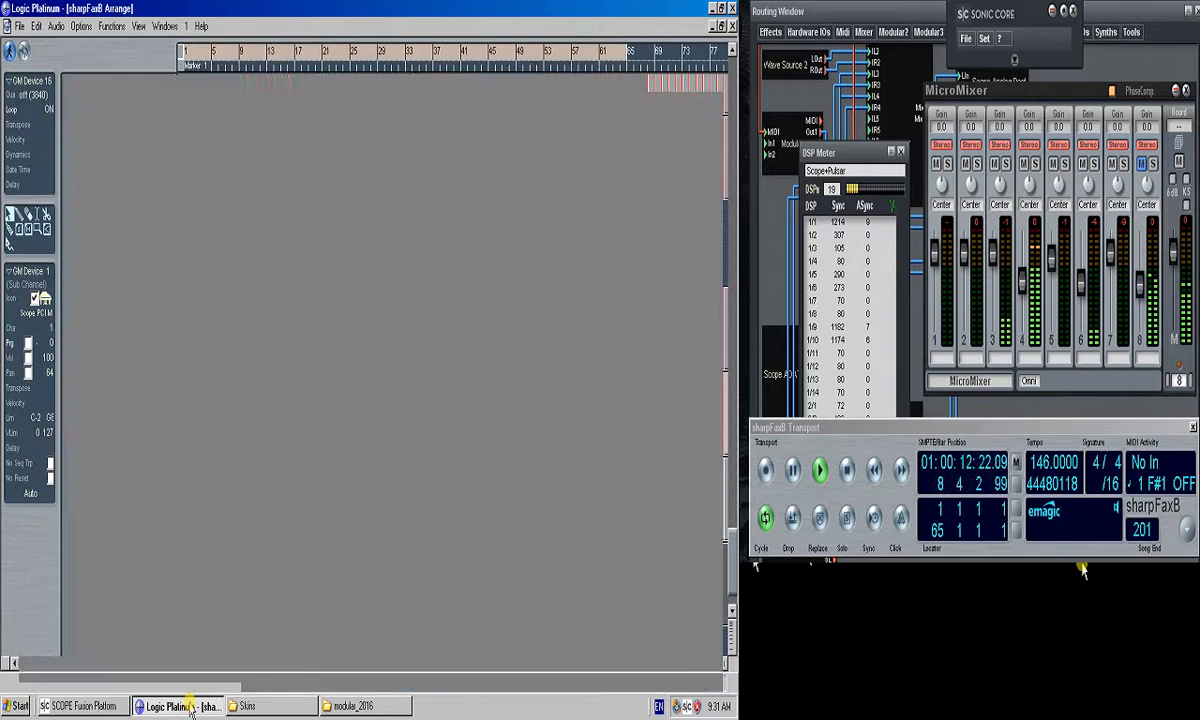
{"action": "key", "text": "space"}
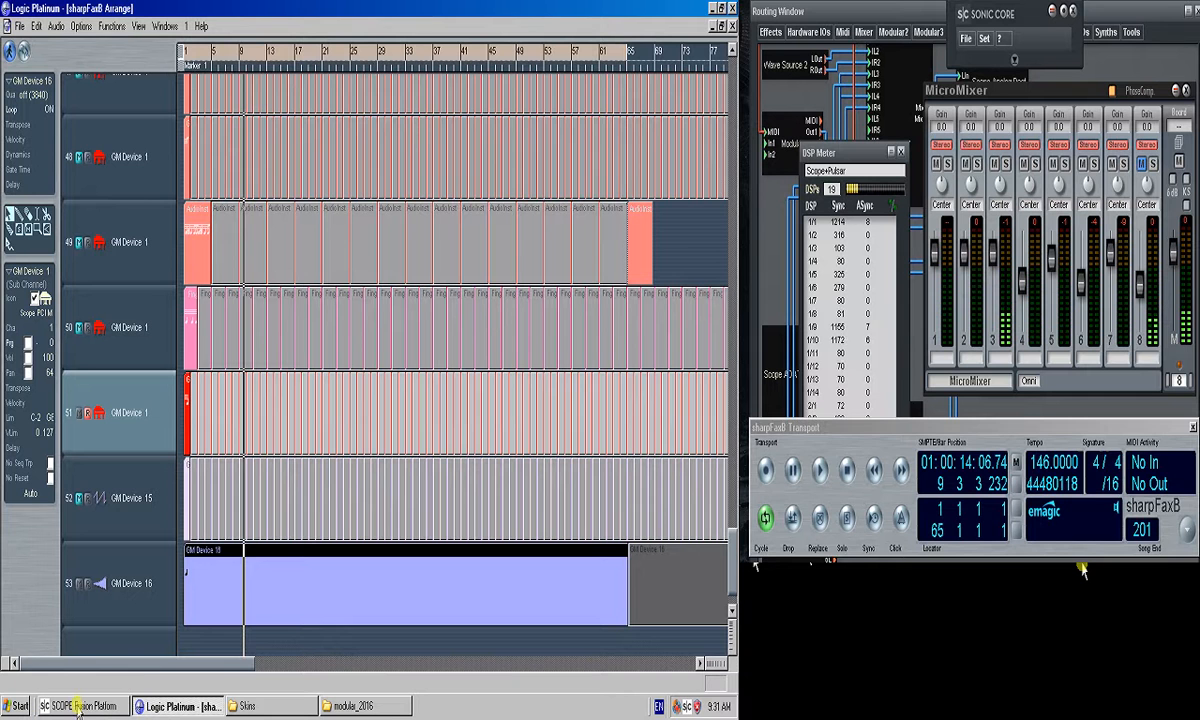
Restart playback repeatedly from bar 1 to test the LFO retrigger, stop it, and switch to SCOPE Fusion Platform.
{"action": "key", "text": "space"}
{"action": "key", "text": "space"}
{"action": "key", "text": "space"}
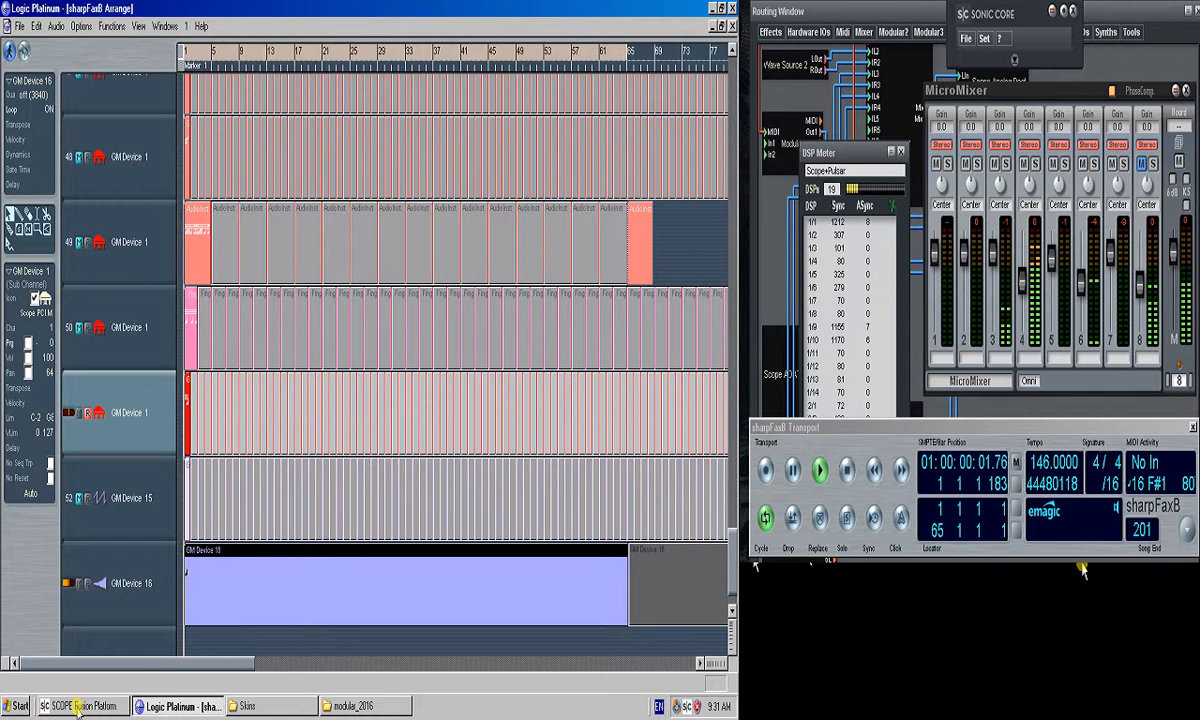
{"action": "key", "text": "space"}
{"action": "key", "text": "space"}
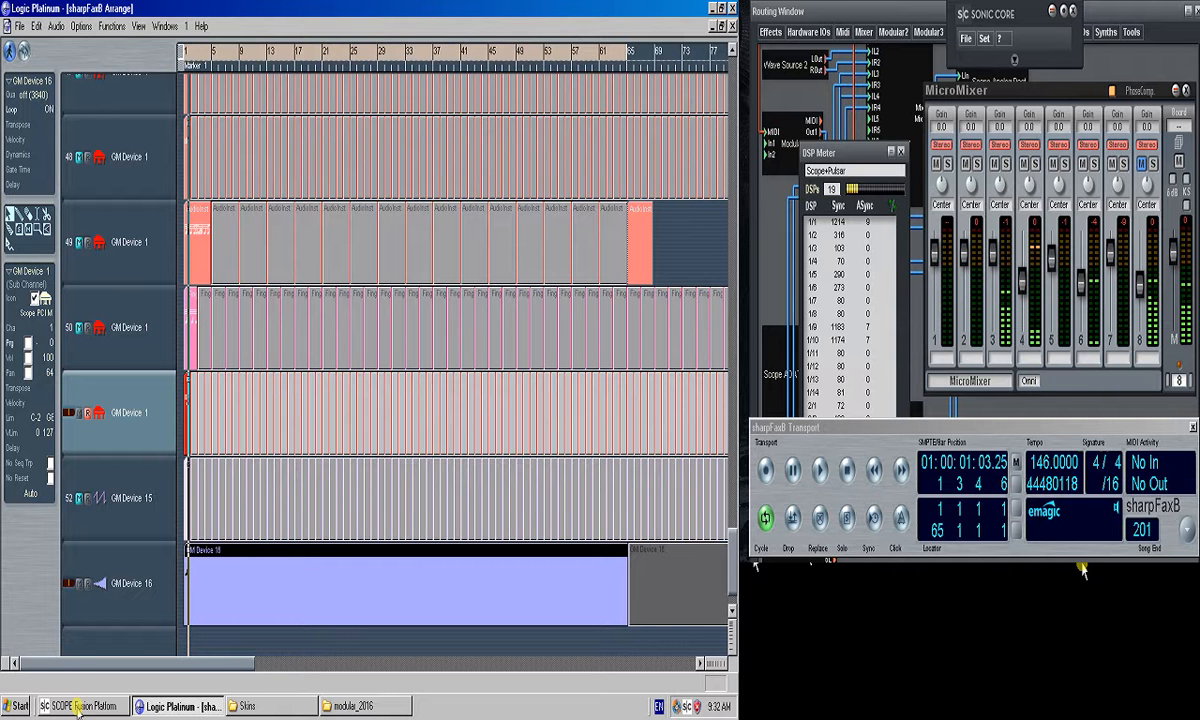
{"action": "left_click", "coordinate": [77, 707]}
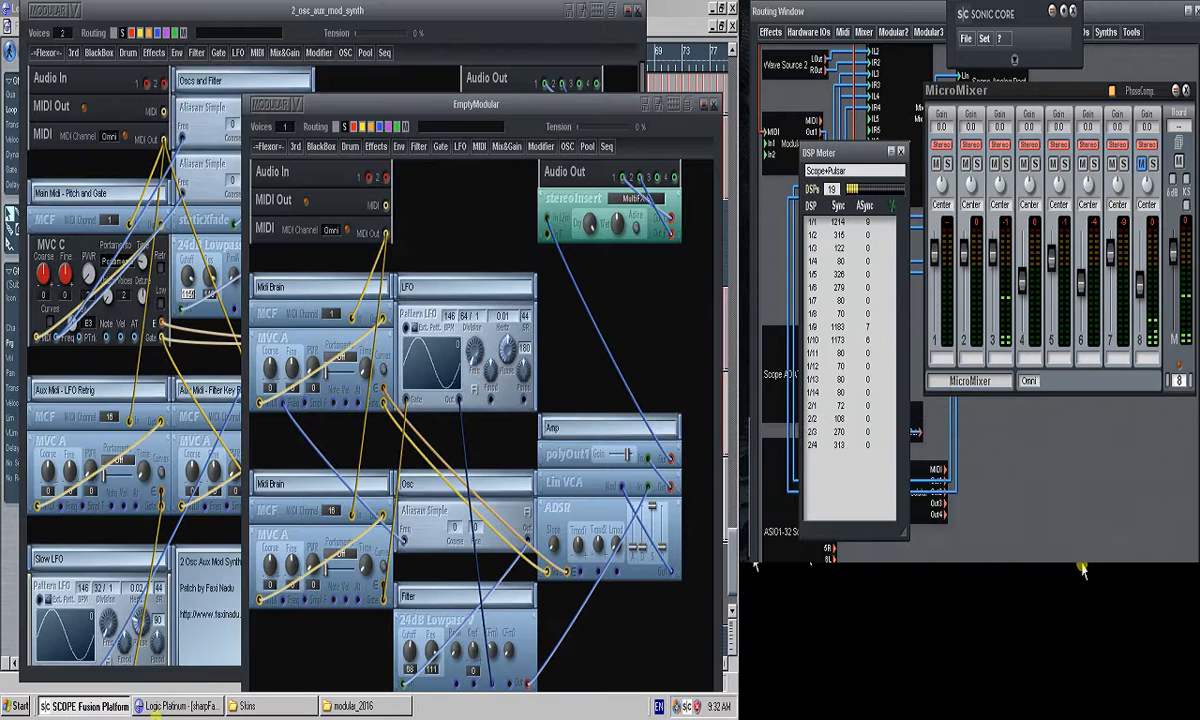
Briefly play the beginning of the cycle once more in Logic Platinum, stop it, and return to the EmptyModular patch.
{"action": "left_click", "coordinate": [172, 706]}
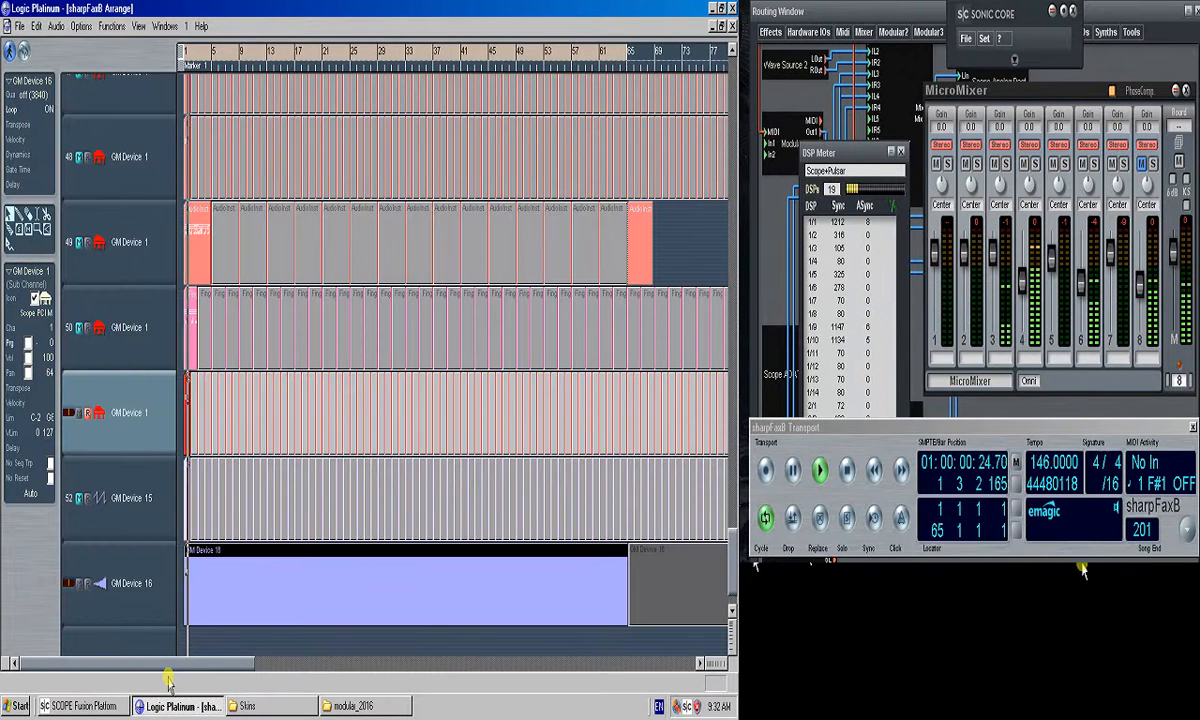
{"action": "key", "text": "space"}
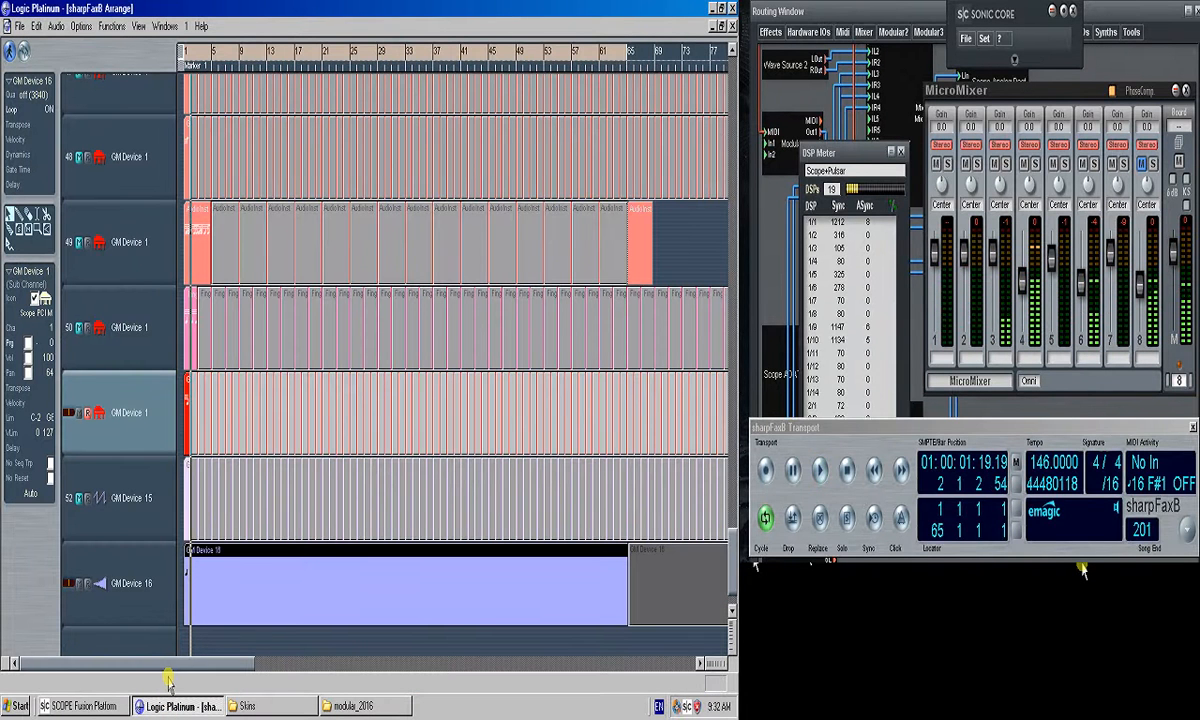
{"action": "left_click", "coordinate": [88, 706]}
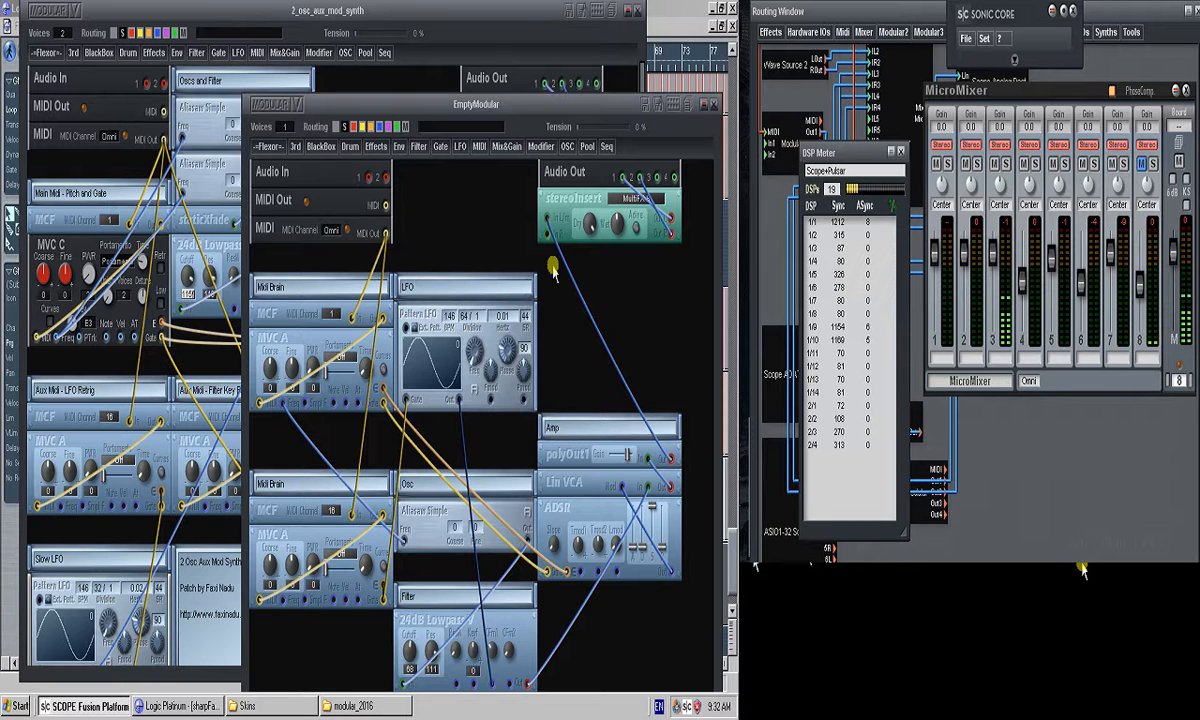
Play the cycle from its start in Logic Platinum, check the EmptyModular patch's LFO, stop playback, and return to SCOPE Fusion Platform.
{"action": "left_click", "coordinate": [682, 7]}
{"action": "key", "text": "space"}
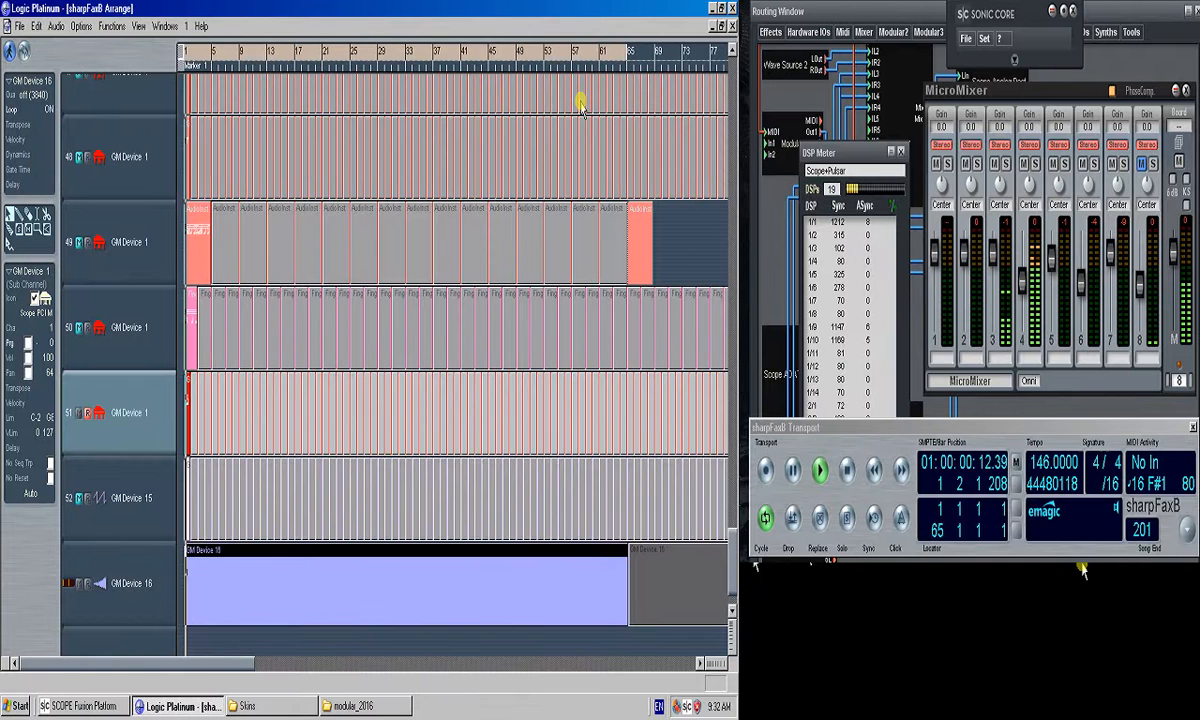
{"action": "left_click", "coordinate": [114, 708]}
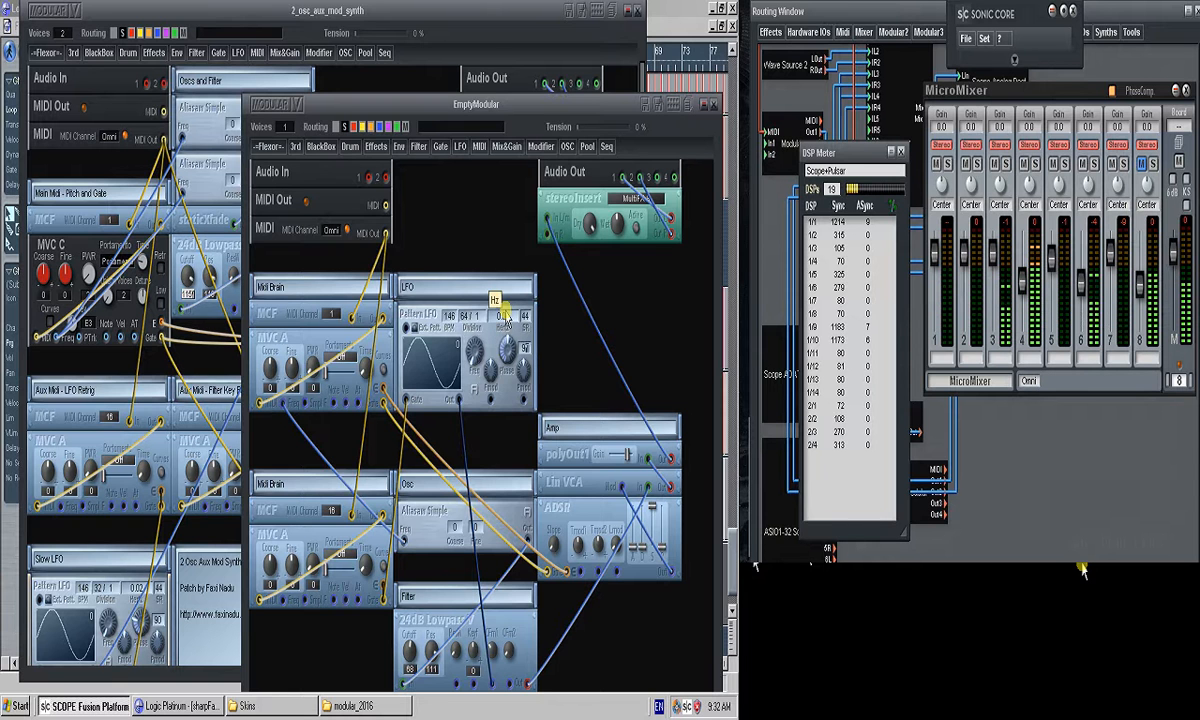
{"action": "left_click", "coordinate": [637, 10]}
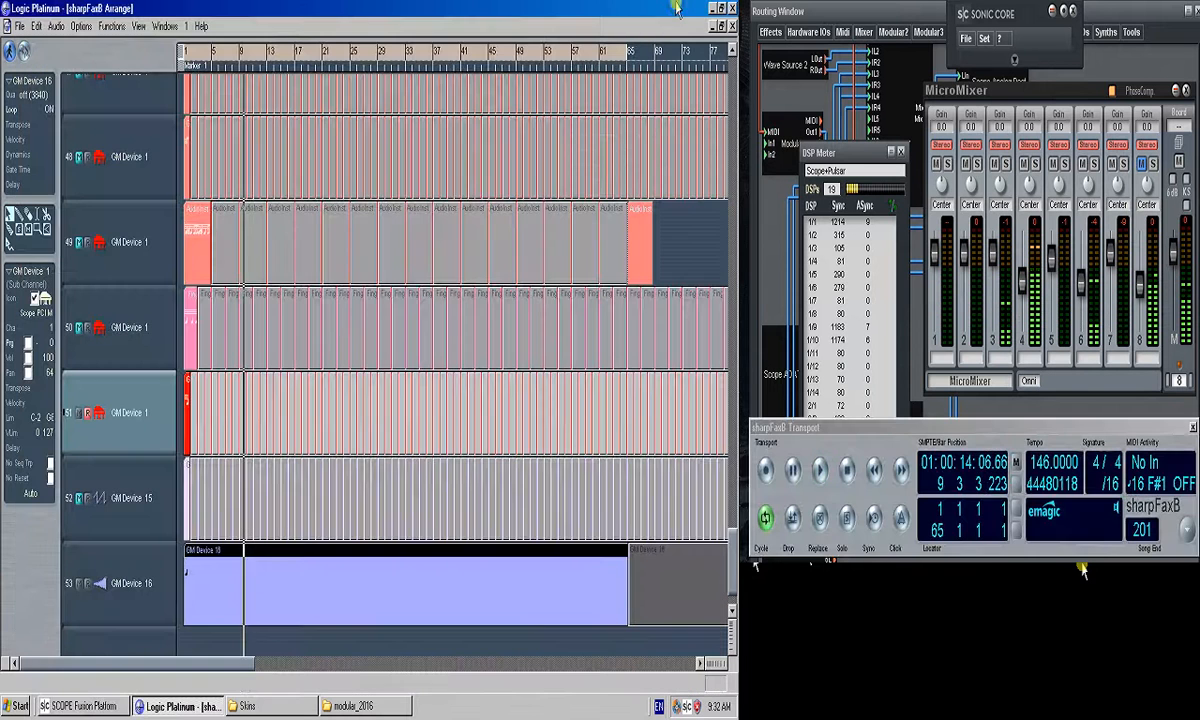
{"action": "left_click", "coordinate": [85, 706]}
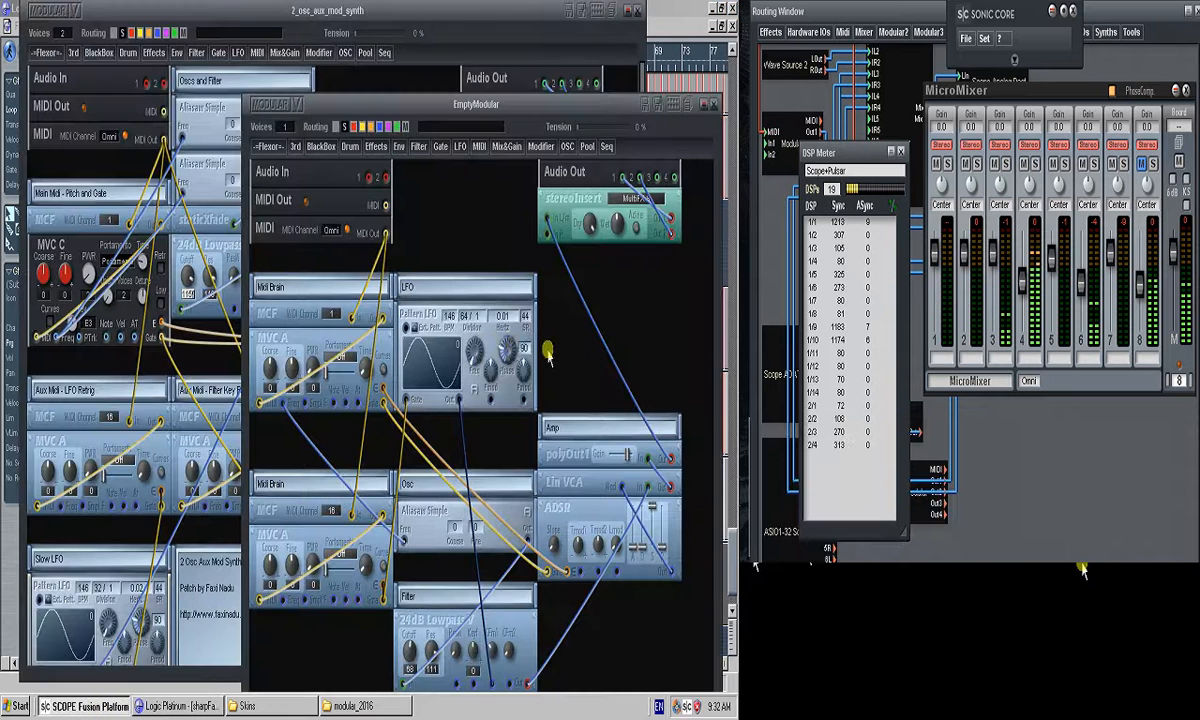
Try the Pattern LFO's phase at 360 and at 270, auditioning the cycle from its start in Logic Platinum.
{"action": "left_click_drag", "start_coordinate": [509, 349], "coordinate": [545, 340]}
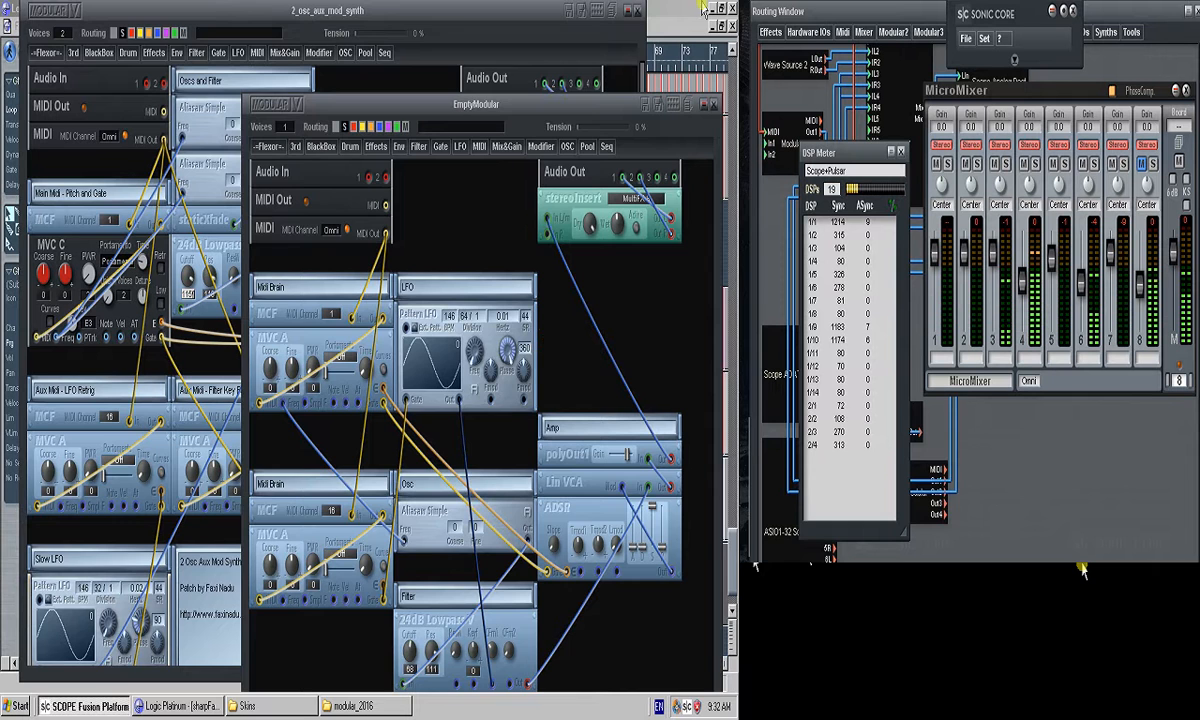
{"action": "left_click", "coordinate": [118, 698]}
{"action": "left_click", "coordinate": [118, 698]}
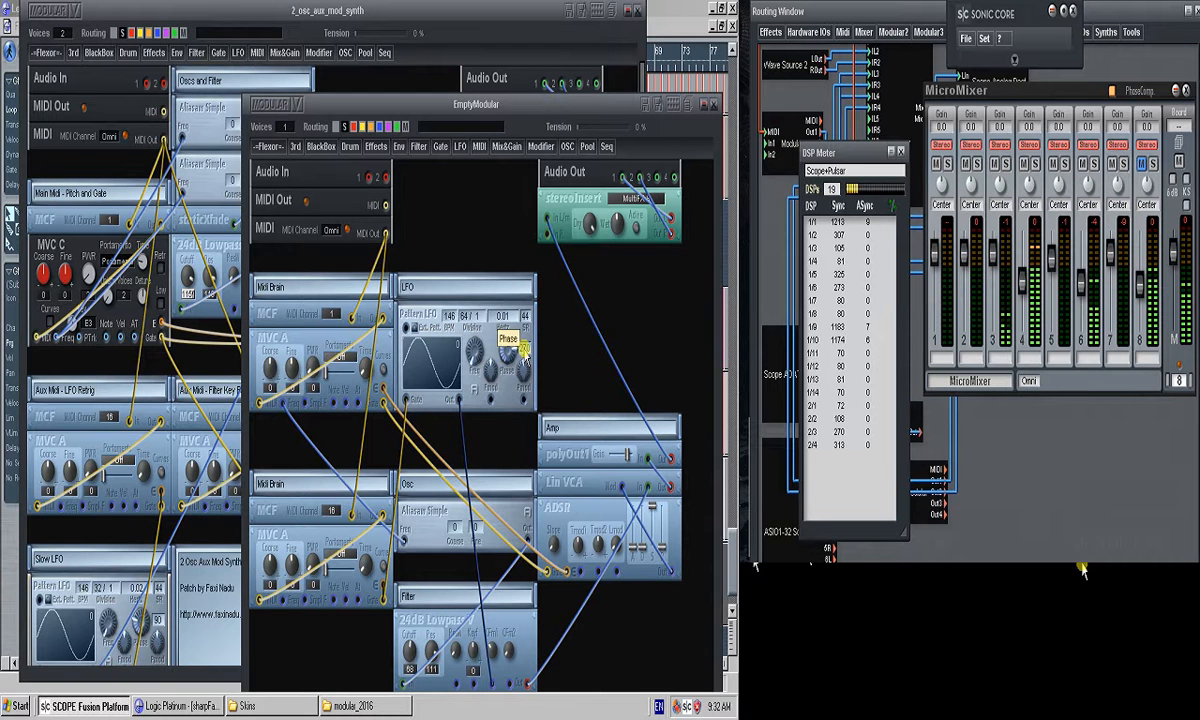
{"action": "left_click", "coordinate": [612, 10]}
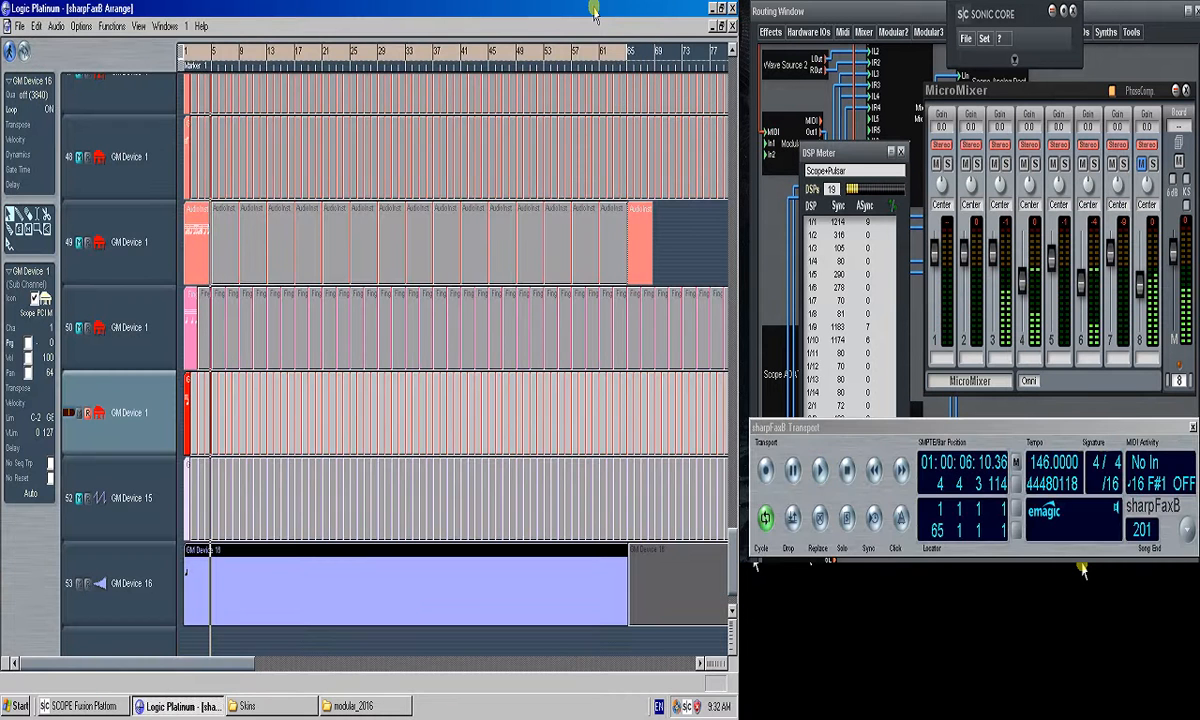
{"action": "key", "text": "space"}
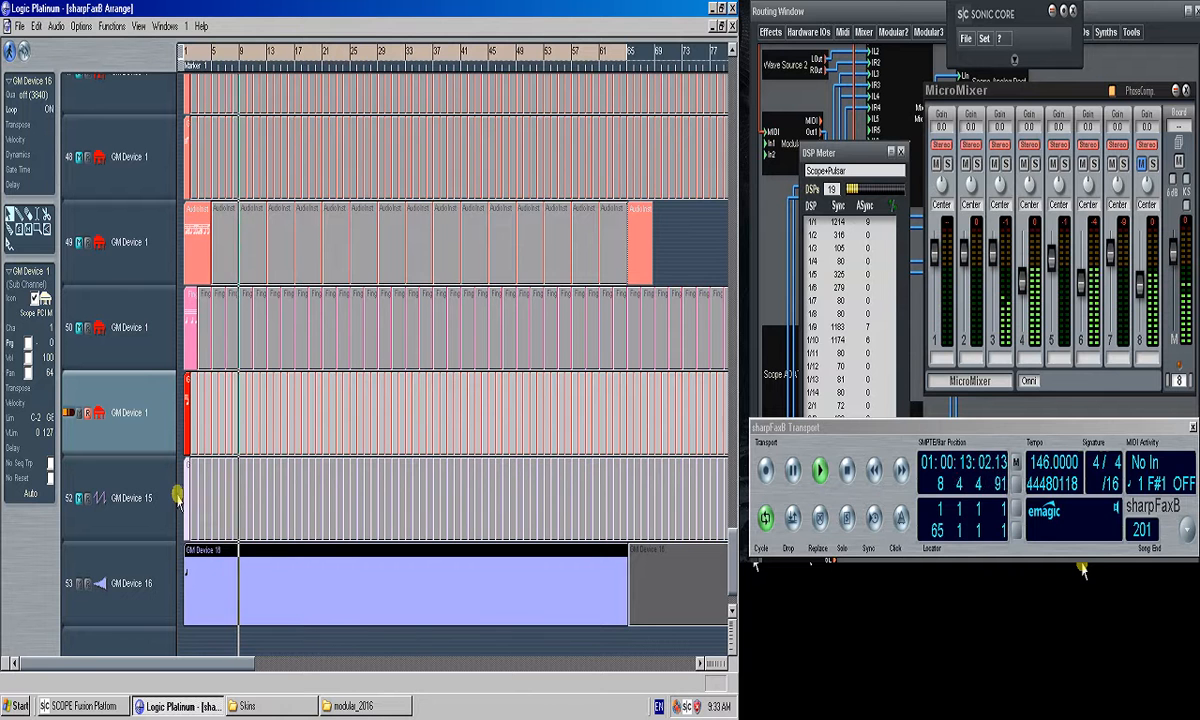
{"action": "left_click", "coordinate": [112, 705]}
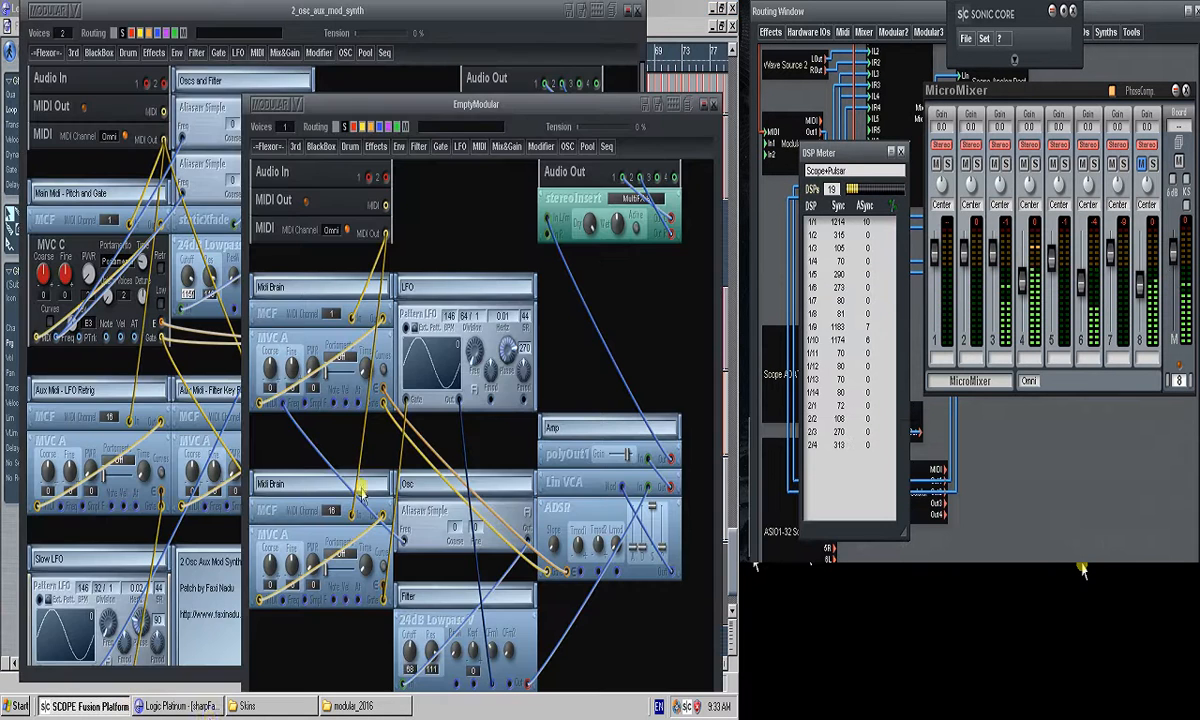
Set the Pattern LFO's phase to 180, play the cycle from its start in Logic Platinum, and stop playback.
{"action": "left_click", "coordinate": [190, 706]}
{"action": "left_click", "coordinate": [88, 706]}
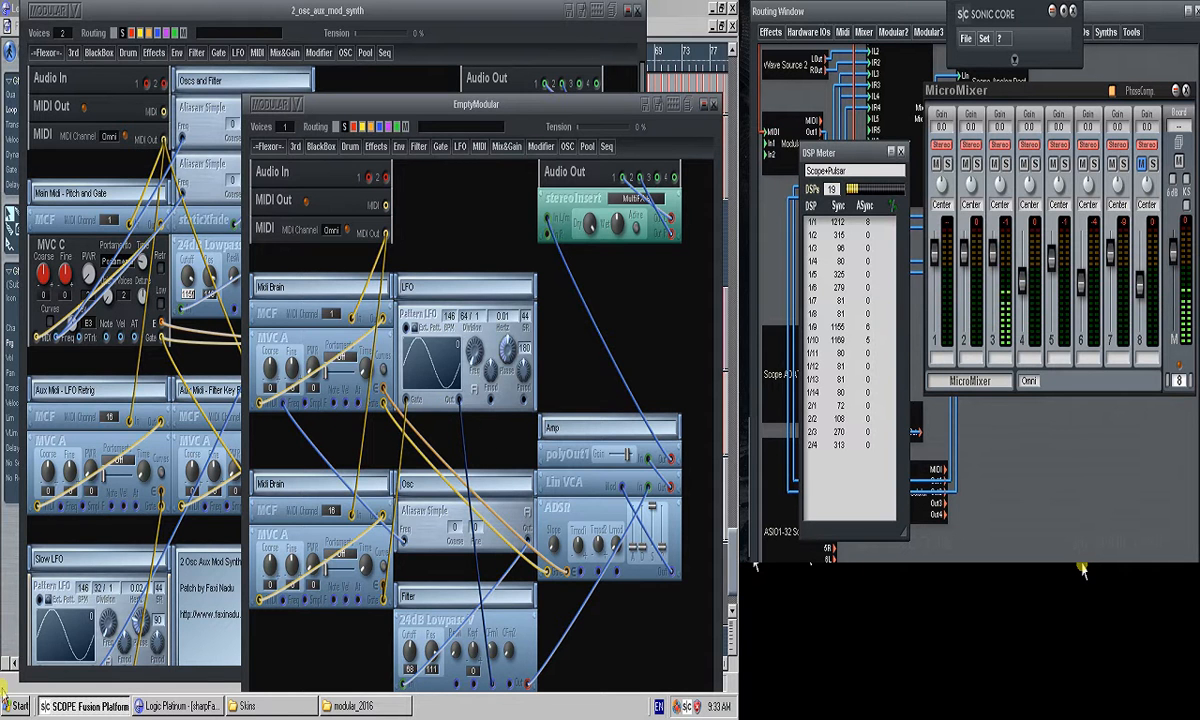
{"action": "left_click", "coordinate": [3, 607]}
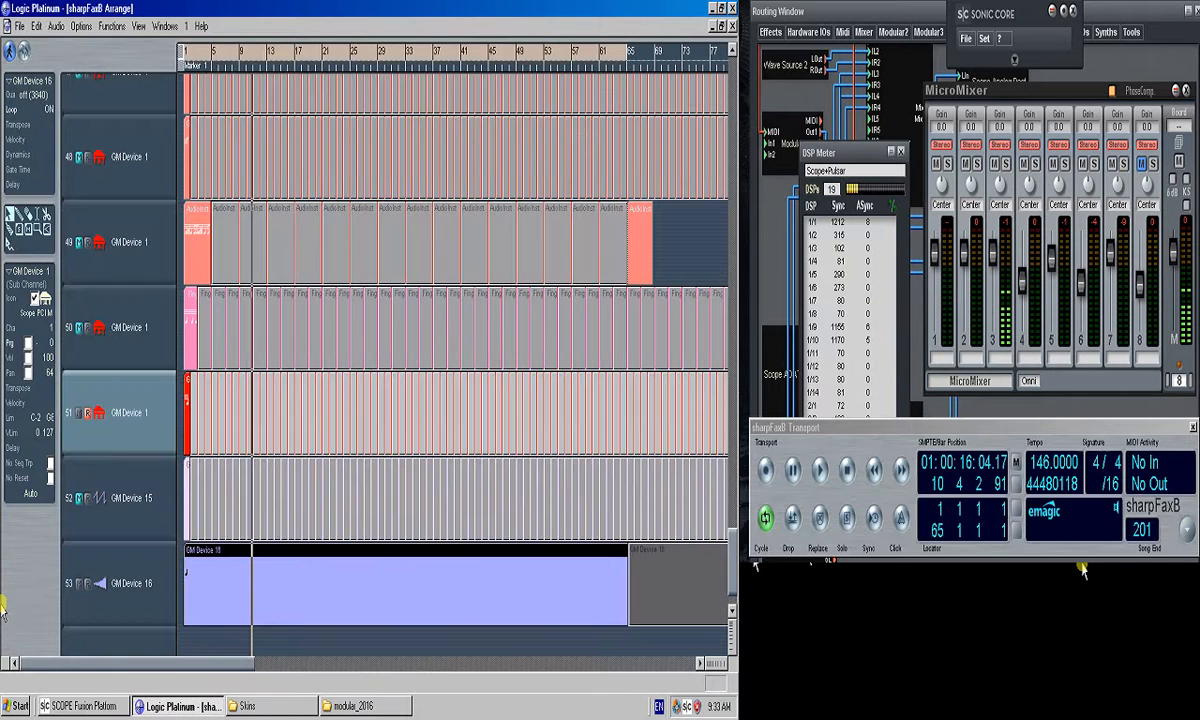
{"action": "key", "text": "space"}
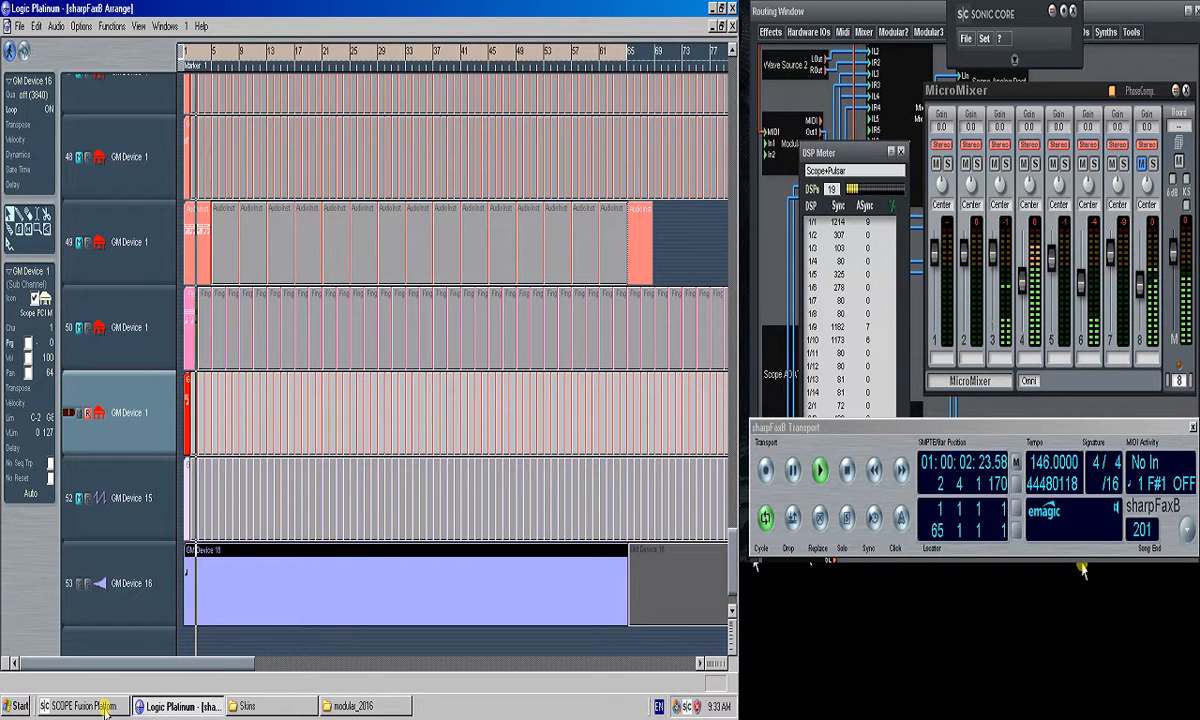
{"action": "left_click", "coordinate": [105, 707]}
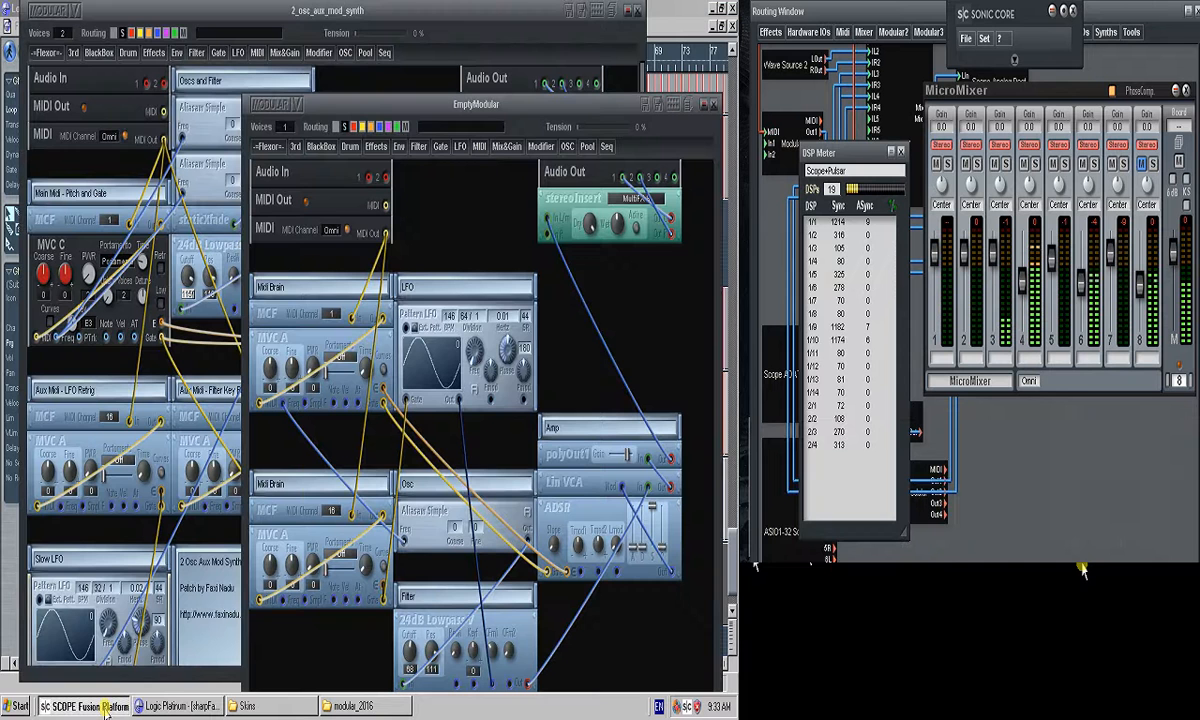
{"action": "left_click", "coordinate": [105, 707]}
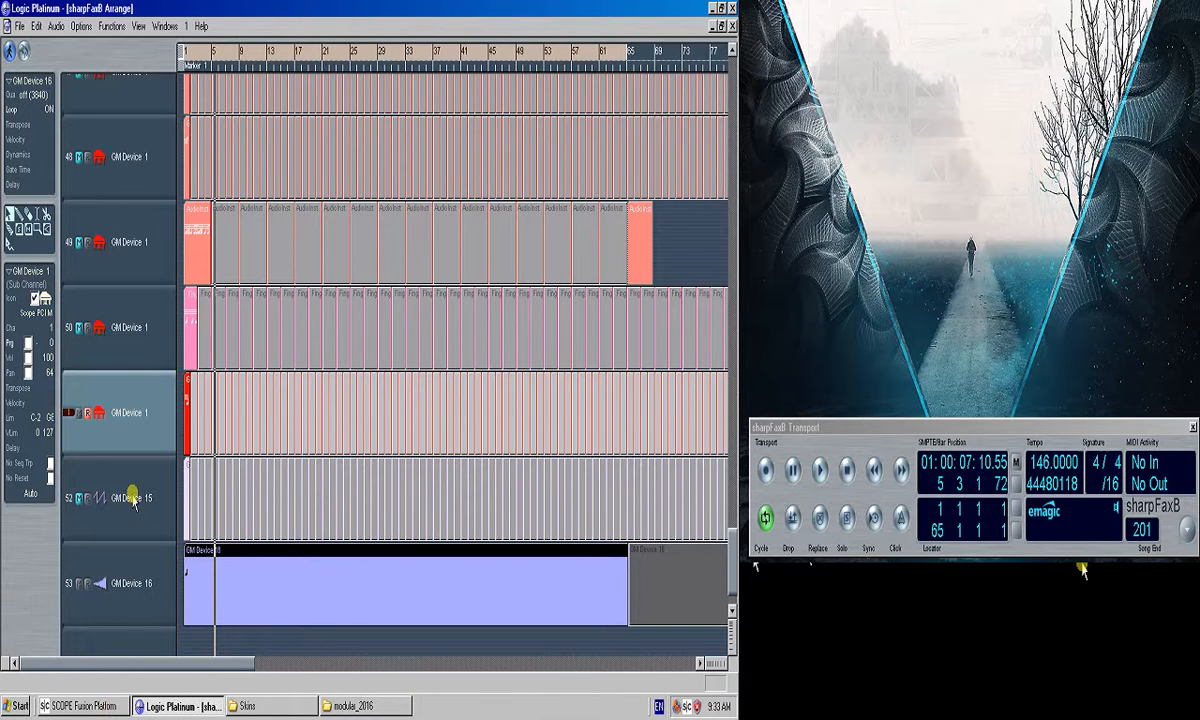
Unmute the GM Device 15 track, open its first sequence to examine the note pattern, and close the note editor.
{"action": "left_click", "coordinate": [78, 498]}
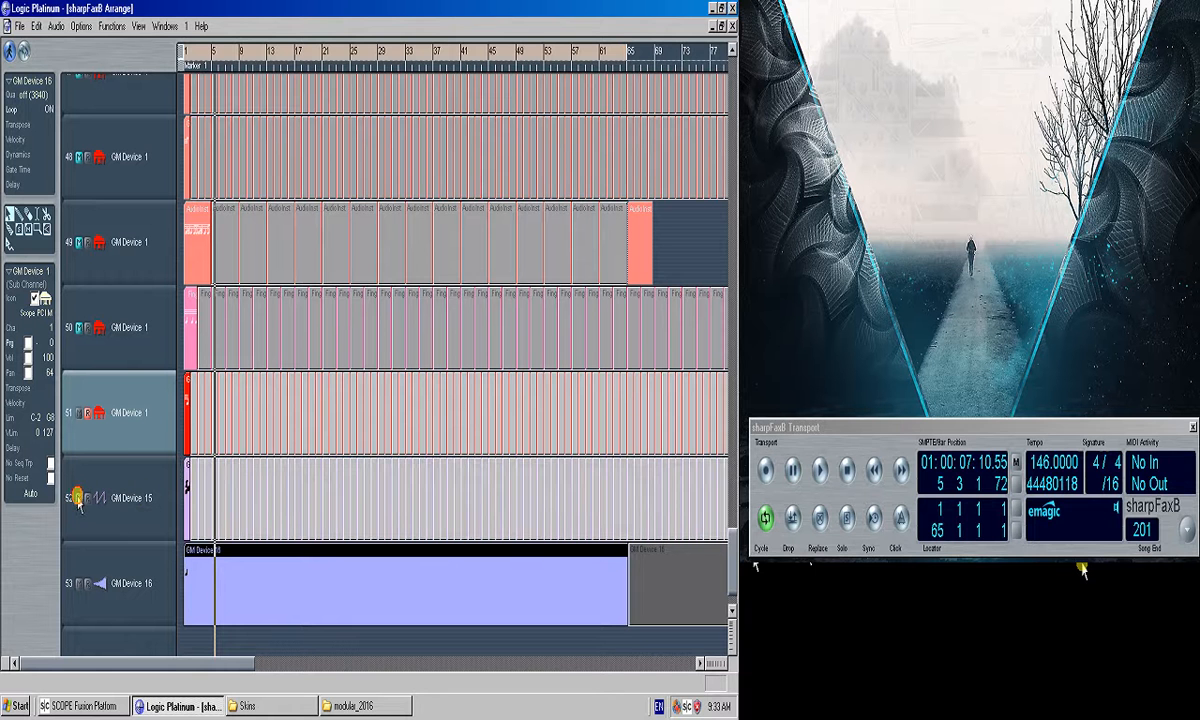
{"action": "double_click", "coordinate": [186, 481]}
{"action": "scroll", "coordinate": [241, 254], "scroll_direction": "up", "scroll_amount": 4}
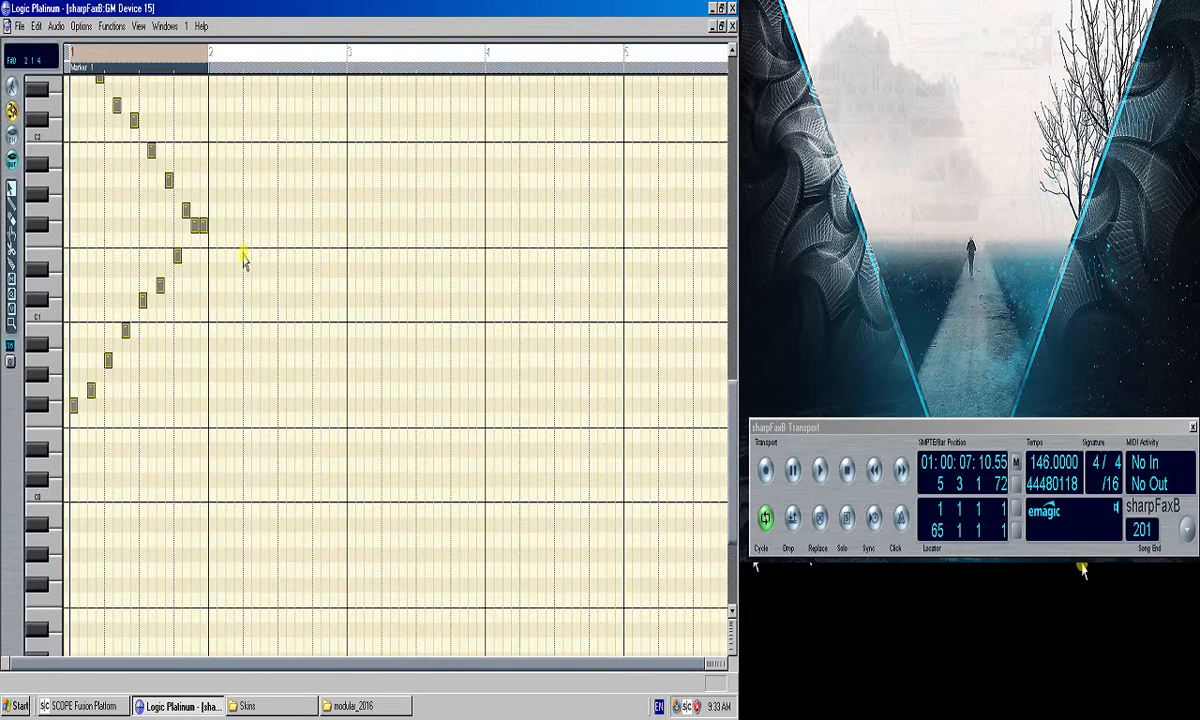
{"action": "scroll", "coordinate": [243, 258], "scroll_direction": "up", "scroll_amount": 3}
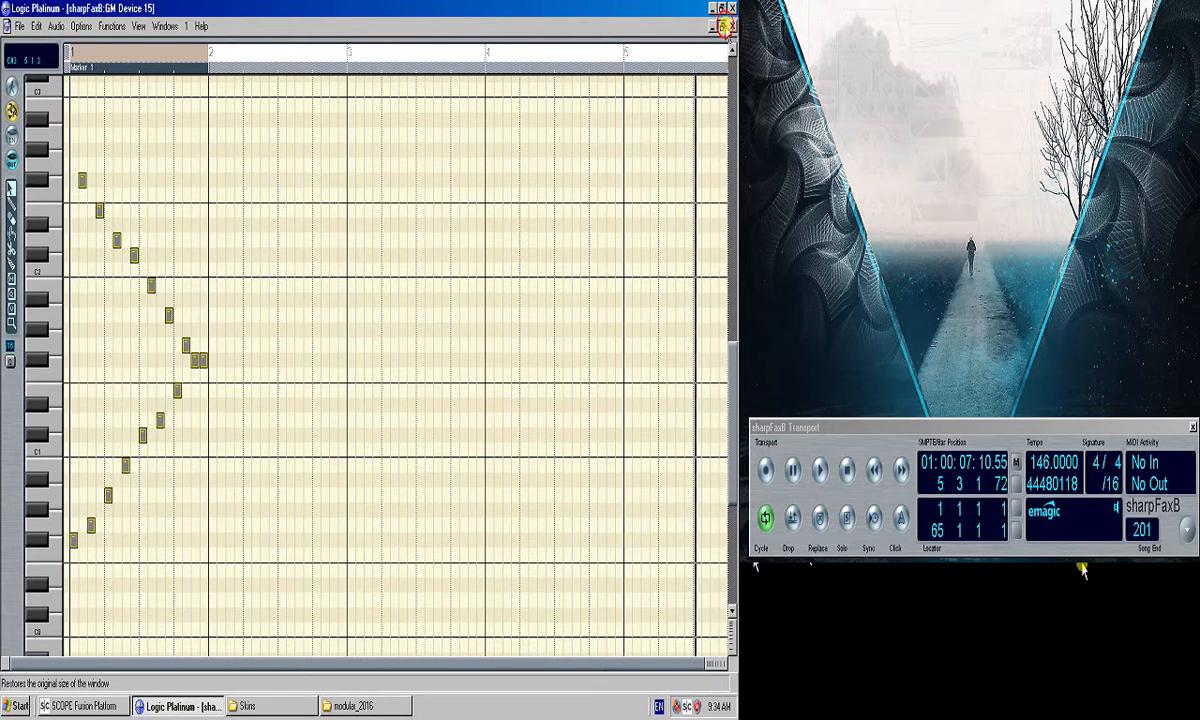
{"action": "left_click", "coordinate": [724, 26]}
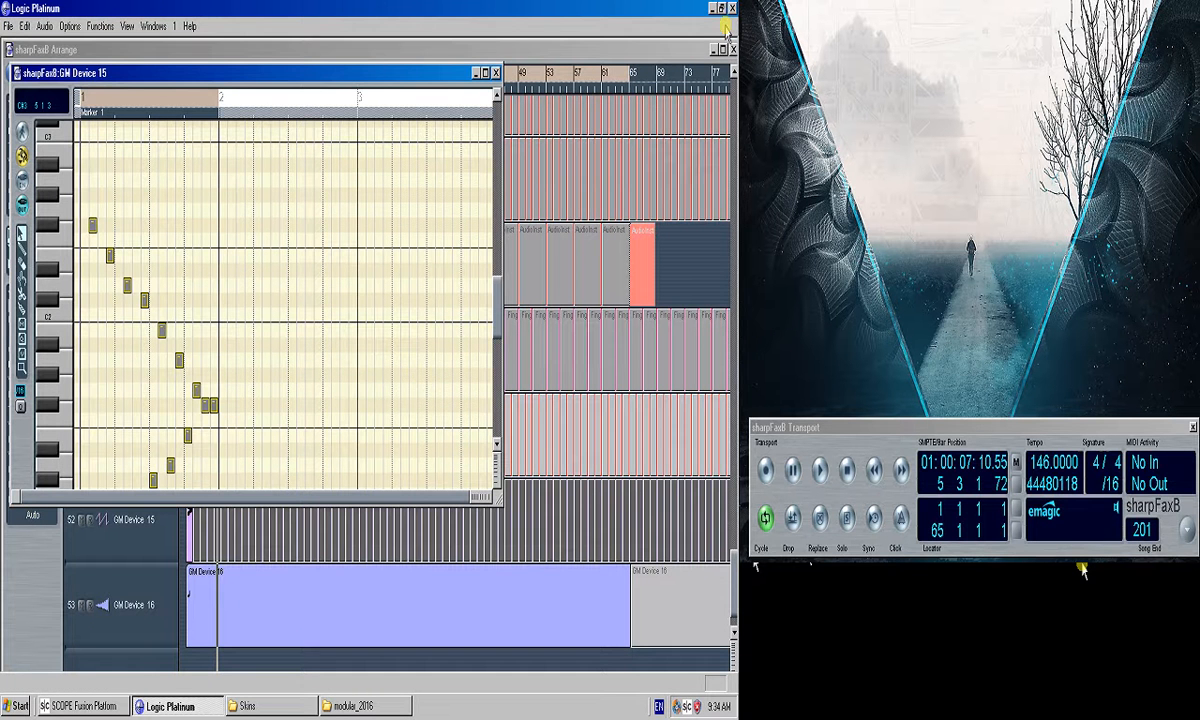
{"action": "left_click", "coordinate": [495, 72]}
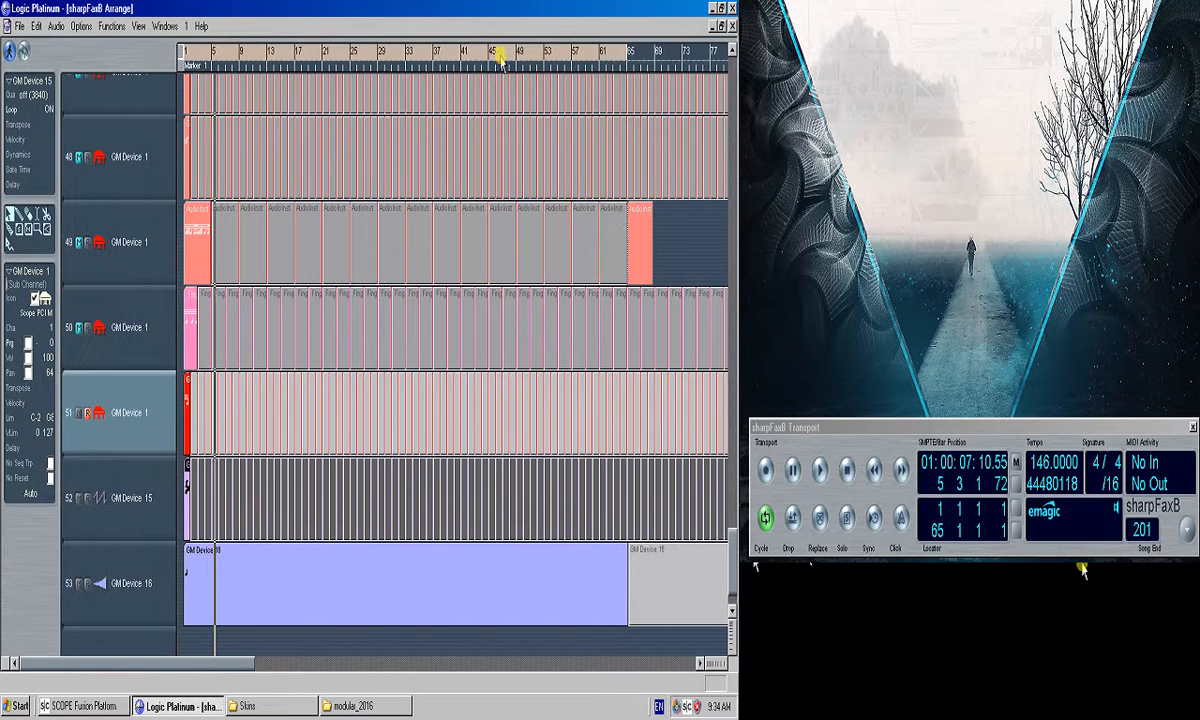
Select the GM Device 15 track, play the cycle from bar 1, and check the EmptyModular patch in SCOPE Fusion Platform.
{"action": "left_click", "coordinate": [148, 468]}
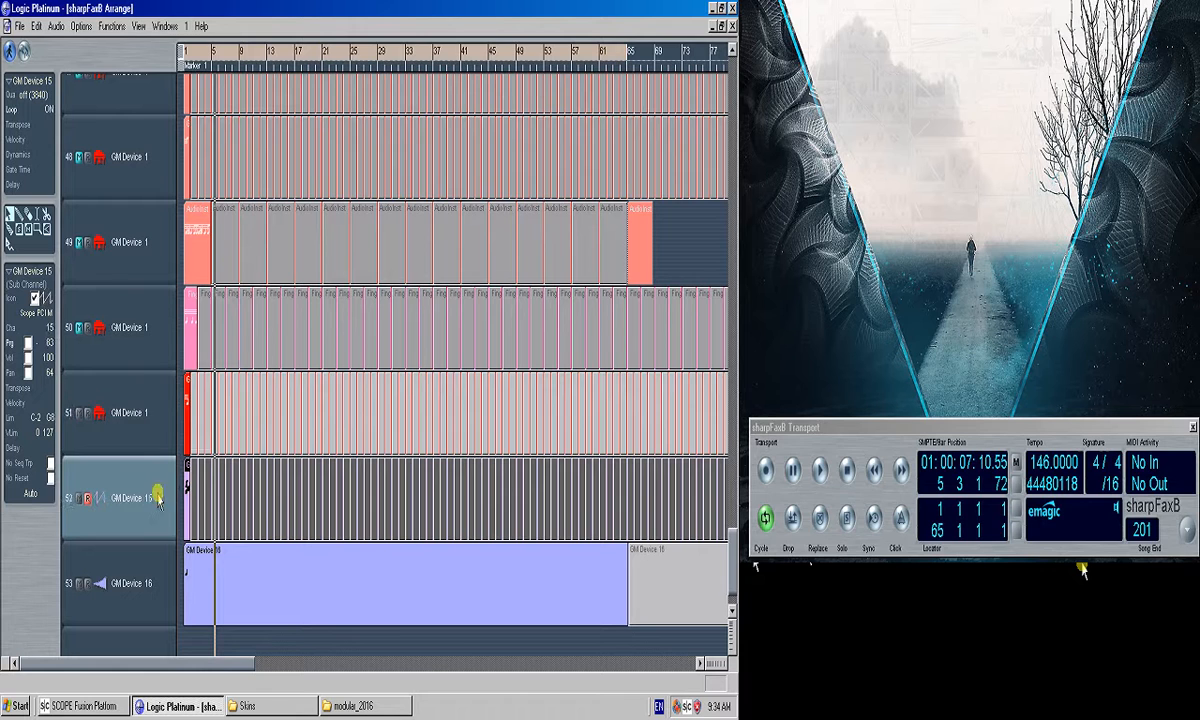
{"action": "left_click", "coordinate": [122, 706]}
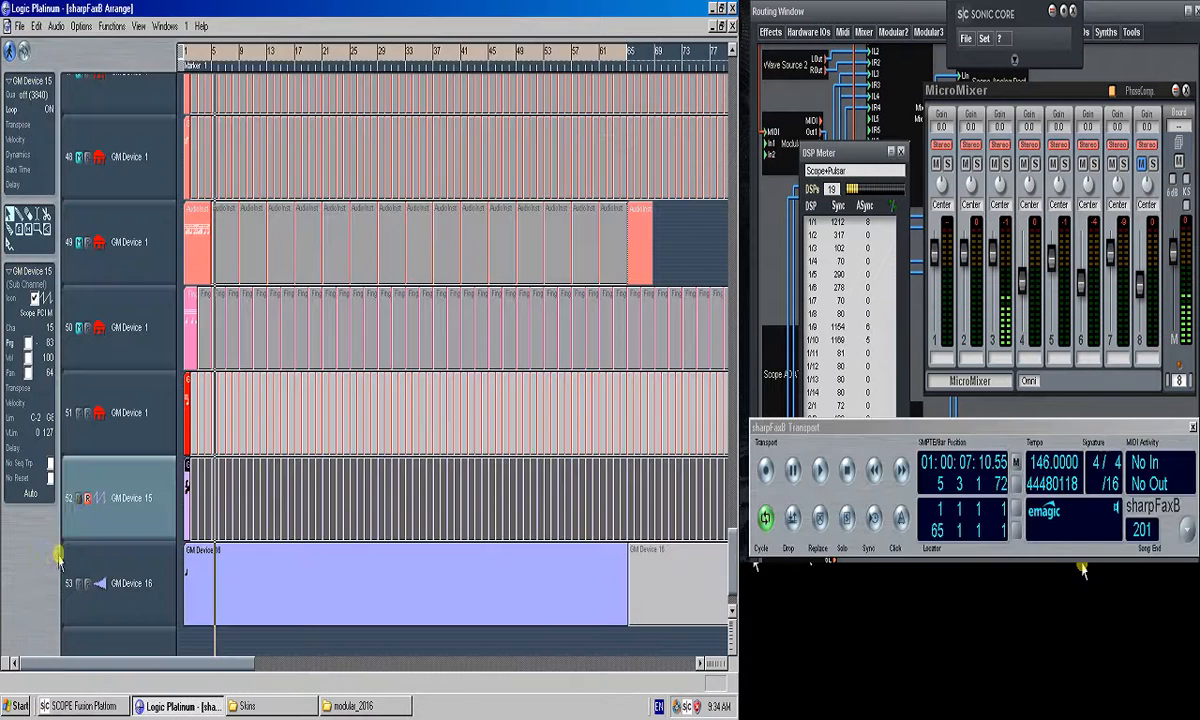
{"action": "left_click", "coordinate": [6, 520]}
{"action": "key", "text": "space"}
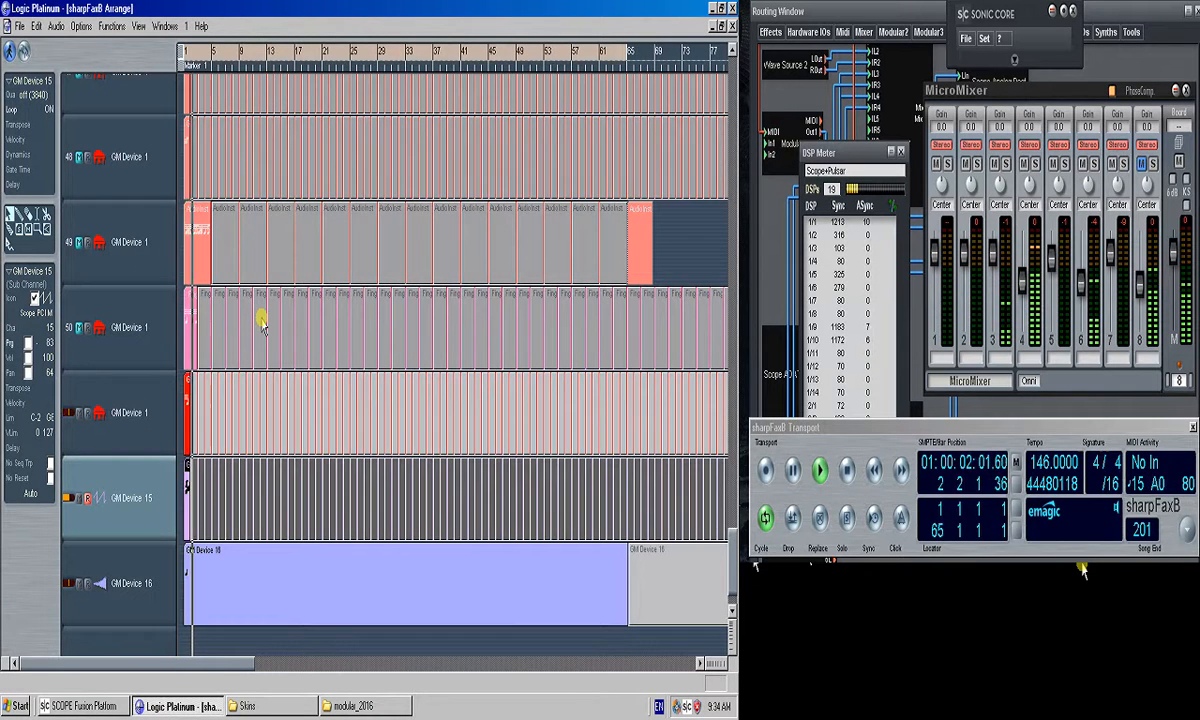
{"action": "left_click", "coordinate": [104, 707]}
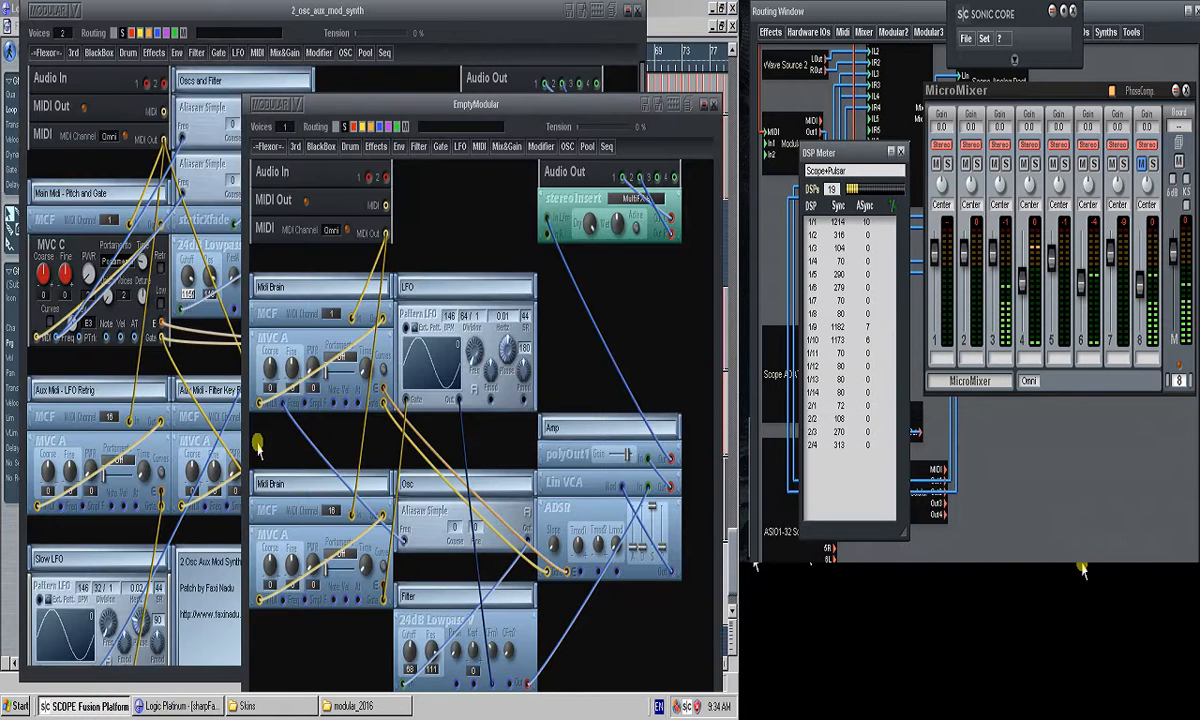
{"action": "mouse_move", "coordinate": [264, 427]}
{"action": "left_mouse_down"}
{"action": "mouse_move", "coordinate": [288, 430]}
{"action": "mouse_move", "coordinate": [403, 538]}
{"action": "left_mouse_up"}
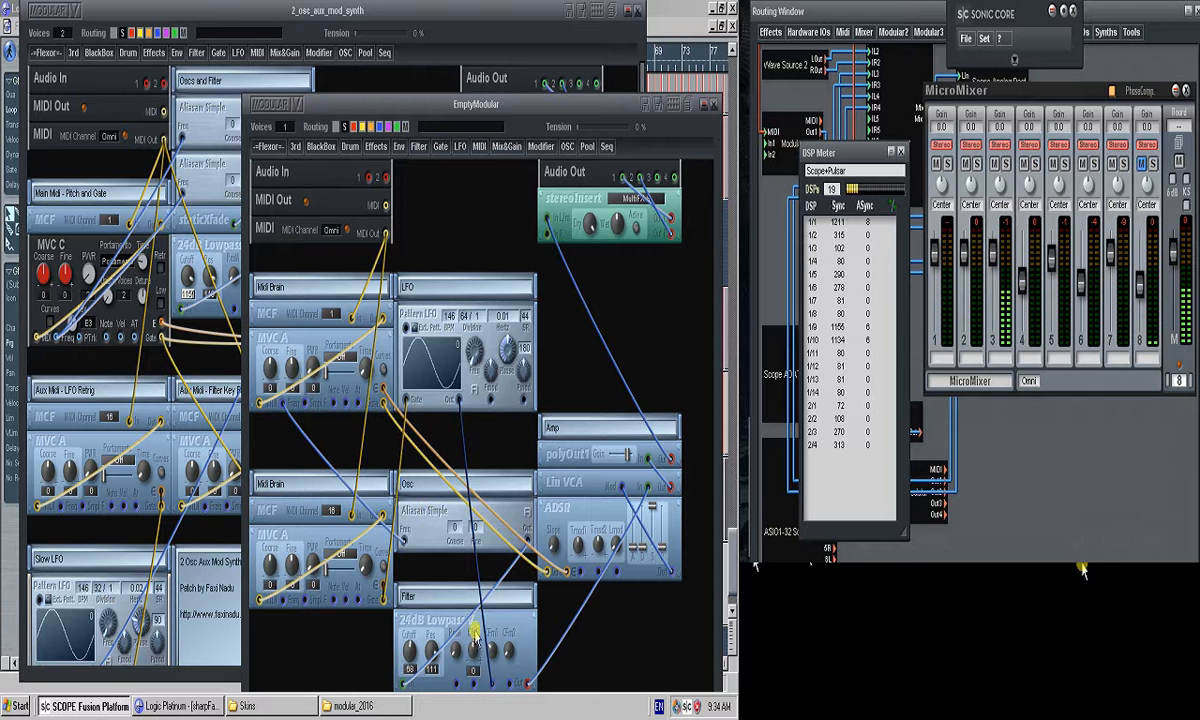
Duplicate the channel 16 Midi Brain label, MCF and MVC A, and place the copies directly below the originals.
{"action": "left_click", "coordinate": [271, 517]}
{"action": "key", "text": "ctrl+c"}
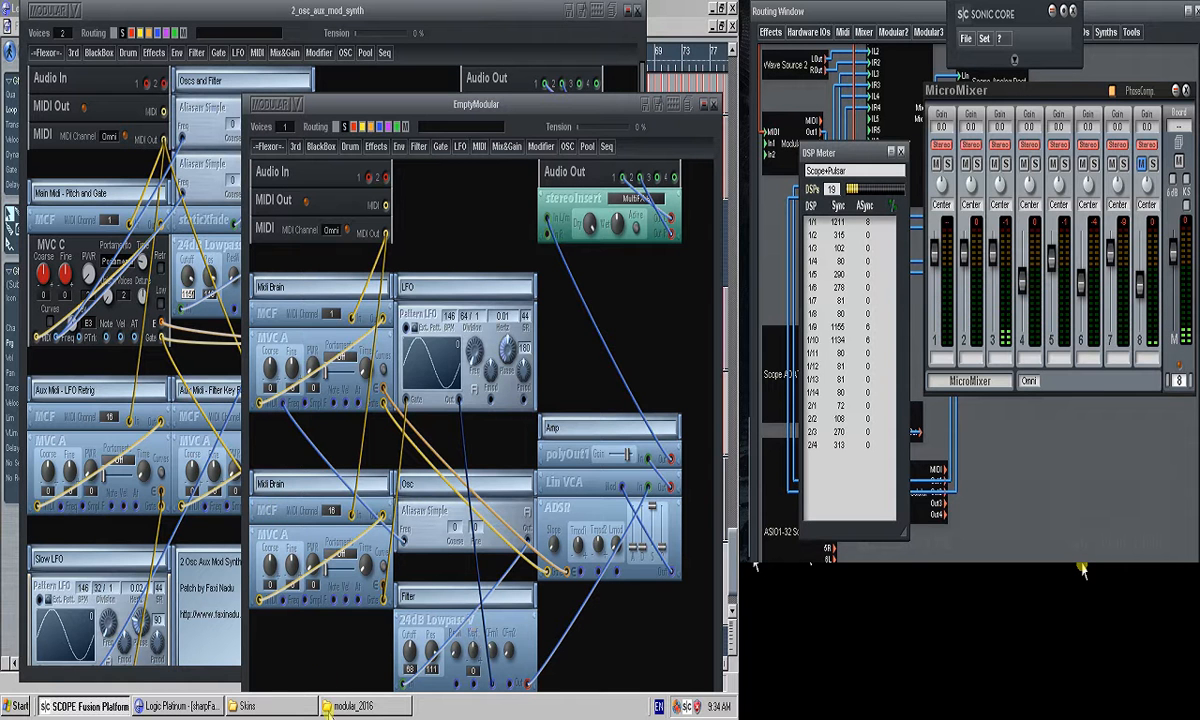
{"action": "key", "text": "ctrl+v"}
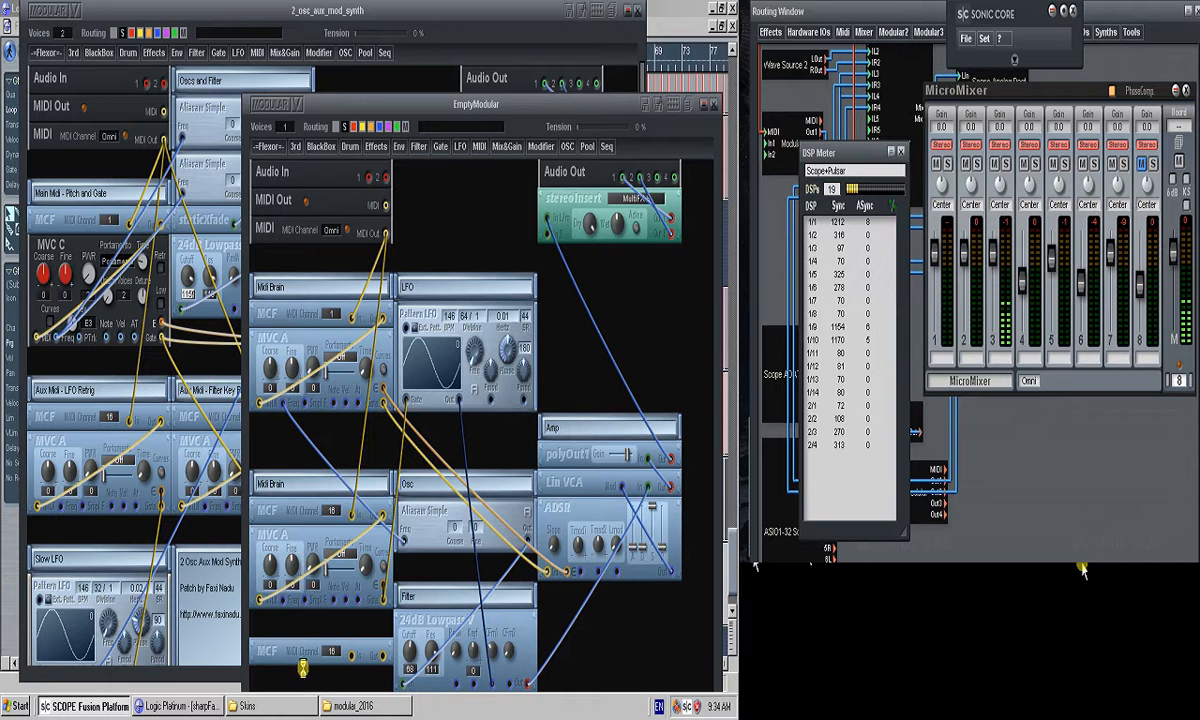
{"action": "scroll", "coordinate": [302, 668], "scroll_direction": "down", "scroll_amount": 1}
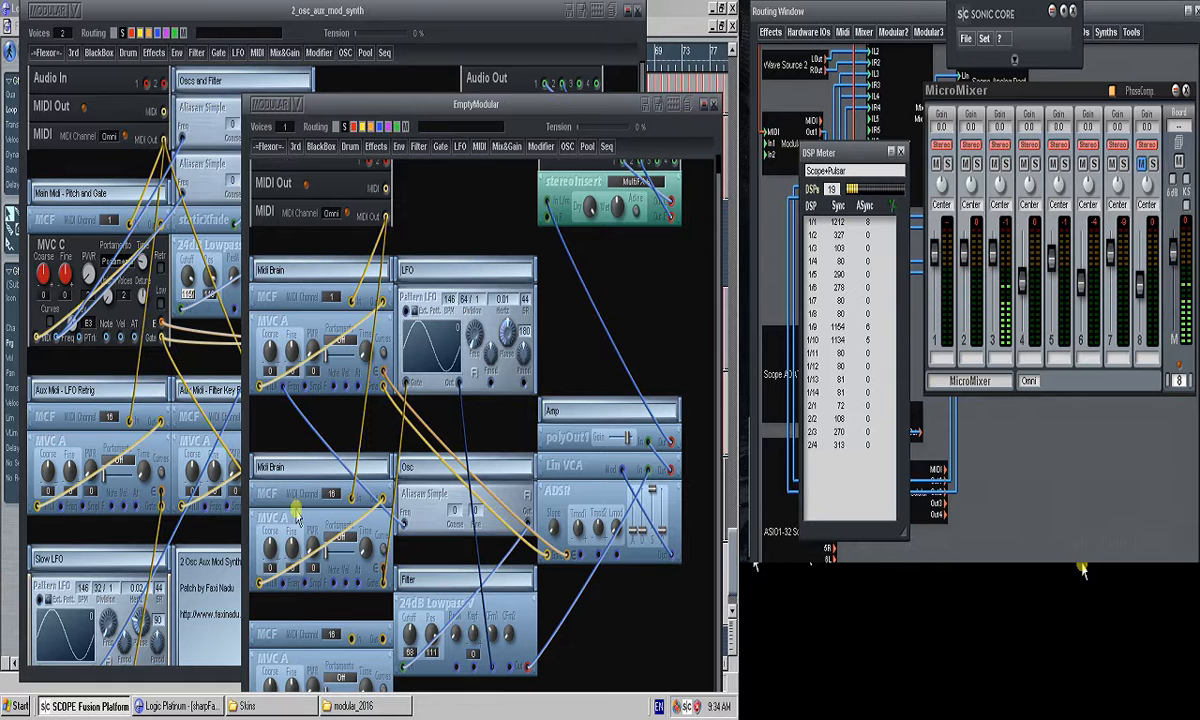
{"action": "left_click", "coordinate": [311, 614]}
{"action": "left_click_drag", "start_coordinate": [253, 609], "coordinate": [259, 627]}
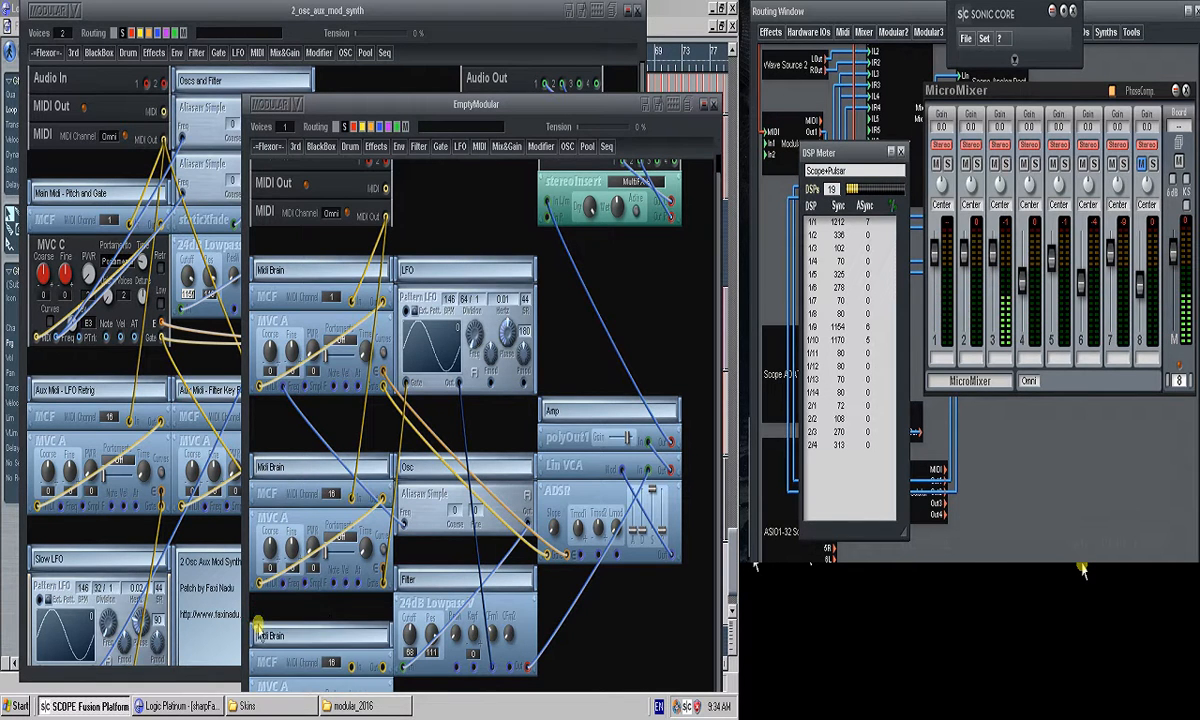
{"action": "scroll", "coordinate": [332, 605], "scroll_direction": "down", "scroll_amount": 1}
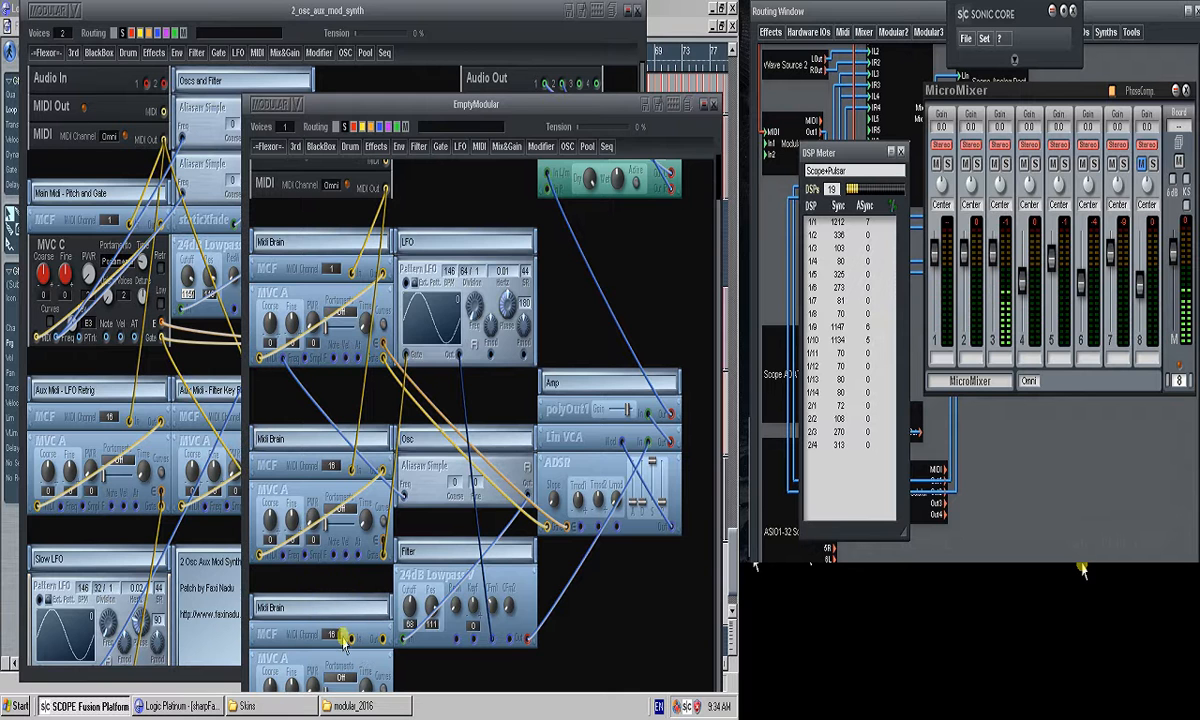
Set the copied MCF to MIDI channel 15 and wire it between the patch's MIDI Out and the copied MVC A.
{"action": "left_click", "coordinate": [169, 707]}
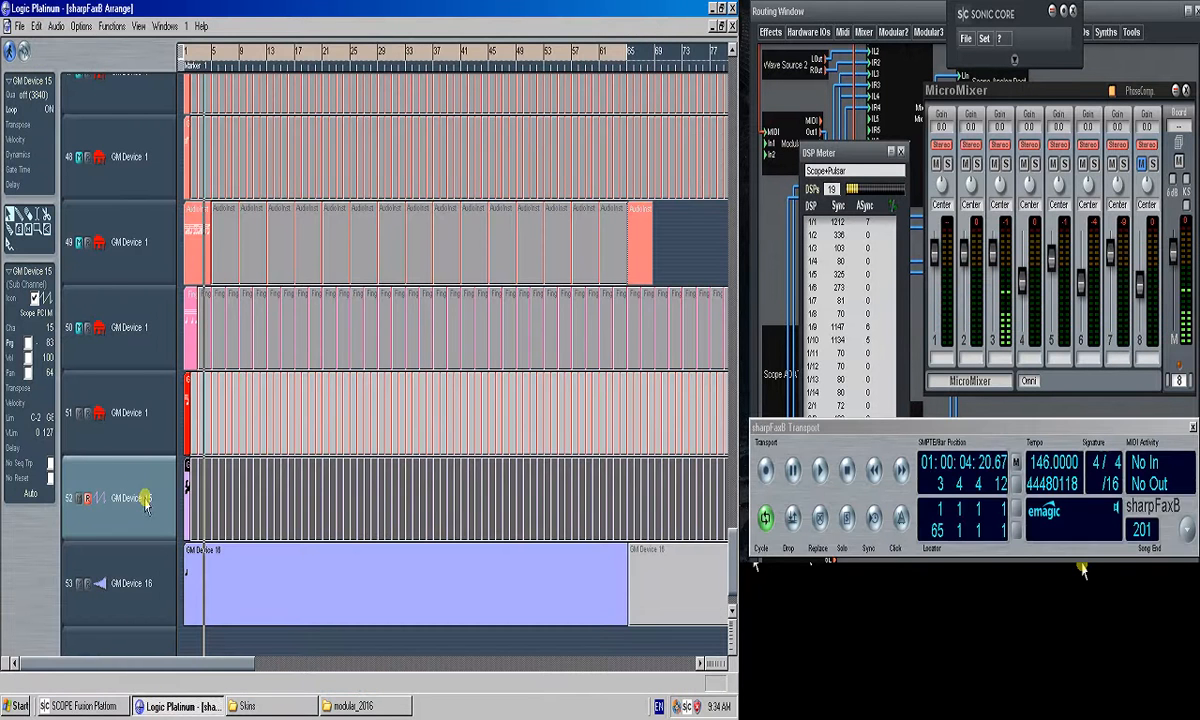
{"action": "left_click", "coordinate": [100, 706]}
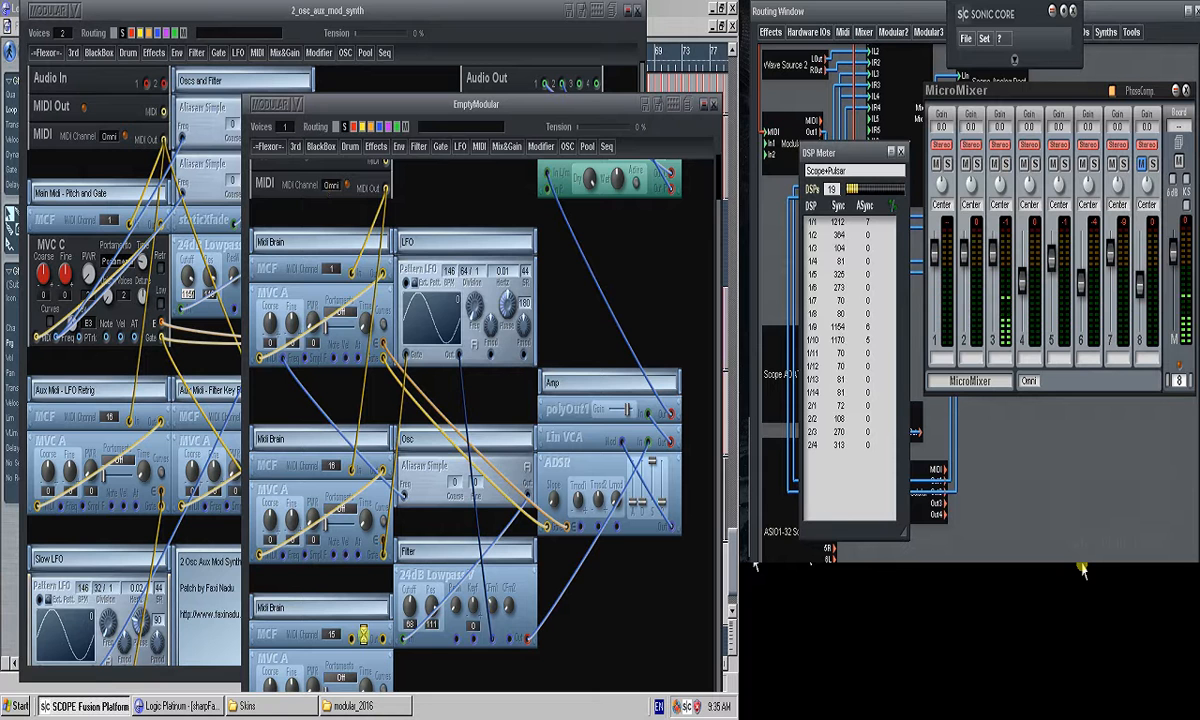
{"action": "left_click_drag", "start_coordinate": [390, 104], "coordinate": [388, 30]}
{"action": "left_click_drag", "start_coordinate": [381, 565], "coordinate": [363, 487]}
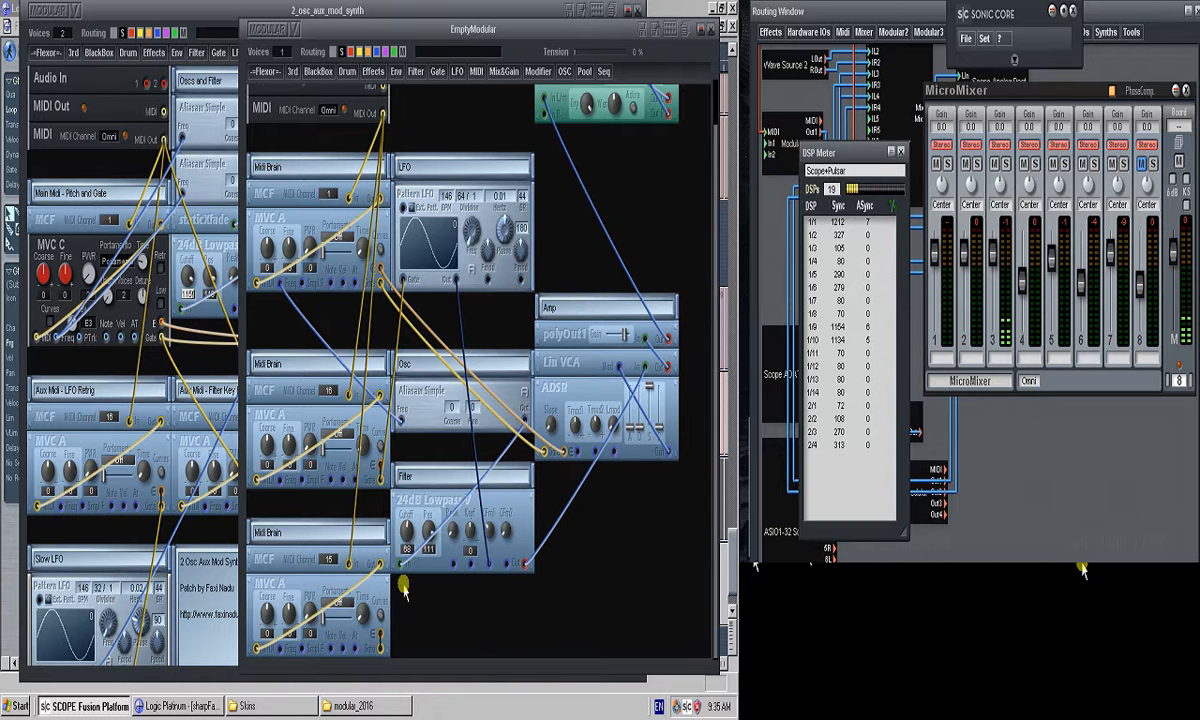
Switch to Logic Platinum and open the first GM Device 15 sequence to examine its rising and falling notes.
{"action": "left_click", "coordinate": [180, 707]}
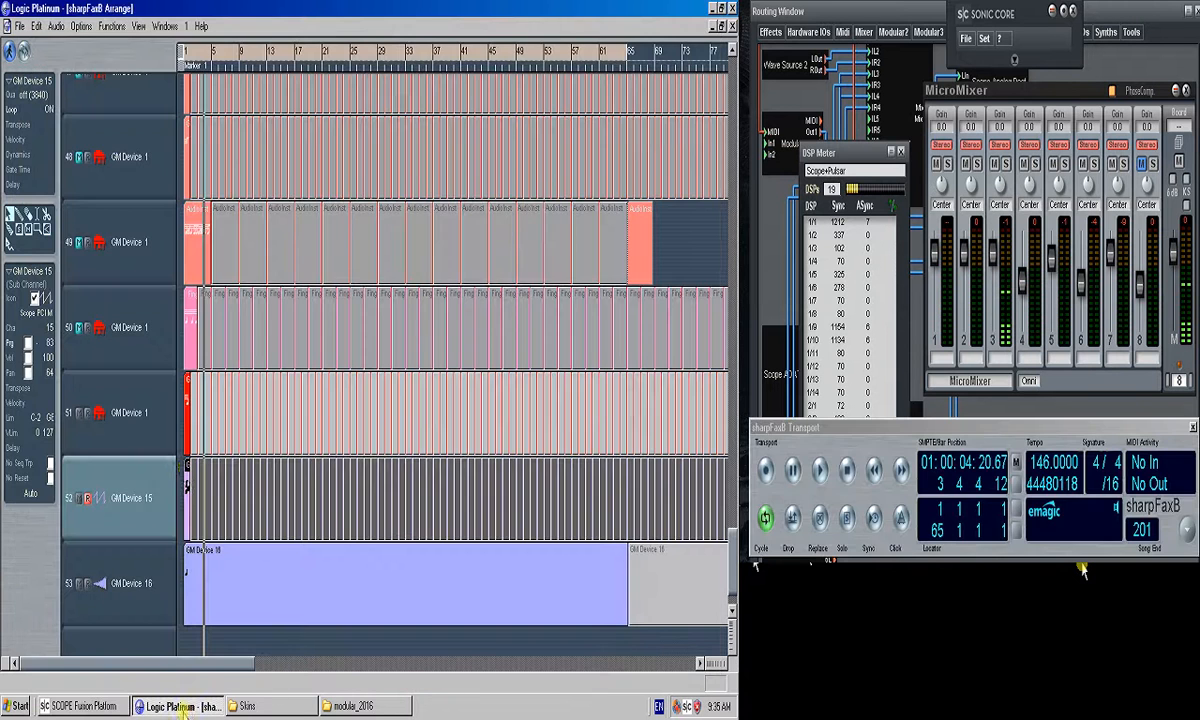
{"action": "double_click", "coordinate": [187, 487]}
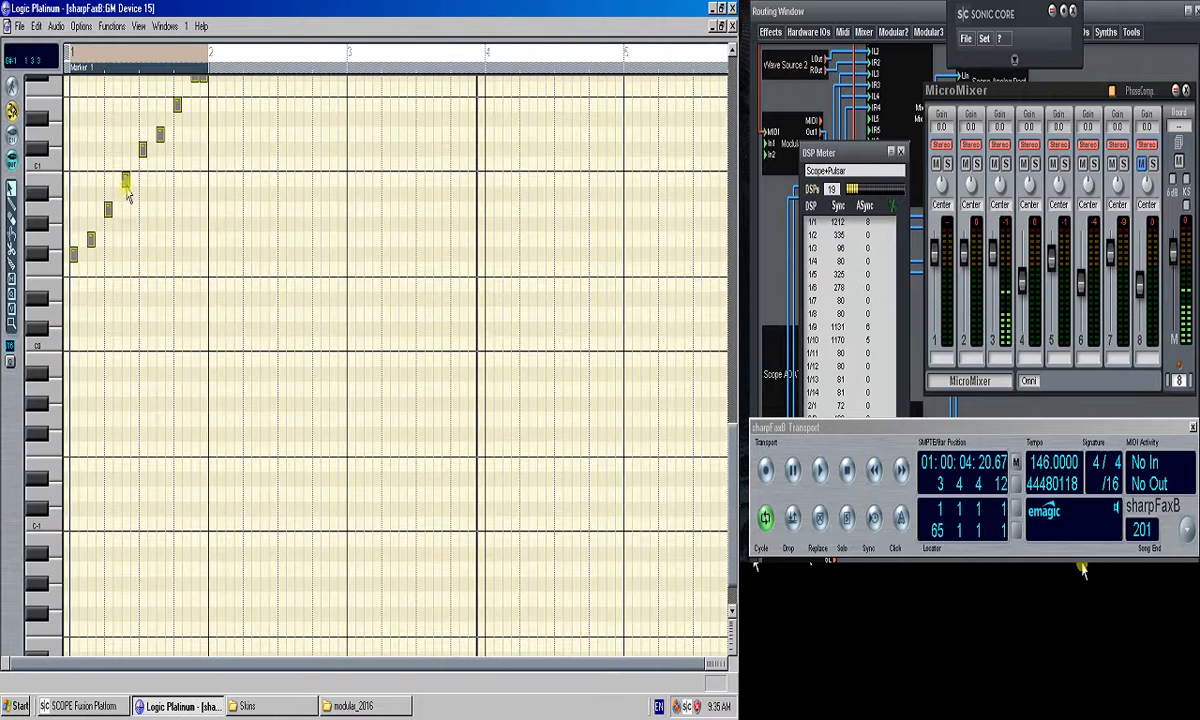
{"action": "scroll", "coordinate": [129, 201], "scroll_direction": "up", "scroll_amount": 5}
{"action": "scroll", "coordinate": [145, 203], "scroll_direction": "up", "scroll_amount": 2}
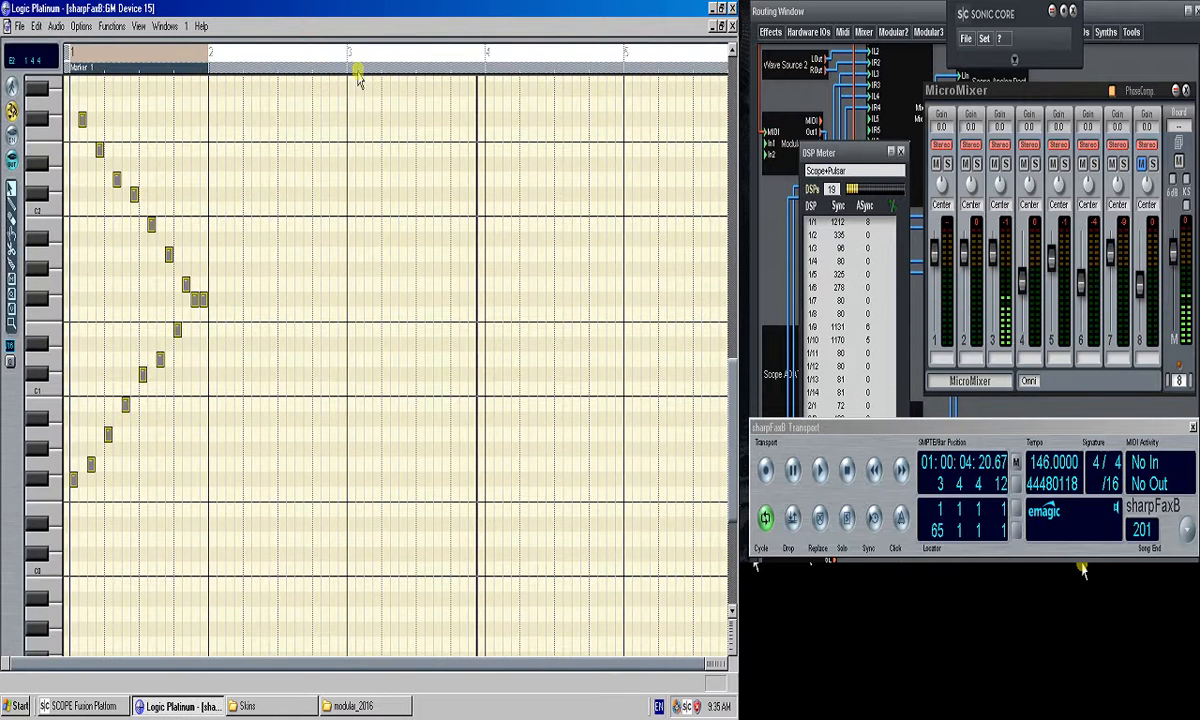
Close the GM Device 15 sequence, switch to SCOPE Fusion Platform, and wire the channel 15 MVC A to the filter's key-follow input.
{"action": "left_click", "coordinate": [730, 25]}
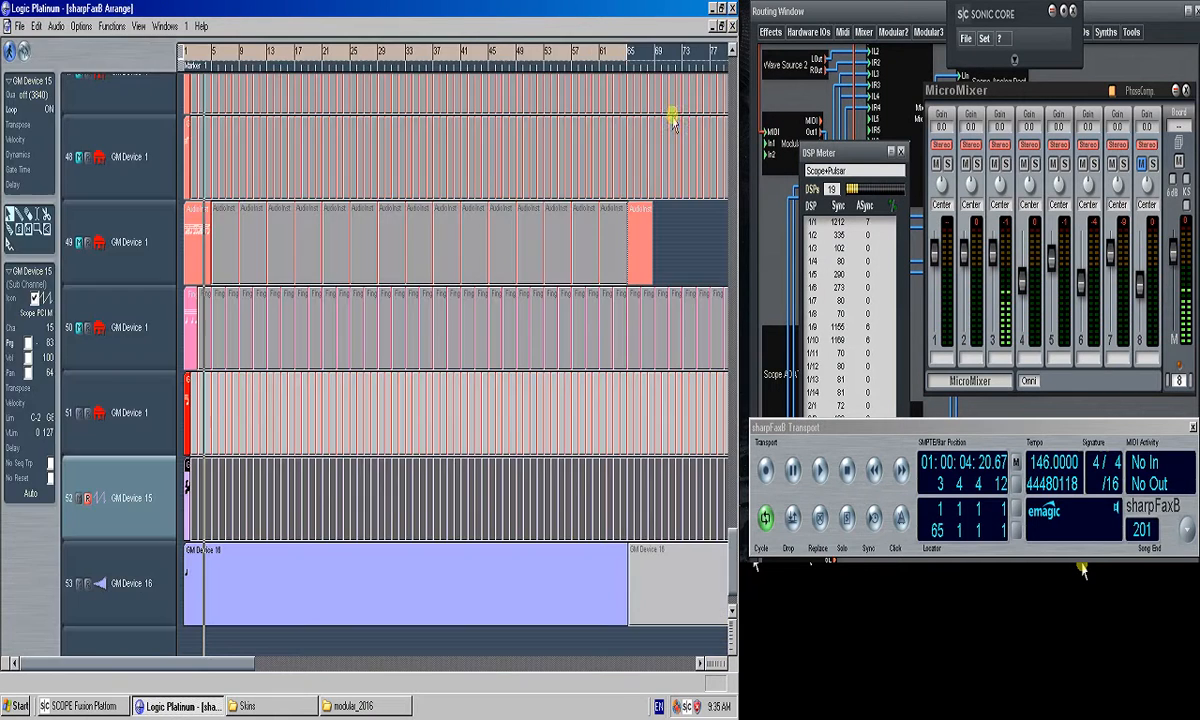
{"action": "left_click", "coordinate": [48, 706]}
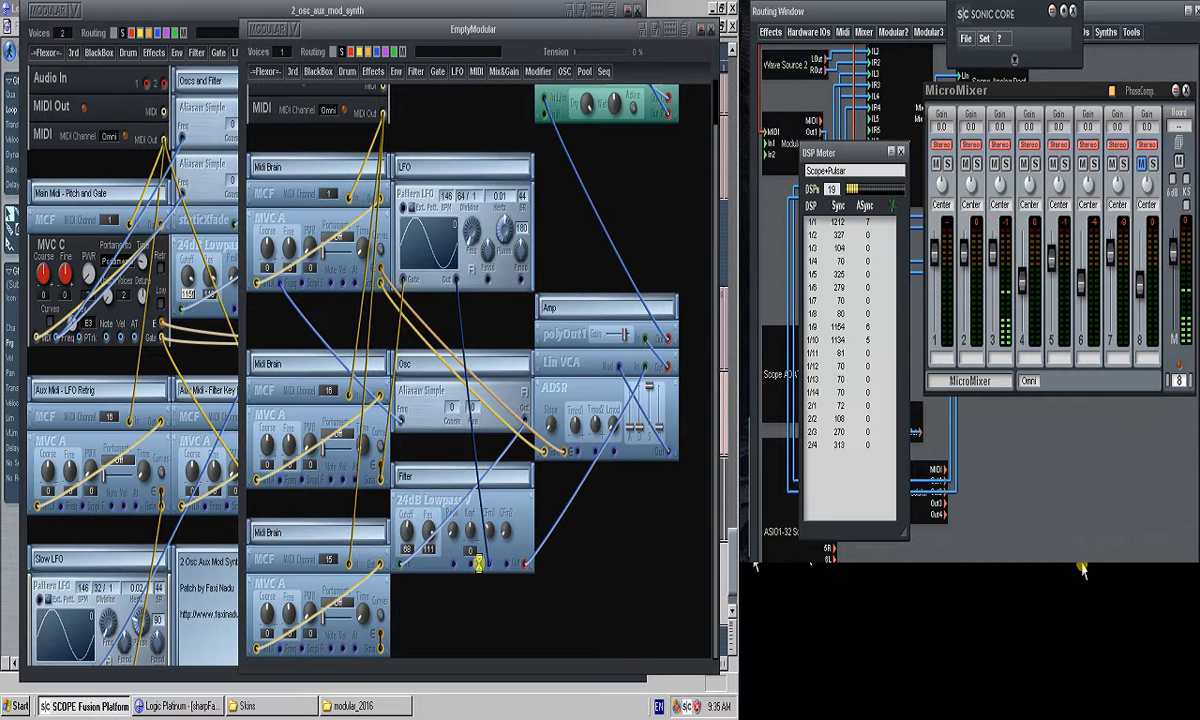
{"action": "left_click", "coordinate": [471, 564]}
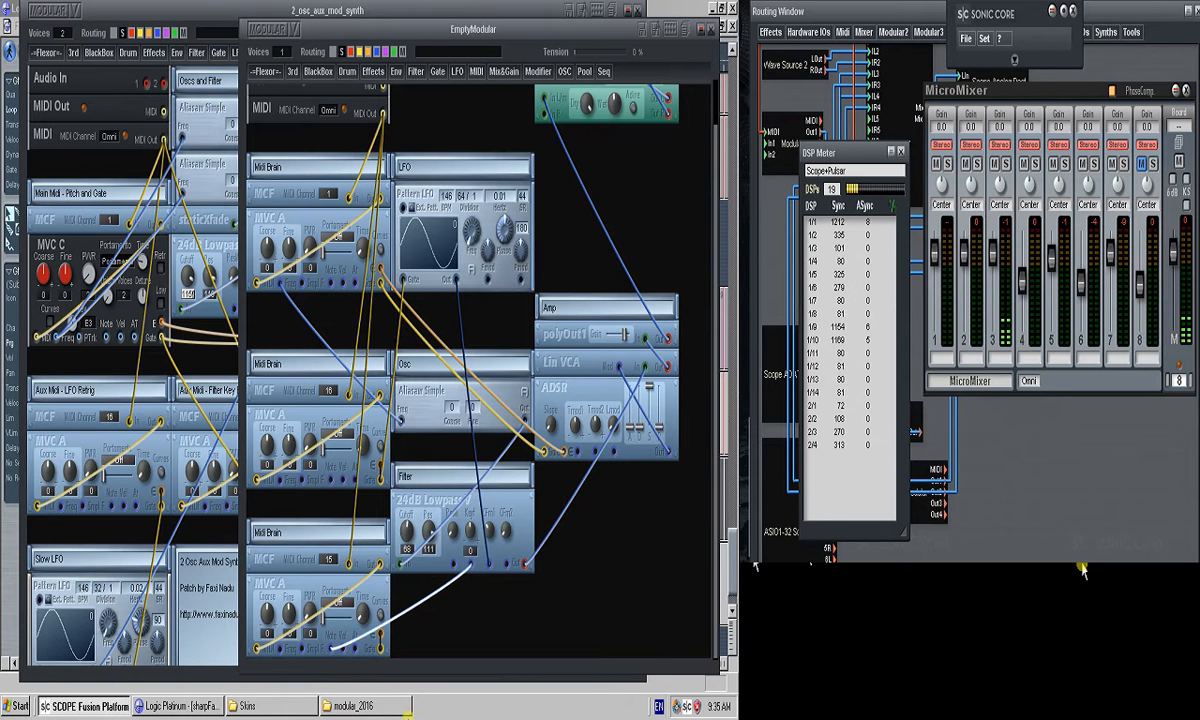
Start playback in Logic Platinum, and in SCOPE Fusion Platform try filter key-follow amounts of 100, 200, -54 and 122 with different cutoffs.
{"action": "left_click", "coordinate": [178, 706]}
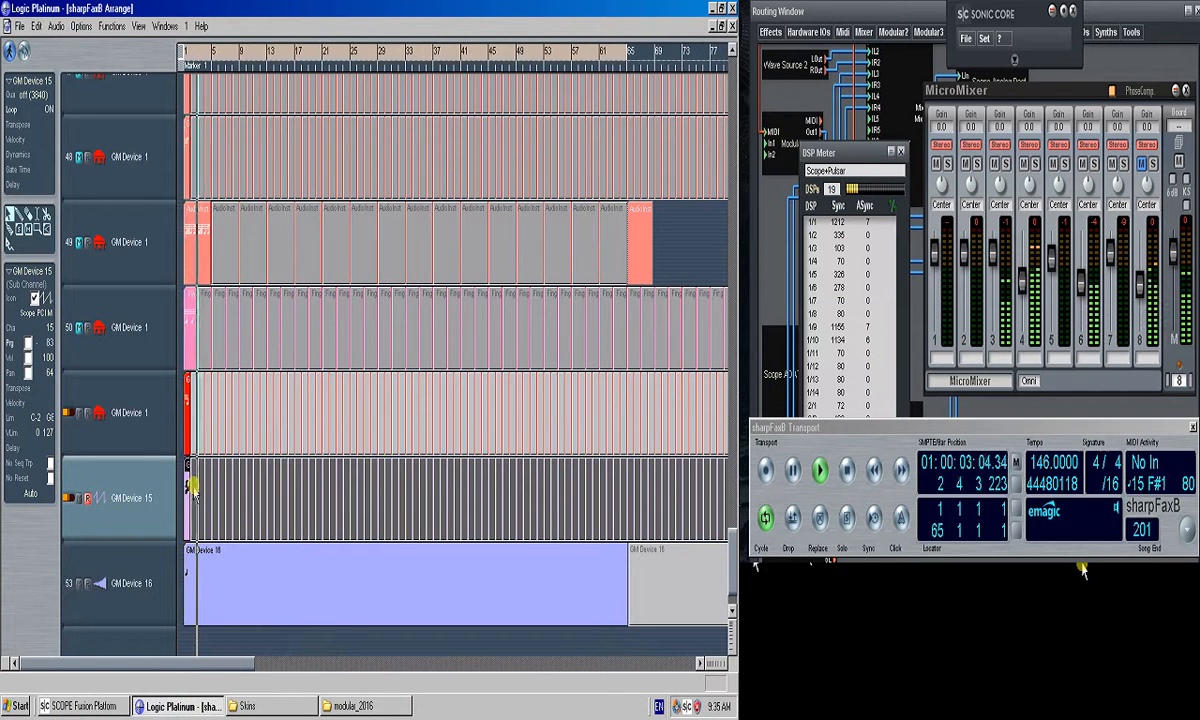
{"action": "left_click", "coordinate": [78, 706]}
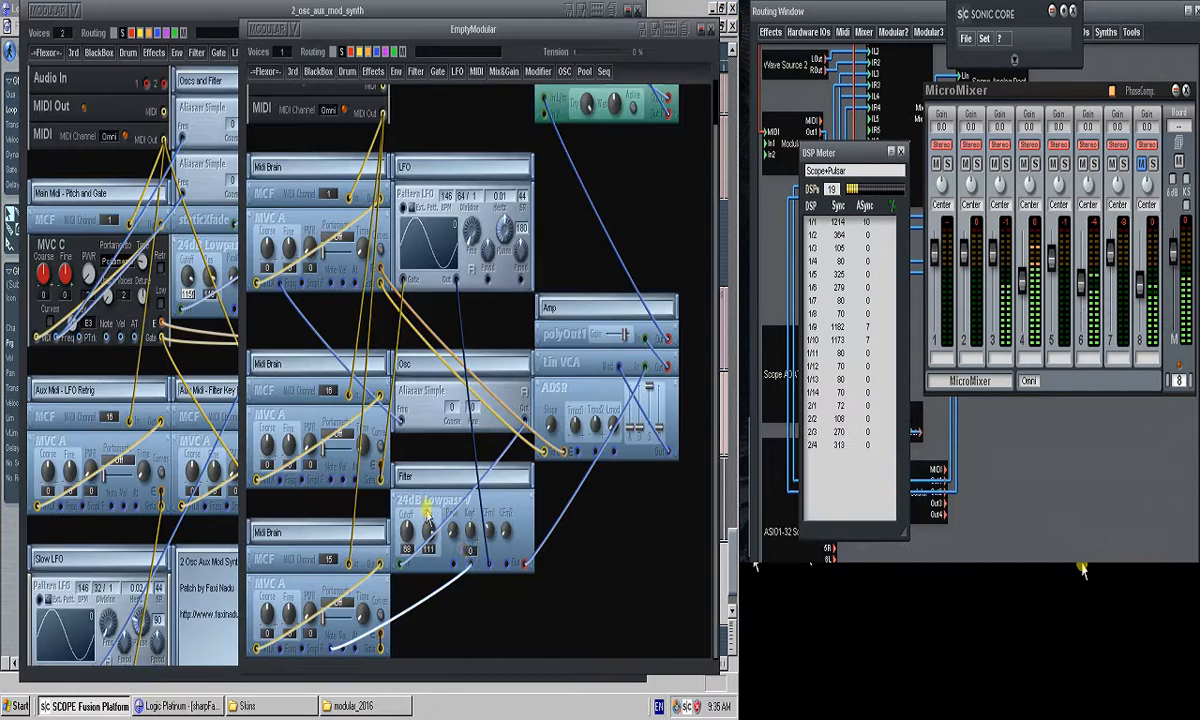
{"action": "left_click", "coordinate": [470, 550]}
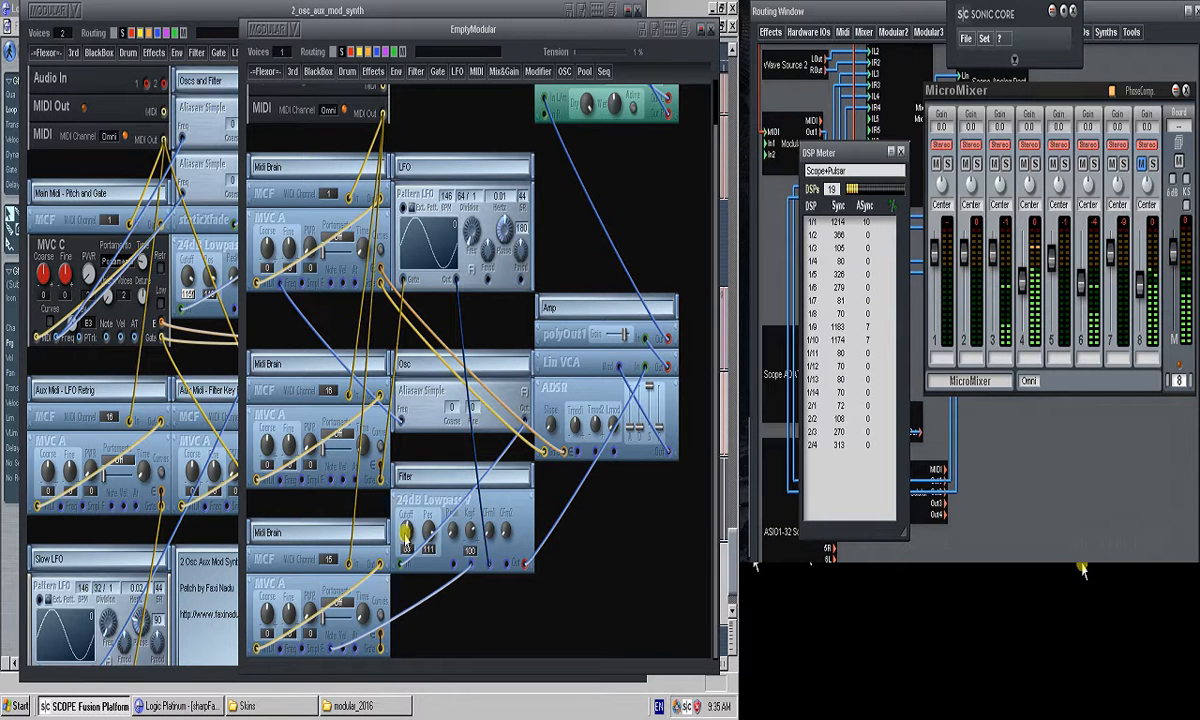
{"action": "left_click_drag", "start_coordinate": [406, 534], "coordinate": [423, 500]}
{"action": "left_click", "coordinate": [471, 550]}
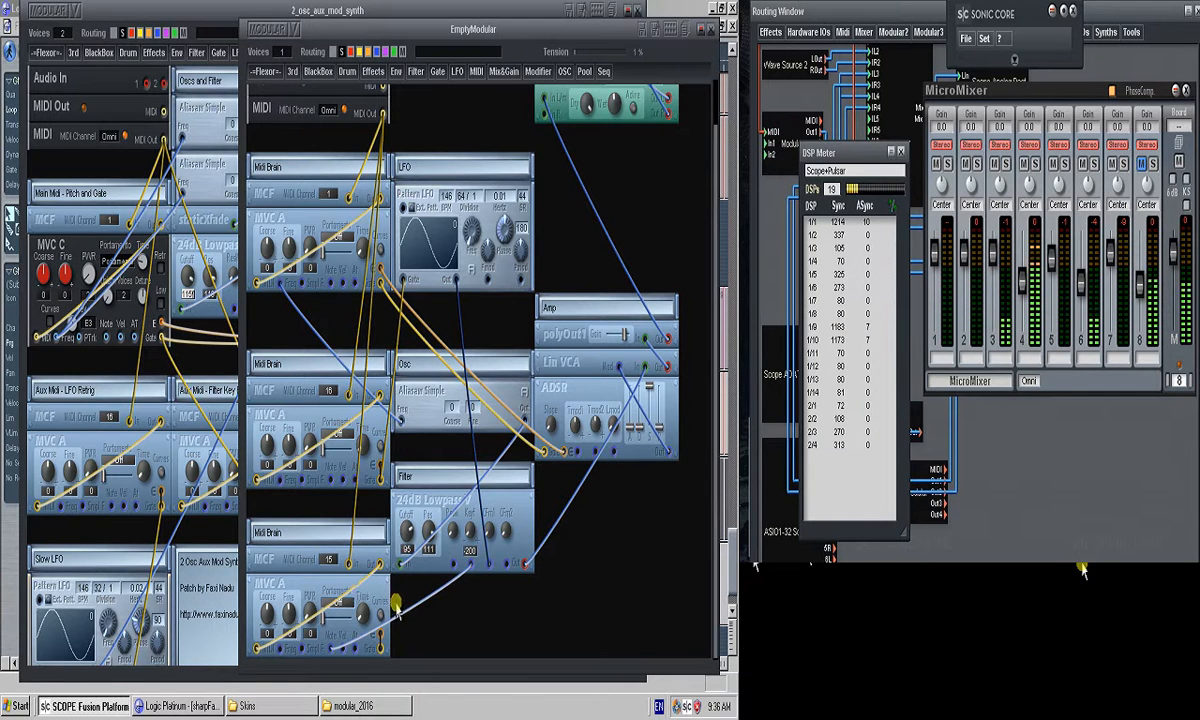
{"action": "left_click_drag", "start_coordinate": [473, 532], "coordinate": [450, 509]}
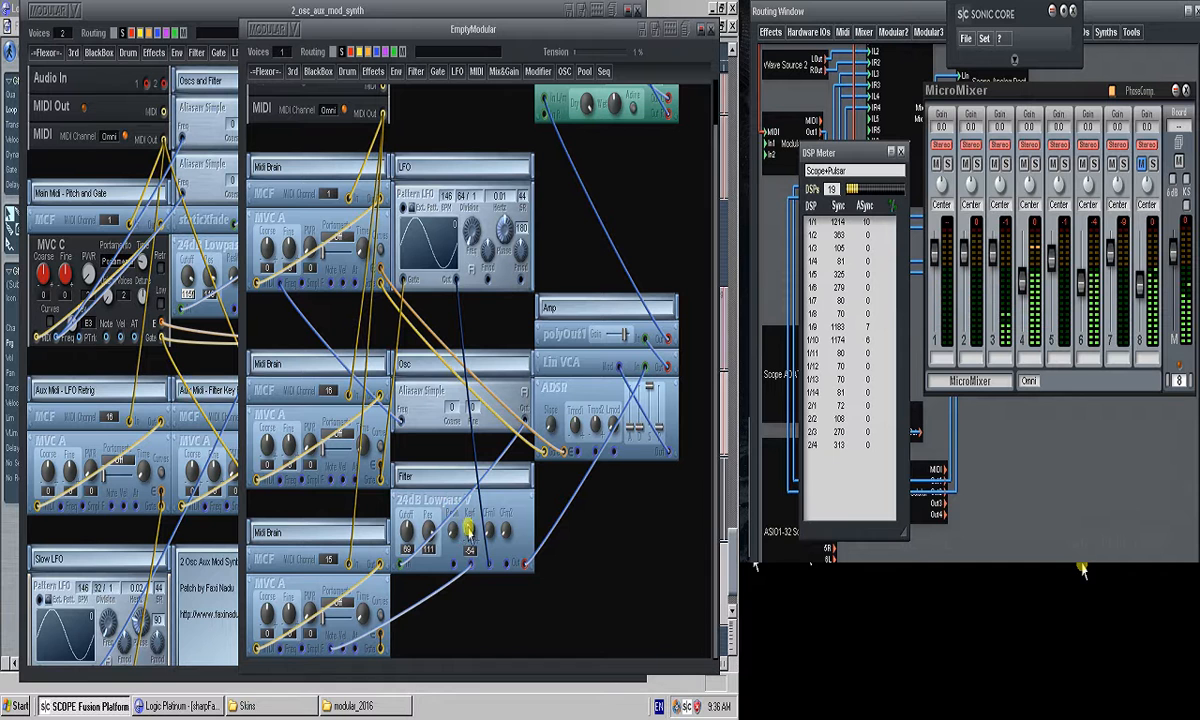
{"action": "left_click_drag", "start_coordinate": [470, 530], "coordinate": [497, 512]}
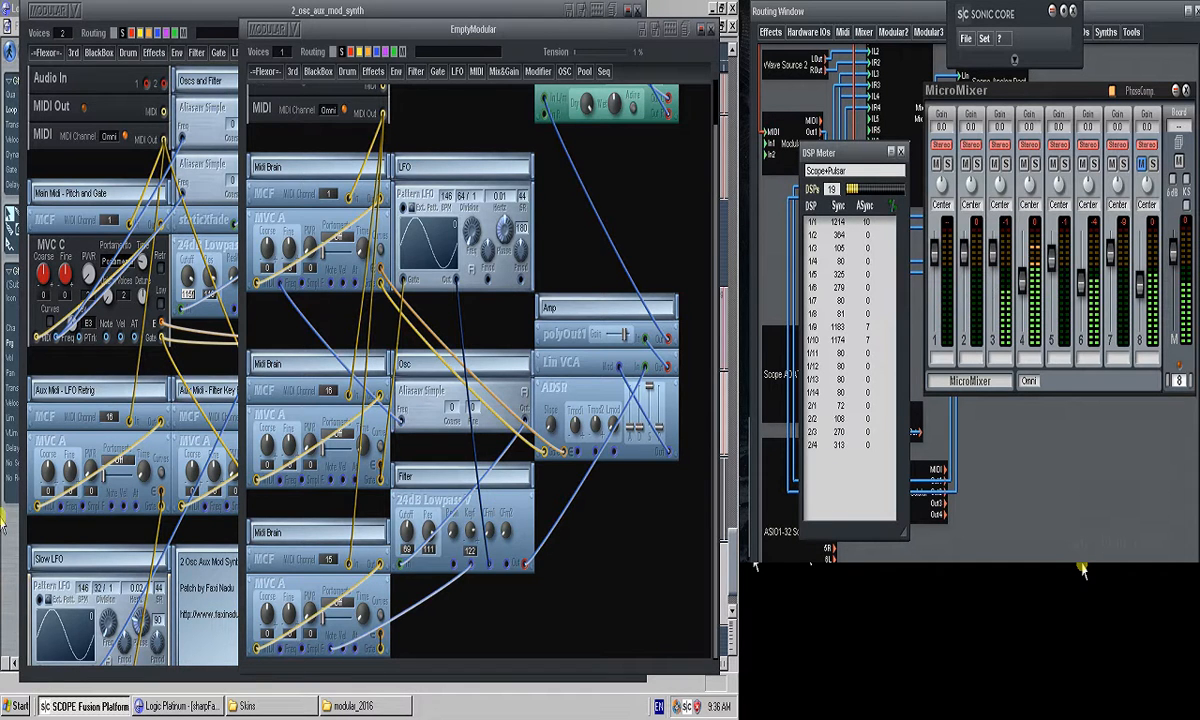
Check the playing tracks in Logic Platinum, then set the EmptyModular filter's key follow to 0 and cutoff to 88 in SCOPE Fusion Platform.
{"action": "left_click", "coordinate": [7, 555]}
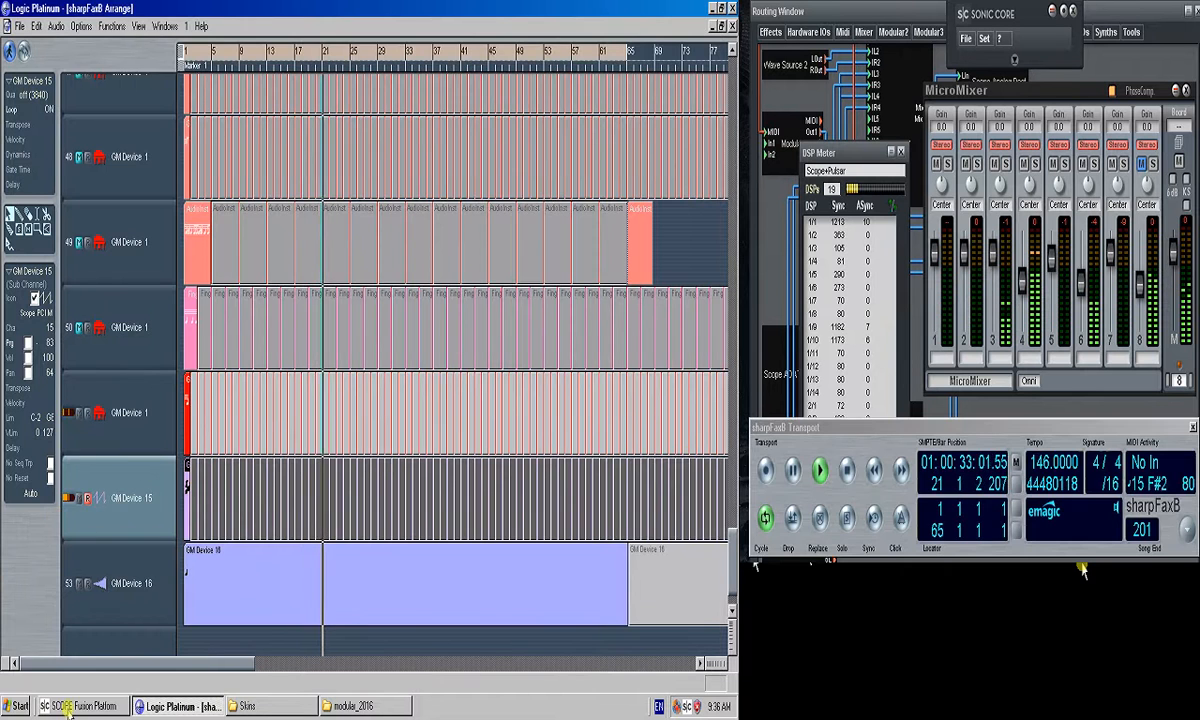
{"action": "left_click", "coordinate": [68, 707]}
{"action": "scroll", "coordinate": [379, 515], "scroll_direction": "up", "scroll_amount": 1}
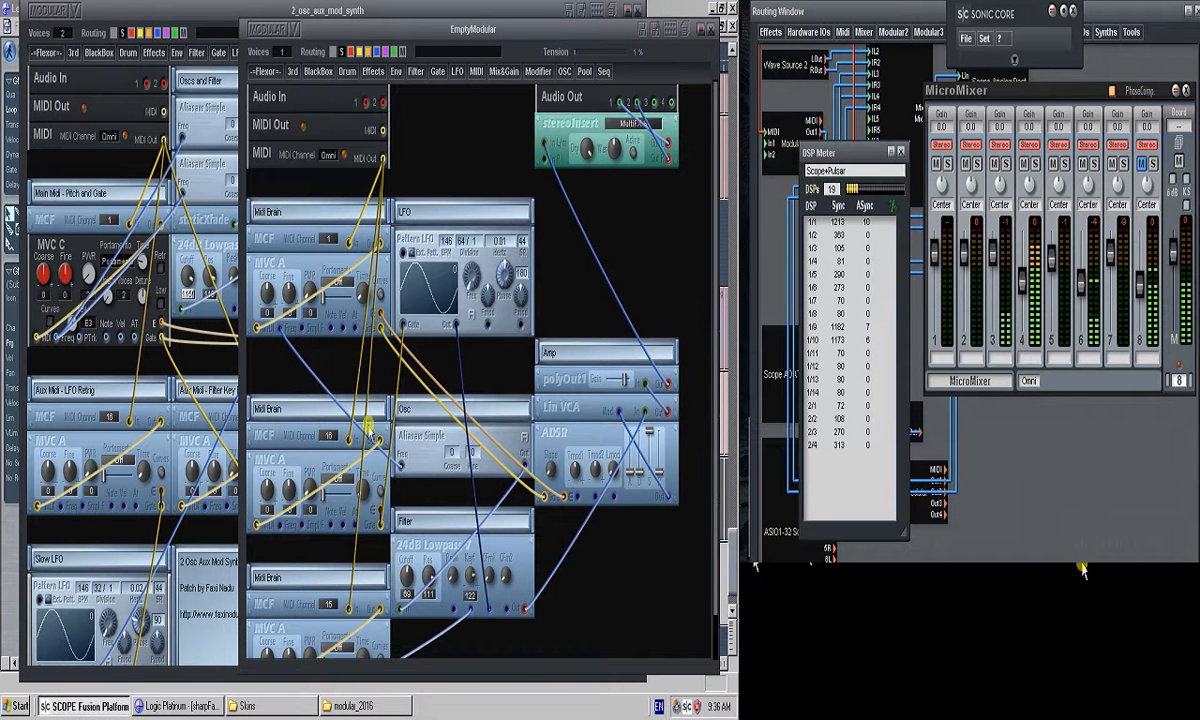
{"action": "scroll", "coordinate": [377, 450], "scroll_direction": "down", "scroll_amount": 1}
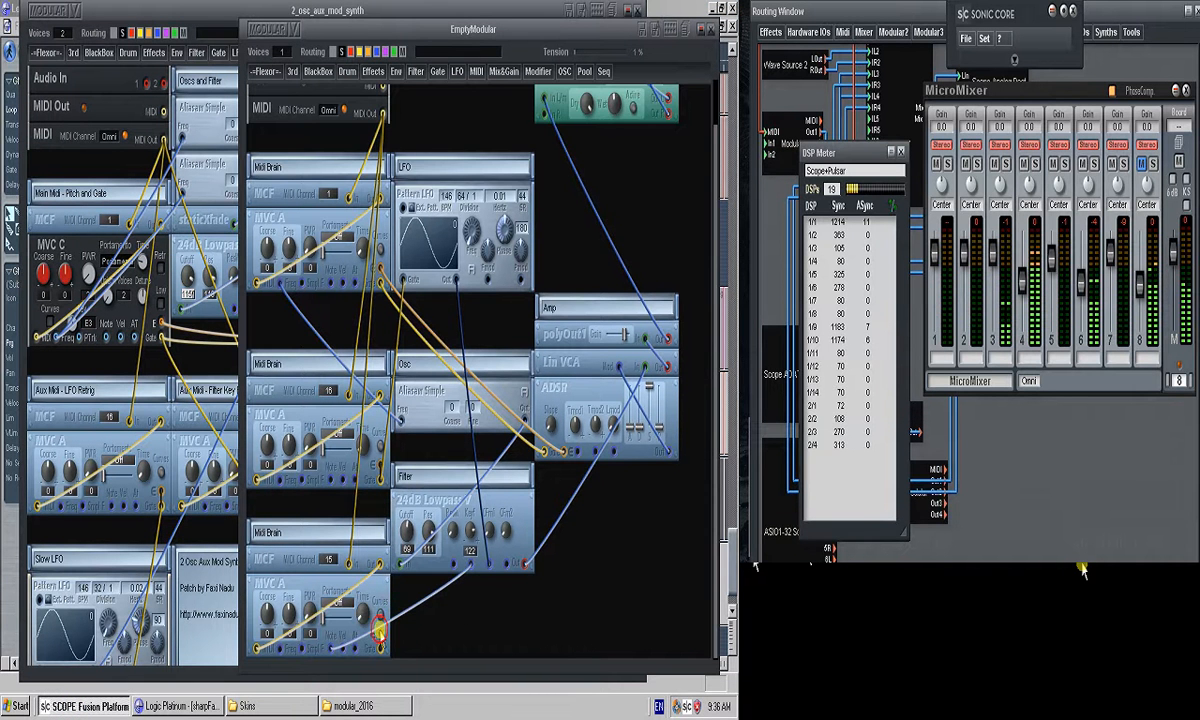
{"action": "left_click", "coordinate": [381, 653]}
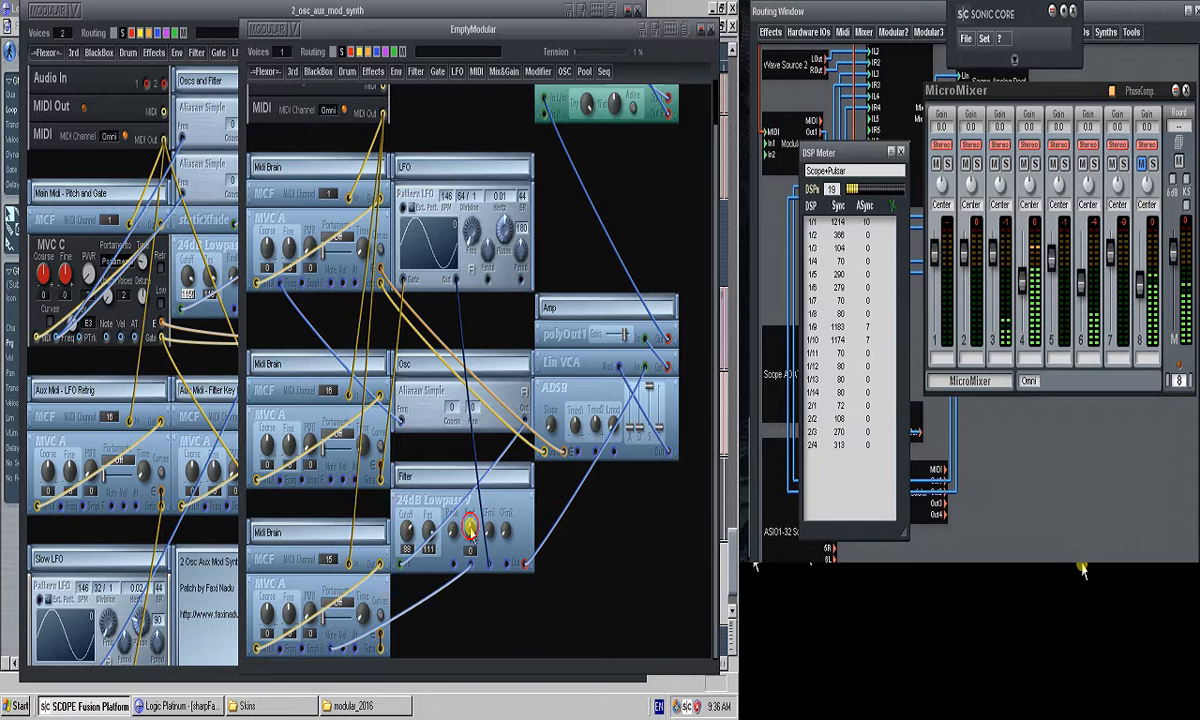
Switch to Logic Platinum, solo the sequences of GM Device 15 and GM Device 1 track 51, and play from bar 1.
{"action": "left_click", "coordinate": [4, 610]}
{"action": "key", "text": "s"}
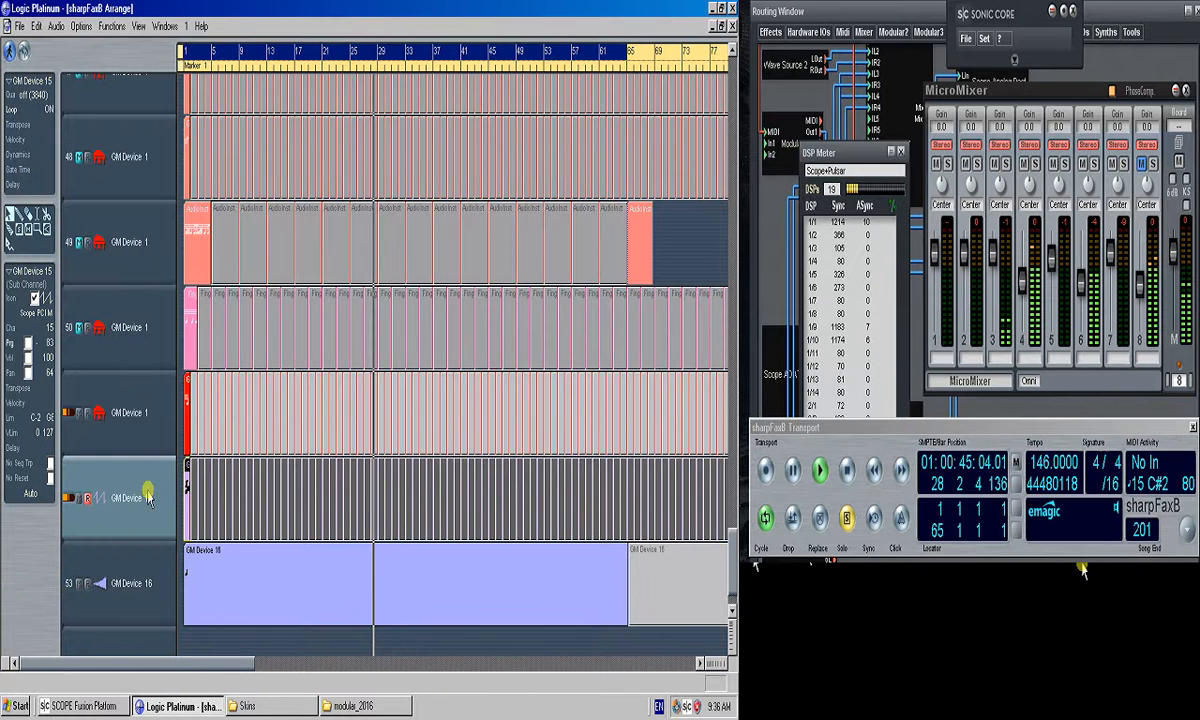
{"action": "key", "text": "KP_Enter"}
{"action": "left_click", "coordinate": [155, 393], "text": "shift"}
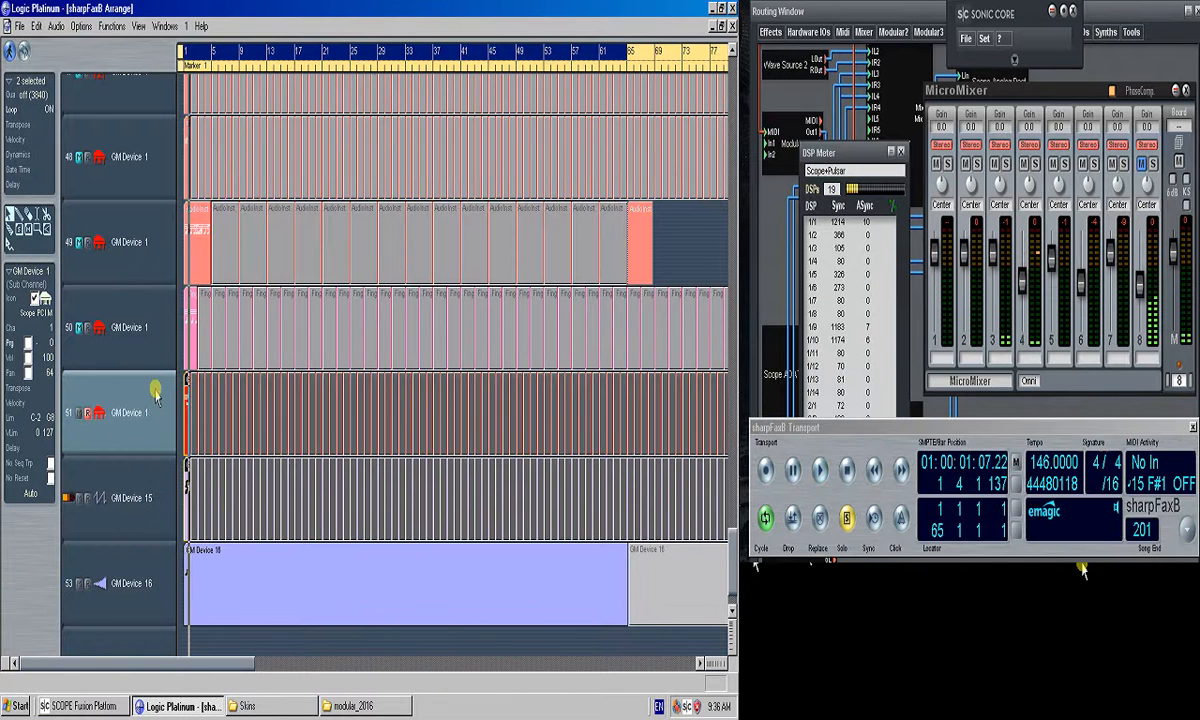
{"action": "key", "text": "KP_Enter"}
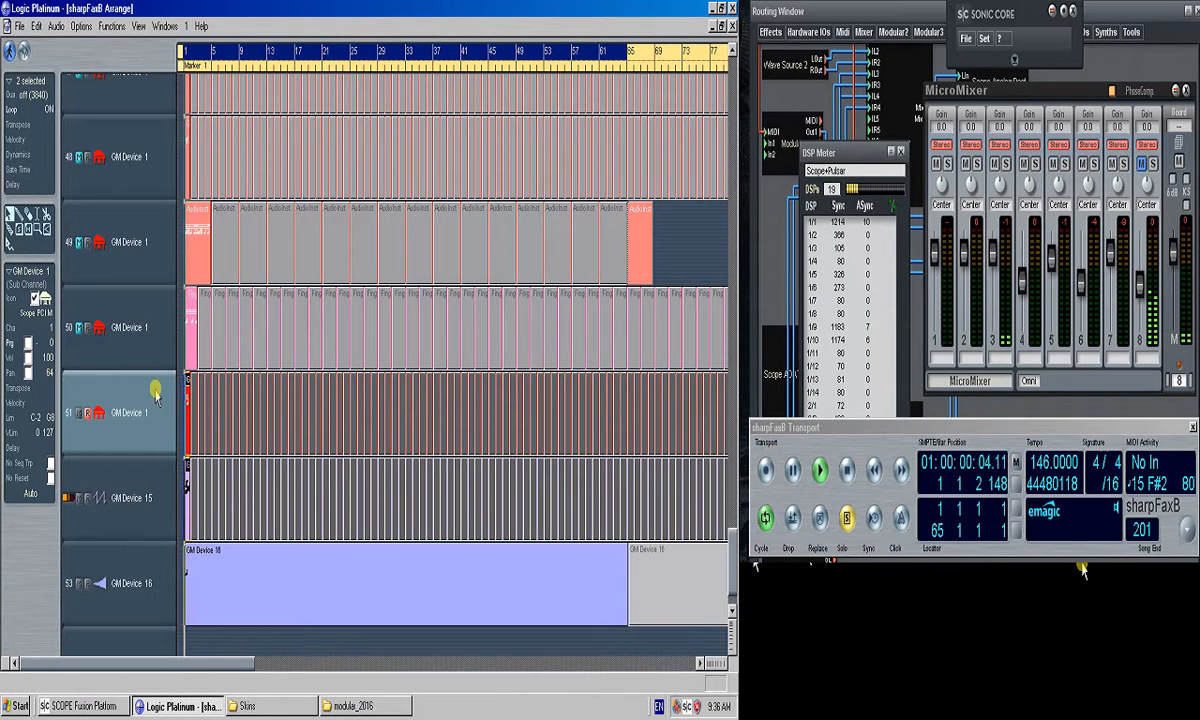
Examine the 2_osc_aux_mod_synth patch in SCOPE Fusion Platform while the soloed tracks play in Logic Platinum.
{"action": "left_click", "coordinate": [86, 706]}
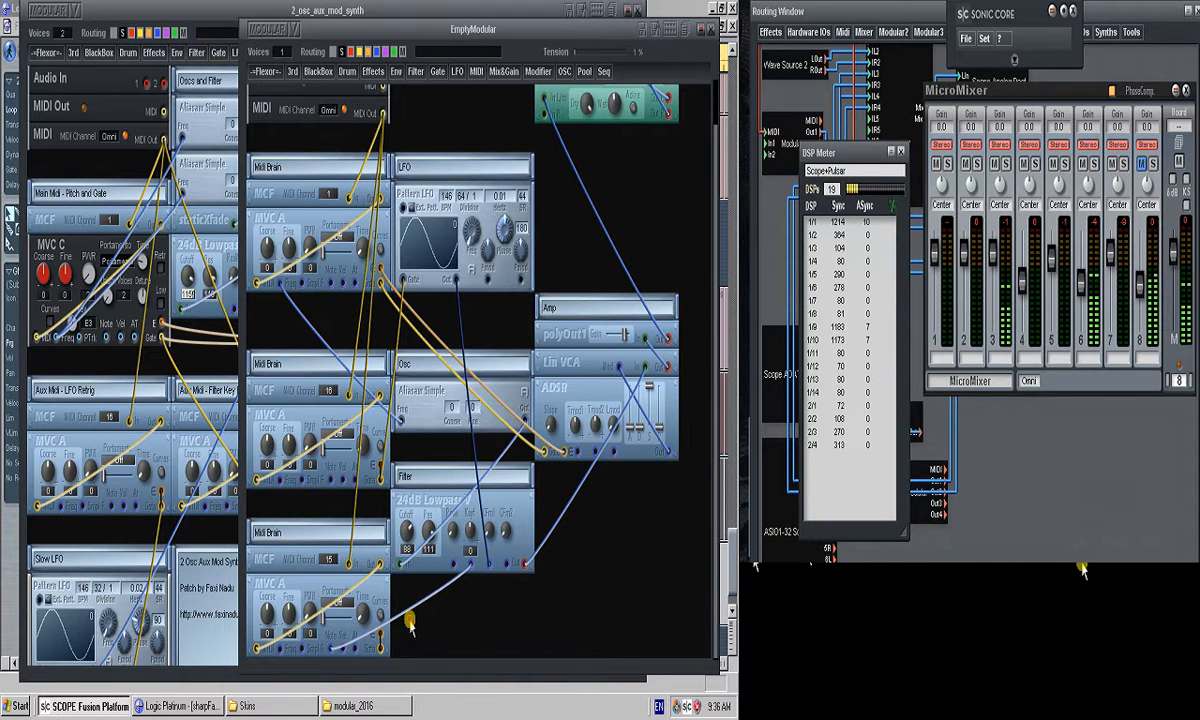
{"action": "left_click", "coordinate": [134, 517]}
{"action": "scroll", "coordinate": [163, 527], "scroll_direction": "down", "scroll_amount": 1}
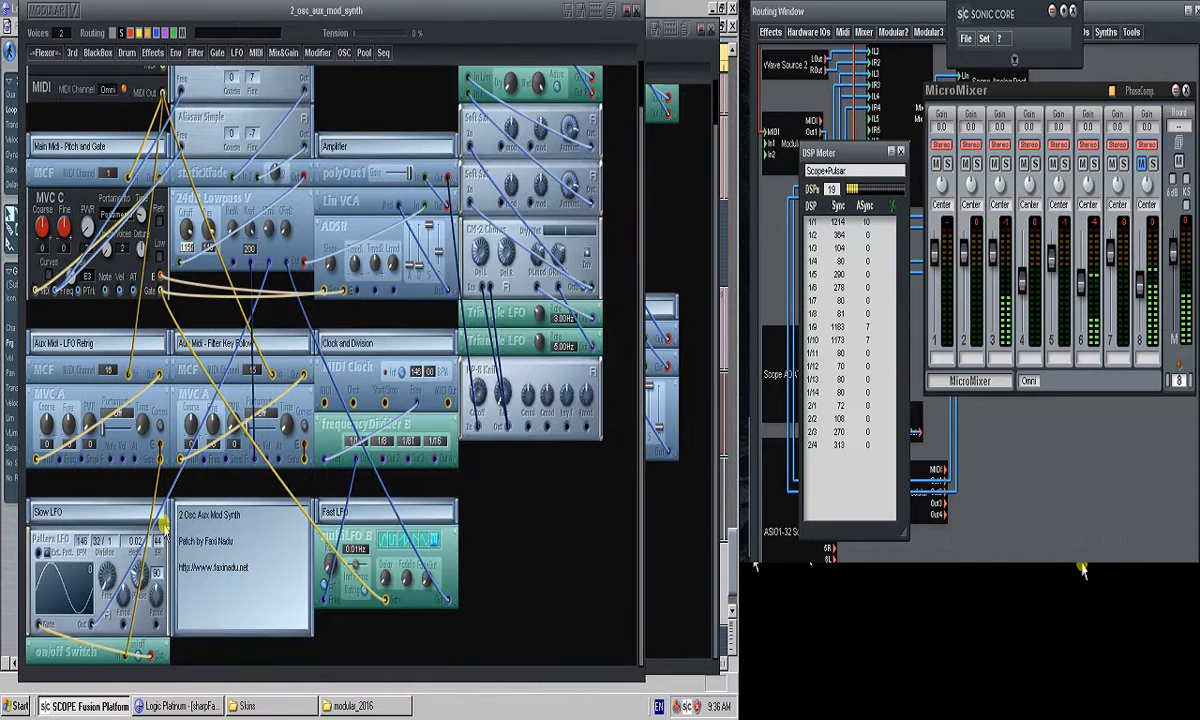
{"action": "scroll", "coordinate": [163, 523], "scroll_direction": "up", "scroll_amount": 1}
{"action": "scroll", "coordinate": [163, 525], "scroll_direction": "down", "scroll_amount": 1}
{"action": "left_click", "coordinate": [152, 706]}
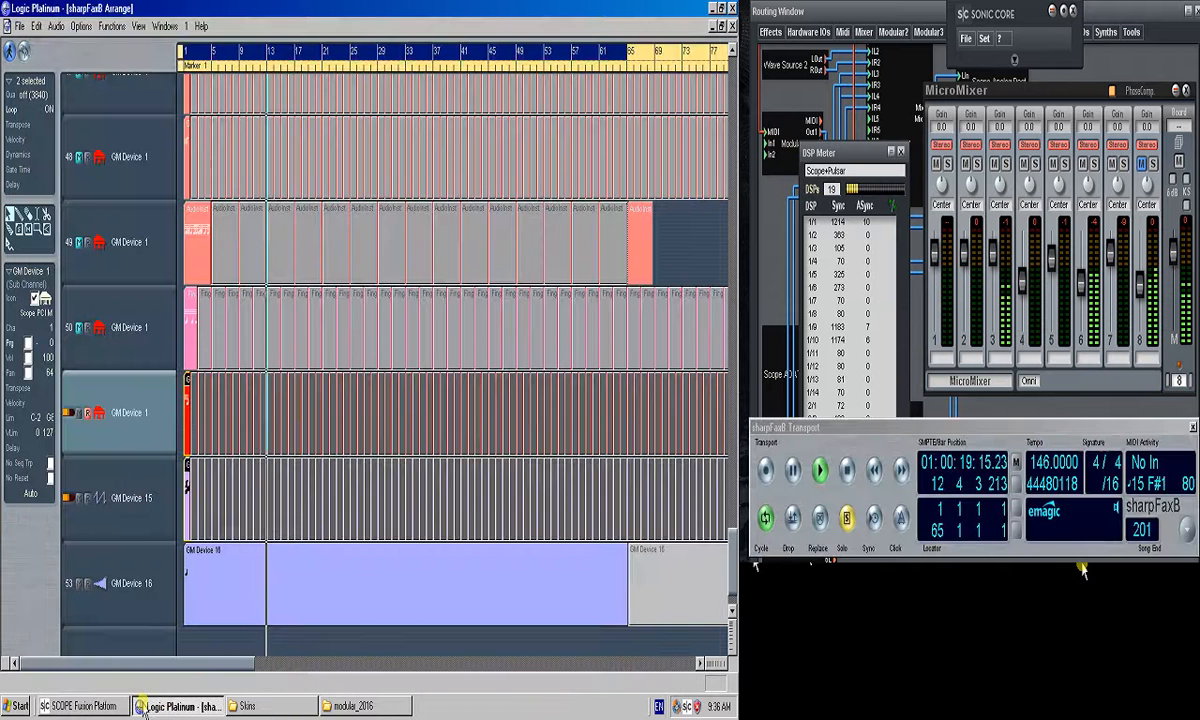
{"action": "left_click", "coordinate": [113, 706]}
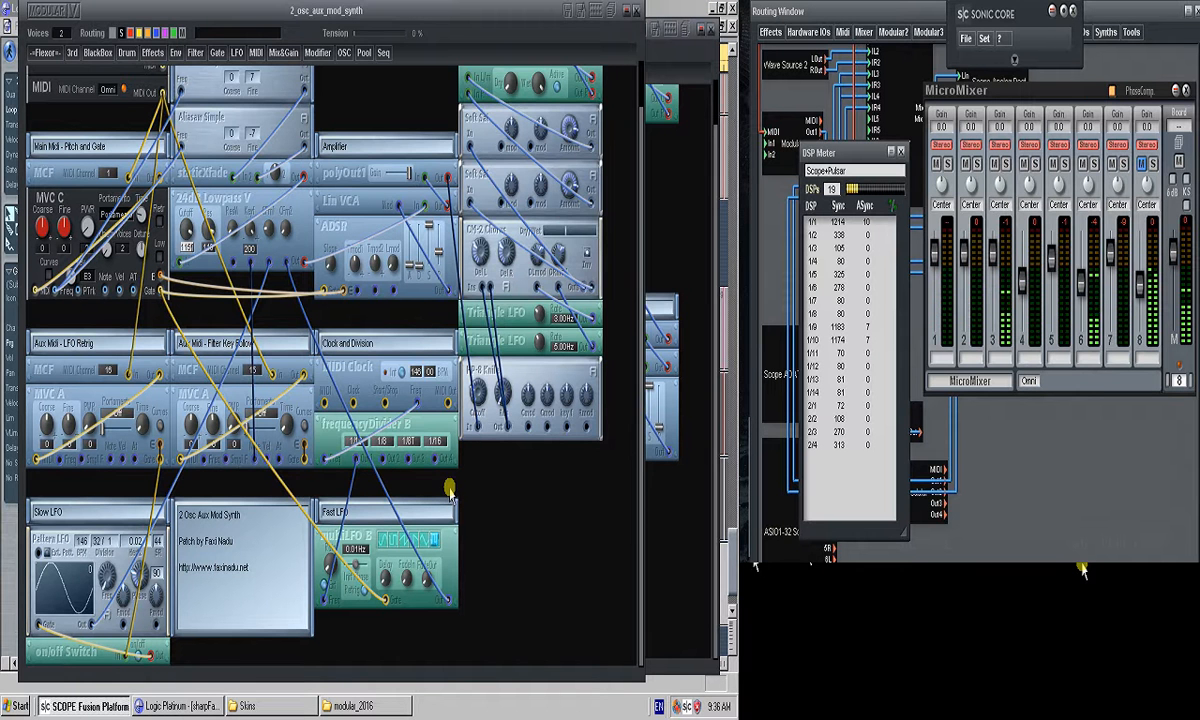
Set the EmptyModular filter's key follow to 112, then stop playback and turn off solo in Logic Platinum.
{"action": "left_click", "coordinate": [663, 578]}
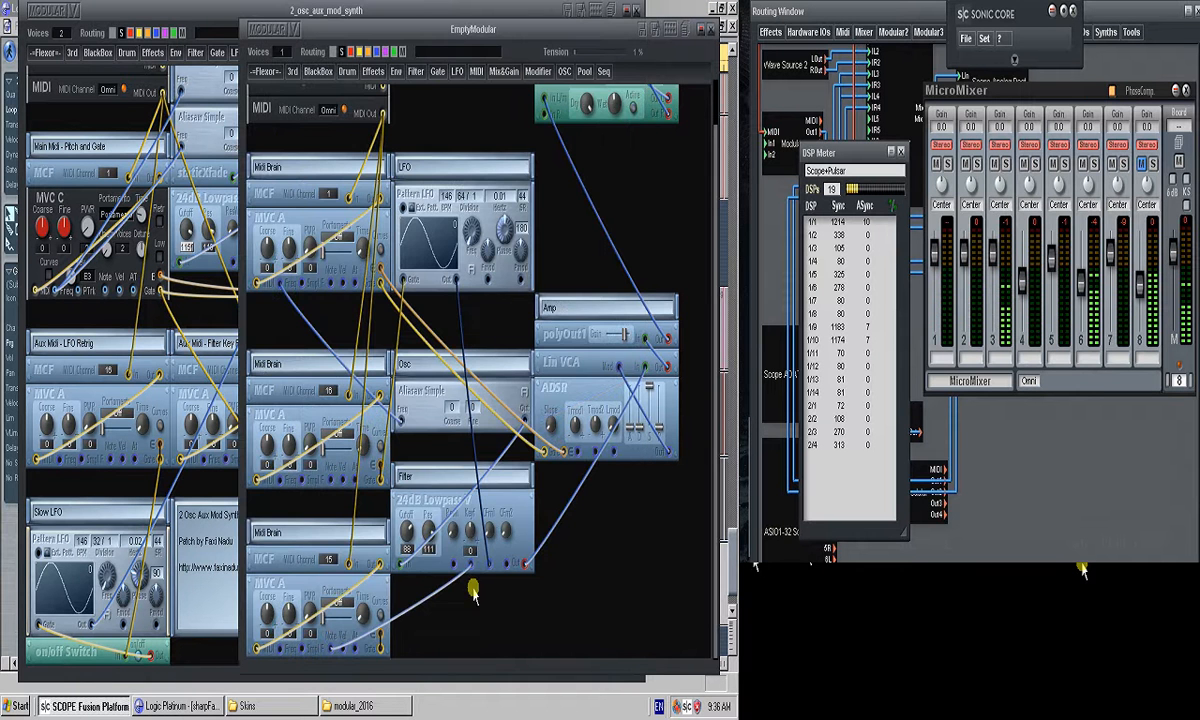
{"action": "left_click_drag", "start_coordinate": [410, 612], "coordinate": [532, 482]}
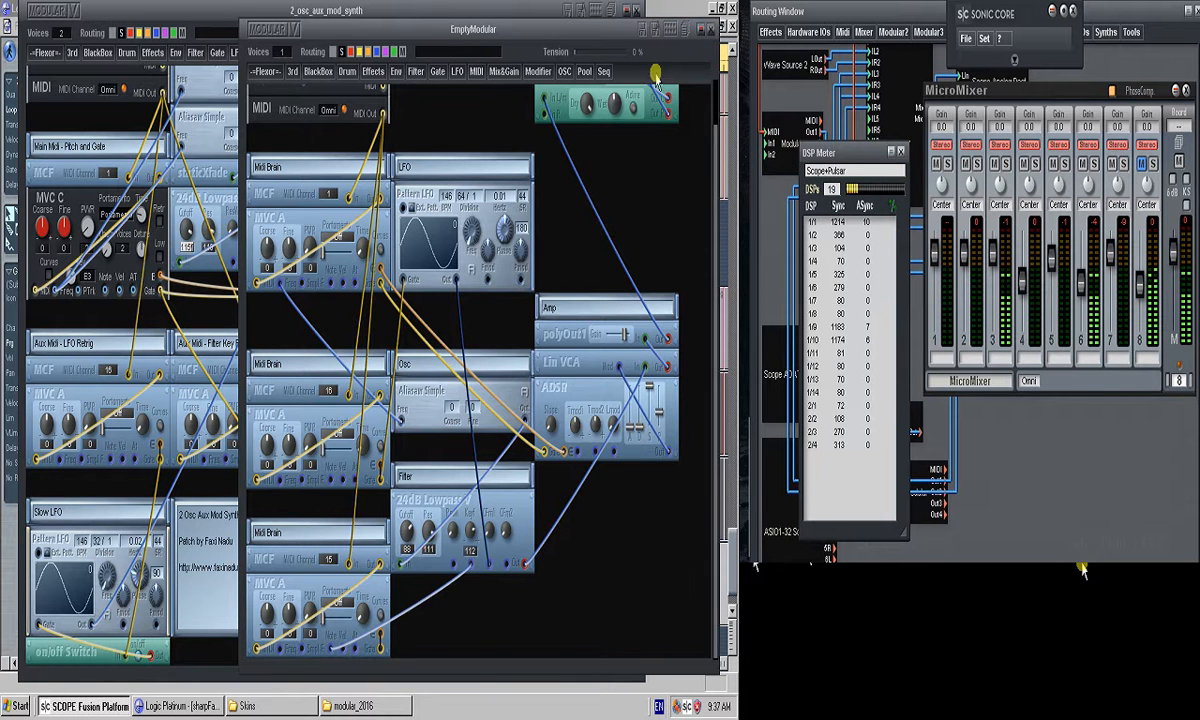
{"action": "left_click", "coordinate": [673, 7]}
{"action": "key", "text": "s"}
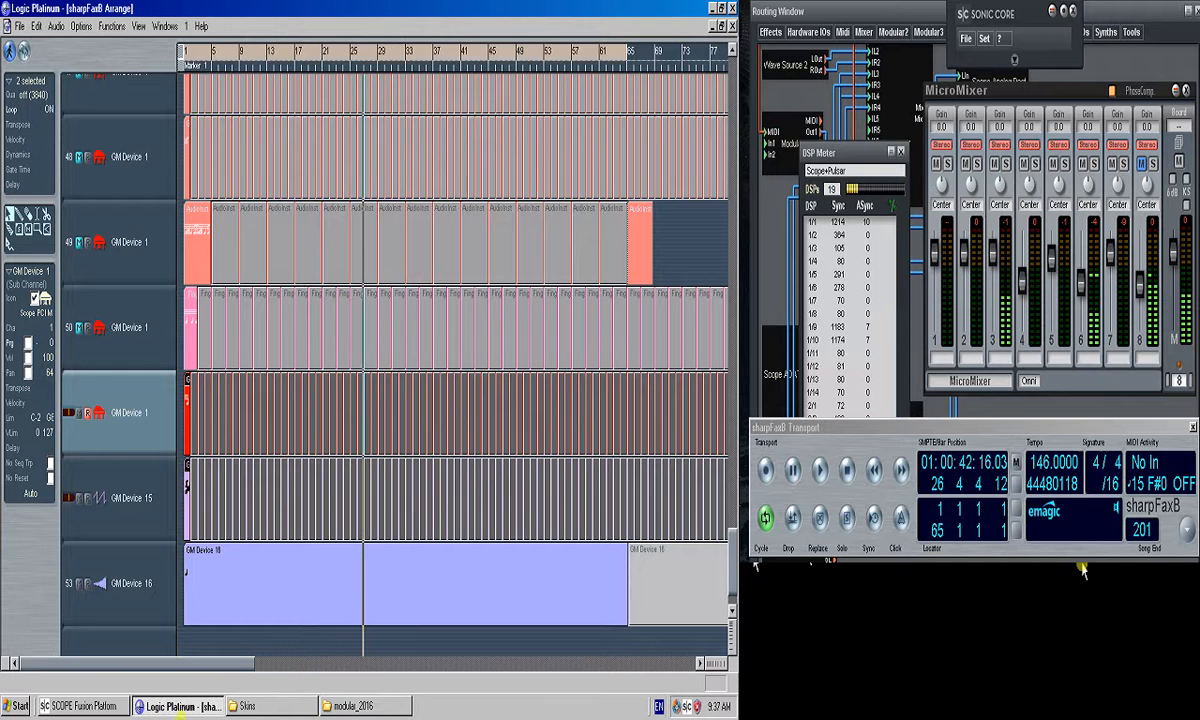
Open the first GM Device 1 sequence on track 51 in Logic Platinum, examine its notes against the EmptyModular patch, and close it.
{"action": "left_click", "coordinate": [118, 706]}
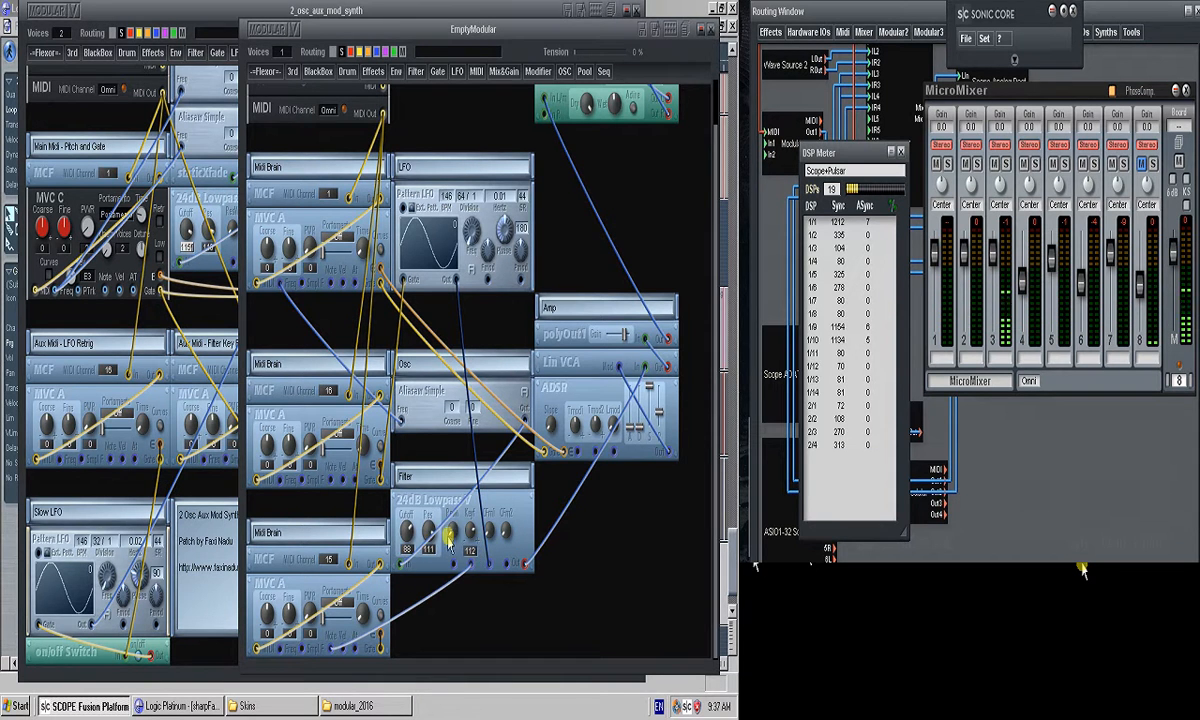
{"action": "left_click", "coordinate": [683, 9]}
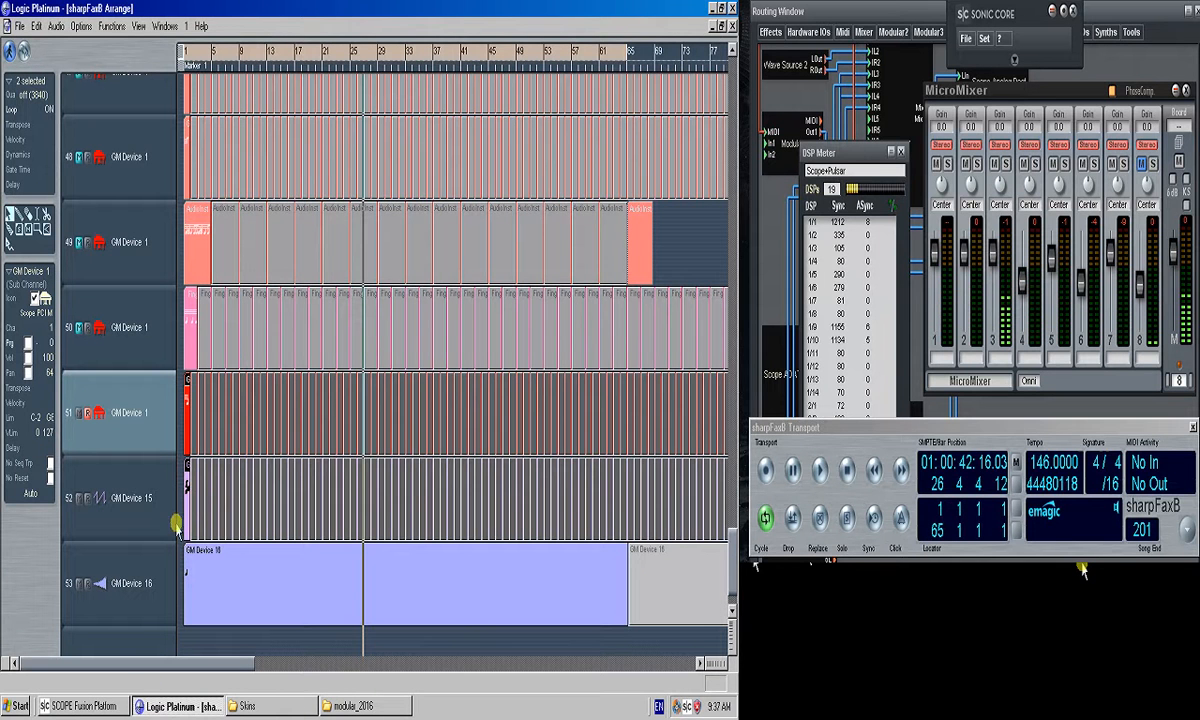
{"action": "double_click", "coordinate": [186, 378]}
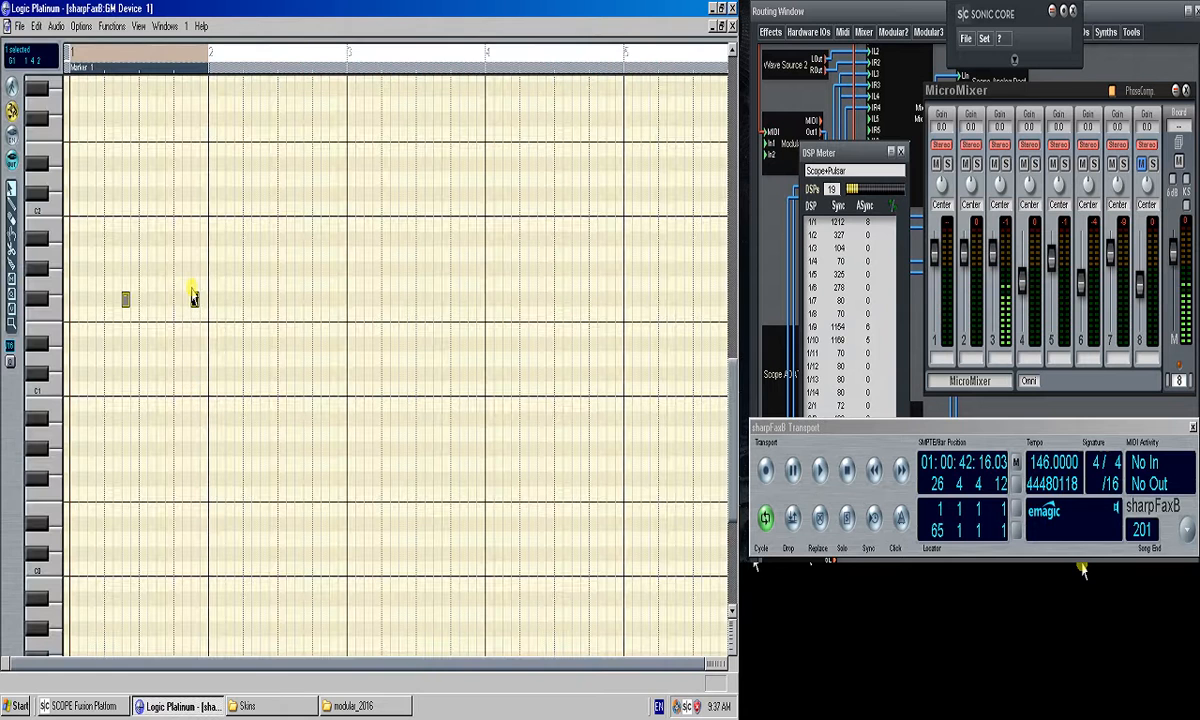
{"action": "left_click", "coordinate": [194, 299]}
{"action": "left_click", "coordinate": [127, 705]}
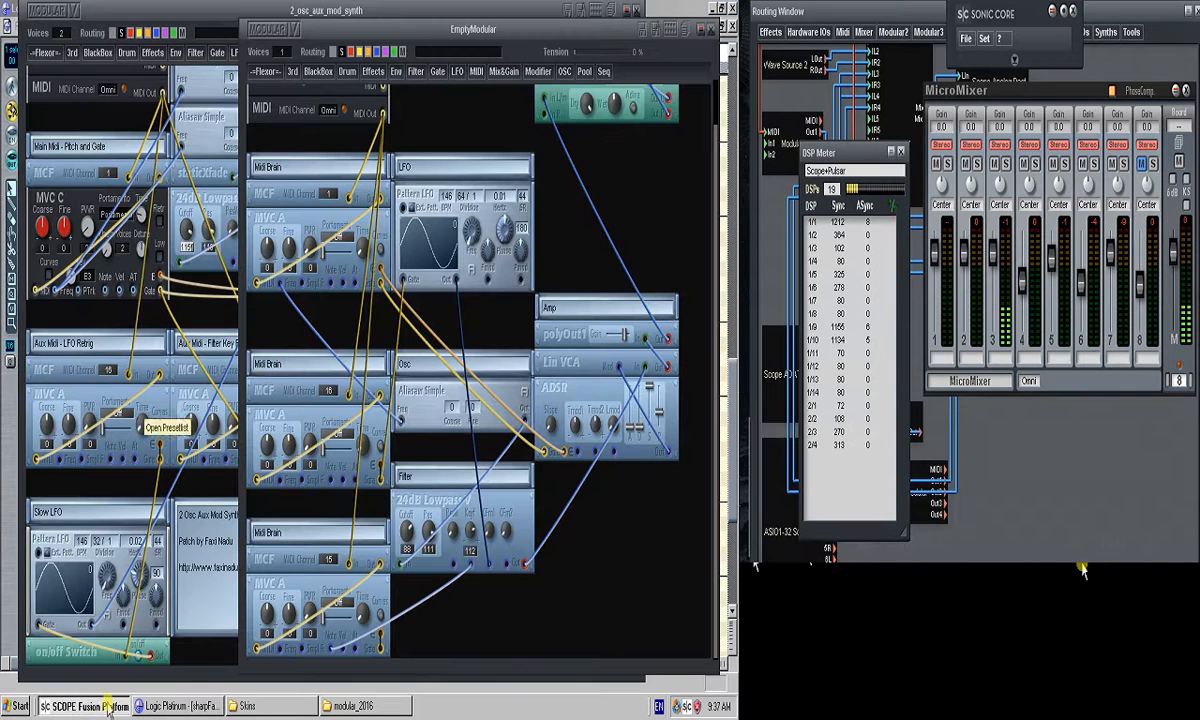
{"action": "left_click", "coordinate": [205, 706]}
{"action": "left_click", "coordinate": [731, 25]}
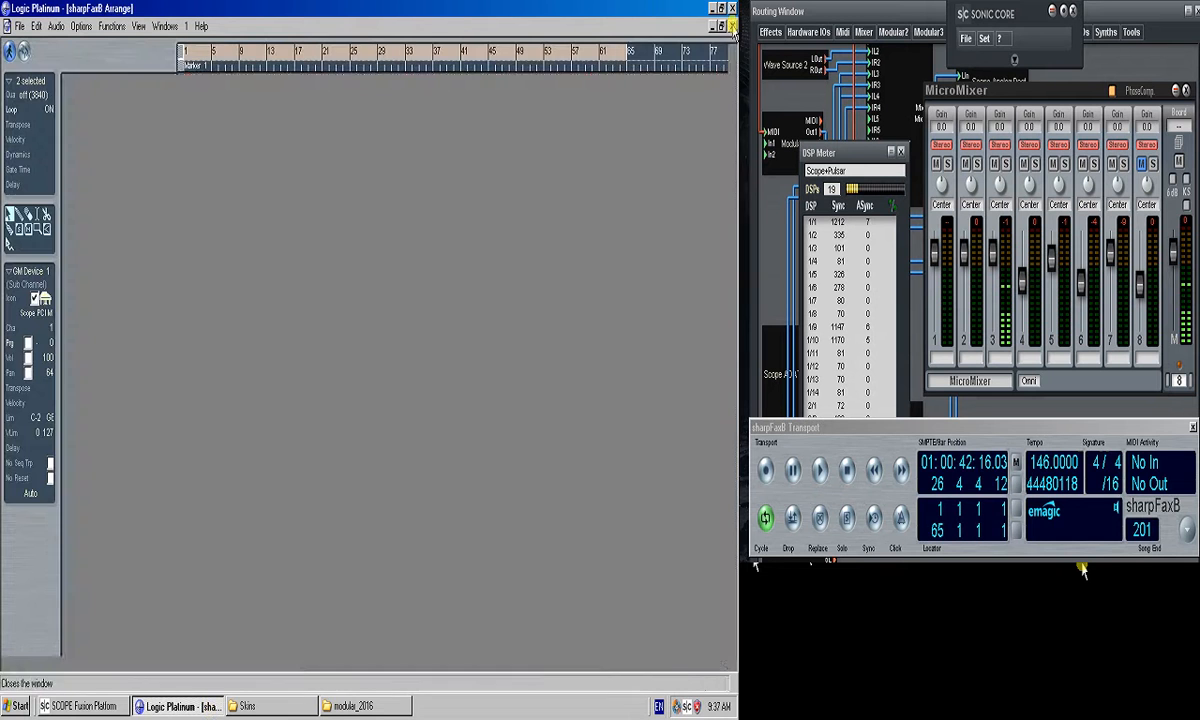
Open the first GM Device 15 sequence and compare its notes with the EmptyModular patch in SCOPE Fusion Platform.
{"action": "double_click", "coordinate": [222, 509]}
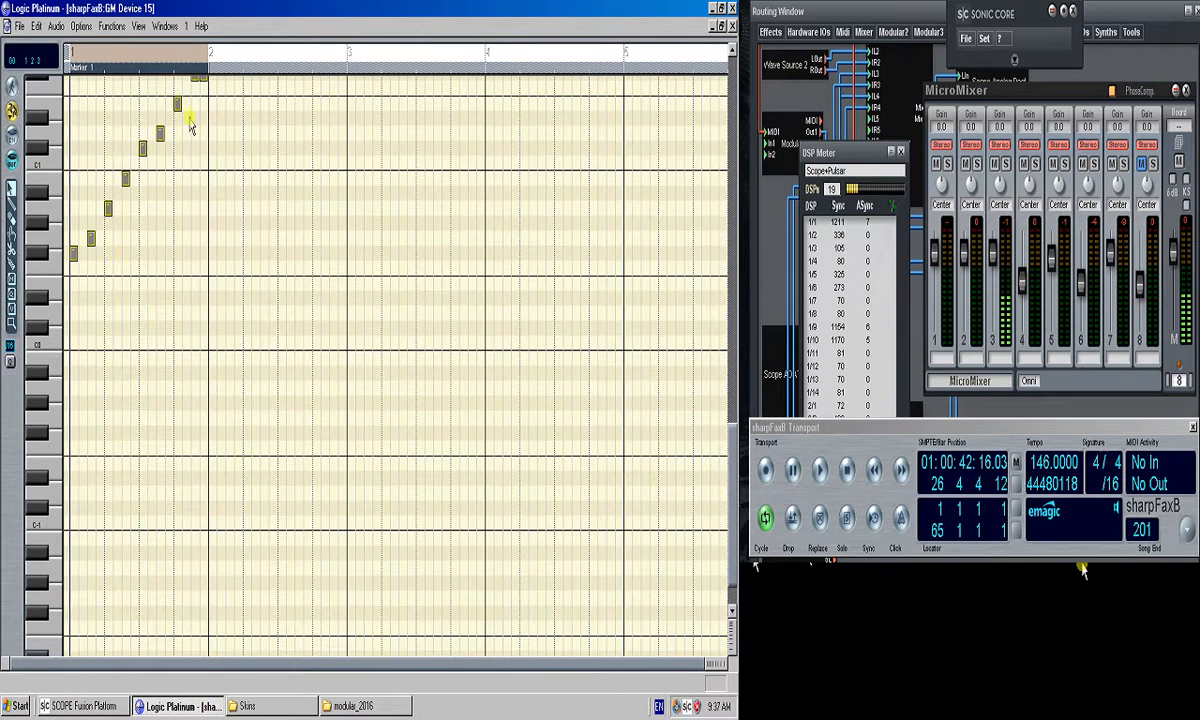
{"action": "scroll", "coordinate": [226, 296], "scroll_direction": "up", "scroll_amount": 3}
{"action": "left_click", "coordinate": [100, 706]}
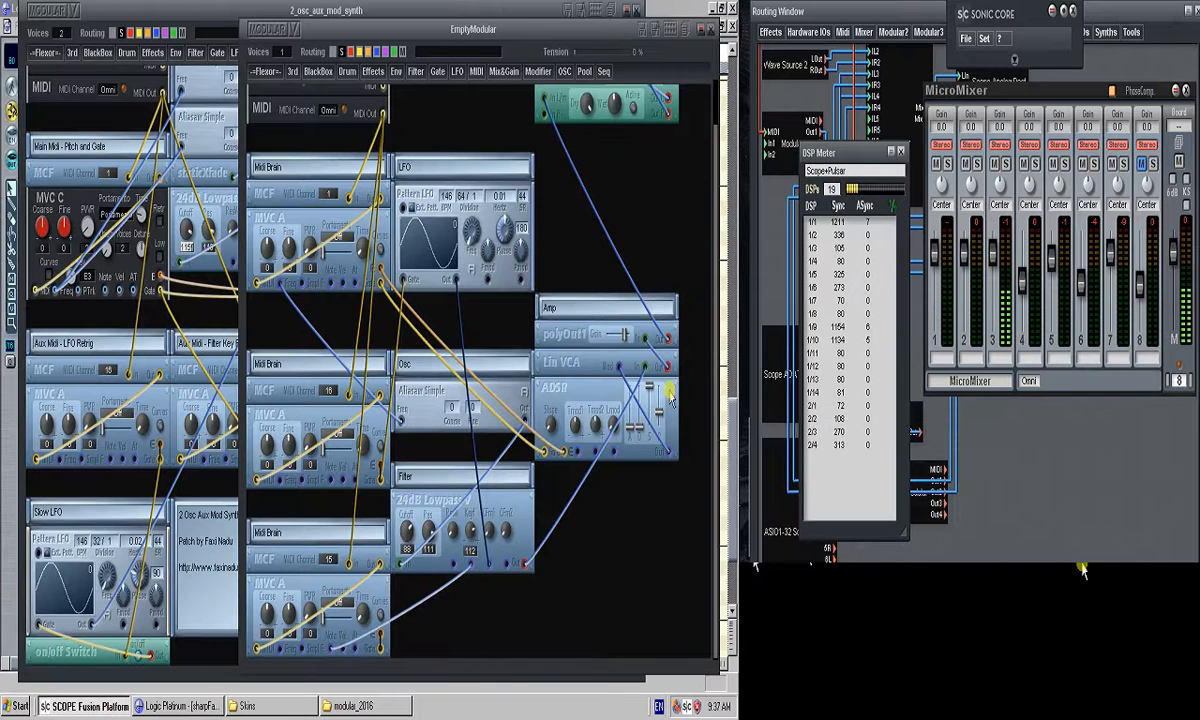
{"action": "mouse_move", "coordinate": [659, 420]}
{"action": "left_click", "coordinate": [215, 708]}
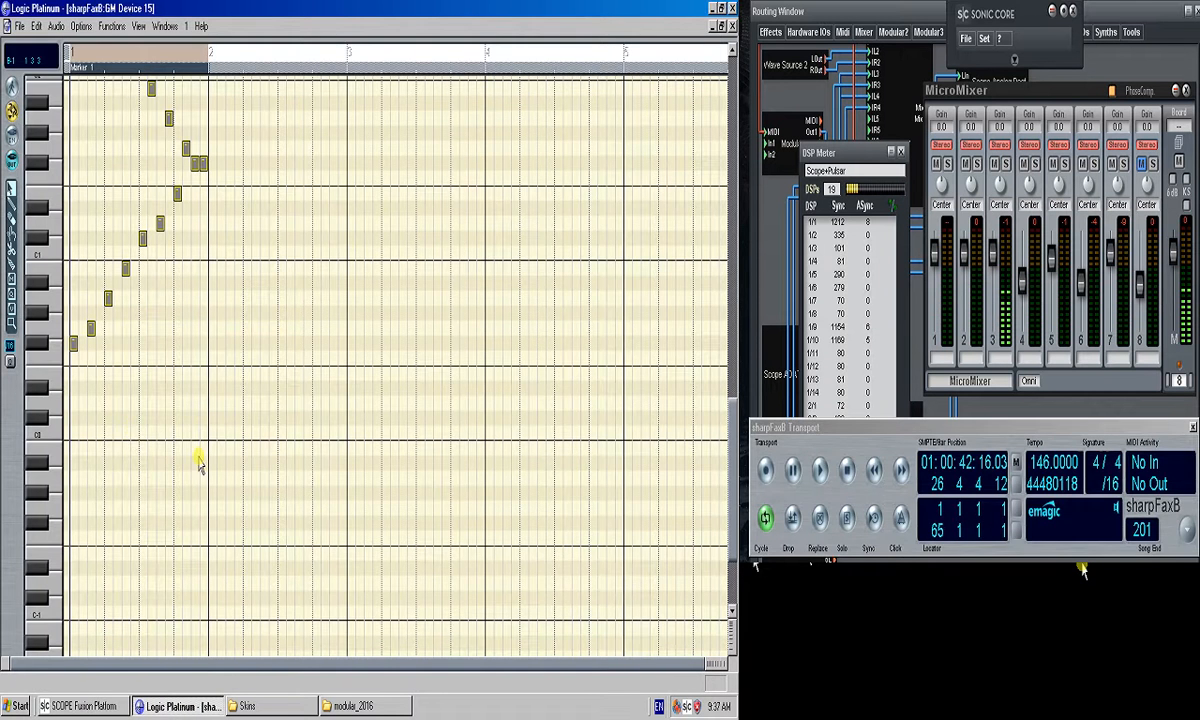
Play from bar 1 in Logic Platinum, and in SCOPE Fusion Platform set the EmptyModular filter's key follow to 100 and cutoff to 83.
{"action": "left_click", "coordinate": [121, 709]}
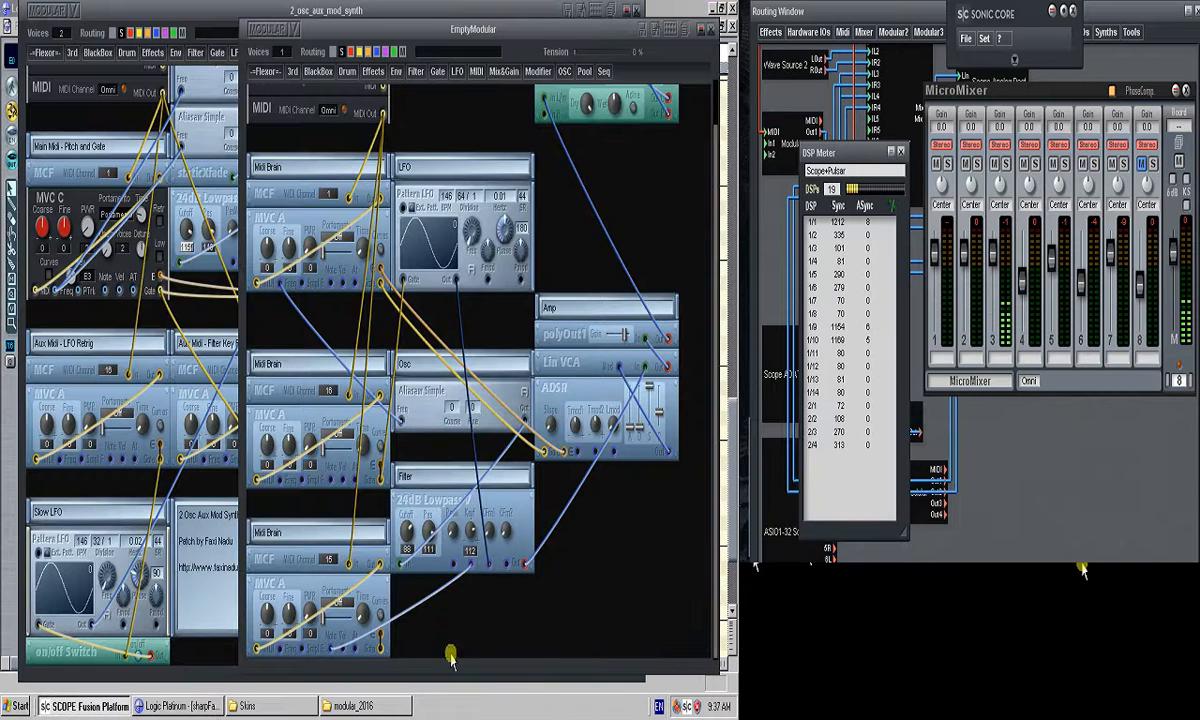
{"action": "left_click", "coordinate": [175, 707]}
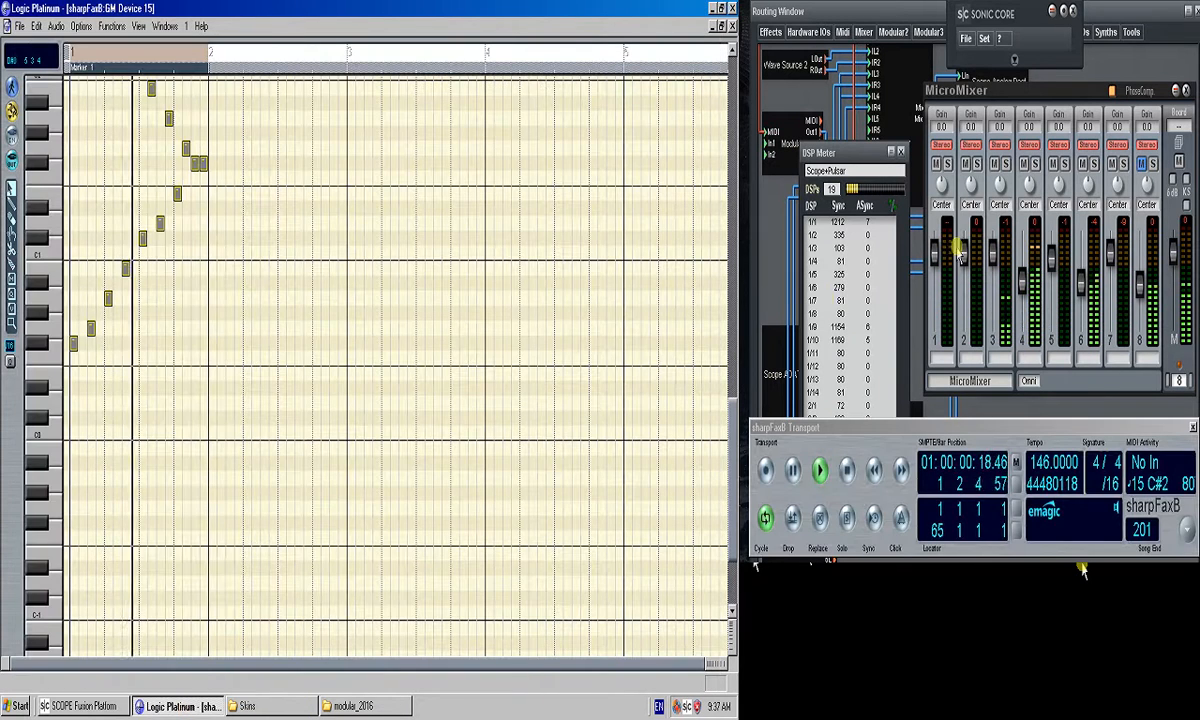
{"action": "left_click", "coordinate": [80, 707]}
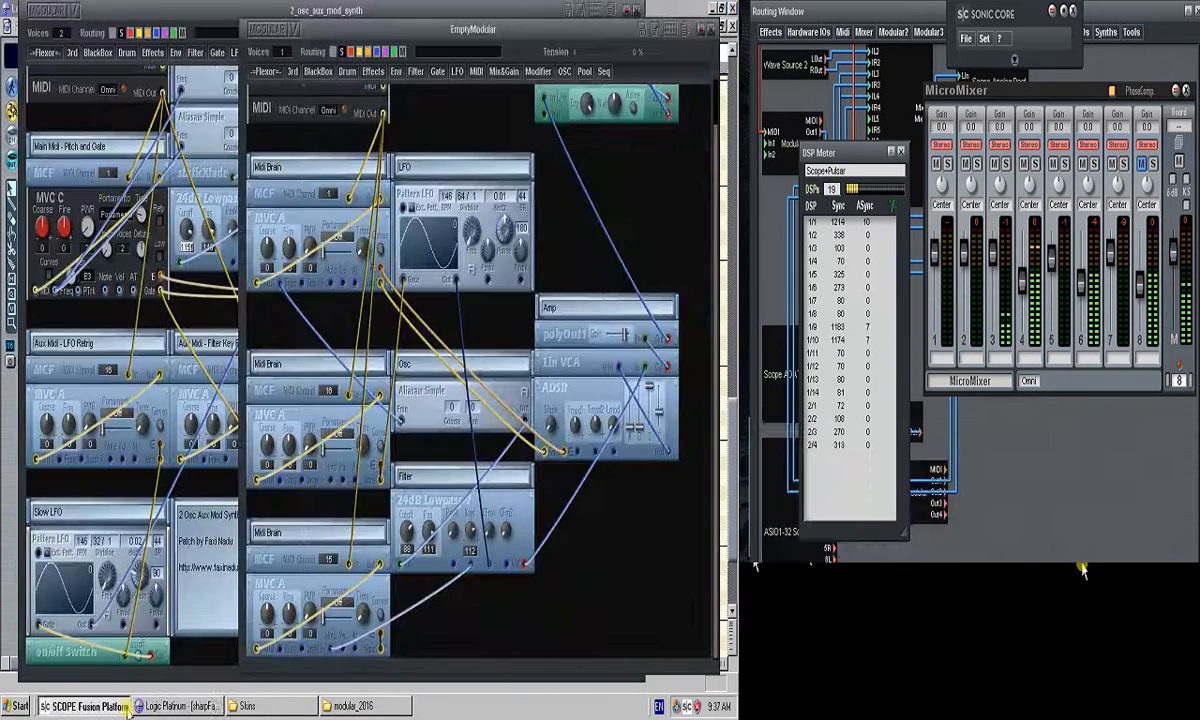
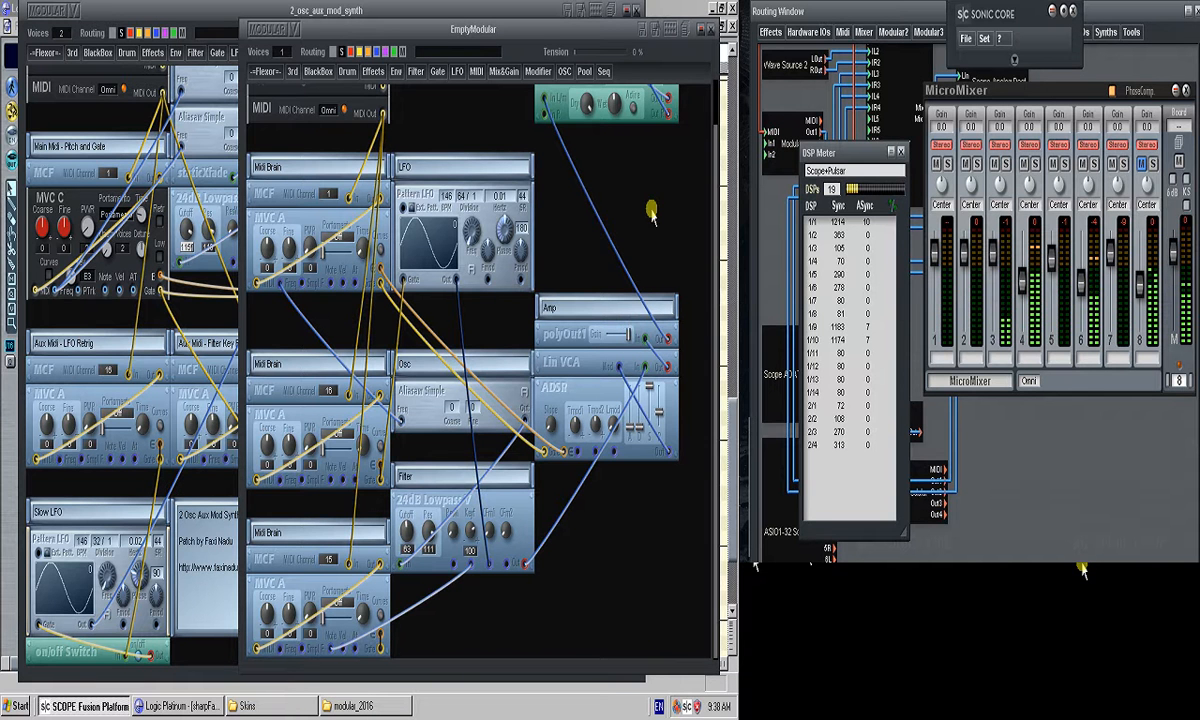
In the EmptyModular patch, try the oscillator's coarse tuning at 12 and the filter cutoff at 102.
{"action": "scroll", "coordinate": [651, 215], "scroll_direction": "up", "scroll_amount": 1}
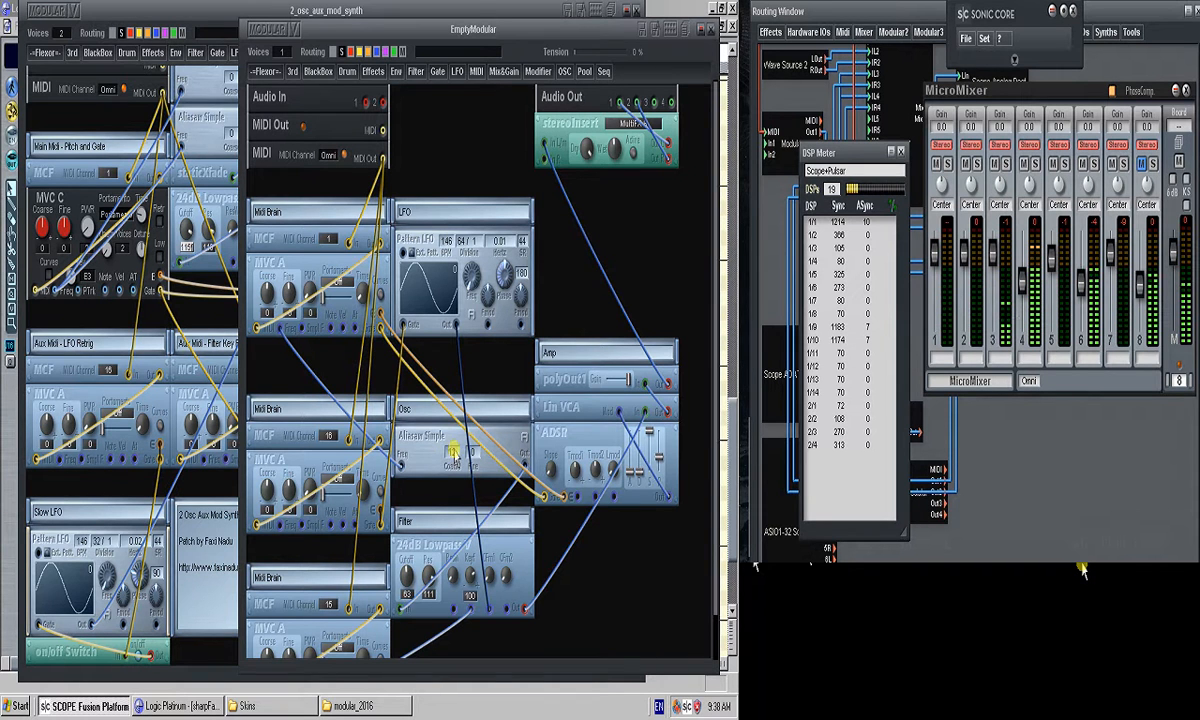
{"action": "left_click_drag", "start_coordinate": [406, 574], "coordinate": [415, 528]}
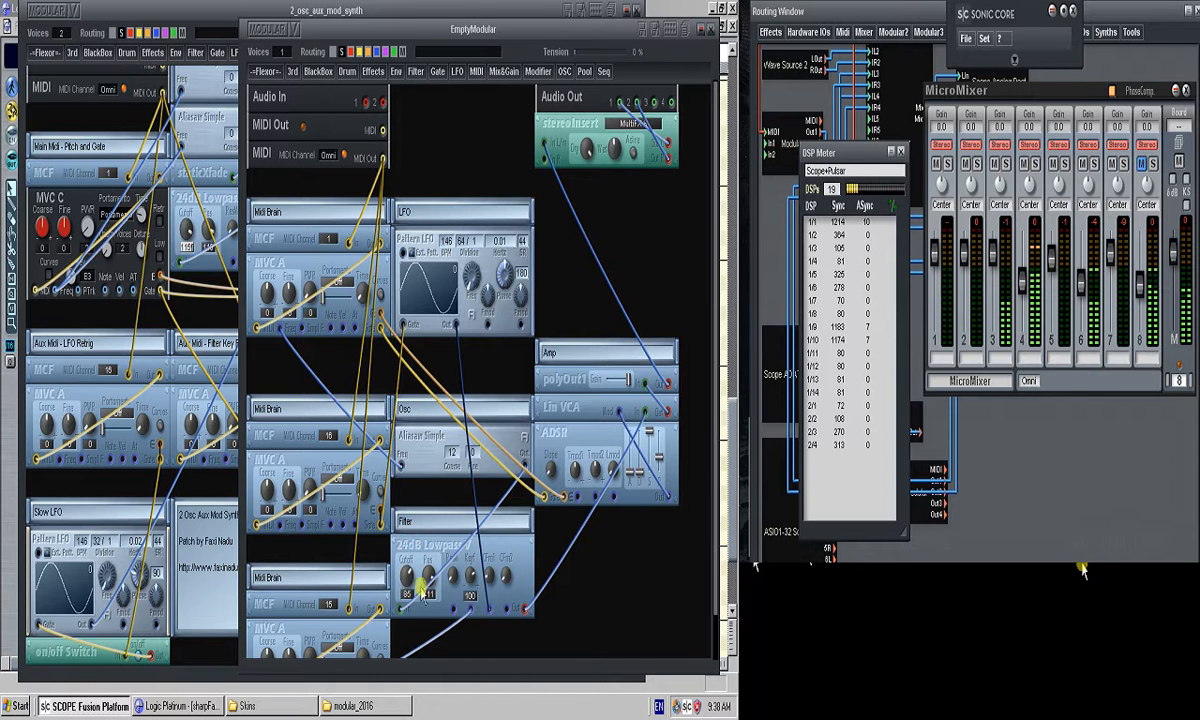
{"action": "left_click_drag", "start_coordinate": [407, 582], "coordinate": [414, 568]}
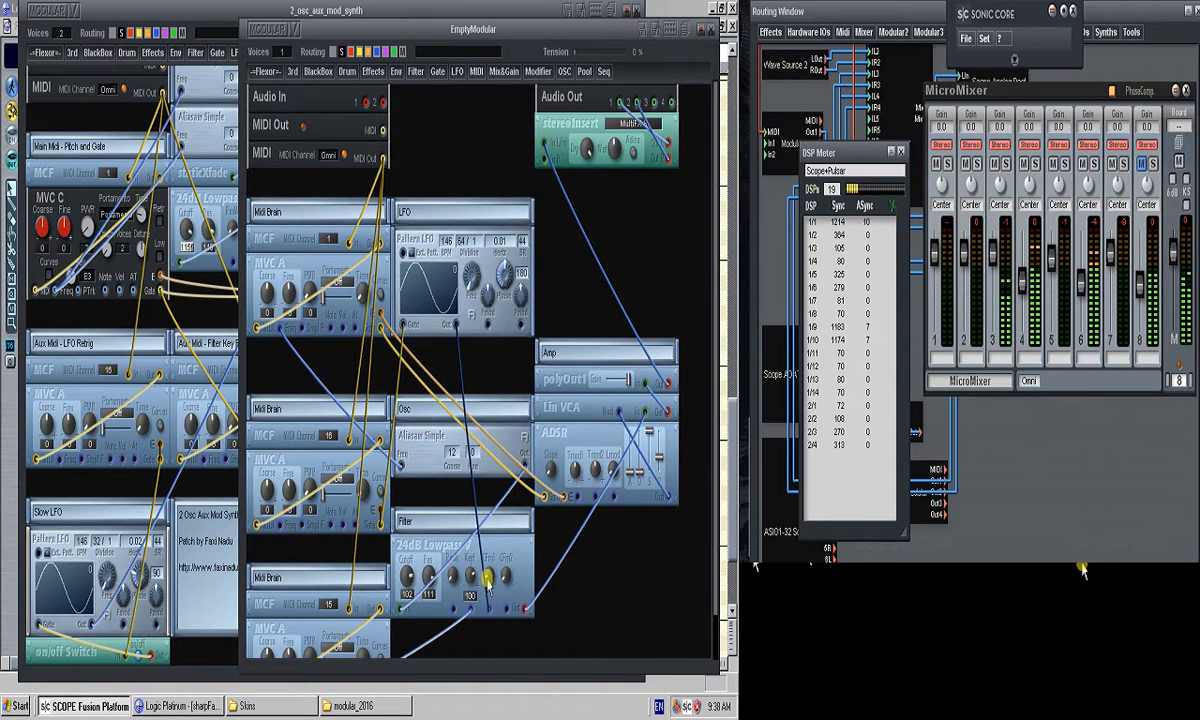
{"action": "left_click", "coordinate": [466, 577]}
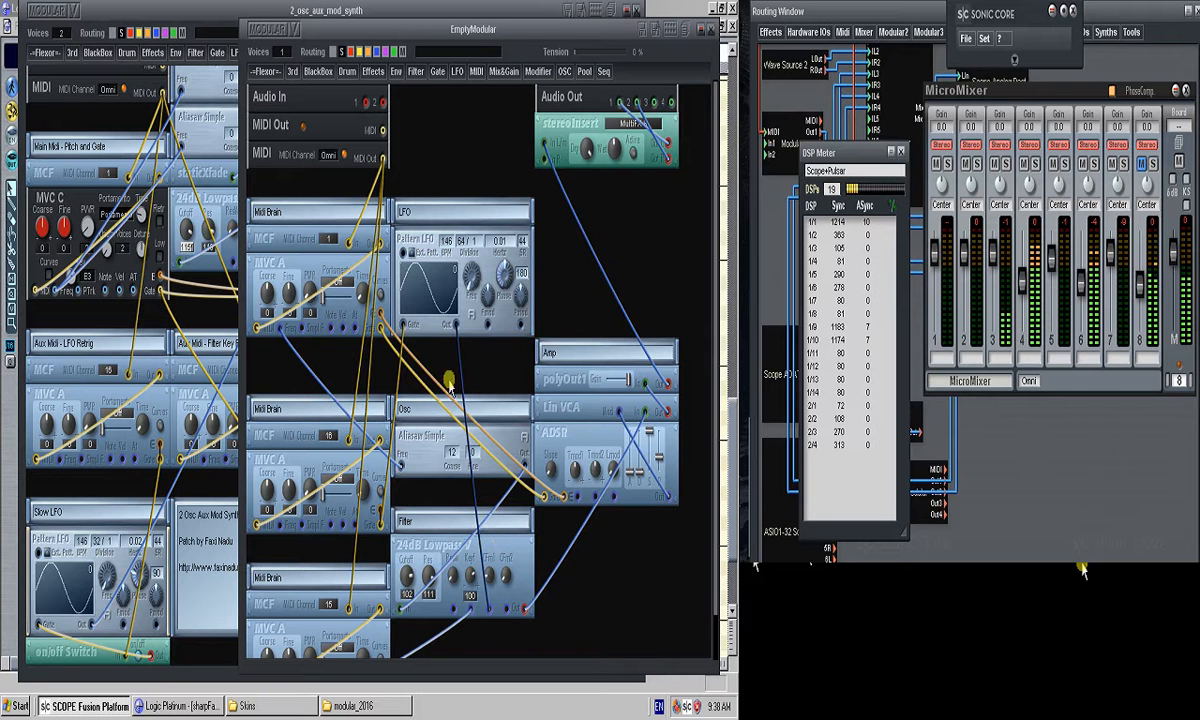
Restart playback from bar 1 in Logic Platinum, and in SCOPE Fusion Platform set the EmptyModular oscillator's coarse tuning to 0 and filter cutoff to 88.
{"action": "left_click", "coordinate": [203, 706]}
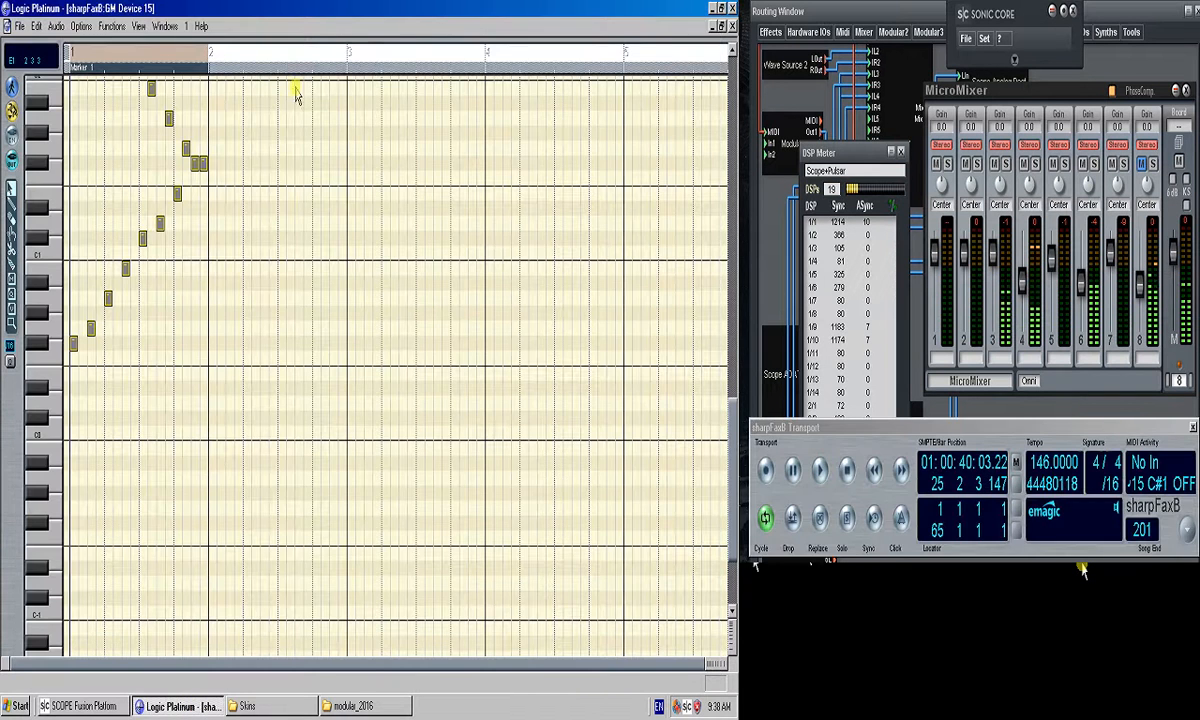
{"action": "key", "text": "space"}
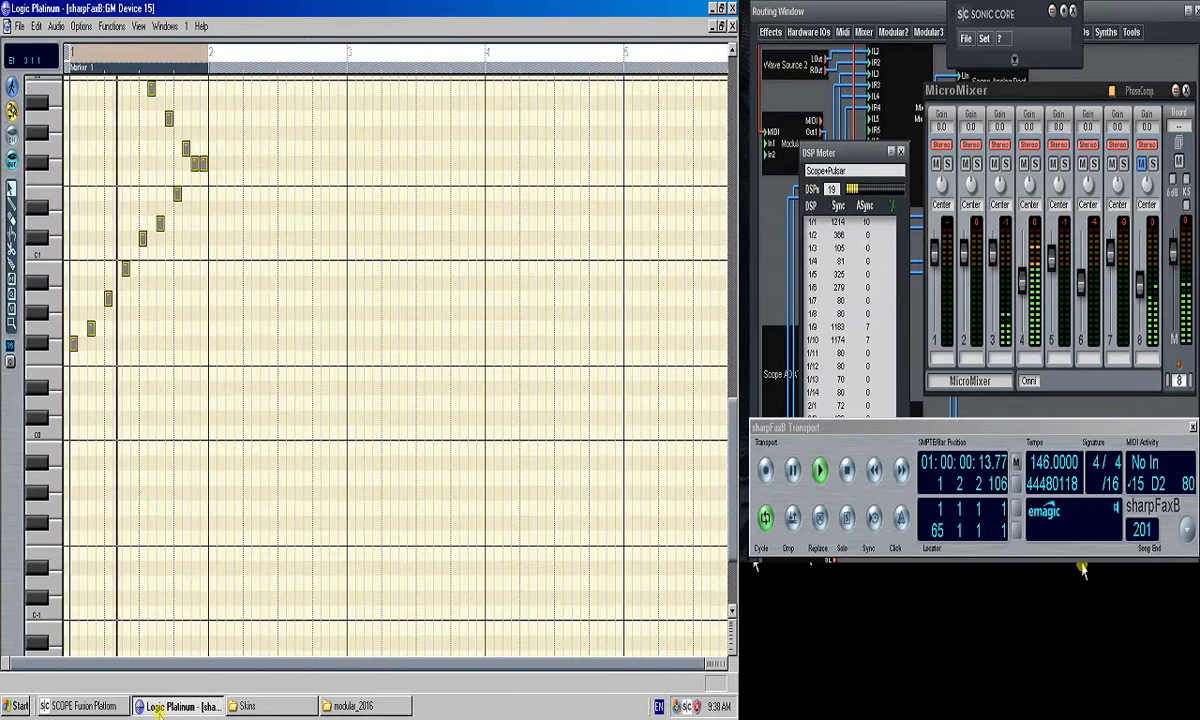
{"action": "left_click", "coordinate": [109, 705]}
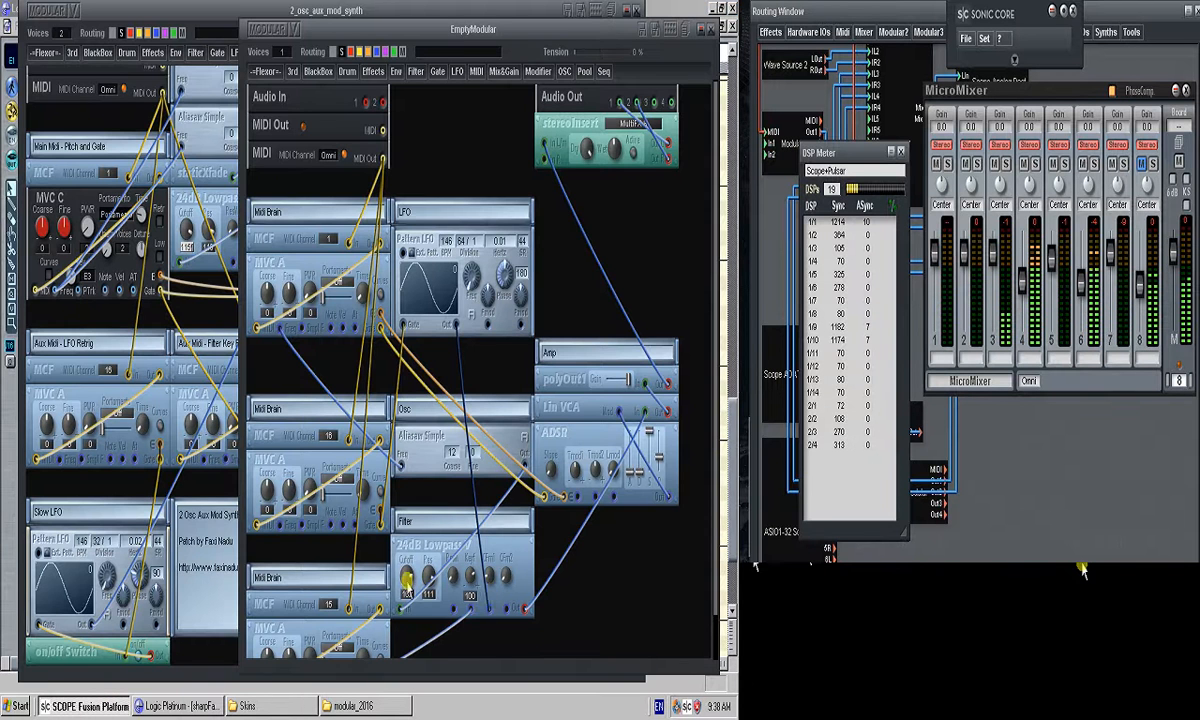
{"action": "left_click_drag", "start_coordinate": [410, 577], "coordinate": [422, 528]}
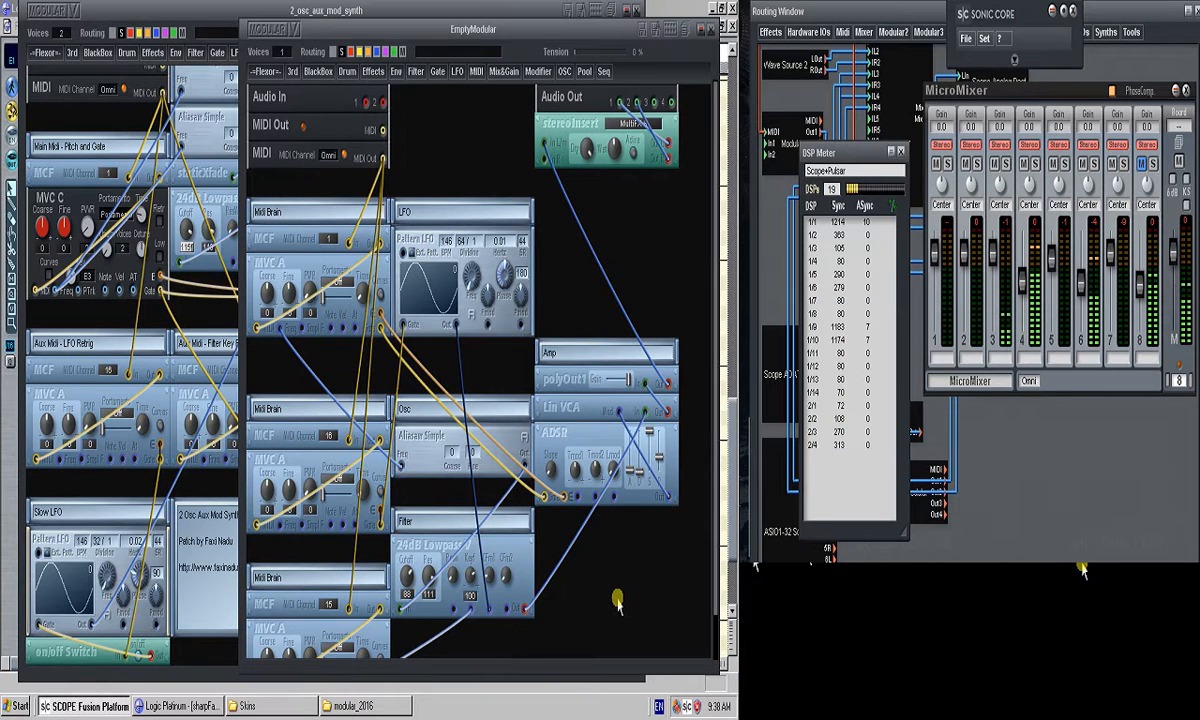
Bring the 2_osc_aux_mod_synth patch forward, stop playback in Logic Platinum, and return to the patch in SCOPE Fusion Platform.
{"action": "scroll", "coordinate": [579, 564], "scroll_direction": "down", "scroll_amount": 1}
{"action": "left_click", "coordinate": [168, 630]}
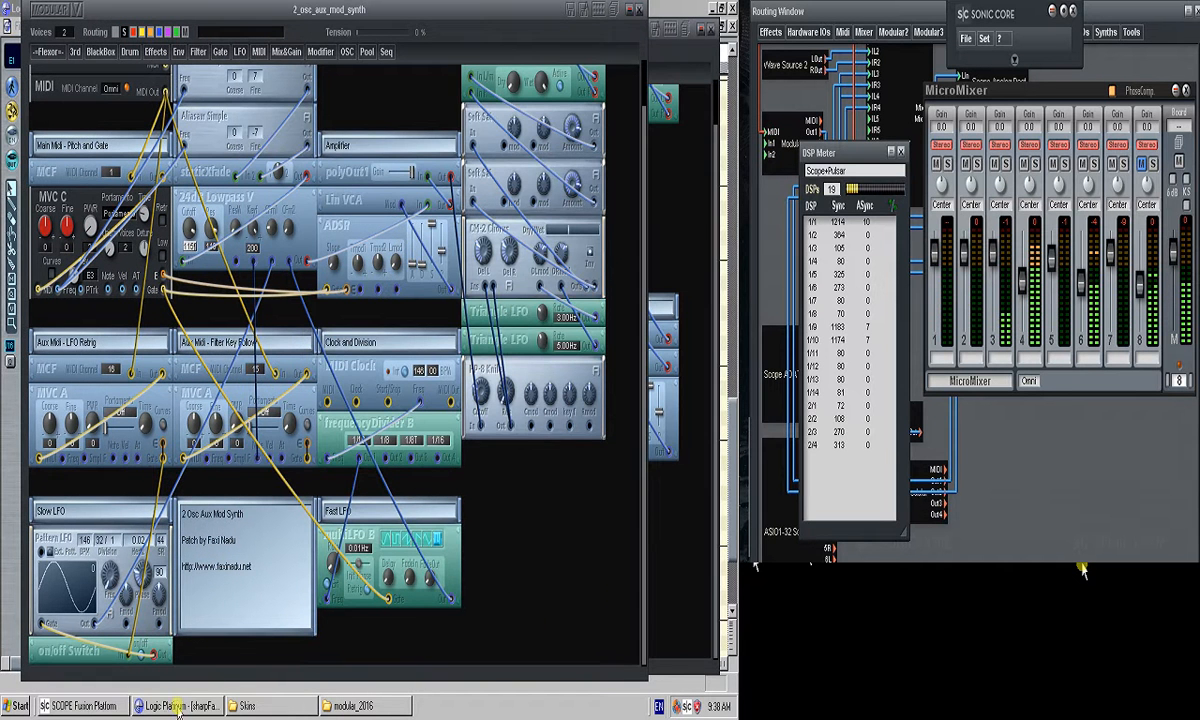
{"action": "left_click", "coordinate": [170, 707]}
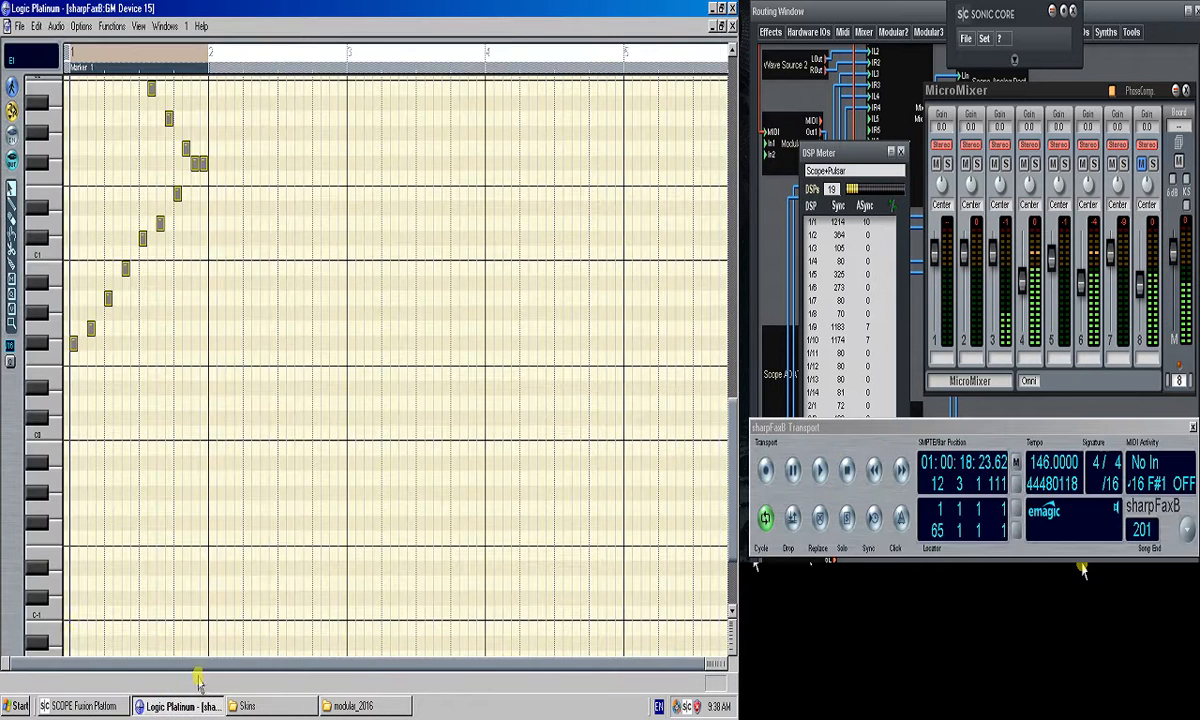
{"action": "left_click", "coordinate": [76, 710]}
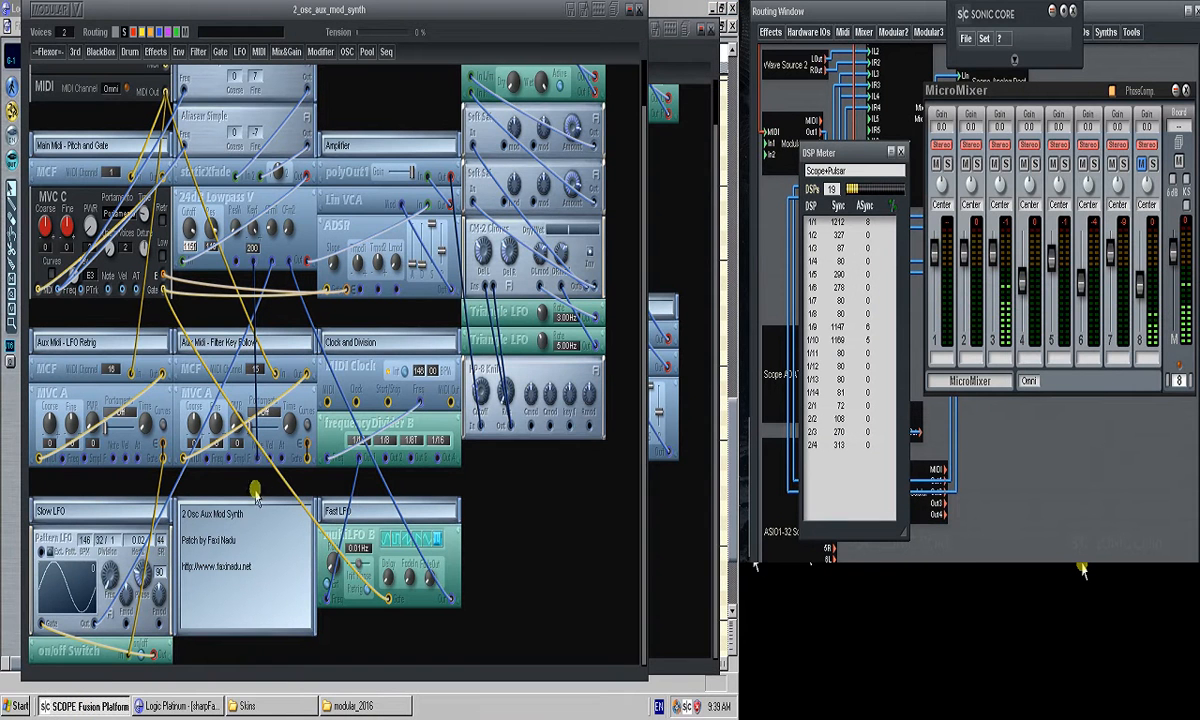
Add a Hyper Control Seq module beside the Fast LFO in 2_osc_aux_mod_synth, draw a stepped pattern in it, and remove the module.
{"action": "left_click", "coordinate": [47, 52]}
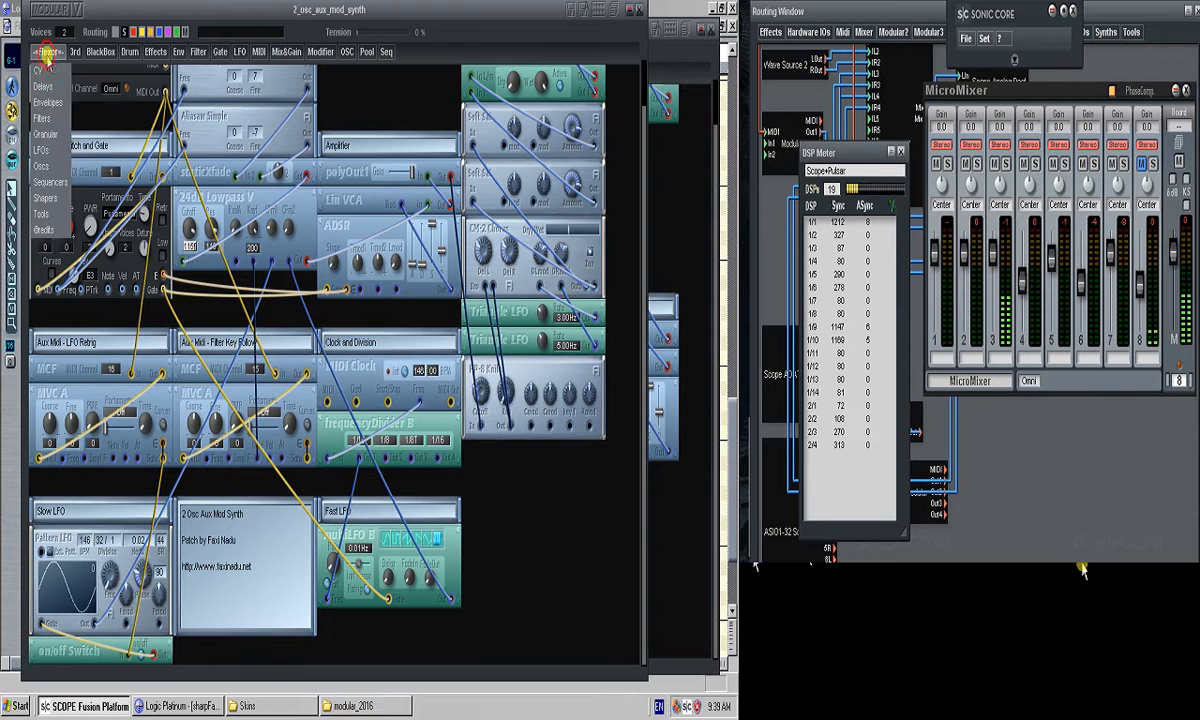
{"action": "mouse_move", "coordinate": [50, 182]}
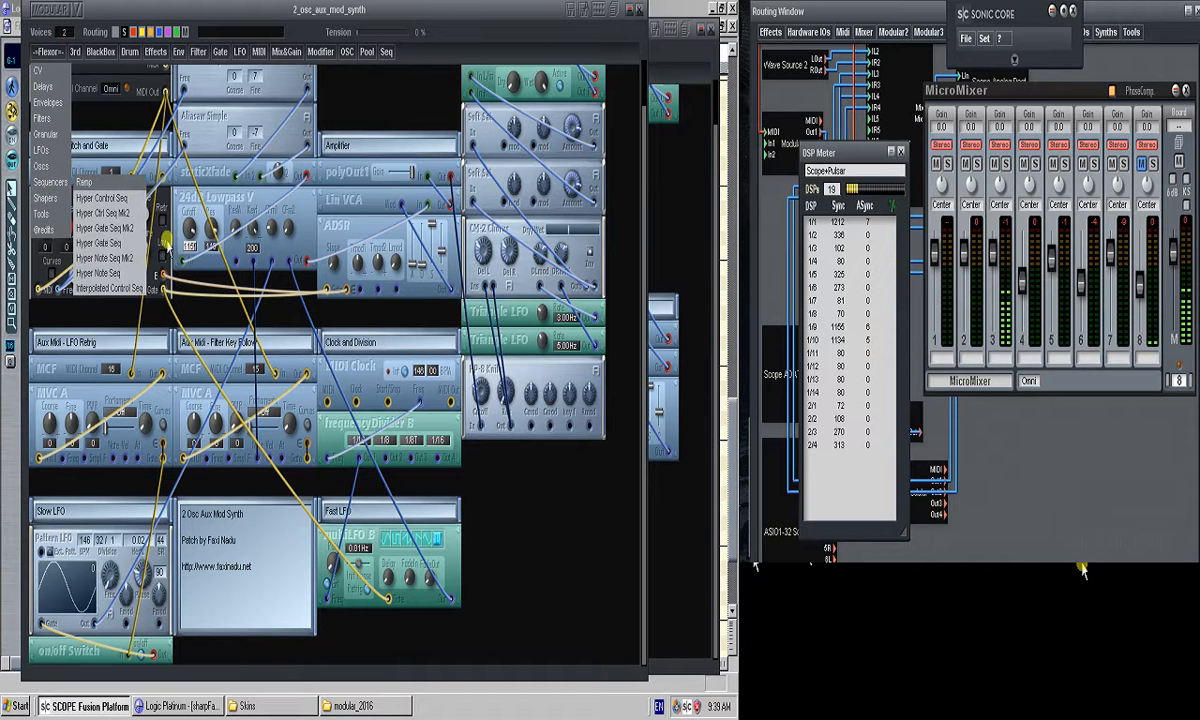
{"action": "left_click", "coordinate": [116, 198]}
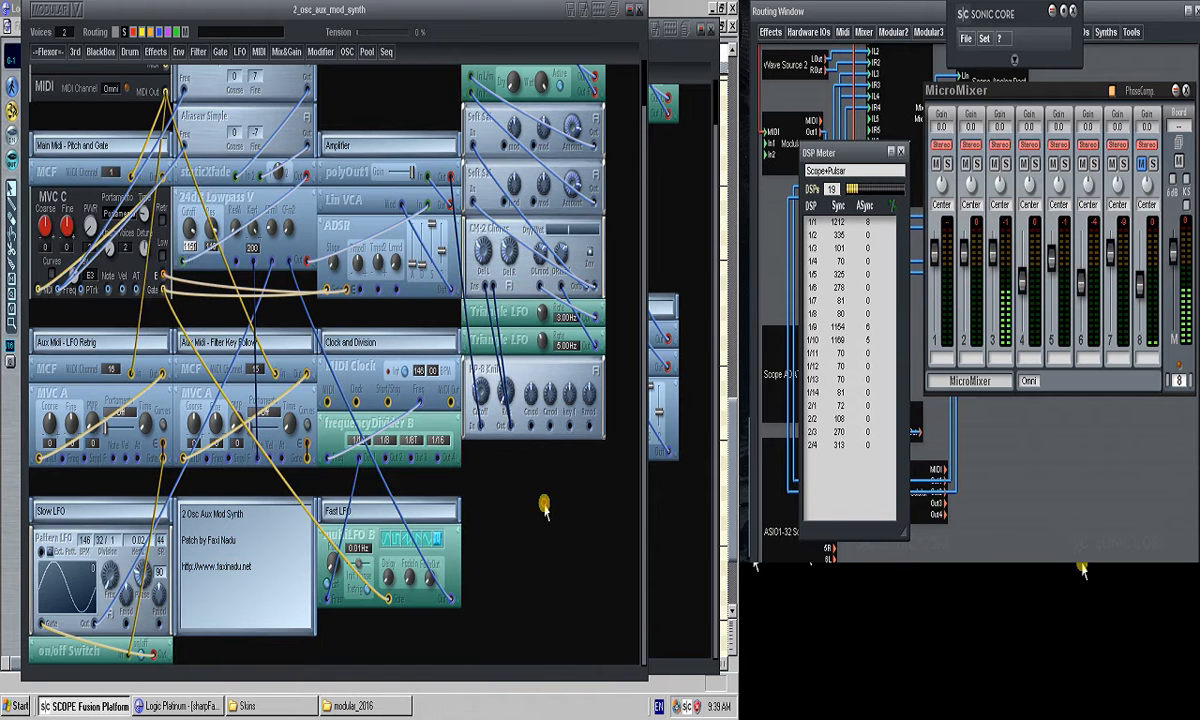
{"action": "left_click", "coordinate": [546, 498]}
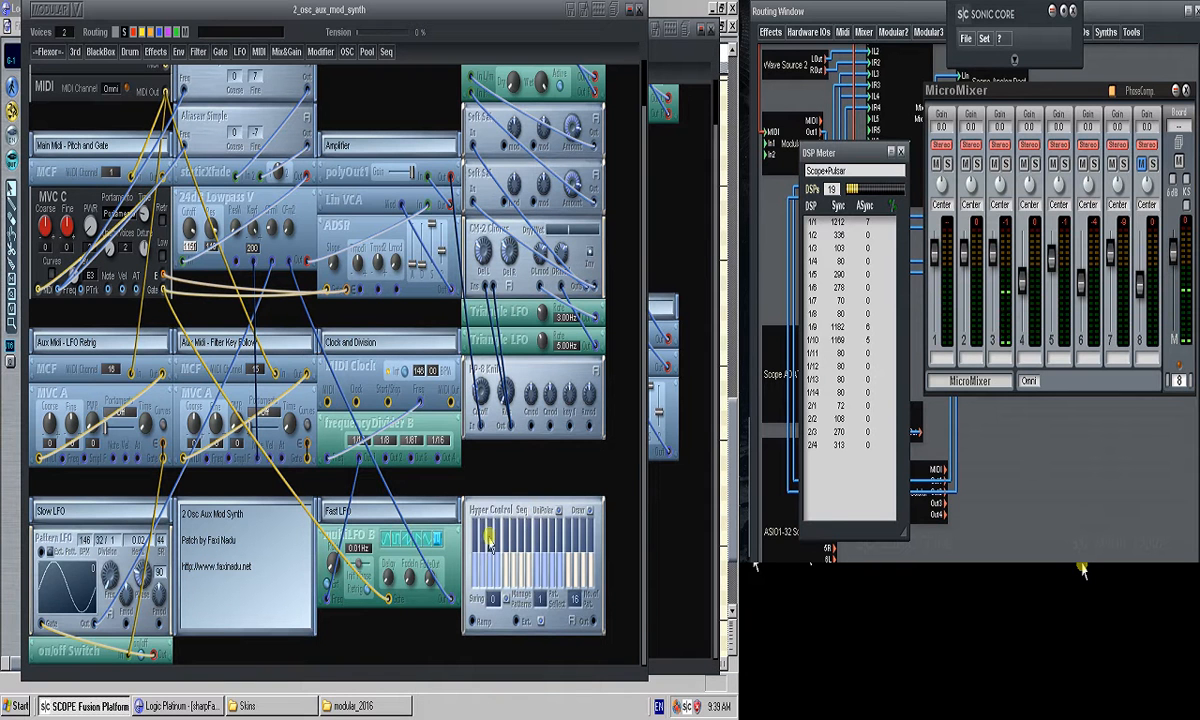
{"action": "mouse_move", "coordinate": [509, 541]}
{"action": "left_mouse_down"}
{"action": "mouse_move", "coordinate": [484, 558]}
{"action": "mouse_move", "coordinate": [465, 552]}
{"action": "mouse_move", "coordinate": [559, 540]}
{"action": "mouse_move", "coordinate": [593, 553]}
{"action": "mouse_move", "coordinate": [588, 522]}
{"action": "left_mouse_up"}
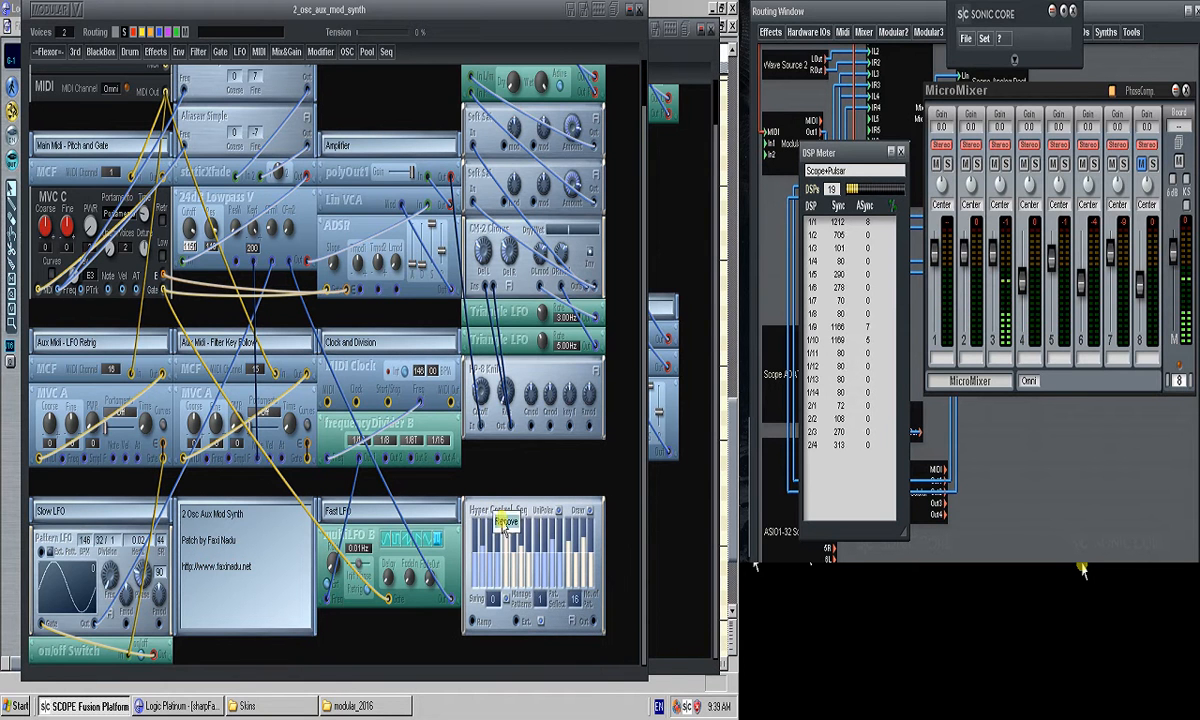
In Logic Platinum, compare the notes of the open GM Device 15 sequence with track 51's first GM Device 1 sequence, closing each editor.
{"action": "left_click", "coordinate": [178, 706]}
{"action": "scroll", "coordinate": [352, 335], "scroll_direction": "up", "scroll_amount": 2}
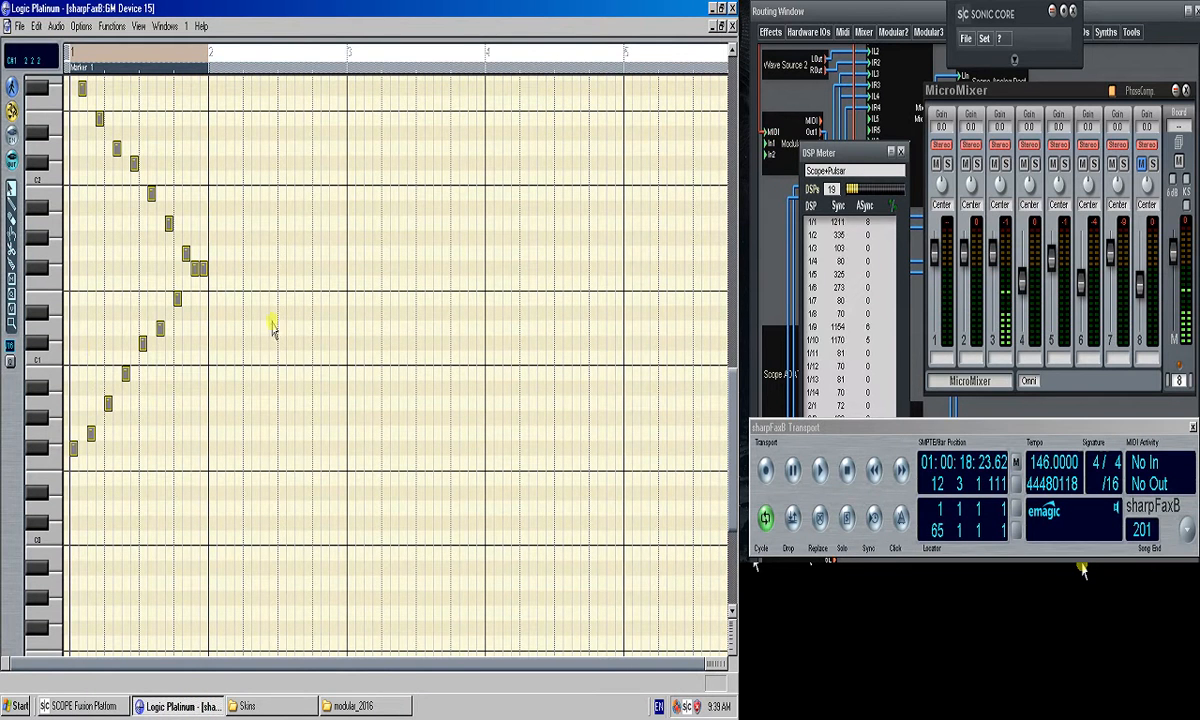
{"action": "left_click", "coordinate": [731, 25]}
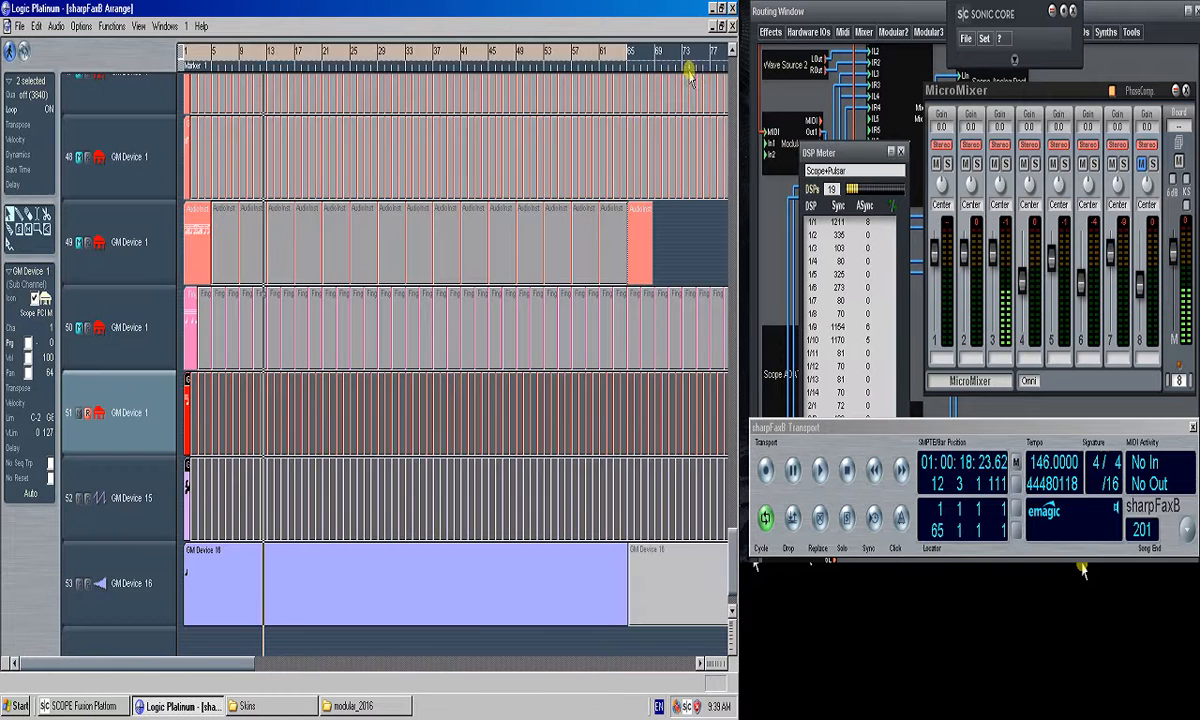
{"action": "double_click", "coordinate": [189, 392]}
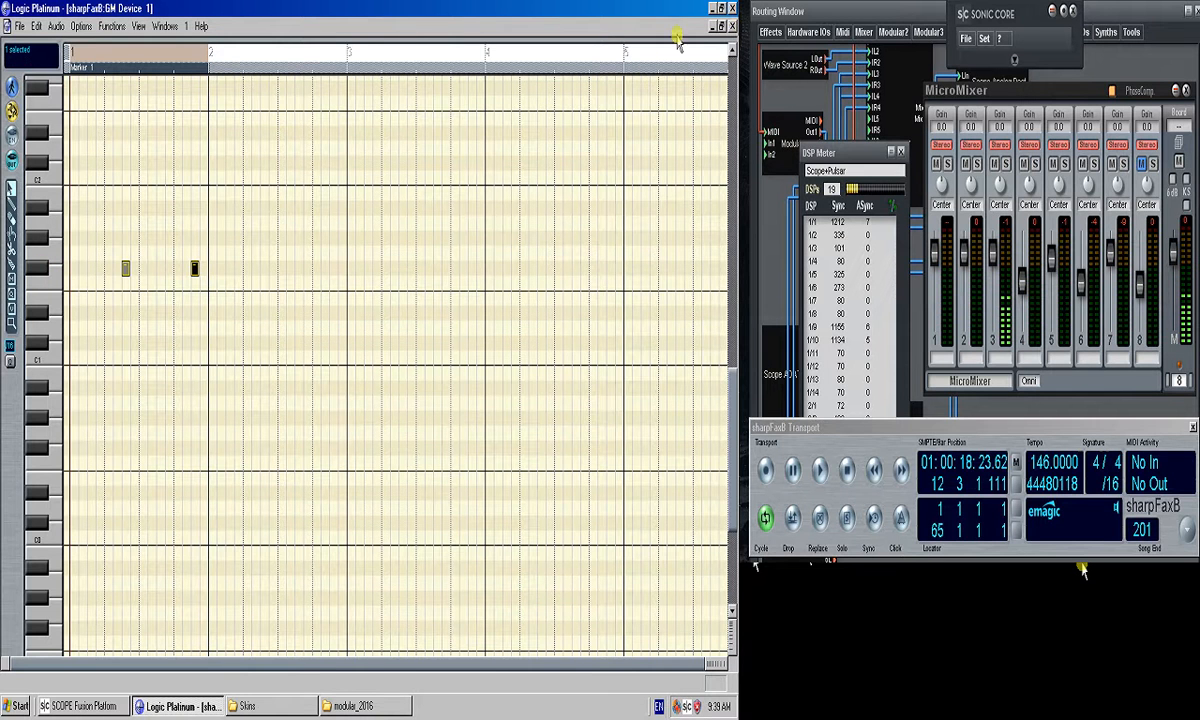
{"action": "left_click", "coordinate": [732, 27]}
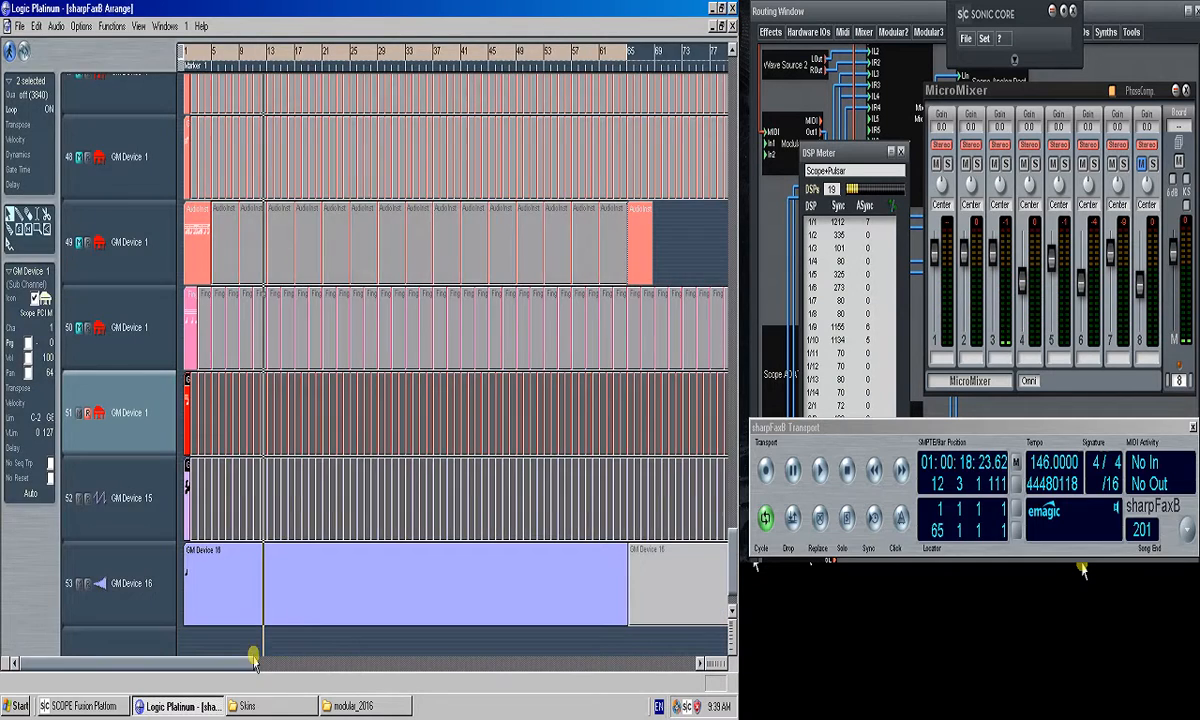
Play from bar 1 in Logic Platinum, and in SCOPE Fusion Platform bring EmptyModular forward and slightly adjust its amp ADSR's release.
{"action": "left_click", "coordinate": [113, 706]}
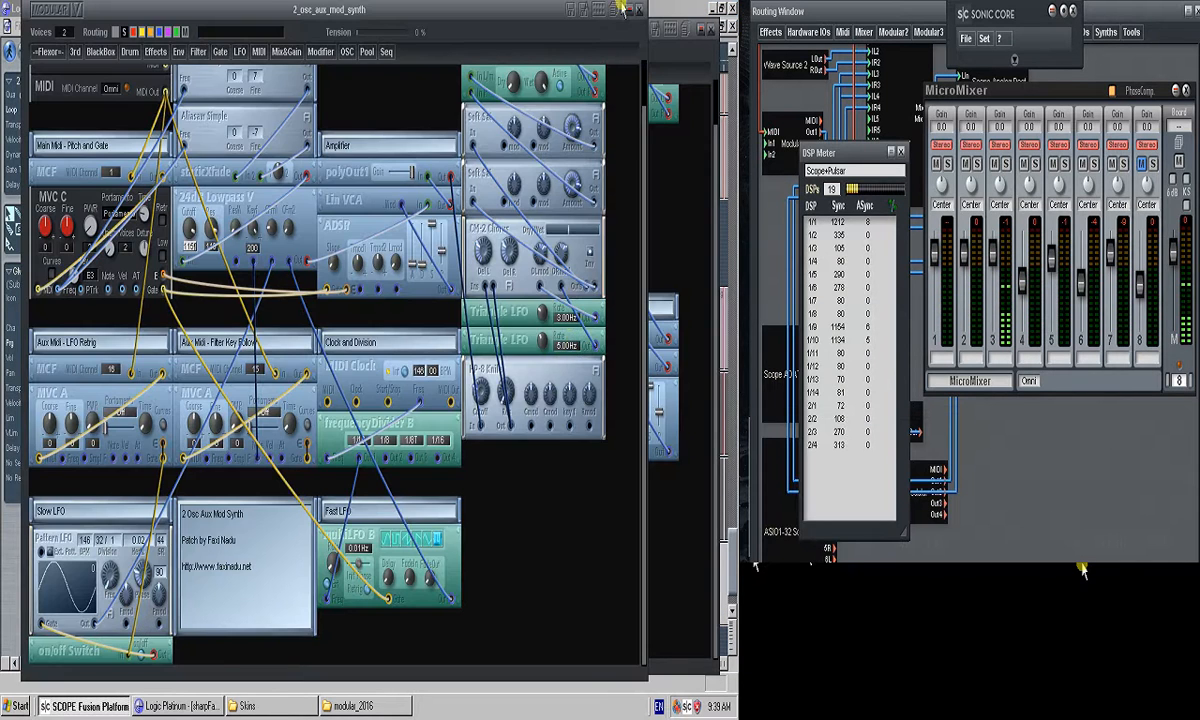
{"action": "left_click", "coordinate": [675, 8]}
{"action": "key", "text": "space"}
{"action": "left_click", "coordinate": [114, 706]}
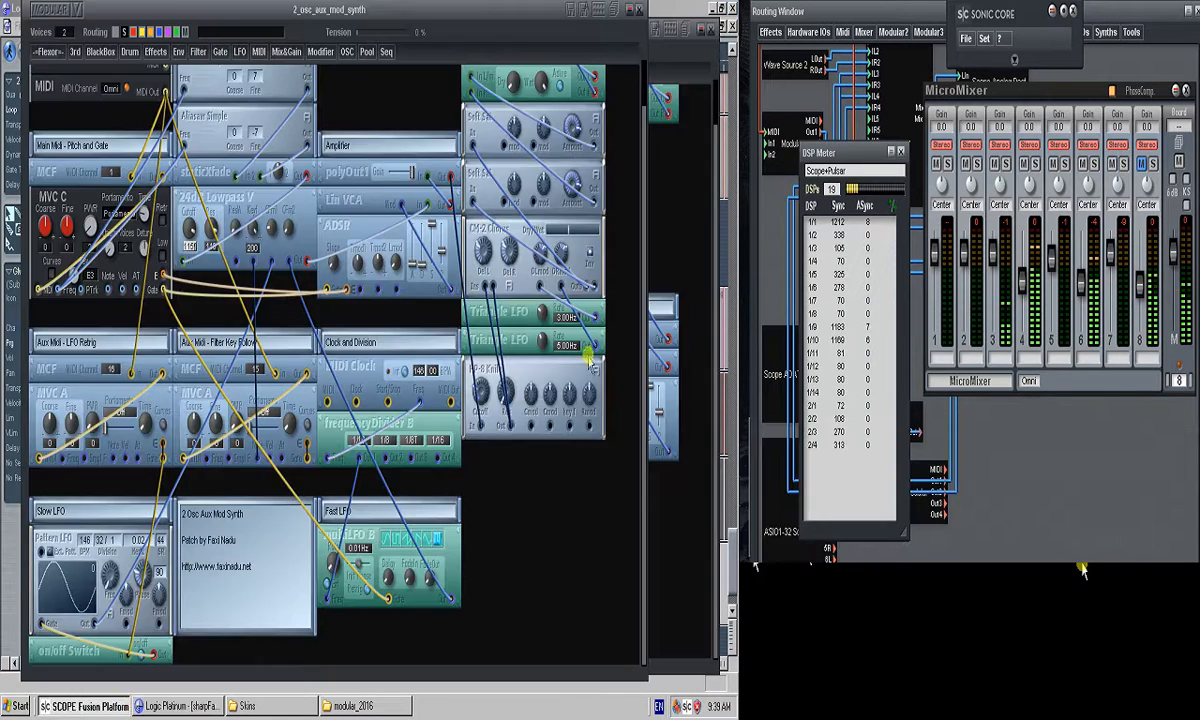
{"action": "left_click", "coordinate": [672, 483]}
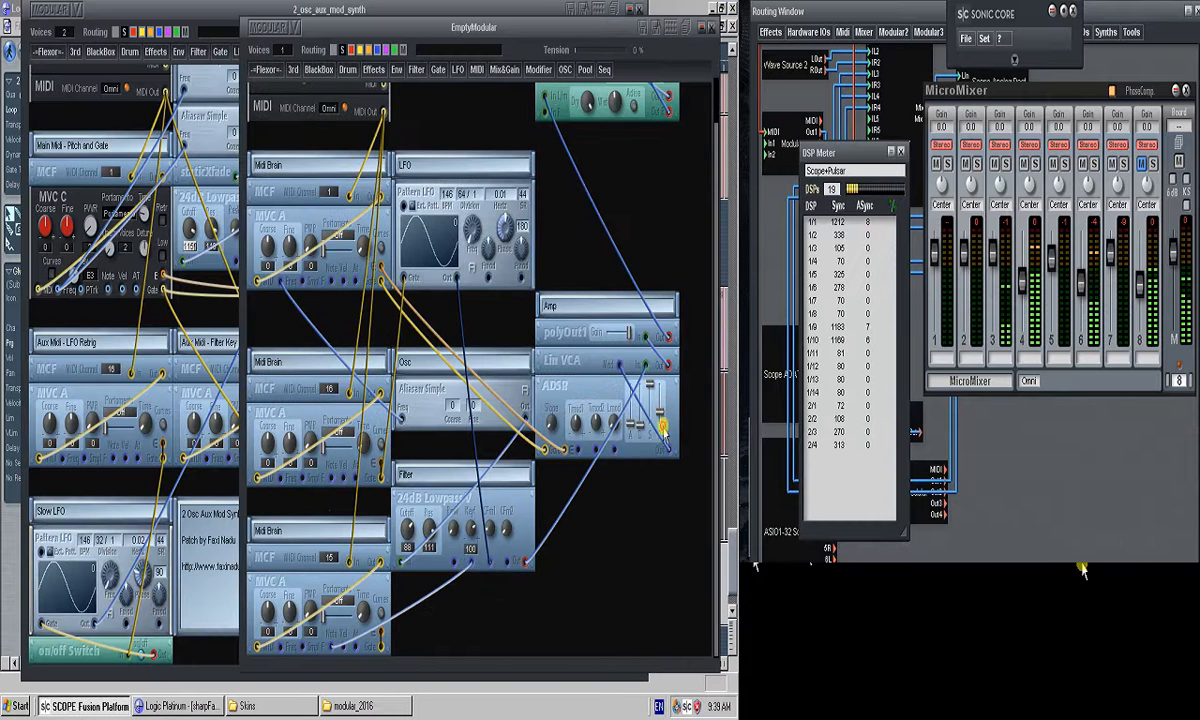
{"action": "mouse_move", "coordinate": [666, 447]}
{"action": "left_mouse_down"}
{"action": "mouse_move", "coordinate": [665, 426]}
{"action": "mouse_move", "coordinate": [668, 462]}
{"action": "mouse_move", "coordinate": [664, 440]}
{"action": "left_mouse_up"}
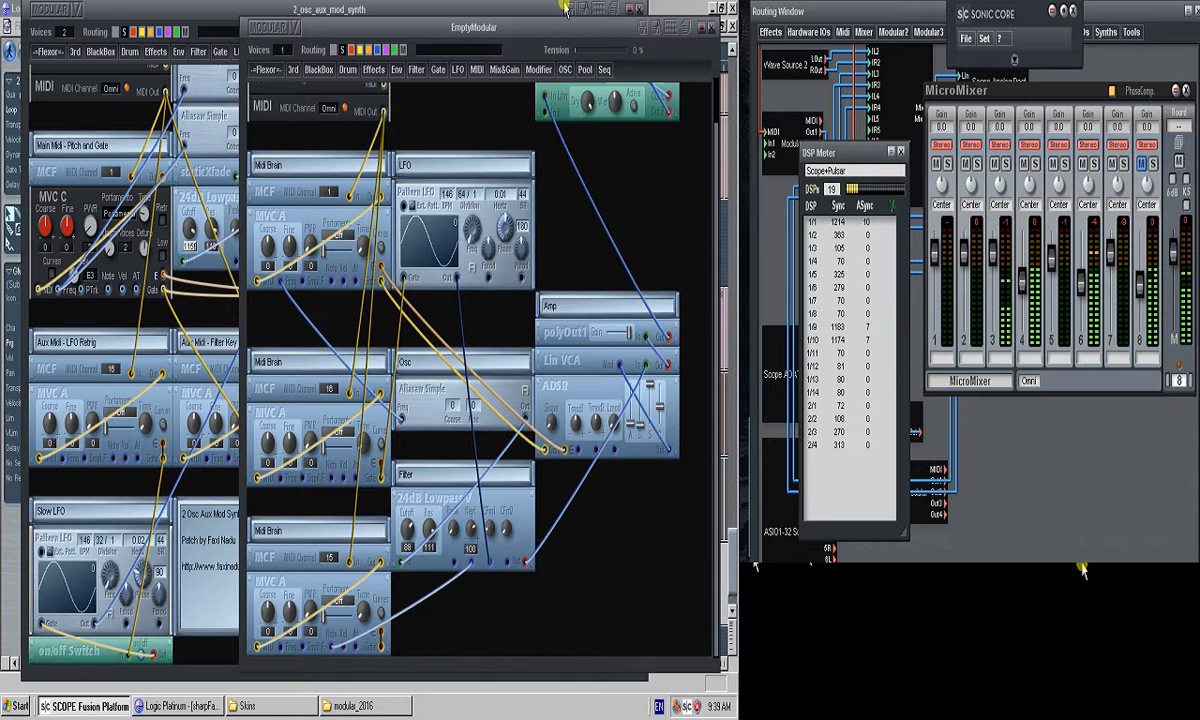
Close the EmptyModular and 2_osc_aux_mod_synth windows in SCOPE Fusion Platform, and stop playback in Logic Platinum.
{"action": "left_click", "coordinate": [709, 30]}
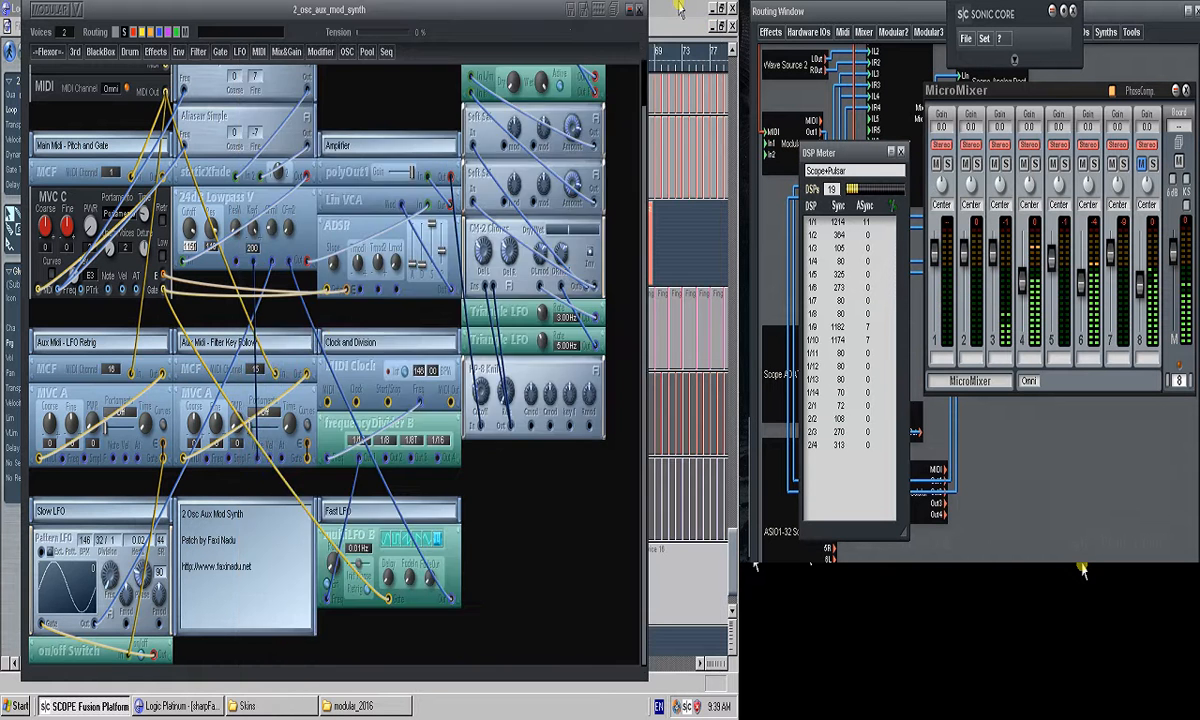
{"action": "left_click", "coordinate": [634, 9]}
{"action": "left_click", "coordinate": [90, 707]}
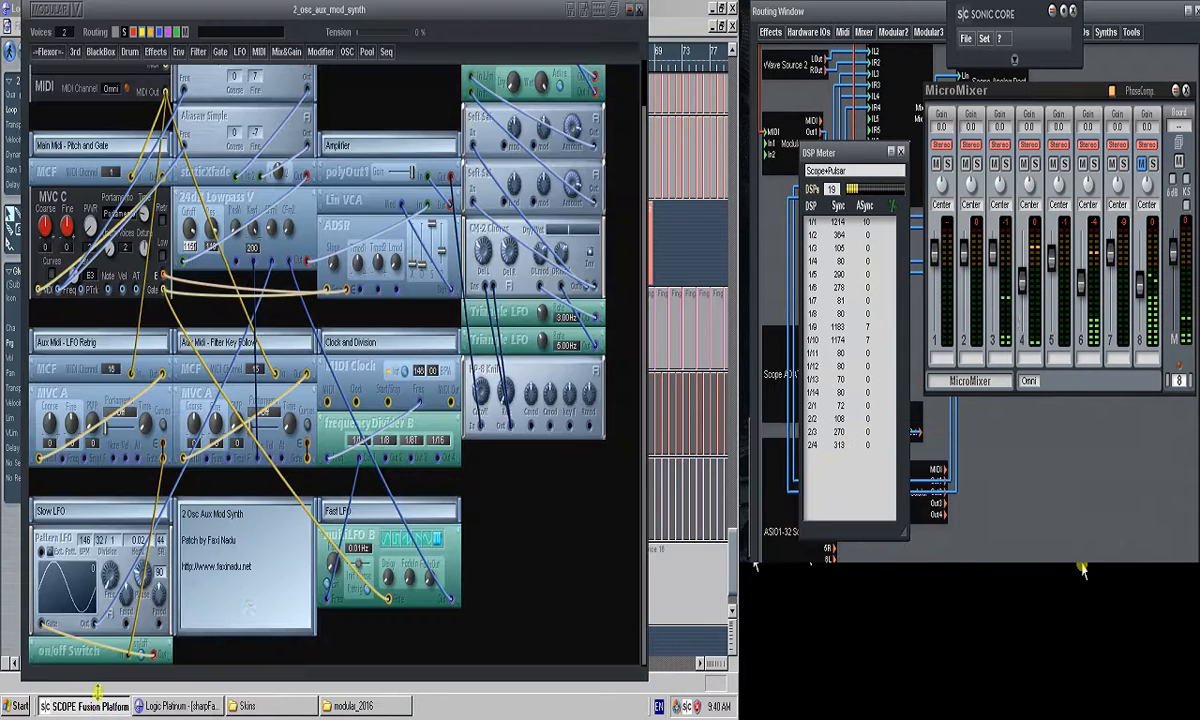
{"action": "left_click", "coordinate": [157, 708]}
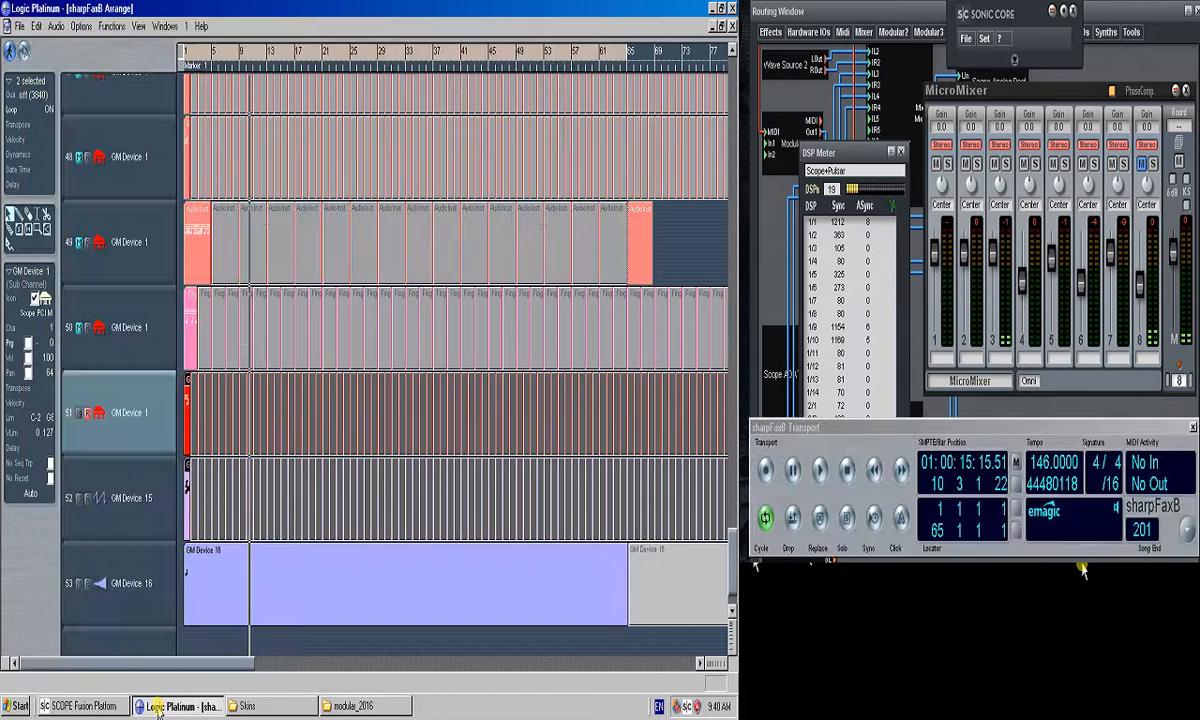
{"action": "left_click", "coordinate": [70, 706]}
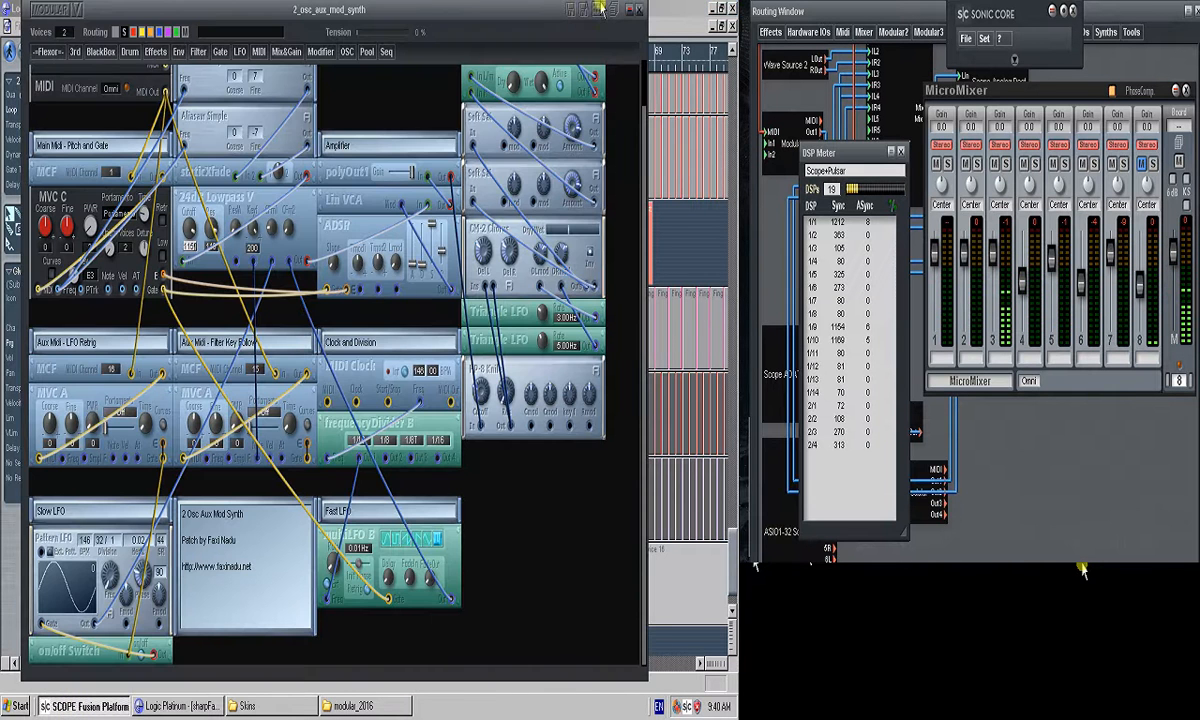
{"action": "left_click", "coordinate": [641, 12]}
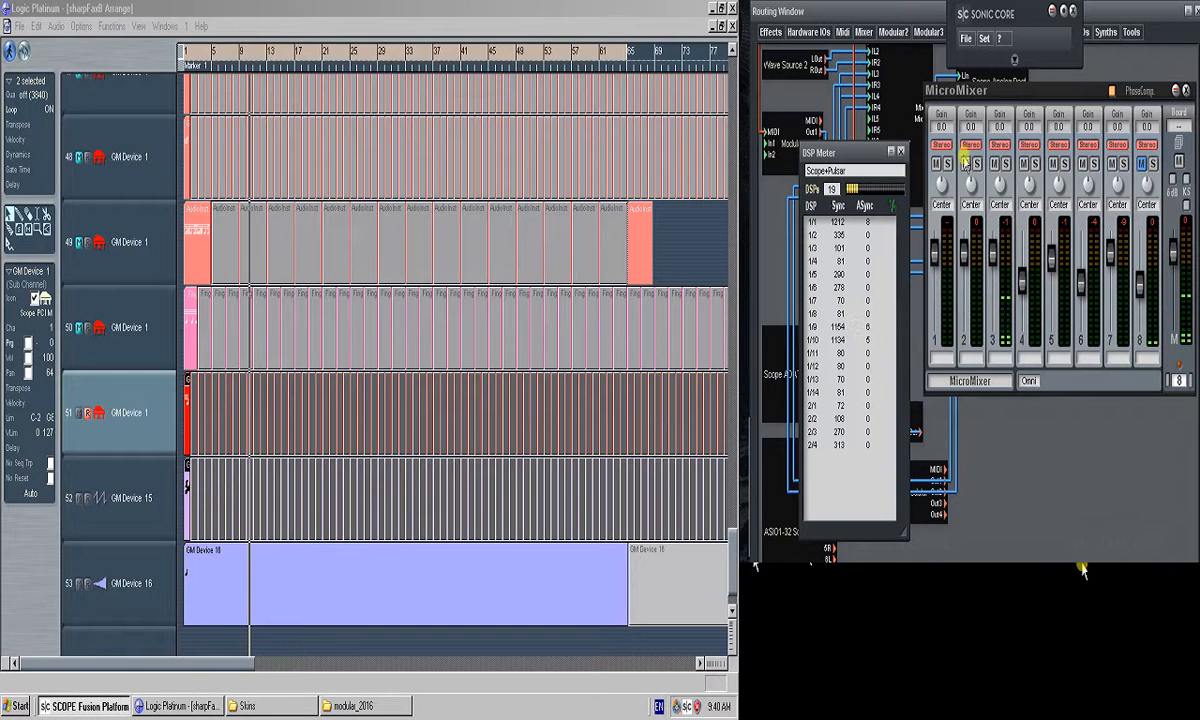
Play from bar 1 in Logic Platinum, and in the MicroMixer unmute channel 8 and mute channel 6.
{"action": "left_click", "coordinate": [1140, 164]}
{"action": "left_click", "coordinate": [270, 8]}
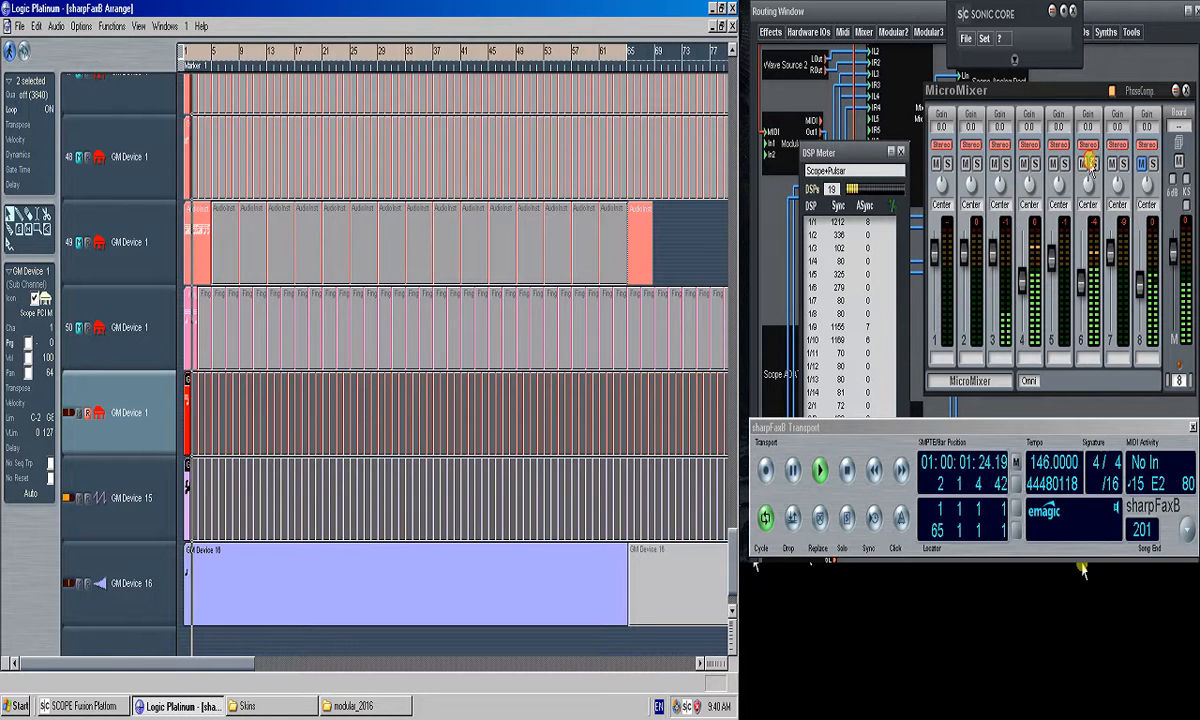
{"action": "left_click", "coordinate": [1083, 568]}
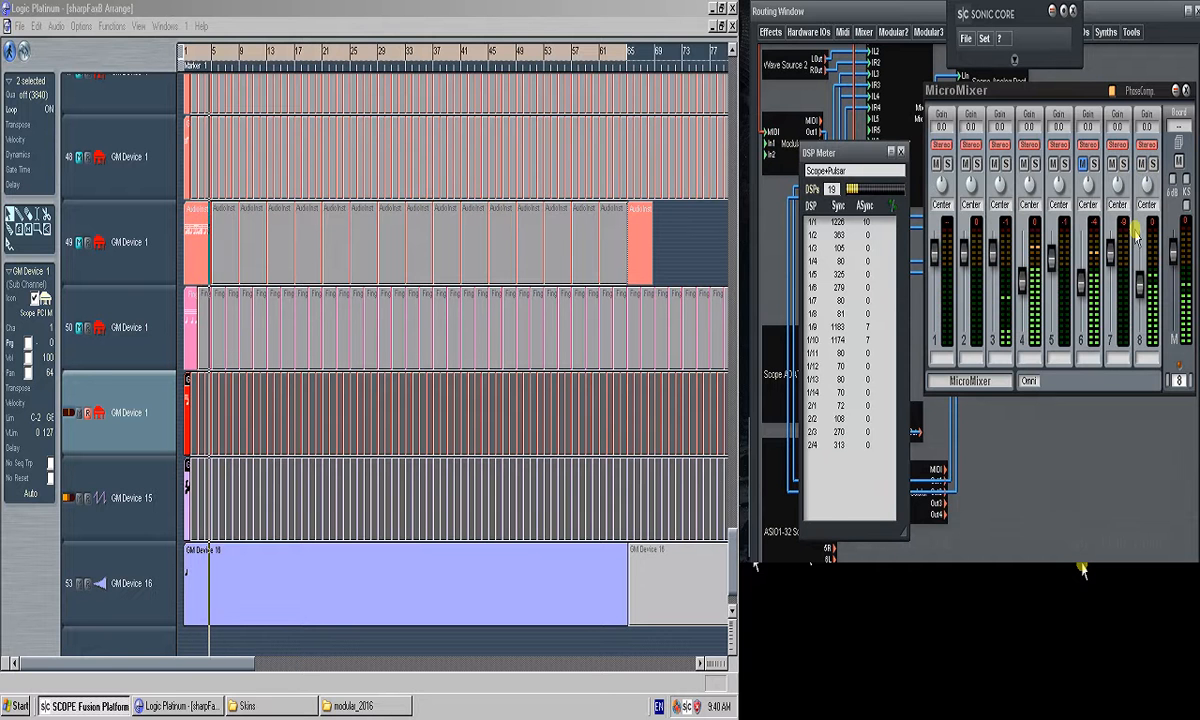
Bring SCOPE Fusion Platform back in front, move the DSP Meter clear of the routing, and select the lower Modular module in the Routing Window.
{"action": "left_click", "coordinate": [162, 707]}
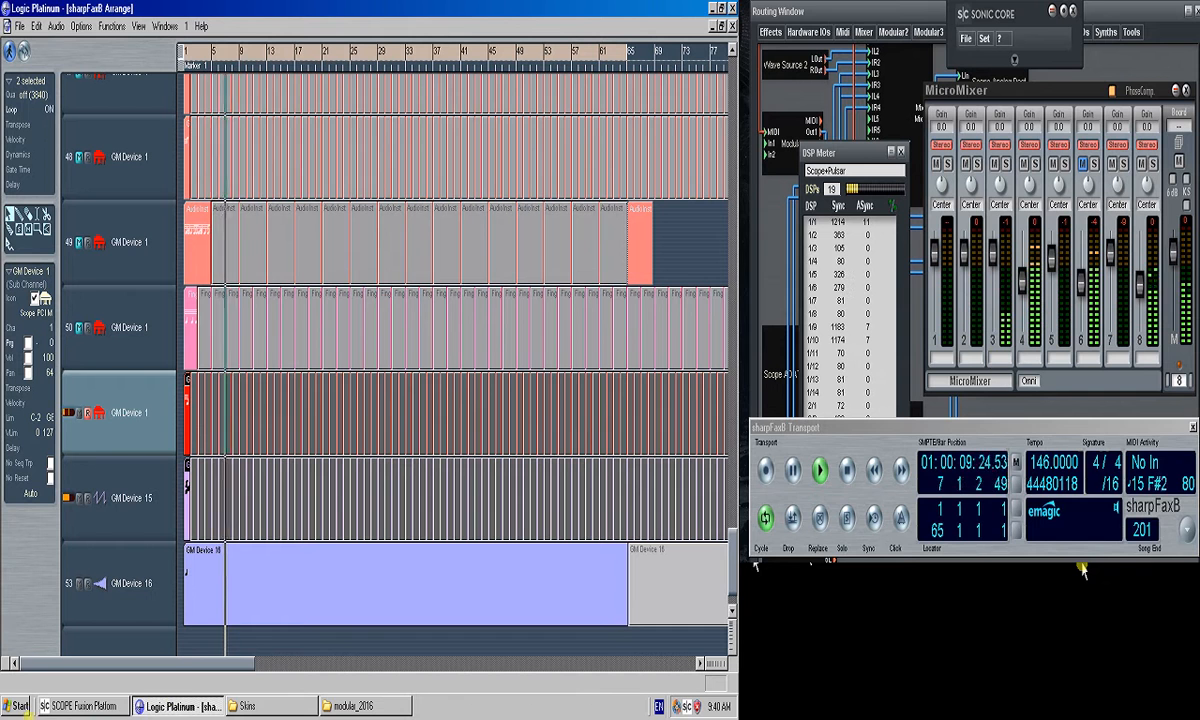
{"action": "left_click", "coordinate": [82, 707]}
{"action": "left_click", "coordinate": [82, 707]}
{"action": "left_click", "coordinate": [82, 707]}
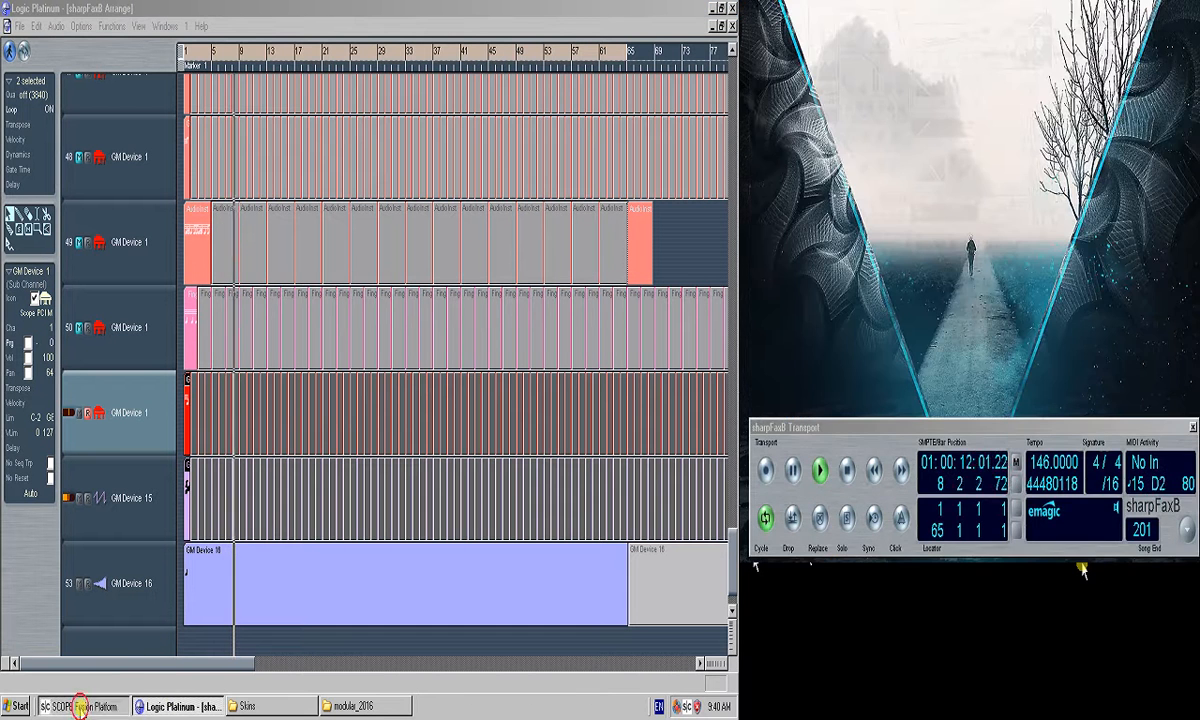
{"action": "left_click", "coordinate": [881, 158]}
{"action": "left_click_drag", "start_coordinate": [881, 158], "coordinate": [971, 162]}
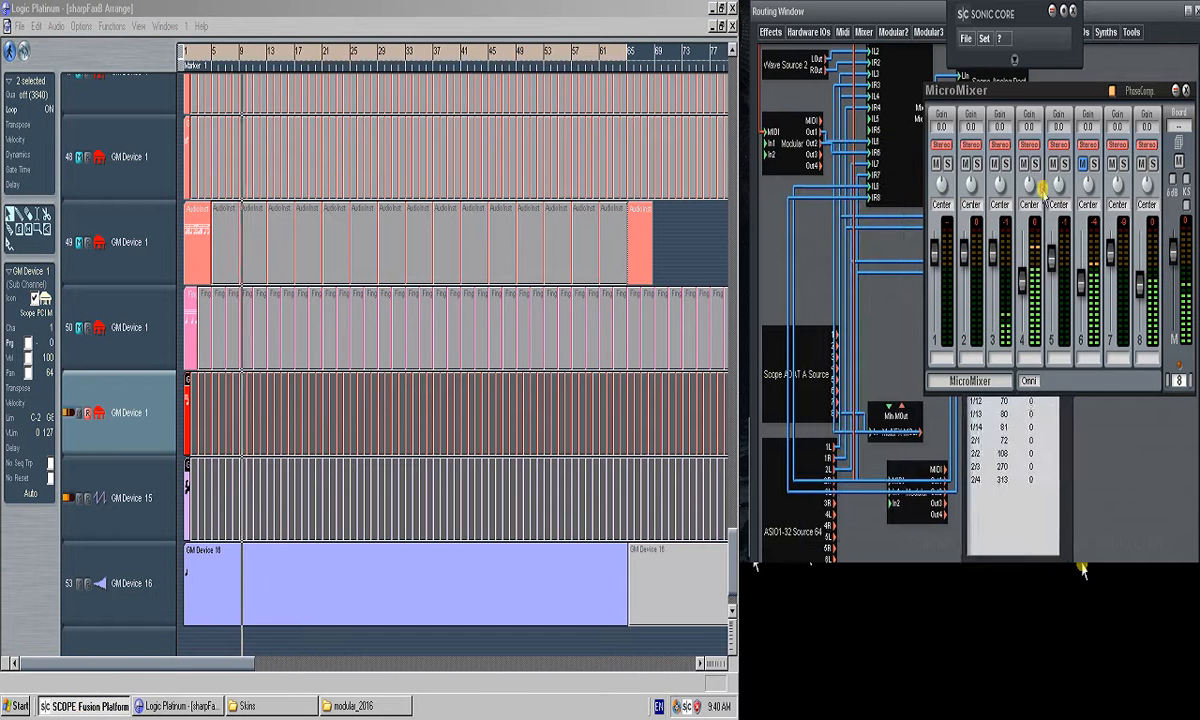
{"action": "left_click", "coordinate": [920, 517]}
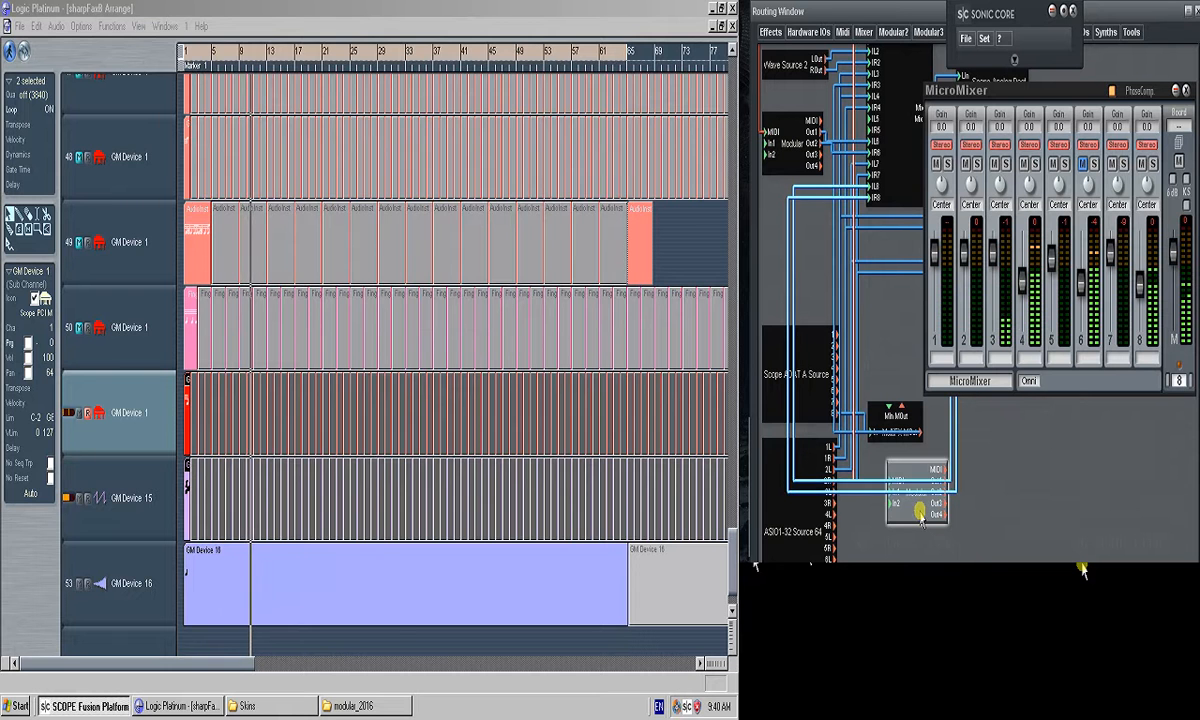
Open the 2_osc_aux_mod_synth window from the Routing Window, stop playback in Logic Platinum, and return to SCOPE Fusion Platform.
{"action": "double_click", "coordinate": [920, 516]}
{"action": "left_click", "coordinate": [664, 8]}
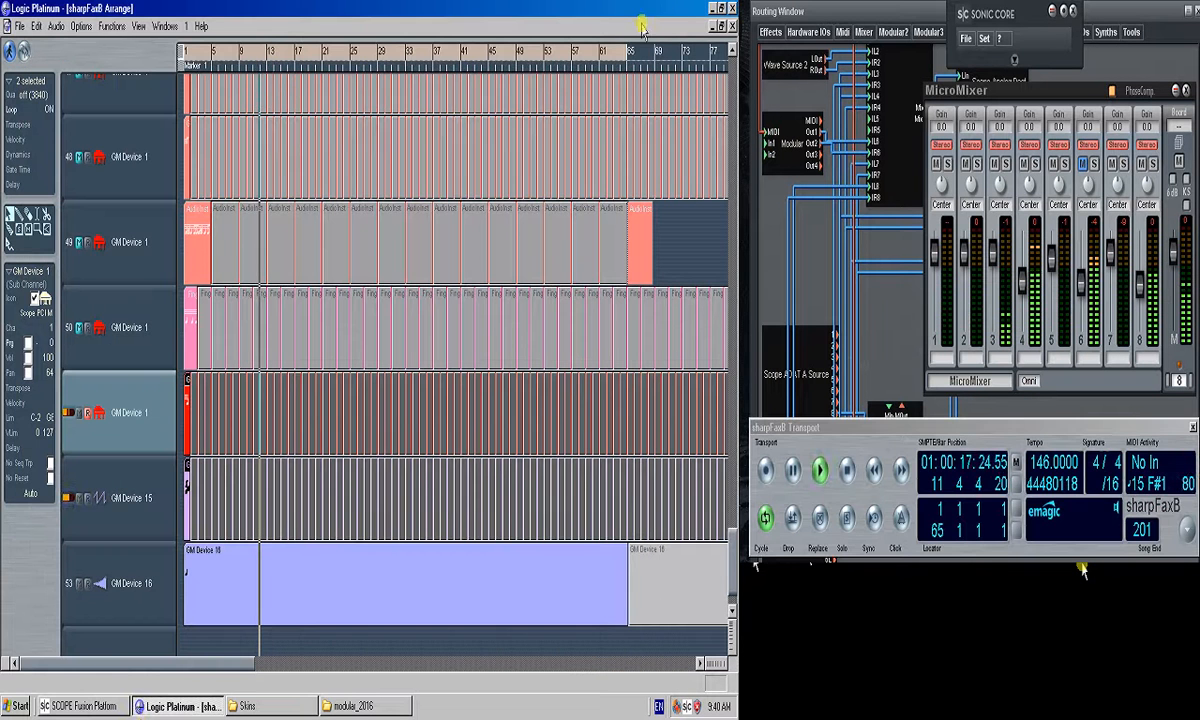
{"action": "left_click", "coordinate": [85, 706]}
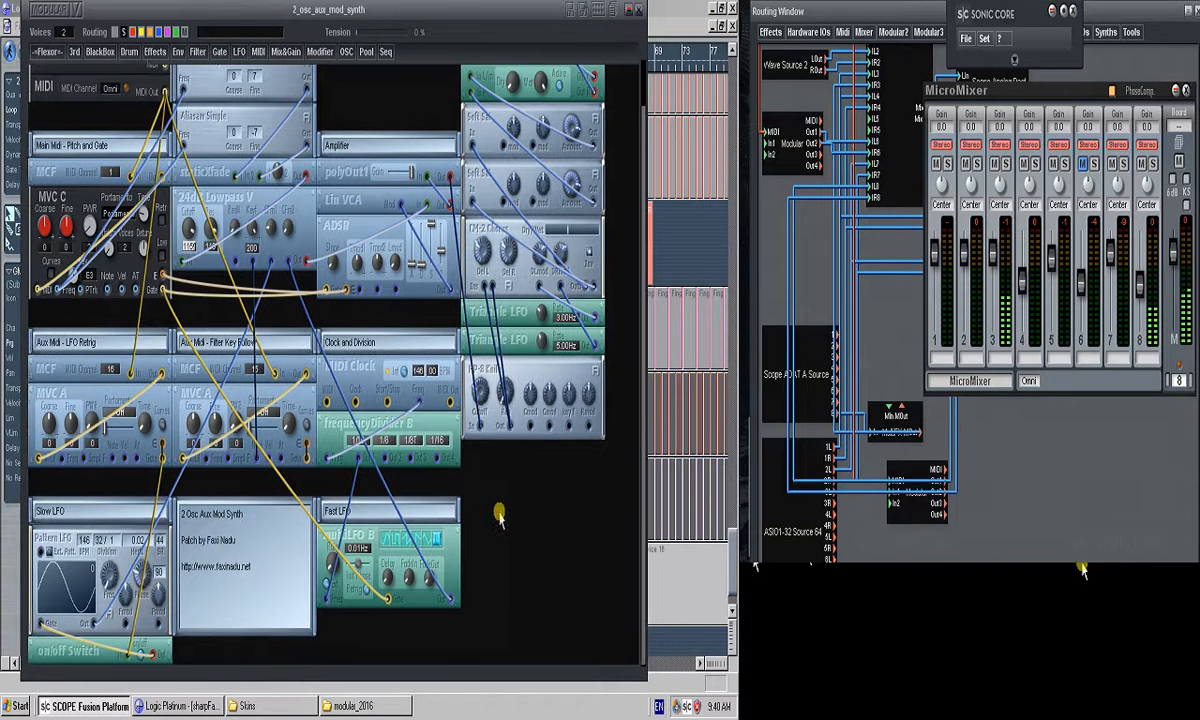
Reposition the 2_osc_aux_mod_synth window, and inspect the effect slots of the stereoInsert's MultiFX before closing it.
{"action": "scroll", "coordinate": [400, 520], "scroll_direction": "up", "scroll_amount": 1}
{"action": "left_click_drag", "start_coordinate": [344, 575], "coordinate": [436, 485]}
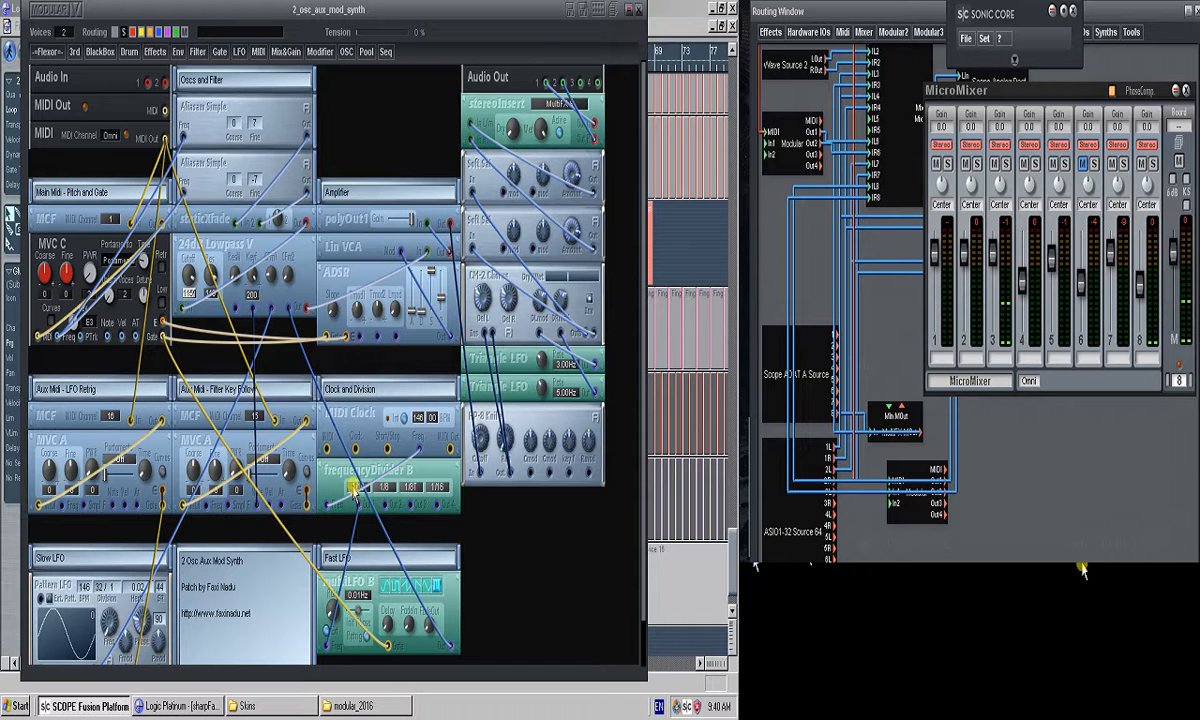
{"action": "left_click_drag", "start_coordinate": [340, 474], "coordinate": [342, 474]}
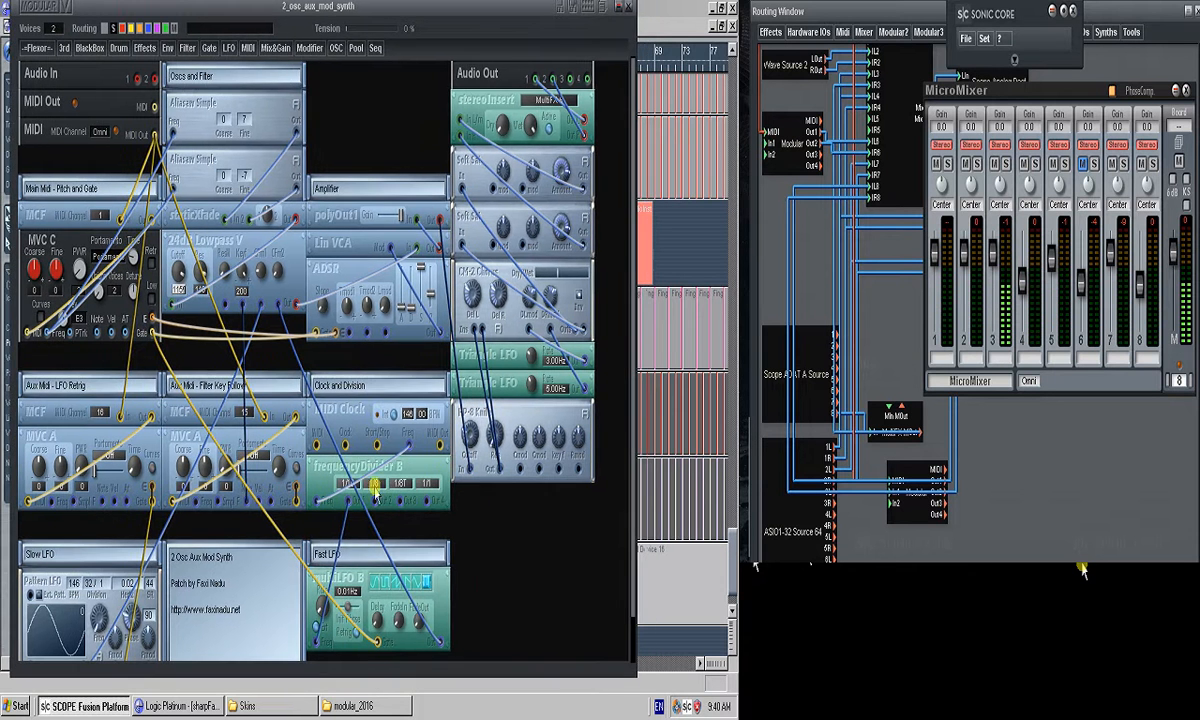
{"action": "left_click_drag", "start_coordinate": [374, 8], "coordinate": [449, 27]}
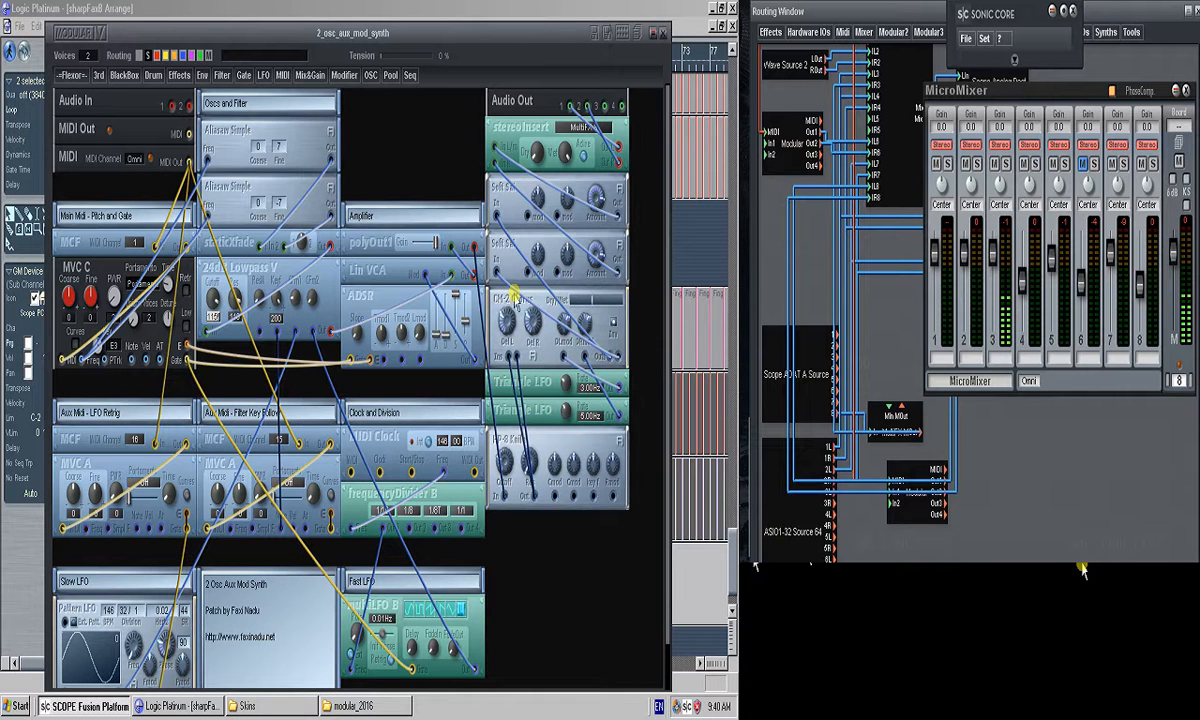
{"action": "double_click", "coordinate": [573, 128]}
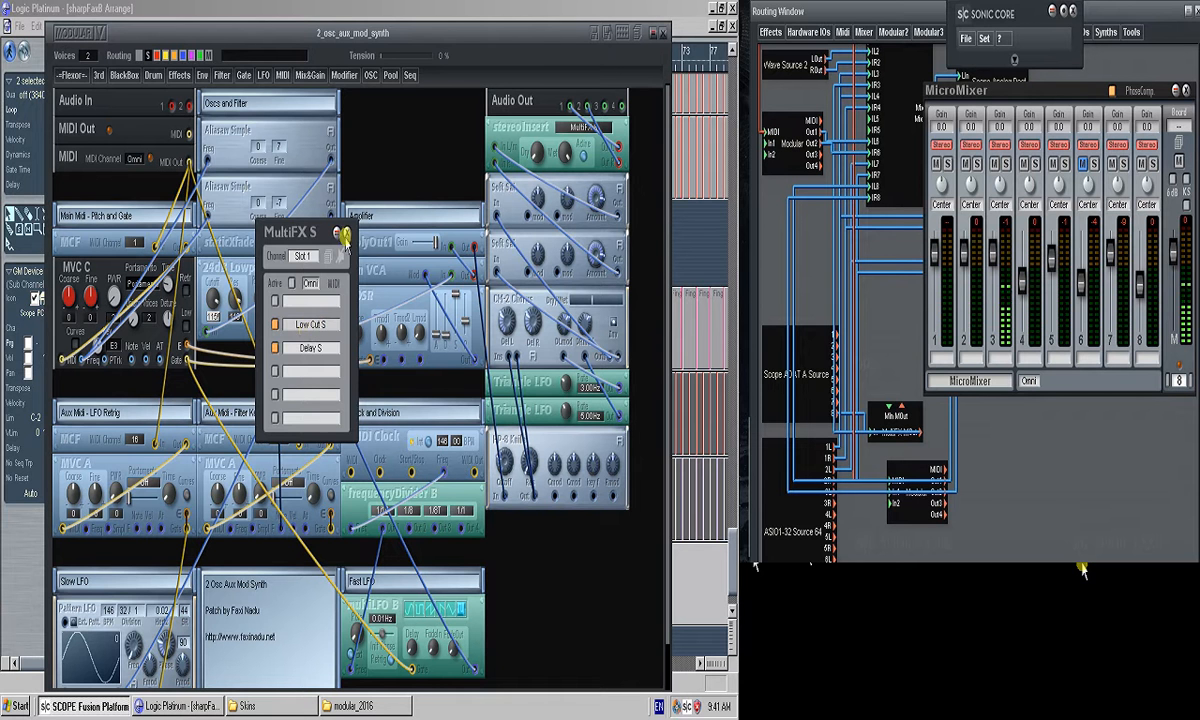
{"action": "left_click", "coordinate": [345, 236]}
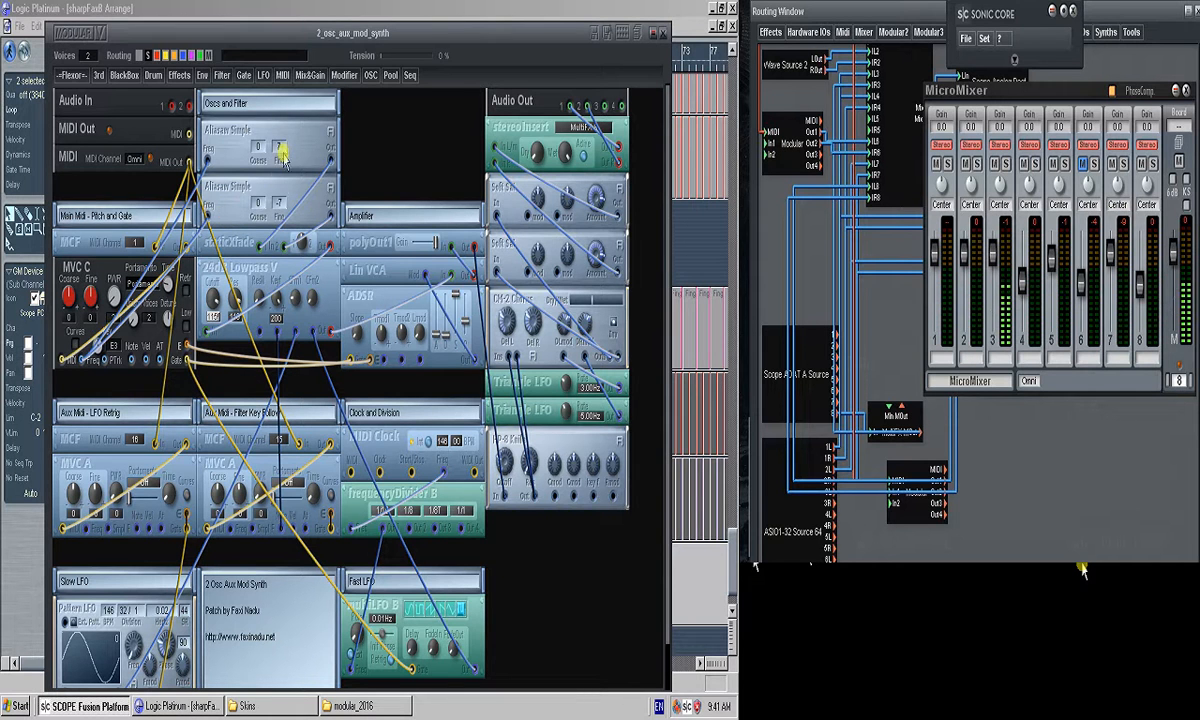
Examine the MVC C and amplifier modules, checking the Lin VCA's polyphonic and single mode options without choosing either.
{"action": "double_click", "coordinate": [79, 264]}
{"action": "left_click_drag", "start_coordinate": [80, 276], "coordinate": [74, 275]}
{"action": "scroll", "coordinate": [557, 563], "scroll_direction": "down", "scroll_amount": 1}
{"action": "scroll", "coordinate": [507, 485], "scroll_direction": "up", "scroll_amount": 1}
{"action": "scroll", "coordinate": [389, 421], "scroll_direction": "down", "scroll_amount": 1}
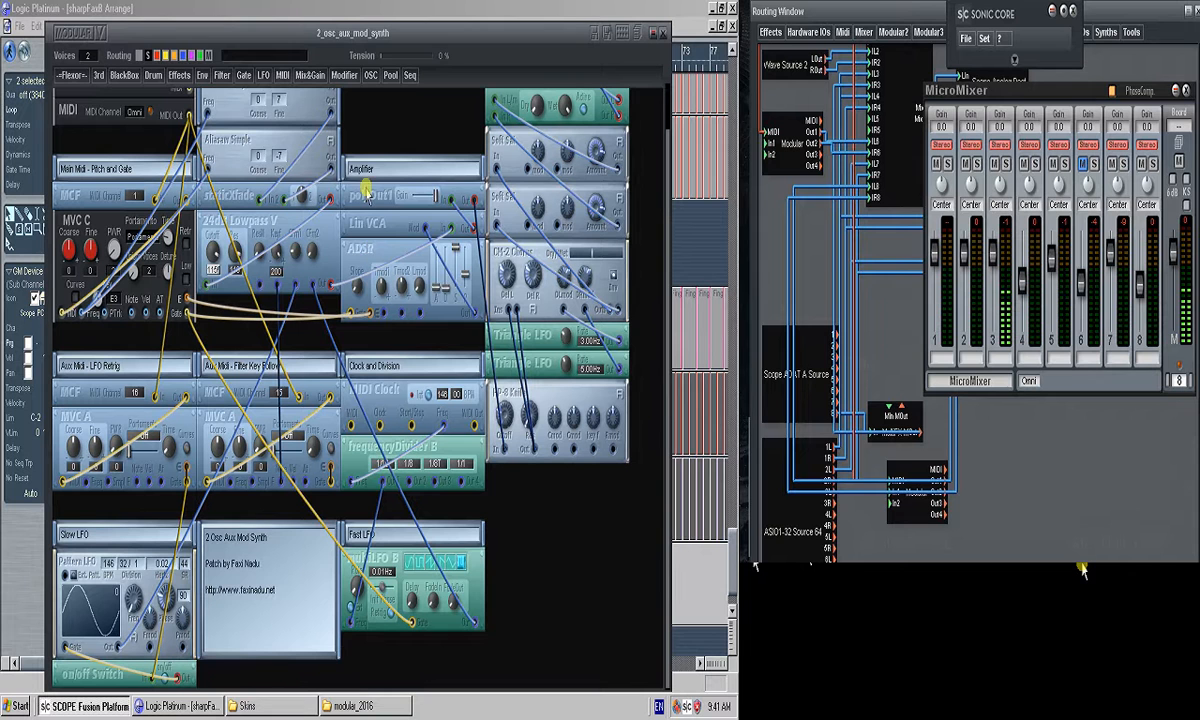
{"action": "right_click", "coordinate": [360, 232]}
{"action": "left_click", "coordinate": [358, 232]}
{"action": "right_click", "coordinate": [357, 232]}
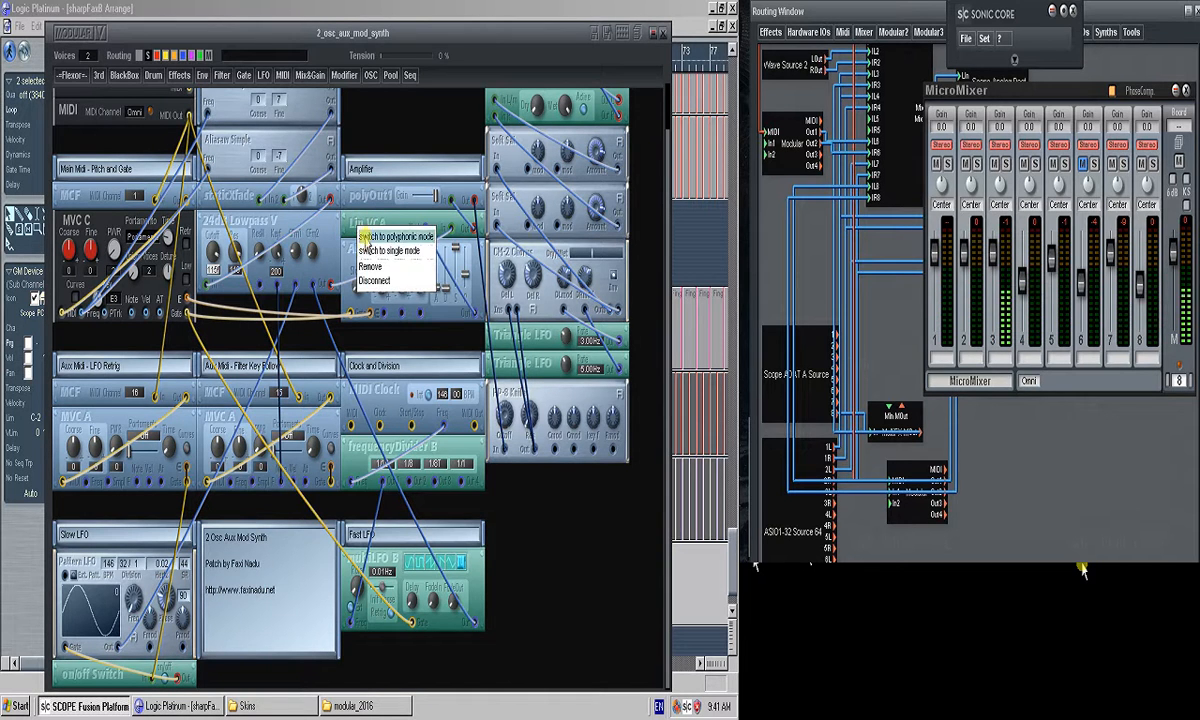
{"action": "left_click", "coordinate": [362, 226]}
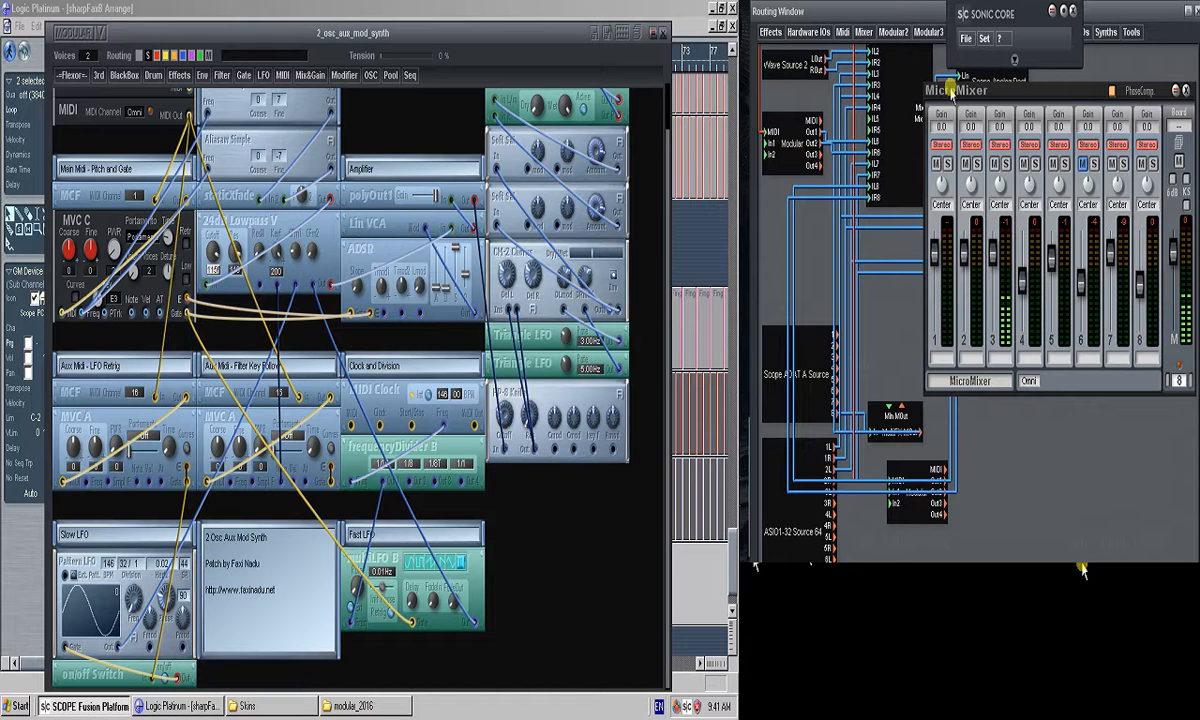
Show the DSP Meter for the DSP load, and arrange it beside the MicroMixer so that both can be read.
{"action": "left_click_drag", "start_coordinate": [981, 88], "coordinate": [916, 135]}
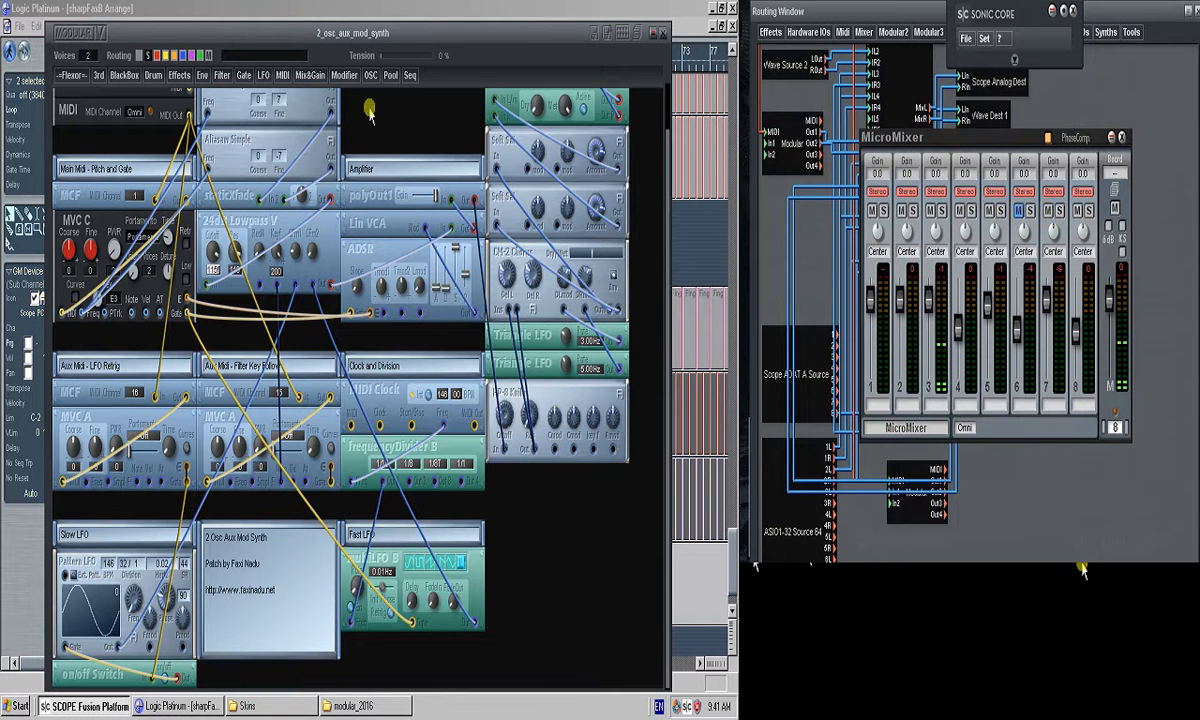
{"action": "left_click", "coordinate": [984, 38]}
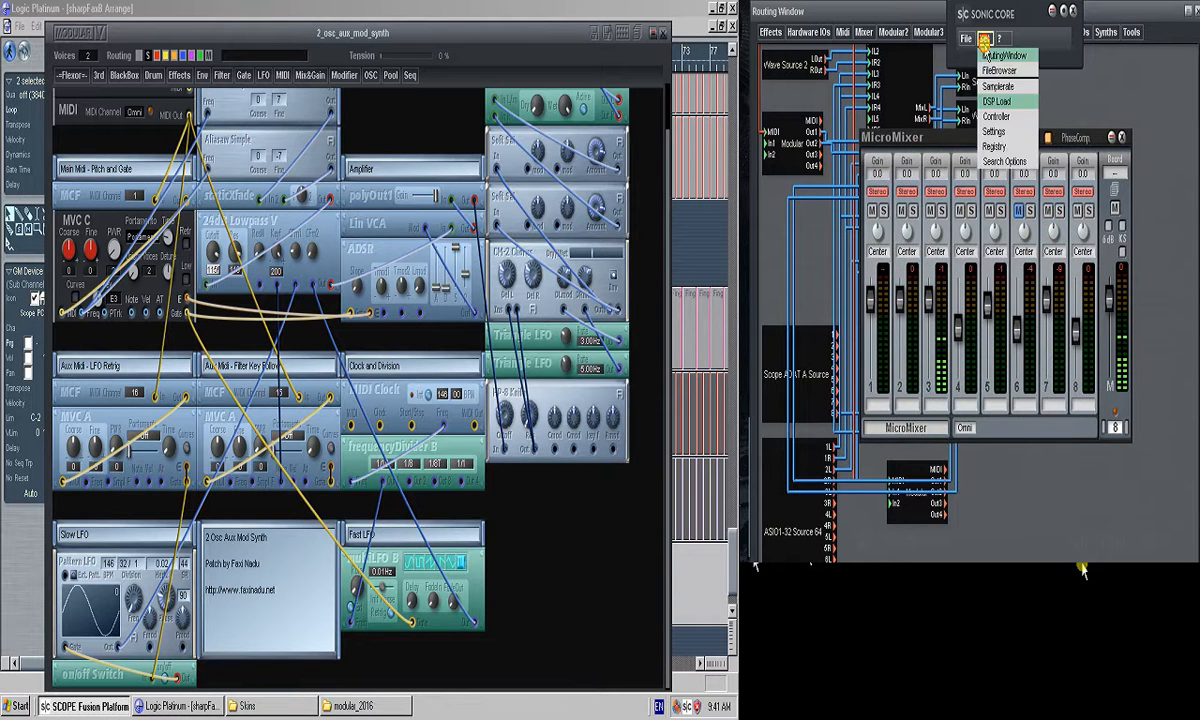
{"action": "left_click", "coordinate": [987, 102]}
{"action": "left_click_drag", "start_coordinate": [926, 137], "coordinate": [1094, 155]}
{"action": "left_click_drag", "start_coordinate": [995, 187], "coordinate": [887, 148]}
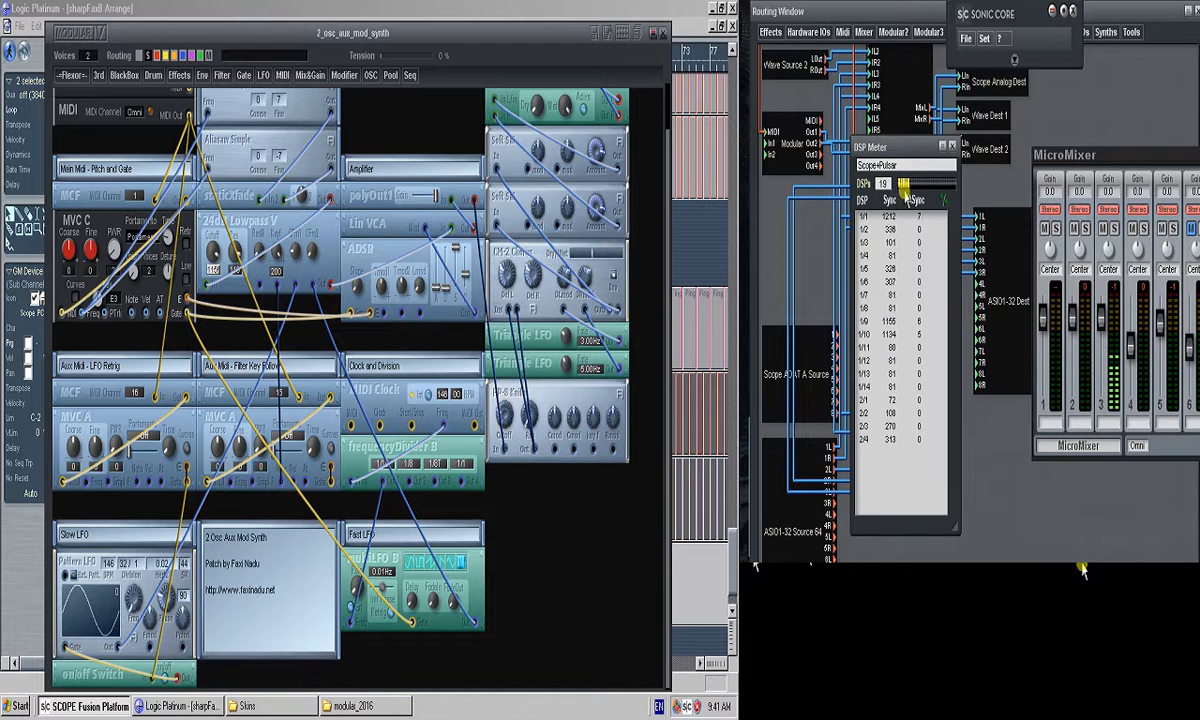
{"action": "left_click_drag", "start_coordinate": [1030, 150], "coordinate": [923, 158]}
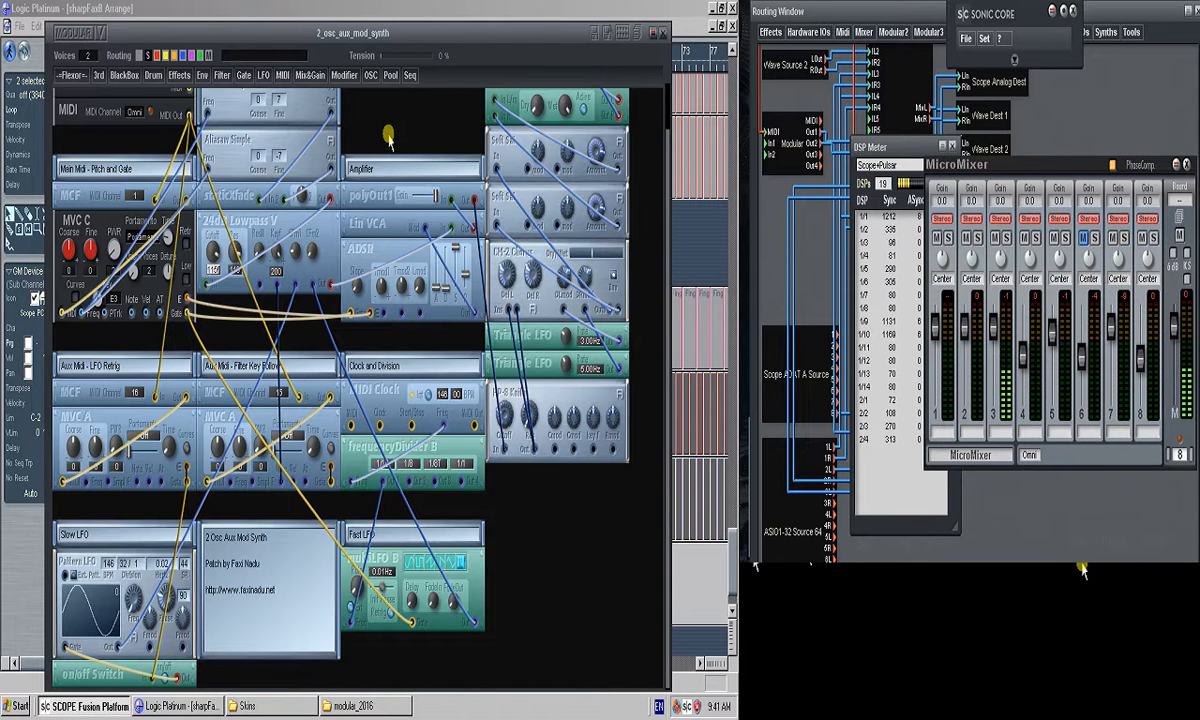
Bring Logic Platinum forward, select the GM Device 16 track's sequences, and return to the synth patch in SCOPE Fusion Platform.
{"action": "scroll", "coordinate": [388, 136], "scroll_direction": "up", "scroll_amount": 1}
{"action": "scroll", "coordinate": [390, 138], "scroll_direction": "down", "scroll_amount": 1}
{"action": "left_click", "coordinate": [4, 552]}
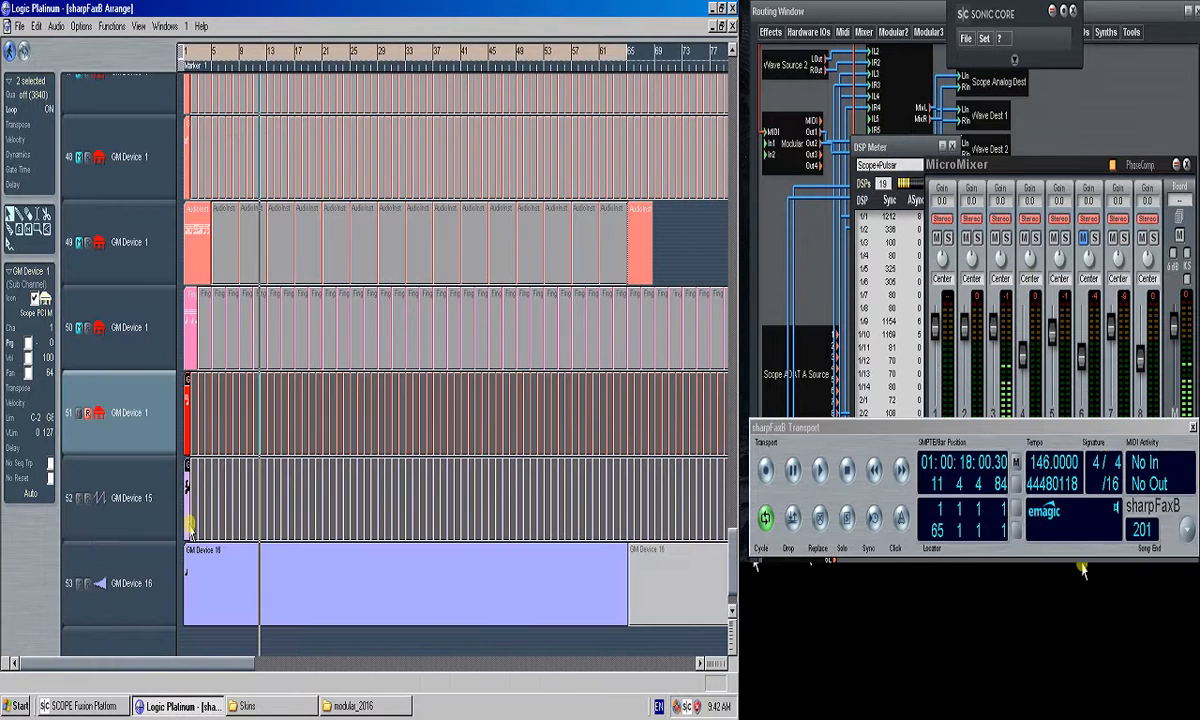
{"action": "left_click", "coordinate": [139, 574]}
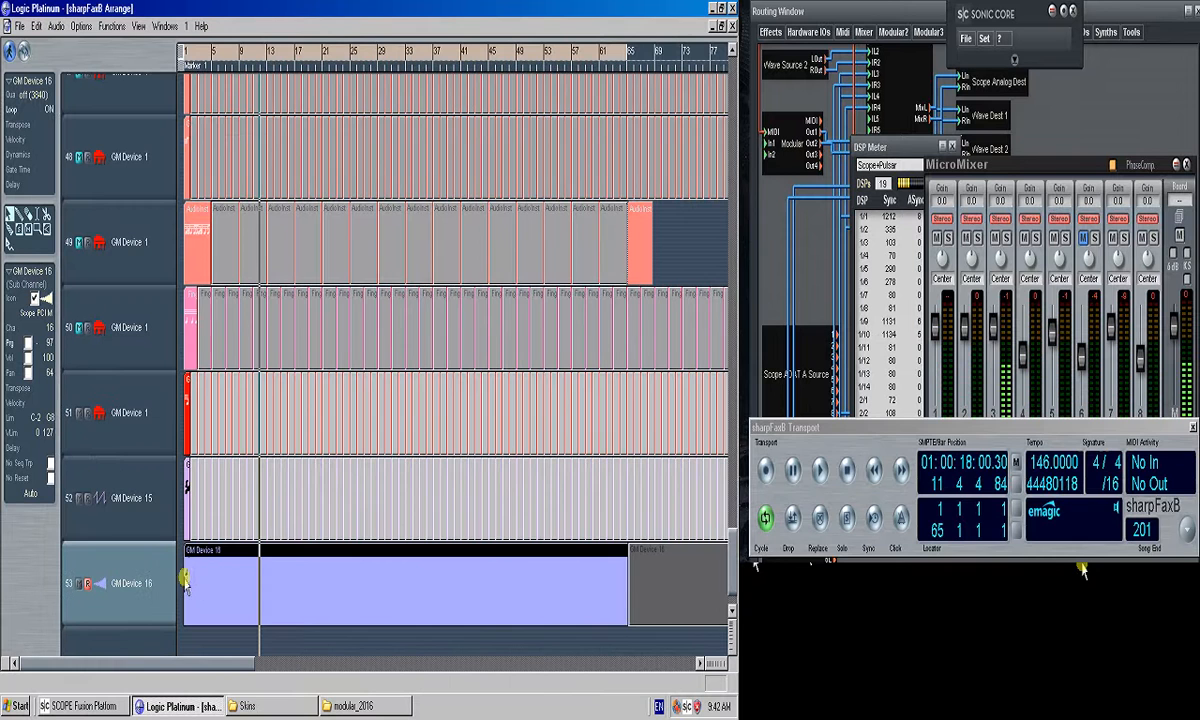
{"action": "left_click", "coordinate": [80, 706]}
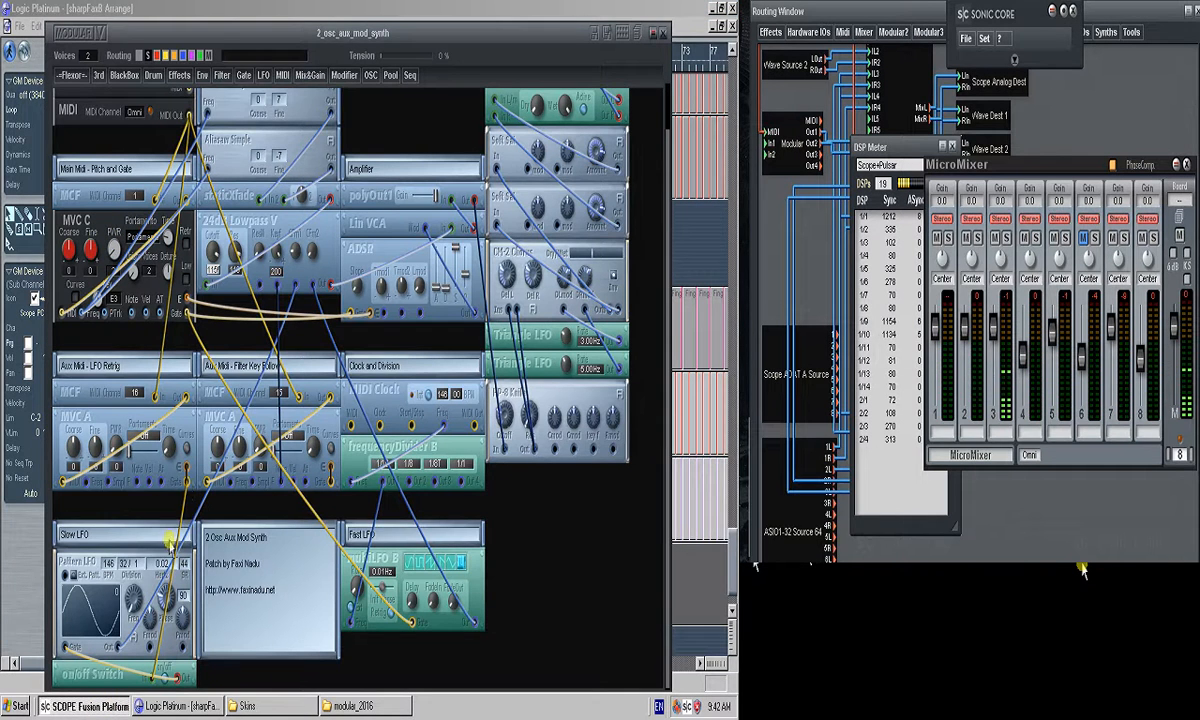
Check the Slow LFO module's polyphonic and single mode options, and dismiss them without choosing either.
{"action": "right_click", "coordinate": [84, 567]}
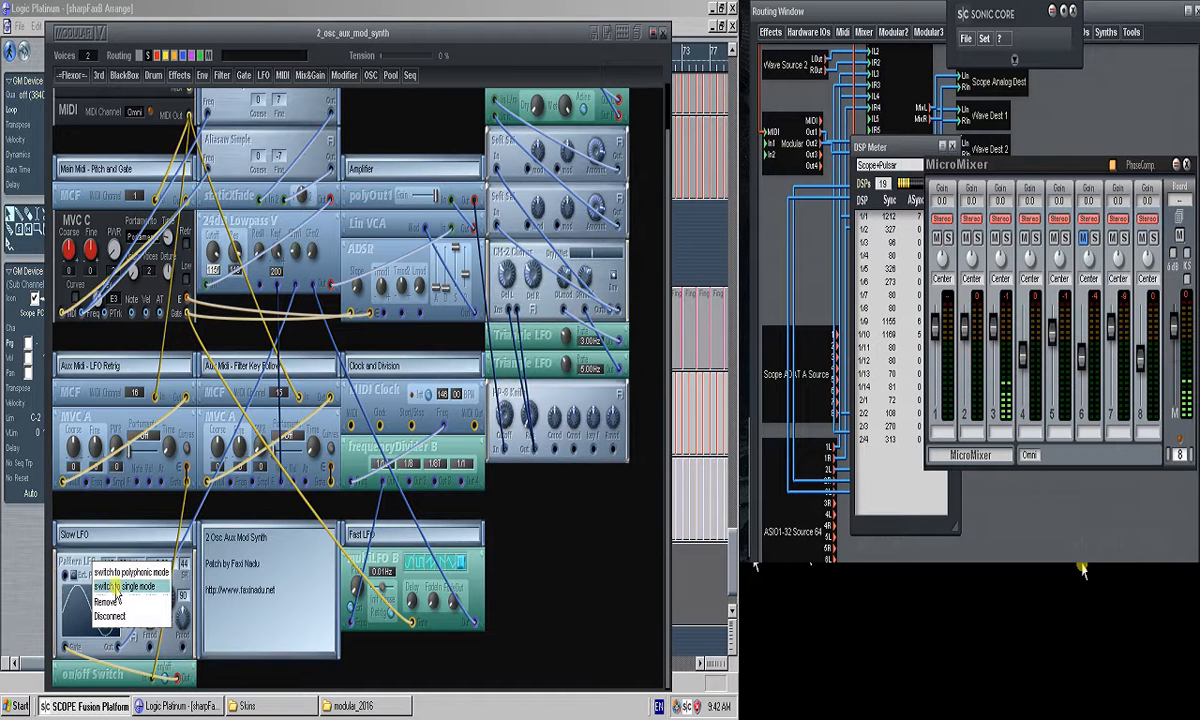
{"action": "left_click", "coordinate": [80, 590]}
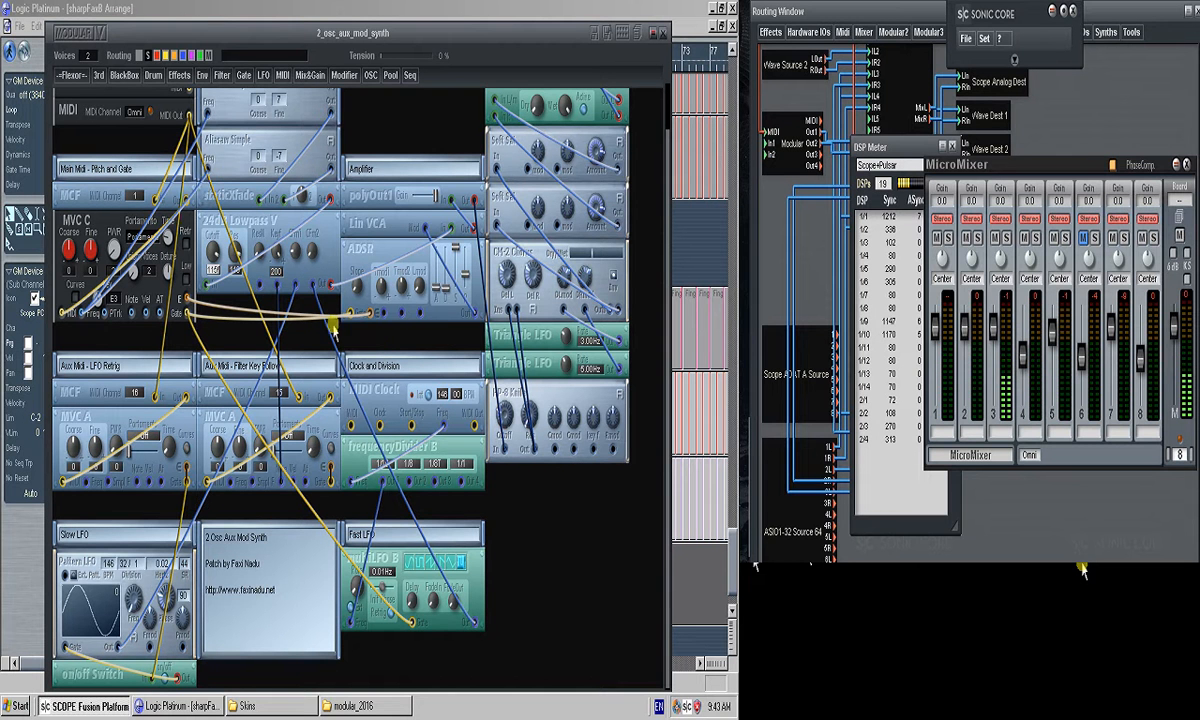
{"action": "mouse_move", "coordinate": [356, 206]}
{"action": "left_mouse_down"}
{"action": "mouse_move", "coordinate": [372, 196]}
{"action": "mouse_move", "coordinate": [340, 195]}
{"action": "left_mouse_up"}
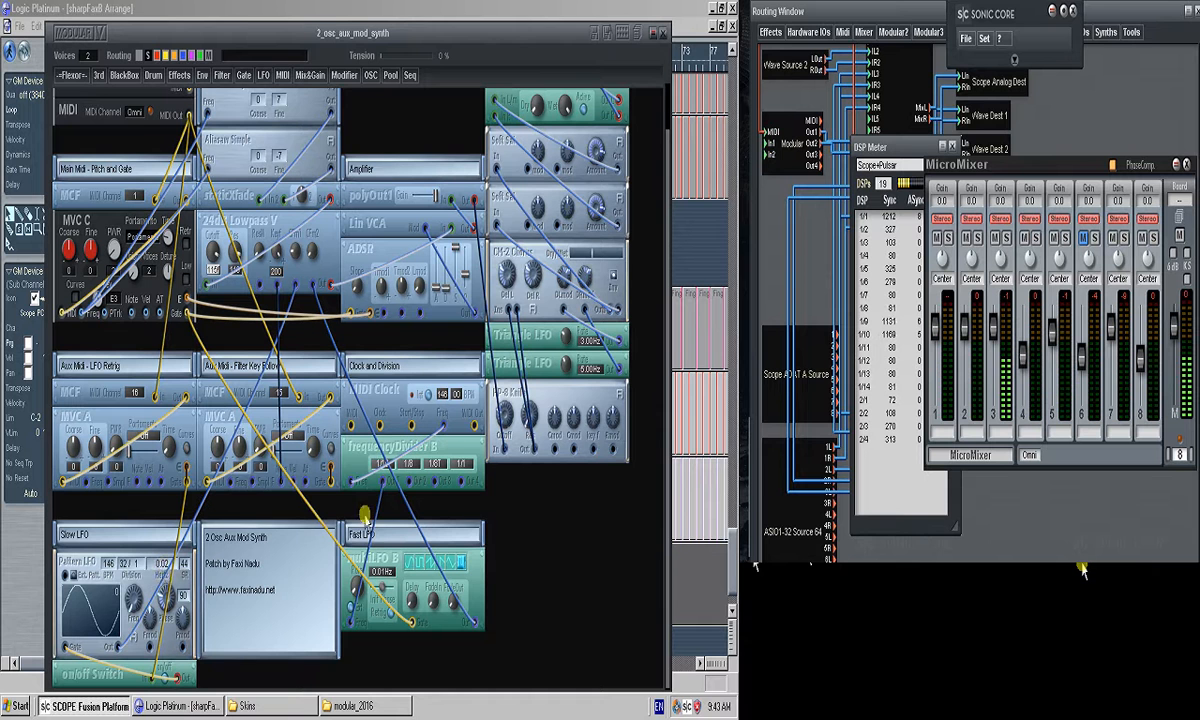
In Logic Platinum, select GM Device 1 track 51 and play from bar 1, and bring the oscillator section into view in SCOPE Fusion Platform.
{"action": "left_click", "coordinate": [549, 8]}
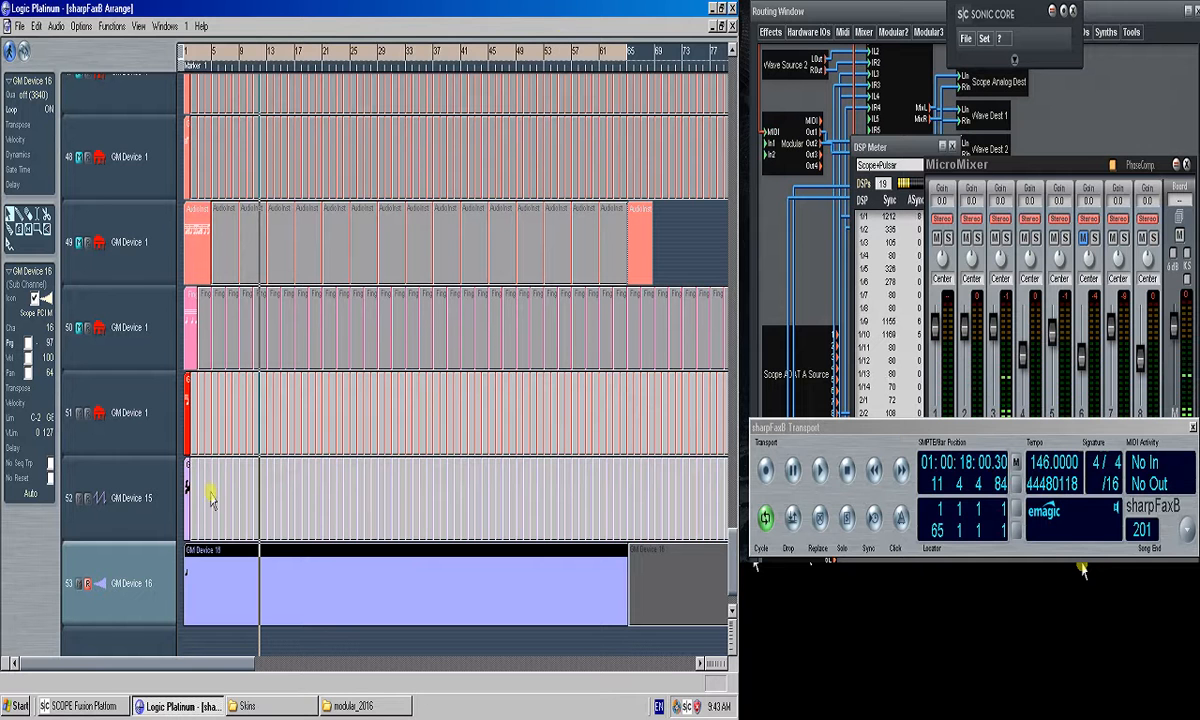
{"action": "left_click", "coordinate": [143, 410]}
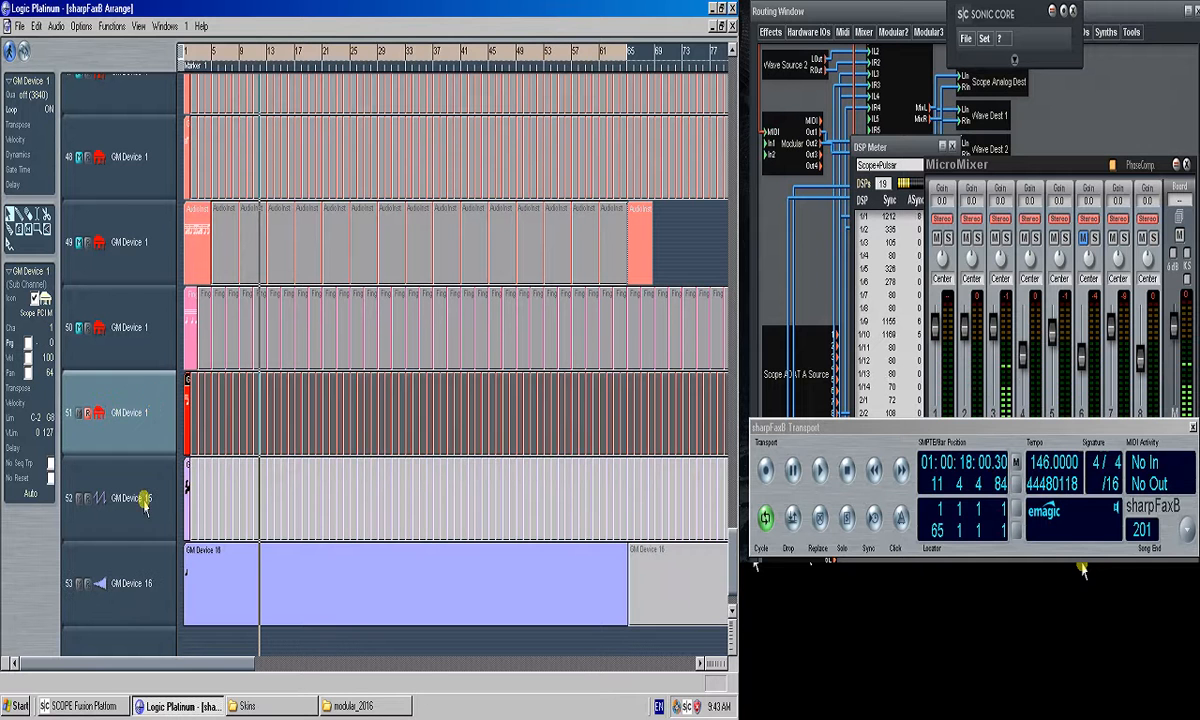
{"action": "key", "text": "space"}
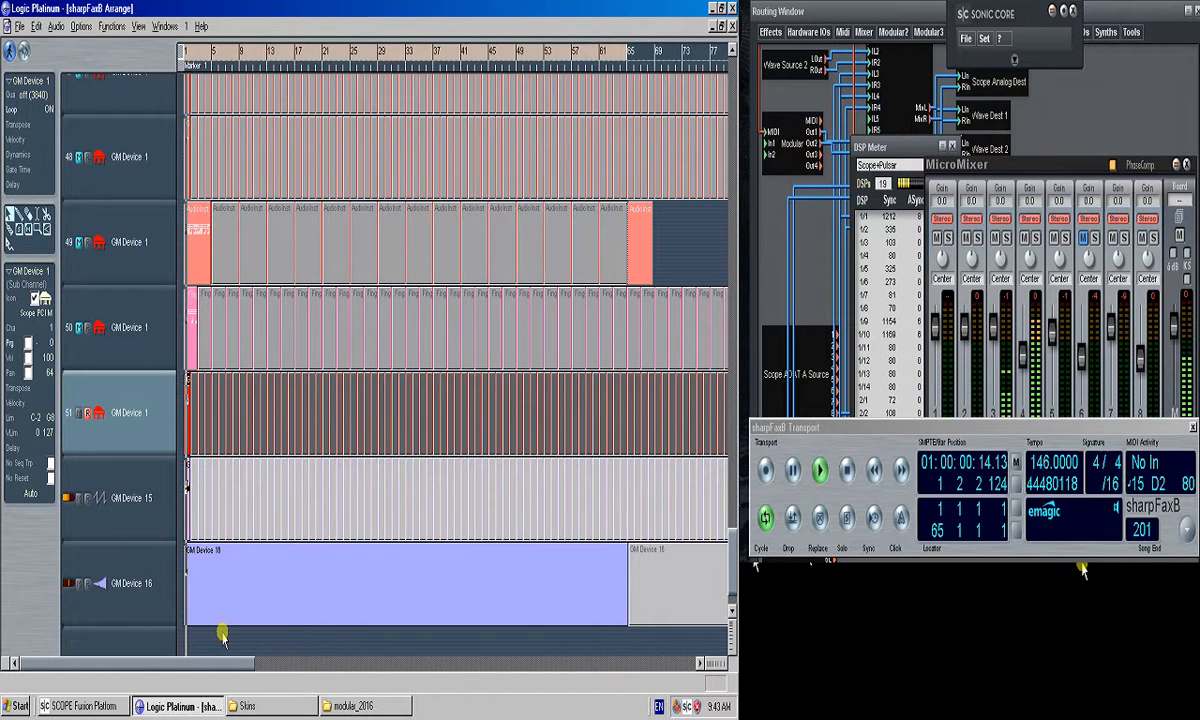
{"action": "left_click", "coordinate": [222, 634]}
{"action": "left_click", "coordinate": [95, 706]}
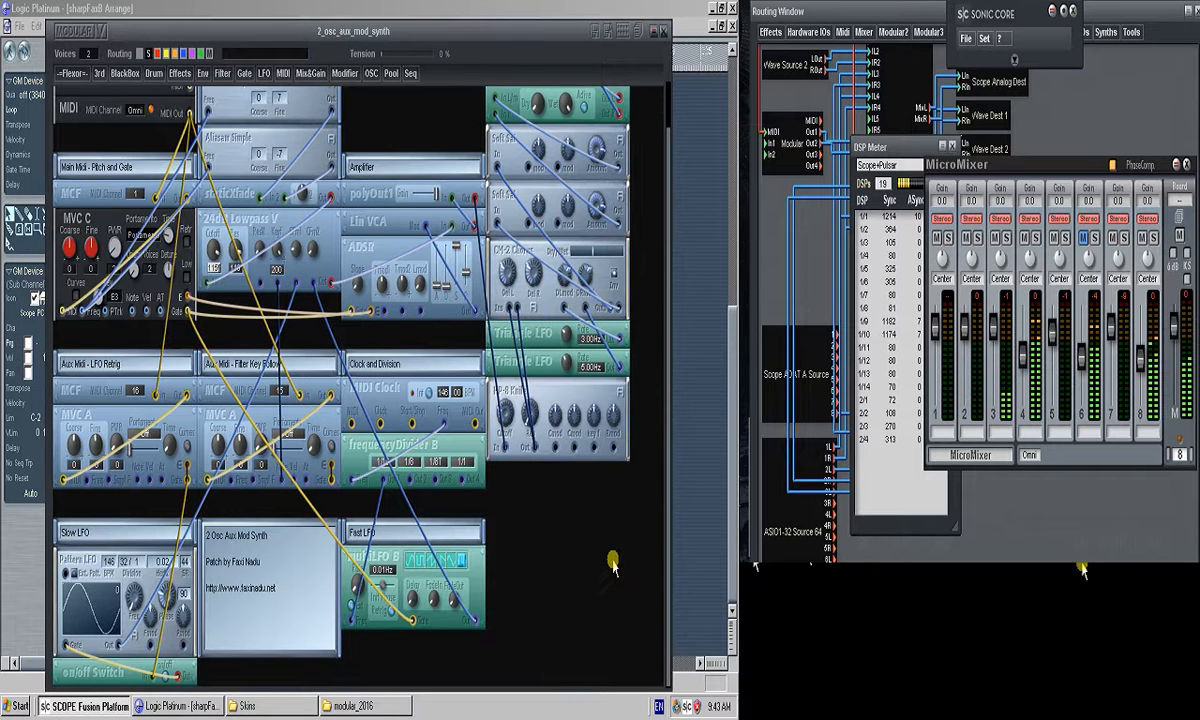
{"action": "scroll", "coordinate": [618, 564], "scroll_direction": "up", "scroll_amount": 1}
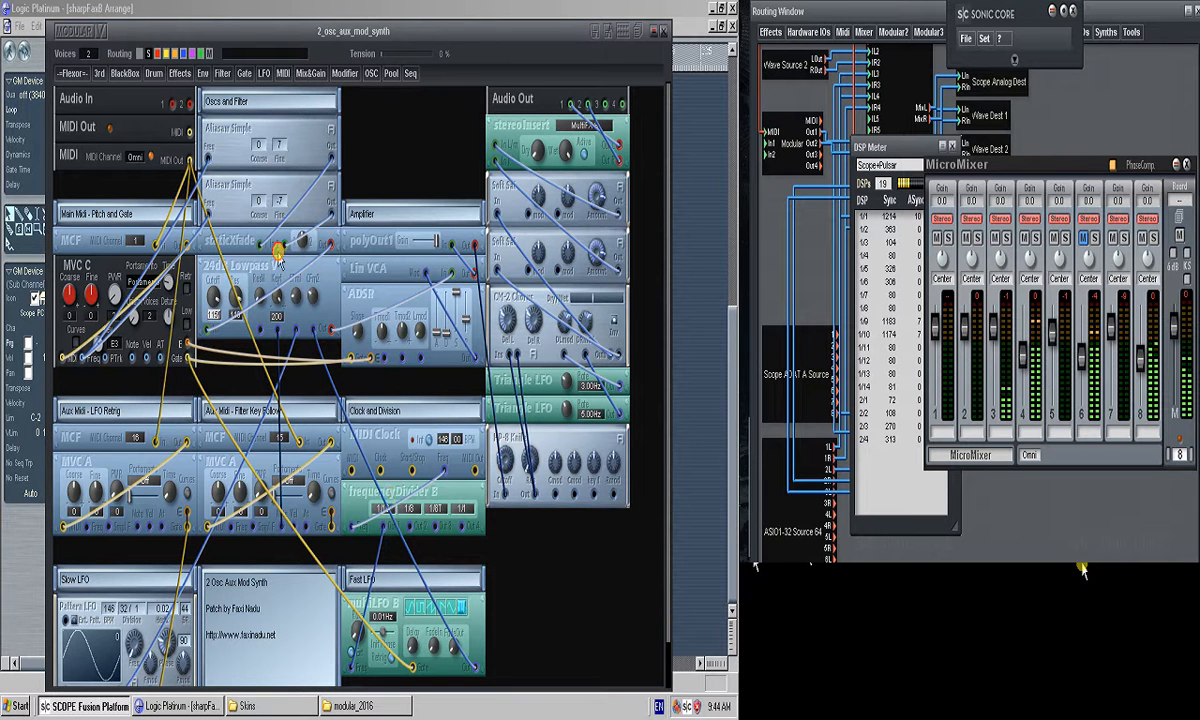
Look over the track arrangement in Logic Platinum during playback, and return to SCOPE Fusion Platform.
{"action": "left_click", "coordinate": [558, 9]}
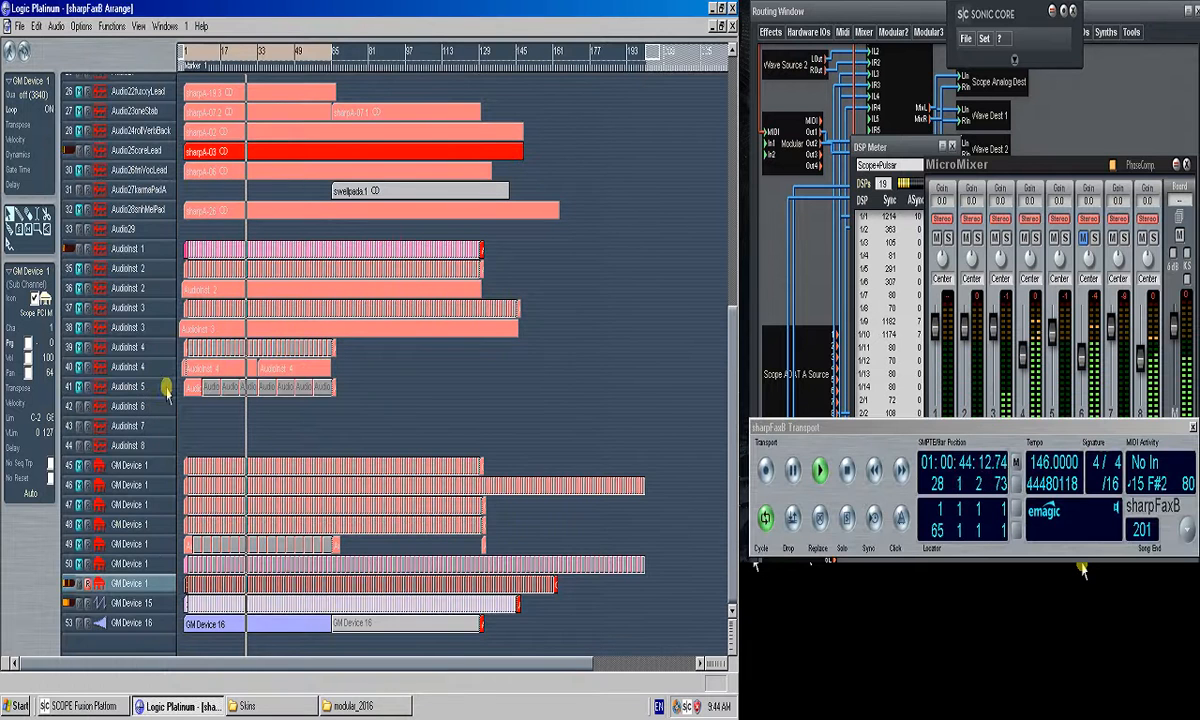
{"action": "scroll", "coordinate": [160, 400], "scroll_direction": "up", "scroll_amount": 2}
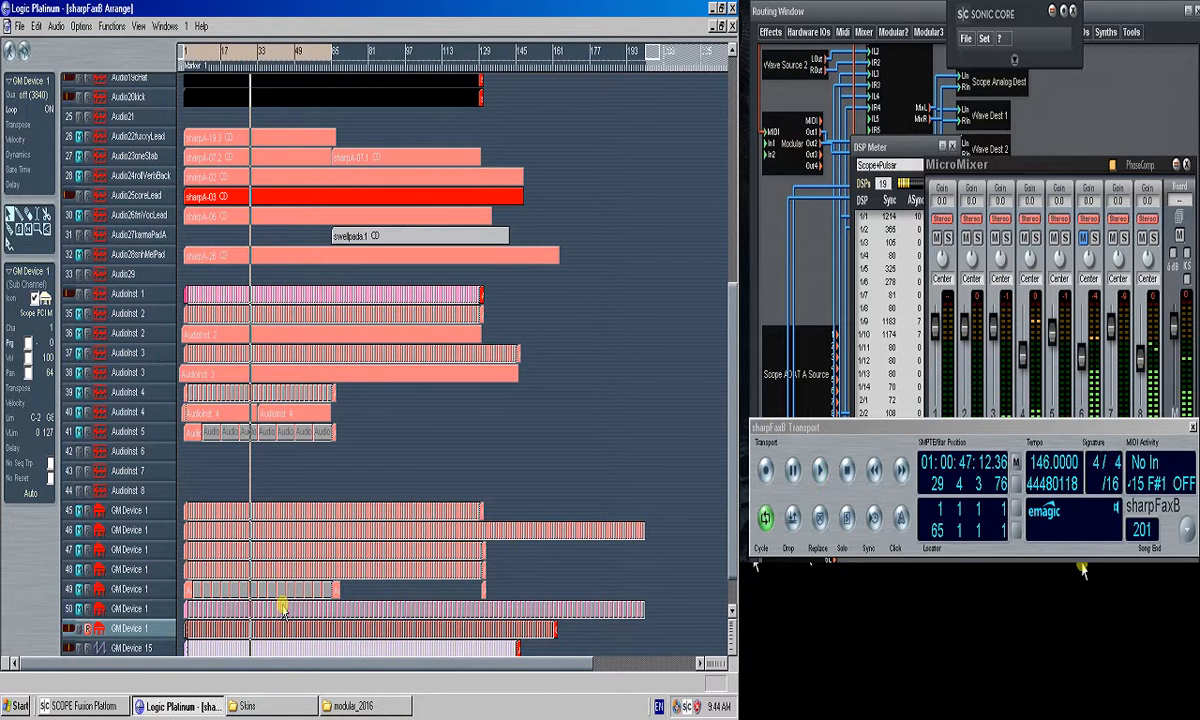
{"action": "left_click", "coordinate": [80, 706]}
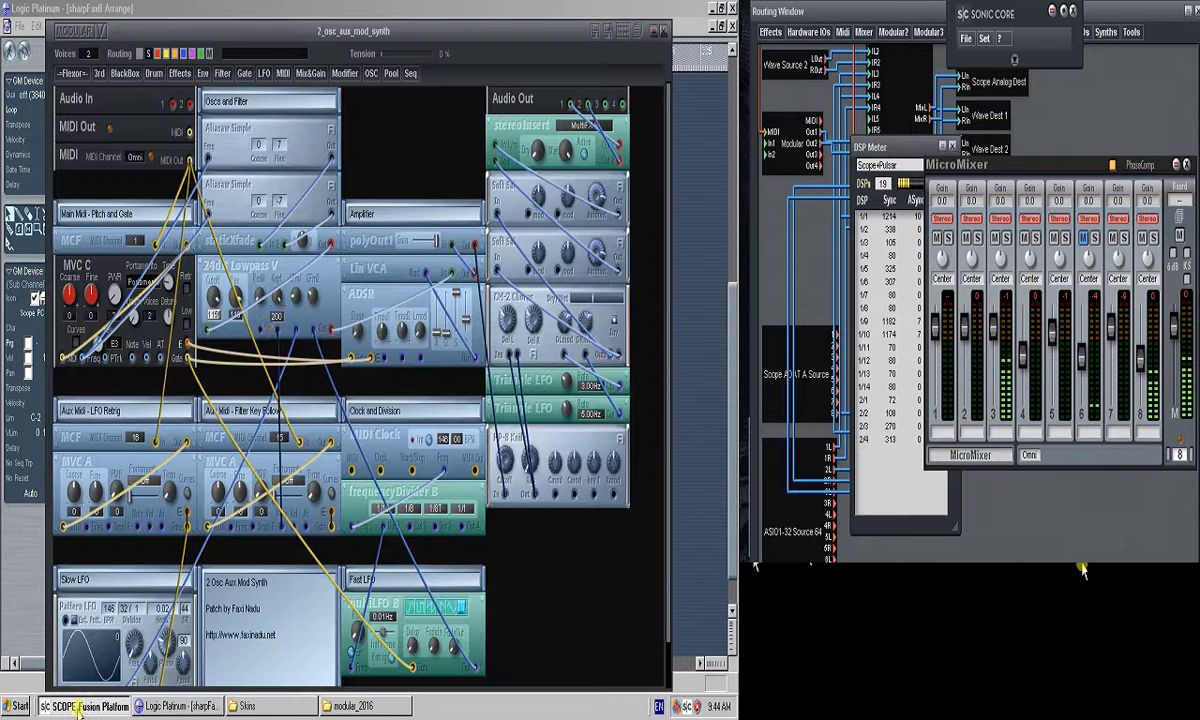